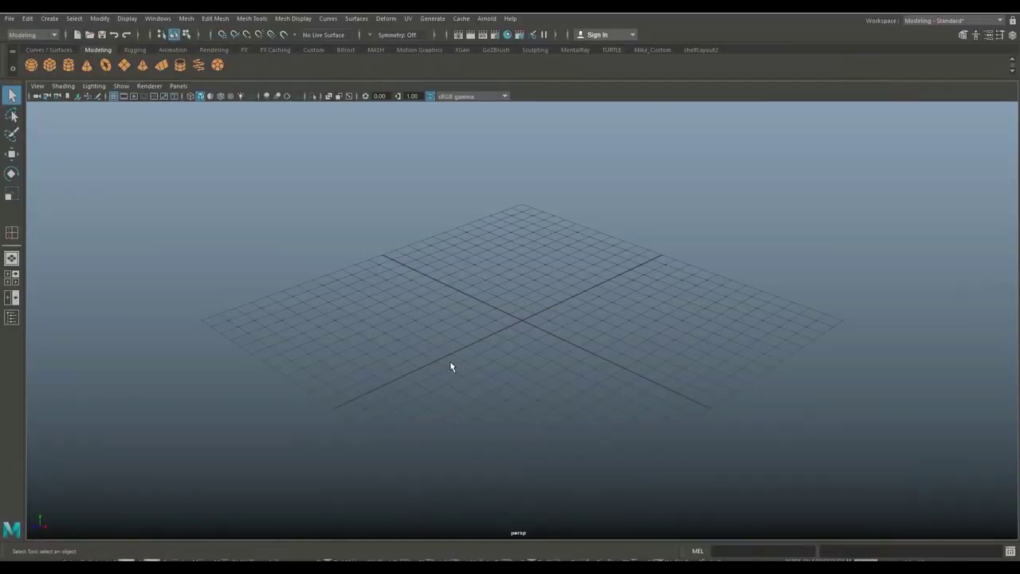
Orbit and pan the perspective view around the empty ground grid
mouse_move(450, 366)
alt+mouse_down()
mouse_move(471, 394)
mouse_move(515, 375)
mouse_move(547, 380)
mouse_move(537, 394)
mouse_move(547, 396)
alt+mouse_up()
mouse_move(547, 397)
alt+middle_down()
mouse_move(453, 390)
mouse_move(210, 301)
alt+middle_up()
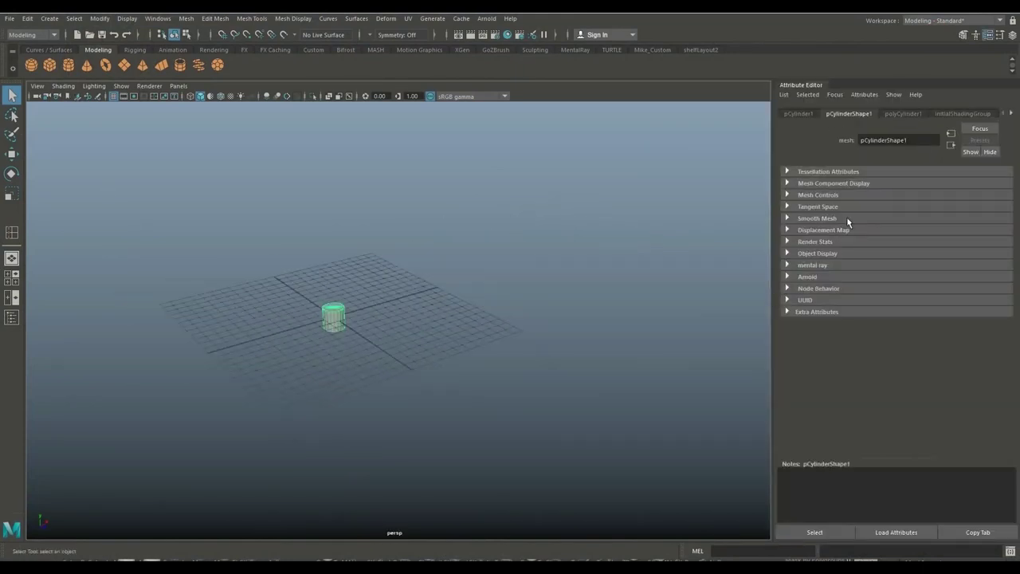
Give the new cylinder 20 axis subdivisions at radius 1 and height 2, then reselect it
click(901, 114)
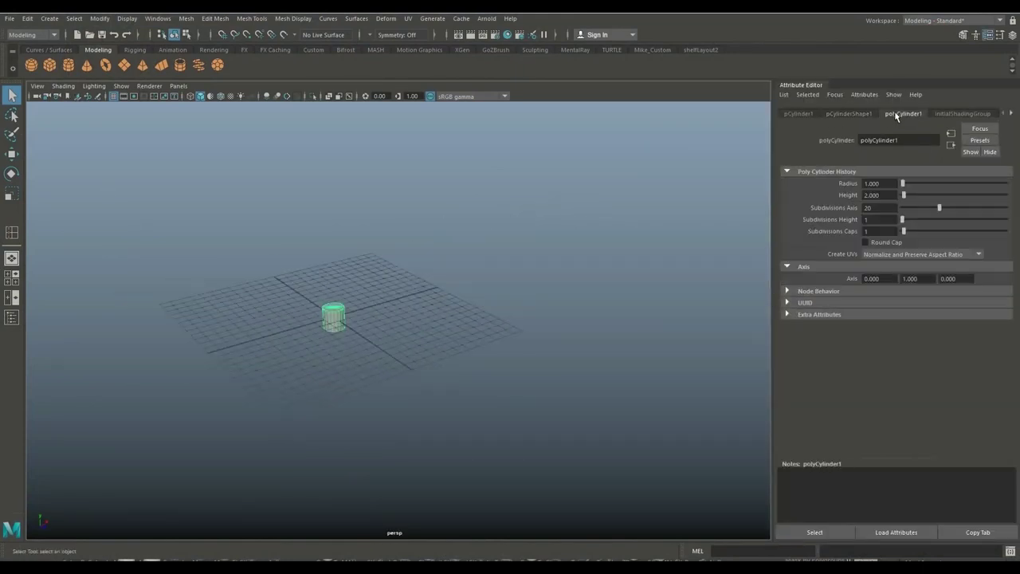
double_click(879, 207)
scroll(414, 373, up, 5)
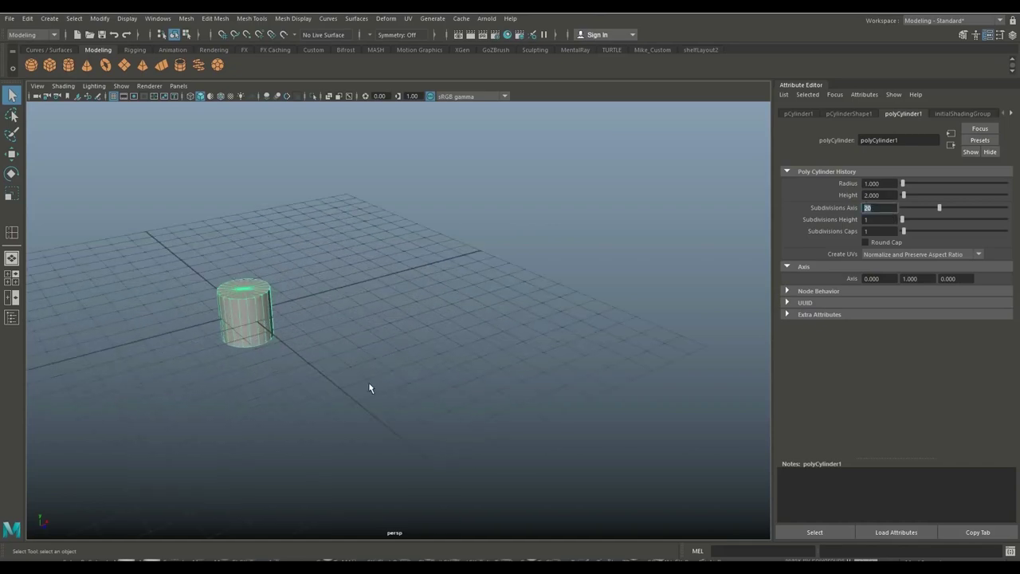
mouse_move(368, 382)
alt+mouse_down()
mouse_move(649, 421)
mouse_move(577, 401)
alt+mouse_up()
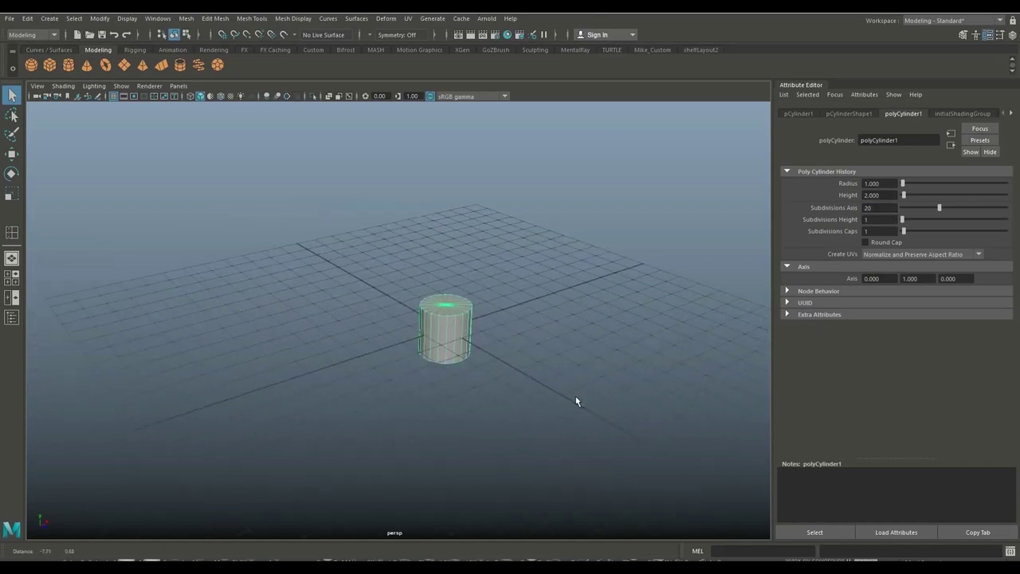
click(516, 365)
click(458, 339)
Stretch the cylinder taller in Y and scale its bottom vertex ring outward into a taper
key(r)
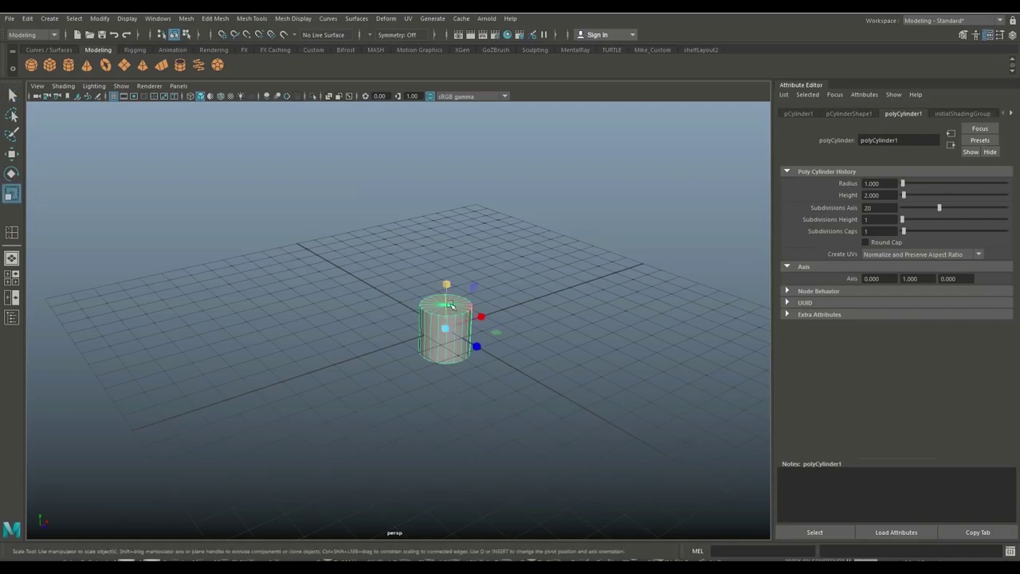
drag(448, 287, 451, 104)
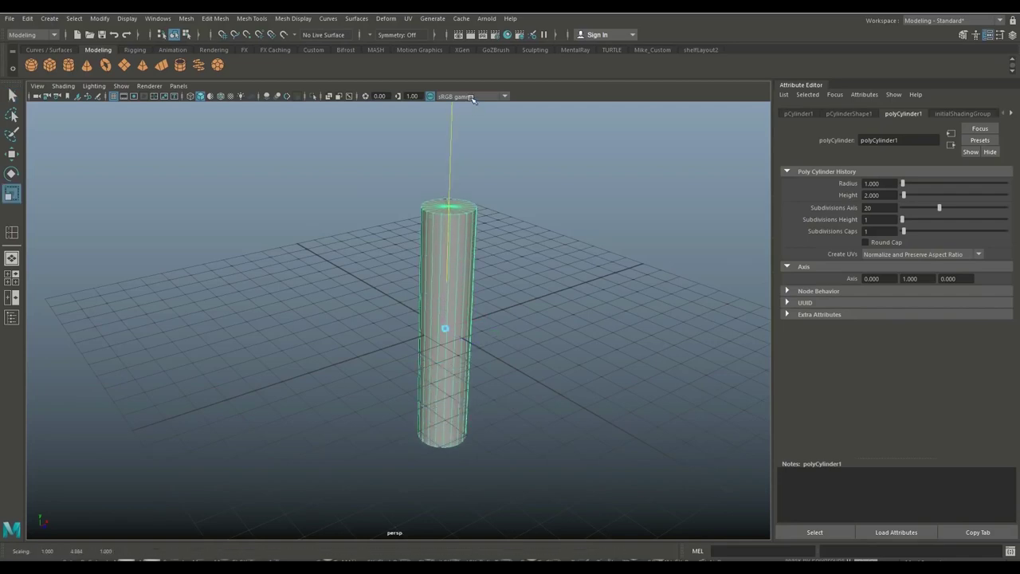
mouse_move(502, 231)
alt+mouse_down()
mouse_move(563, 378)
mouse_move(535, 354)
mouse_move(534, 370)
mouse_move(523, 307)
alt+mouse_up()
right_drag(453, 299, 397, 257)
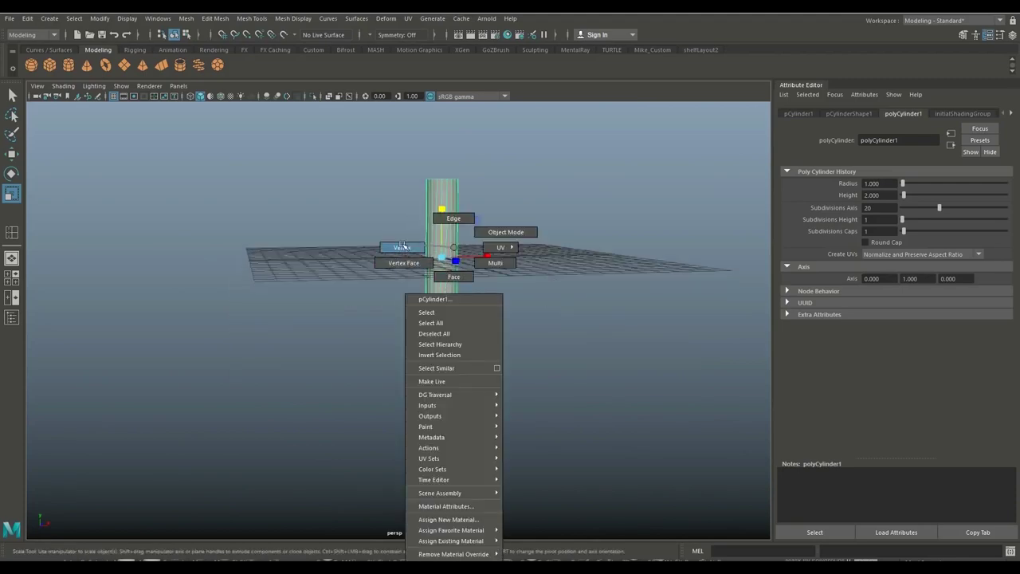
drag(359, 307, 562, 442)
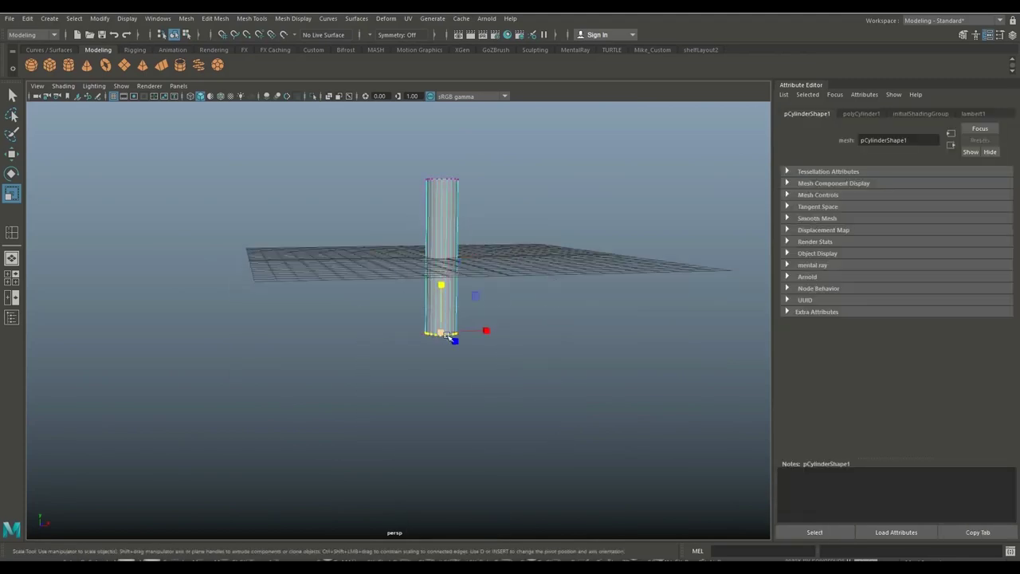
drag(439, 332, 498, 368)
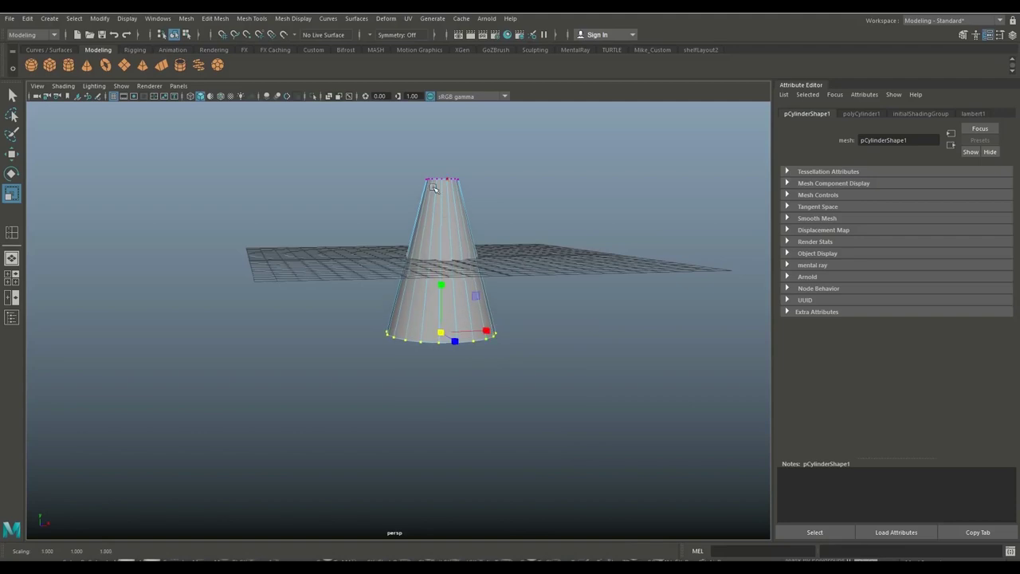
Delete the cylinder's top cap face so it is open like a cup
mouse_move(451, 170)
mouse_down()
mouse_move(459, 187)
mouse_move(476, 188)
mouse_up()
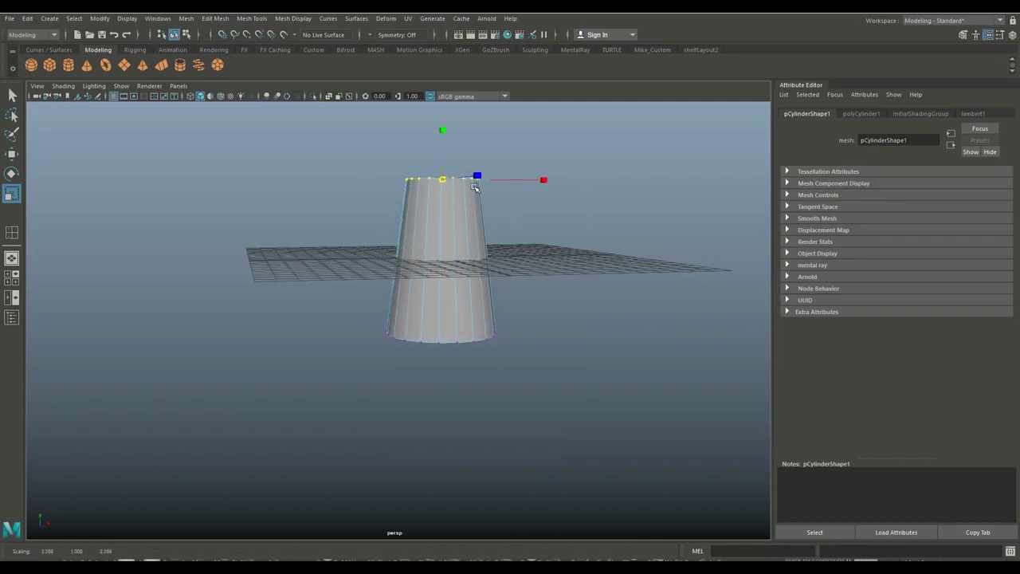
mouse_move(562, 322)
alt+mouse_down()
mouse_move(529, 283)
mouse_move(515, 314)
mouse_move(542, 335)
mouse_move(547, 296)
mouse_move(539, 314)
mouse_move(554, 346)
alt+mouse_up()
mouse_move(553, 346)
alt+middle_down()
mouse_move(547, 428)
mouse_move(540, 415)
mouse_move(553, 437)
alt+middle_up()
right_click(468, 311)
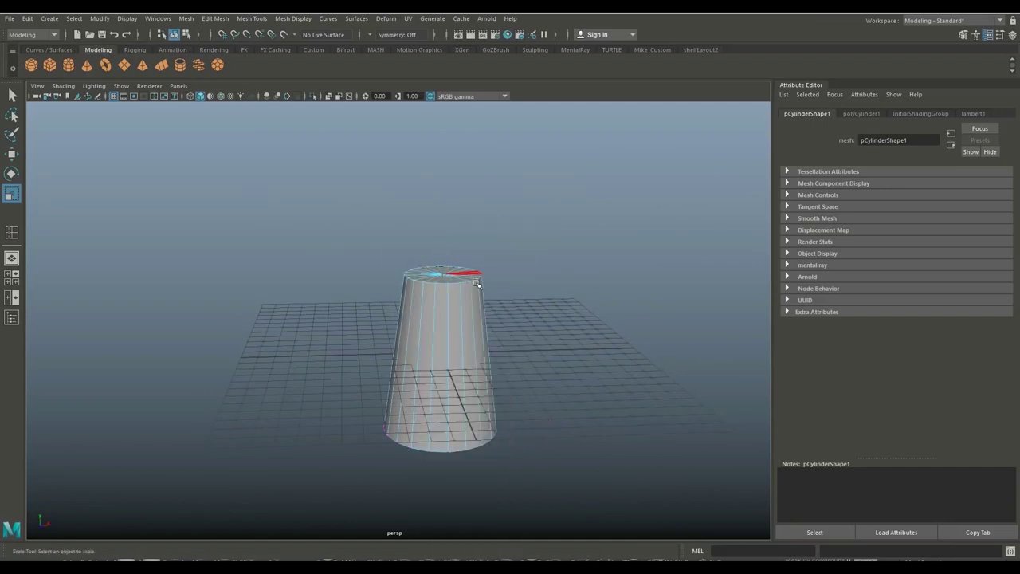
click(323, 215)
drag(547, 333, 538, 343)
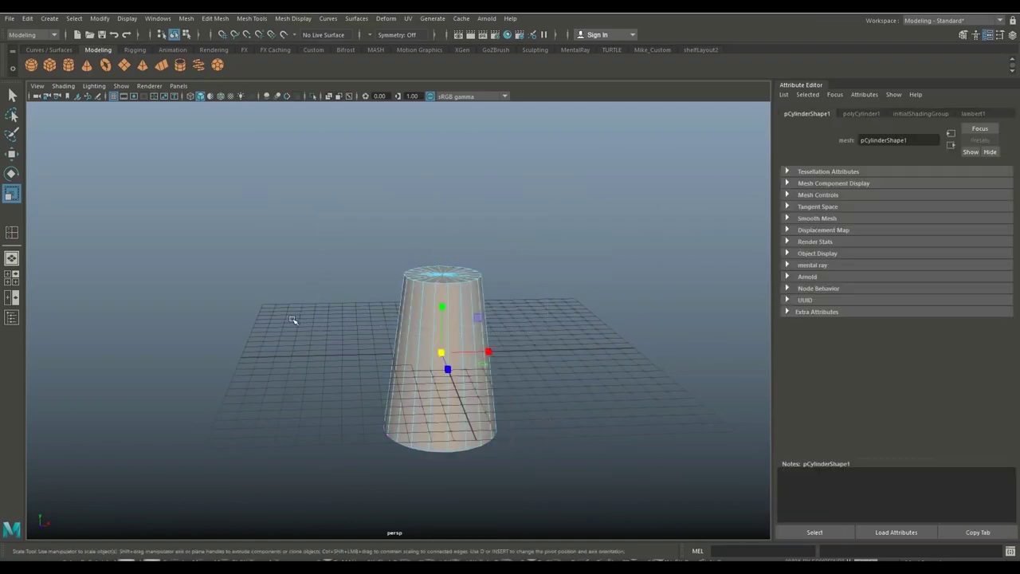
key(d)
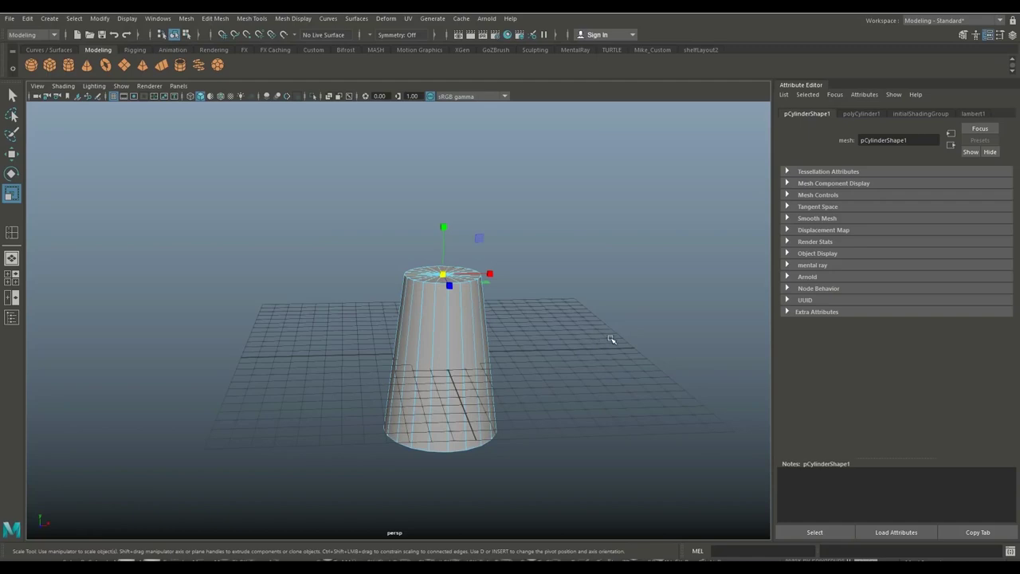
click(618, 333)
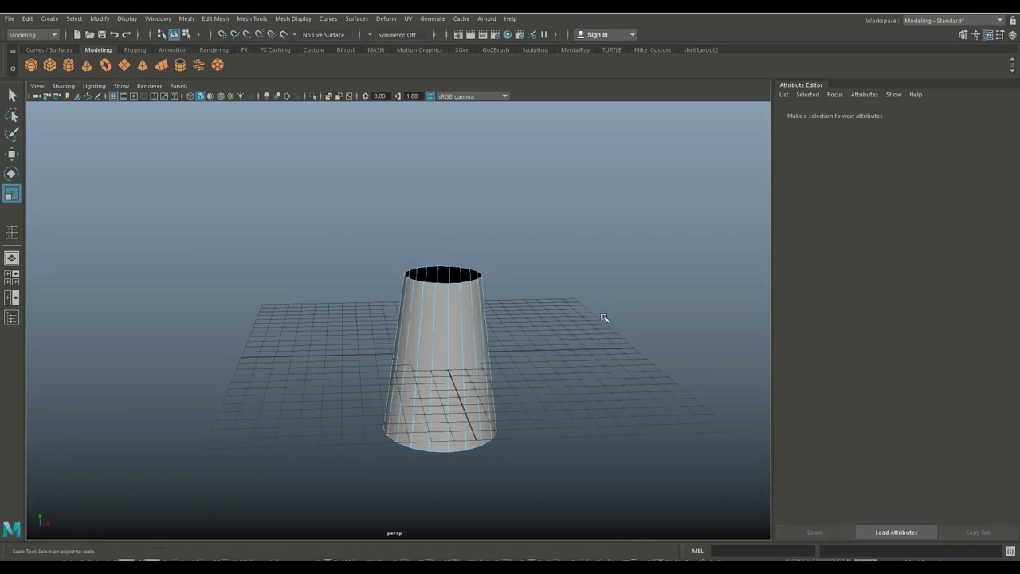
Select the top vertex ring and scale it slightly outward
alt+drag(605, 329, 585, 319)
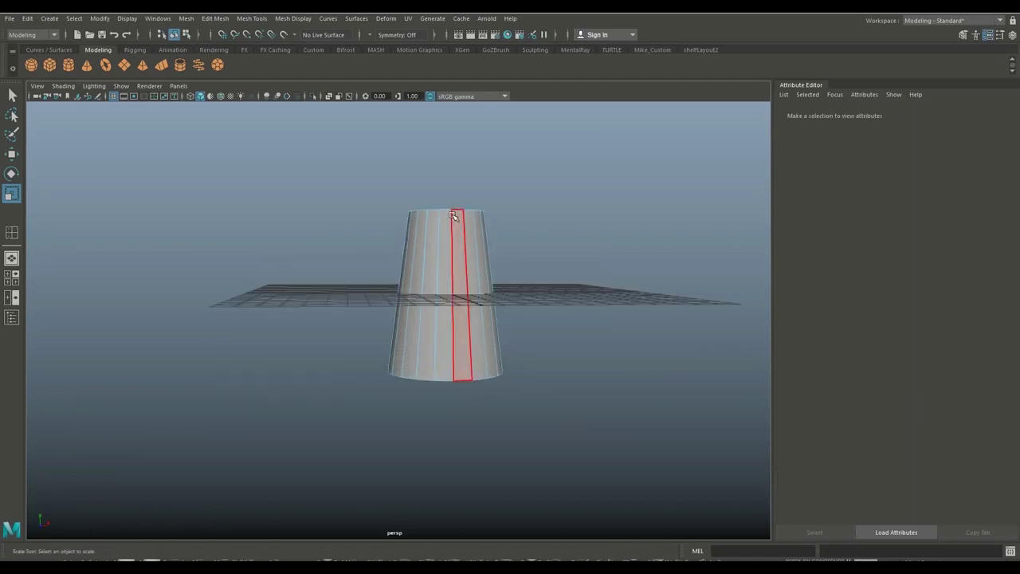
mouse_move(452, 215)
right_down()
mouse_move(401, 210)
mouse_move(393, 199)
right_up()
drag(569, 250, 569, 249)
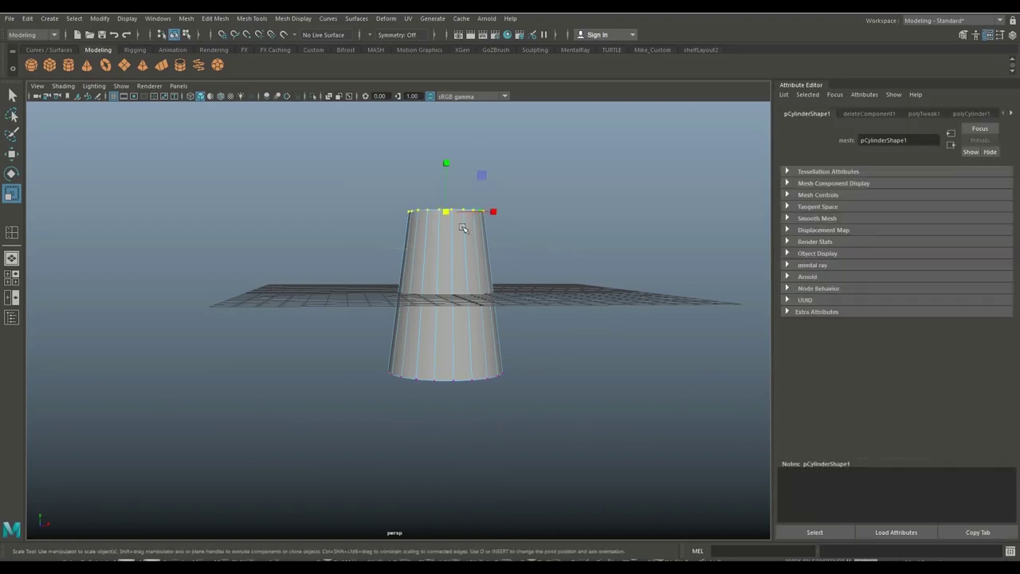
drag(448, 213, 450, 210)
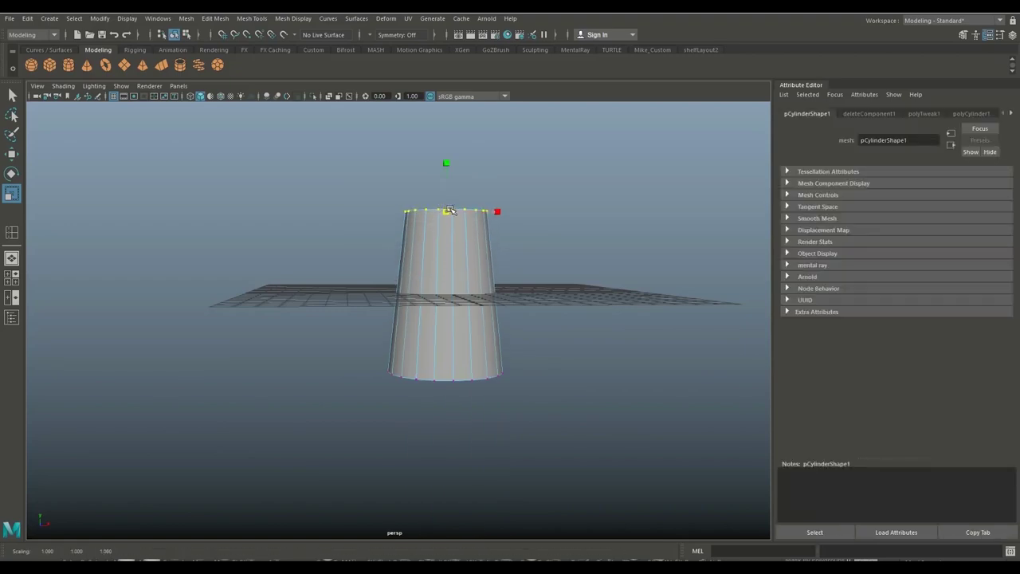
Clear the selection and orbit to look down on the tapered cylinder
click(596, 293)
scroll(590, 319, down, 5)
mouse_move(583, 337)
alt+mouse_down()
mouse_move(594, 352)
mouse_move(558, 337)
mouse_move(579, 314)
alt+mouse_up()
scroll(583, 333, up, 2)
scroll(583, 332, up, 2)
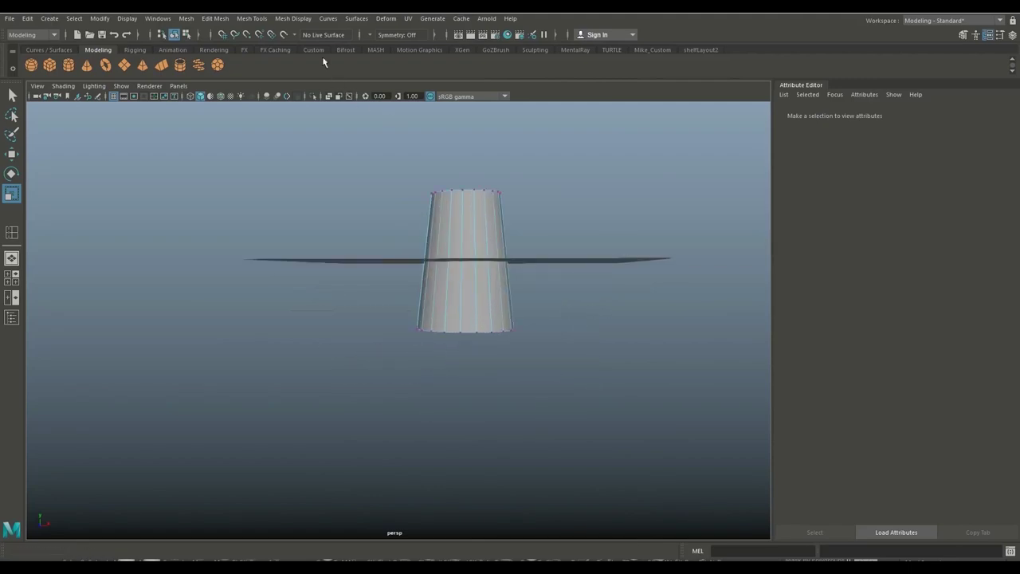
click(215, 19)
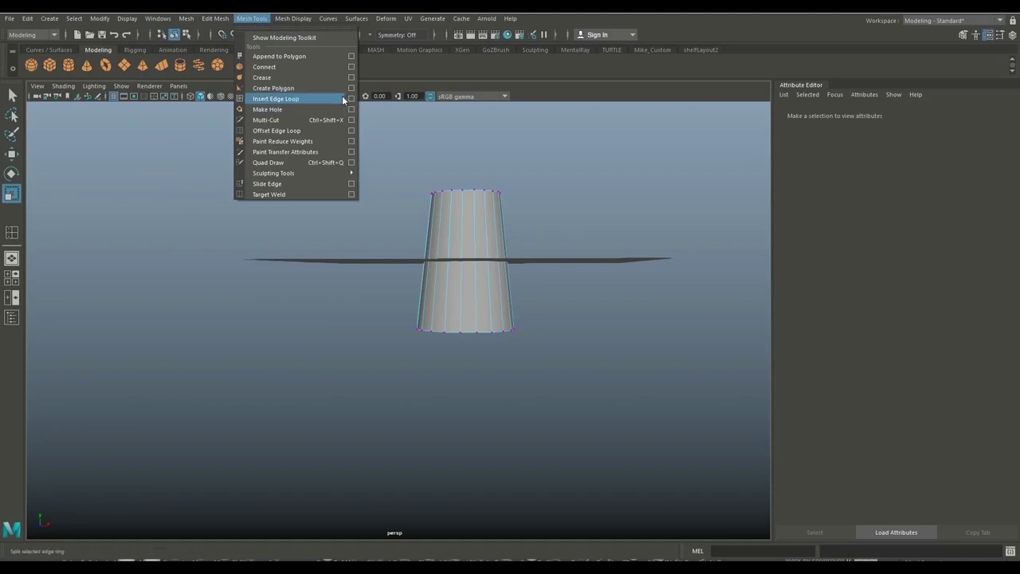
Set Insert Edge Loop options to multiple loops at equal distance from edge
click(351, 99)
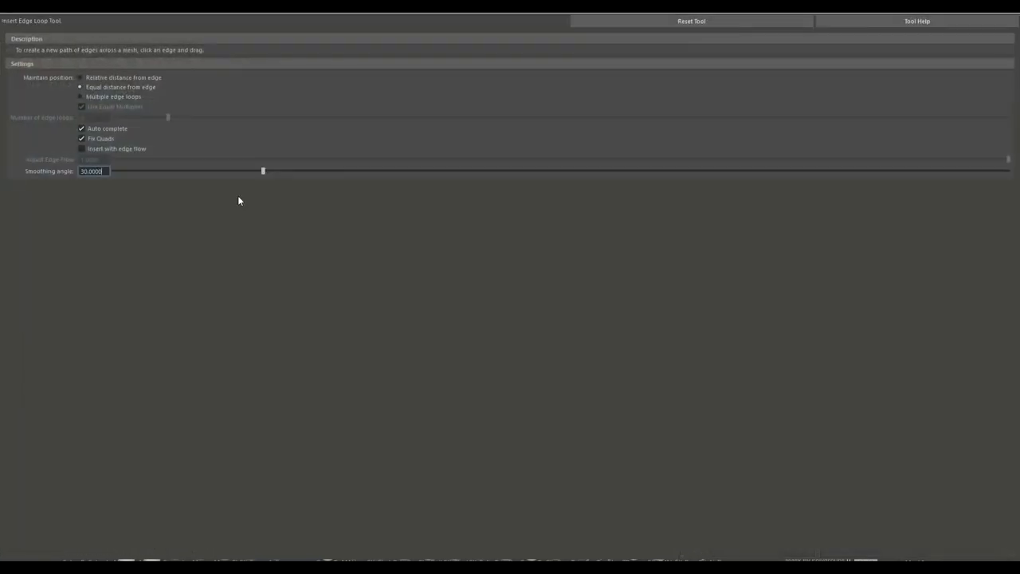
click(81, 97)
click(81, 87)
click(1009, 6)
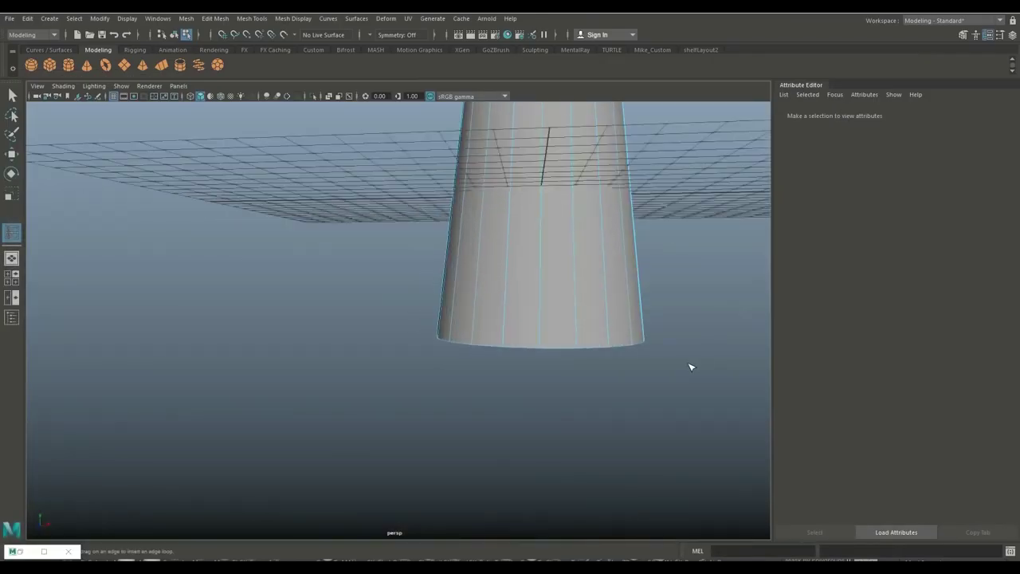
Insert edge loops near the cylinder's base
alt+drag(691, 367, 434, 342)
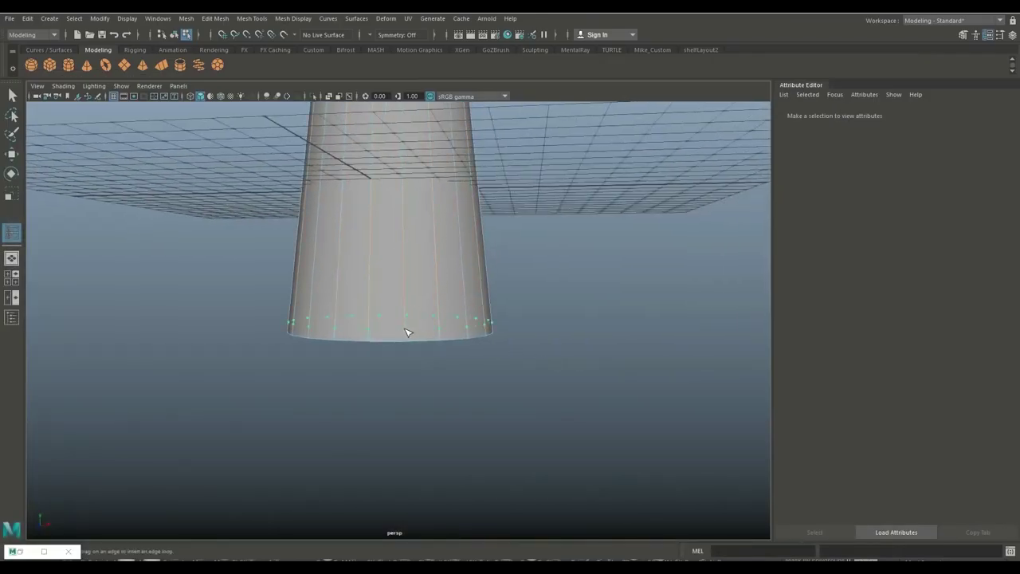
click(408, 334)
alt+drag(407, 354, 483, 351)
scroll(483, 351, up, 2)
scroll(463, 380, up, 2)
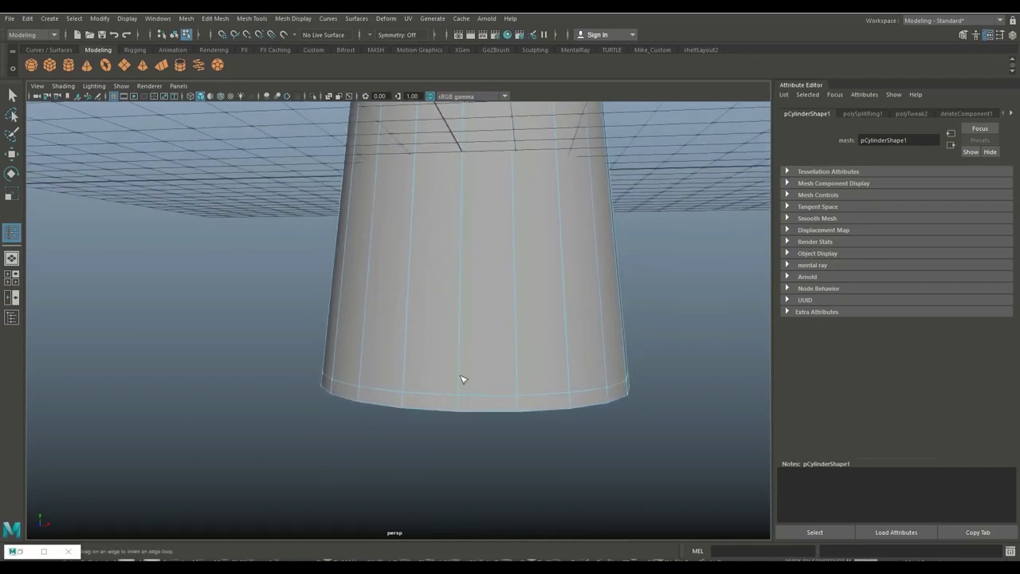
click(465, 303)
Add more horizontal edge loops, including one just below the open rim
drag(464, 296, 463, 295)
scroll(523, 282, down, 3)
alt+drag(553, 269, 540, 357)
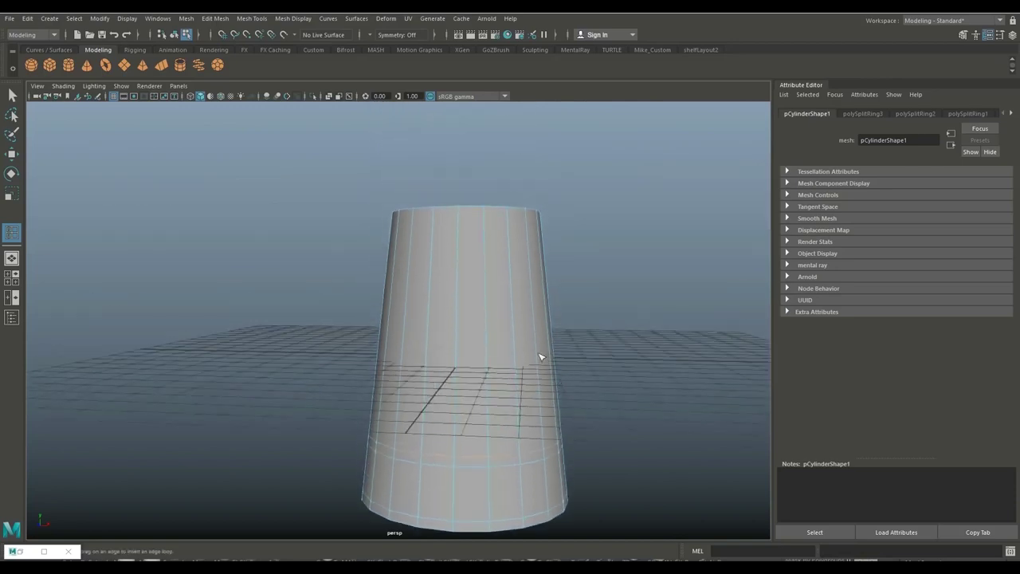
click(461, 297)
click(459, 282)
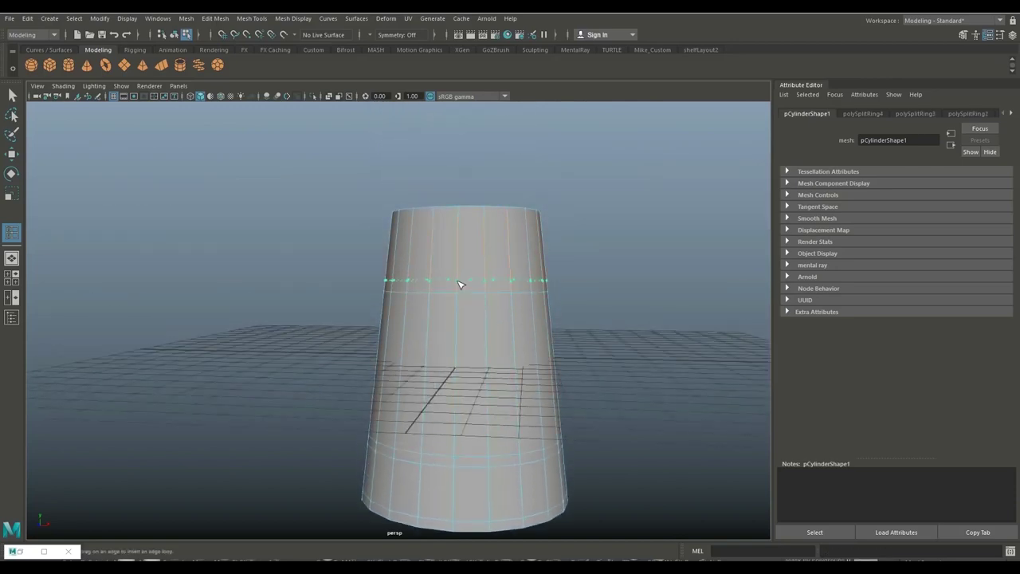
click(461, 220)
Extrude the selected band faces with a thickness of -0.1
key(q)
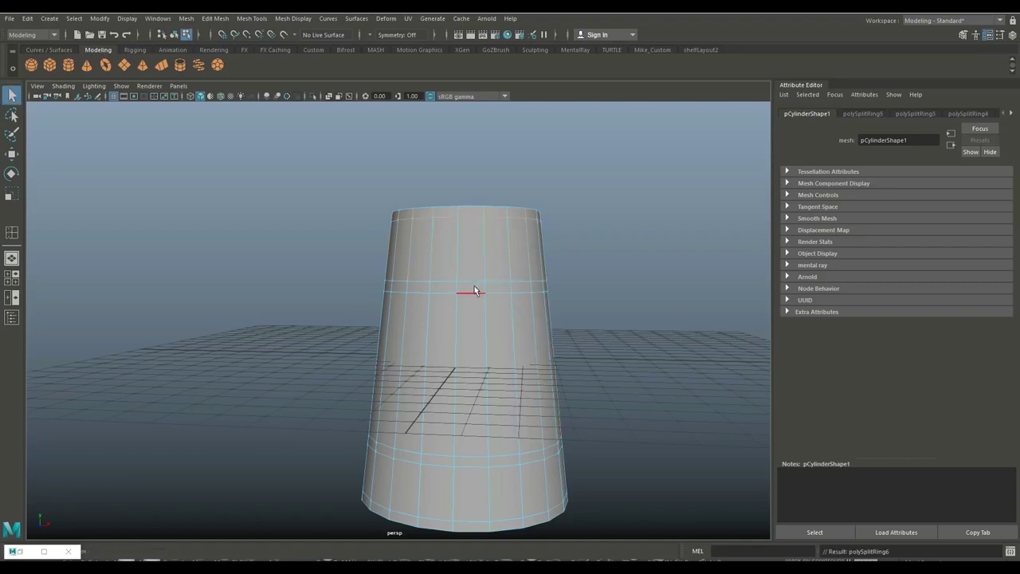
right_click(475, 287)
click(475, 278)
key(ctrl+e)
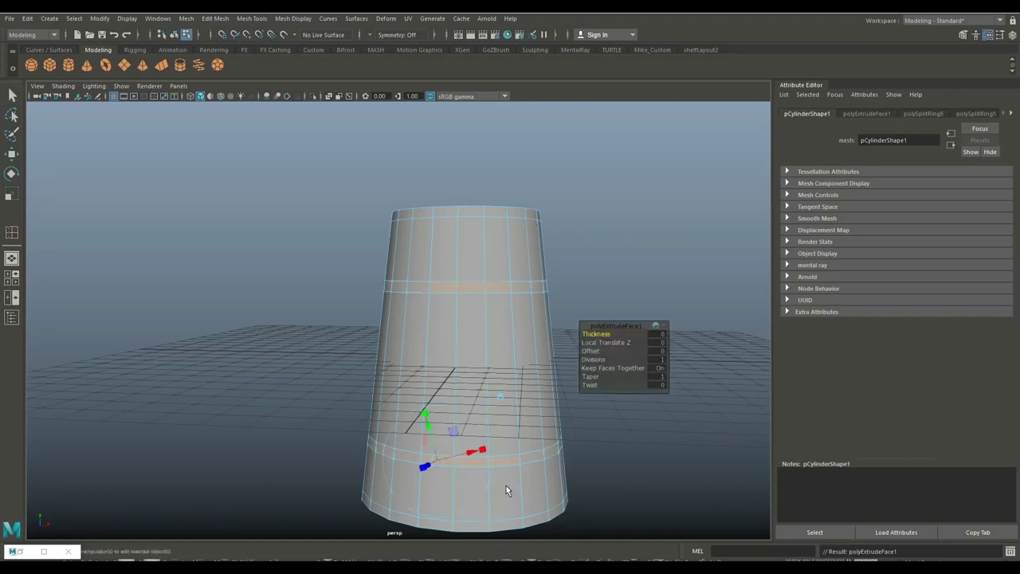
click(658, 334)
text(-0)
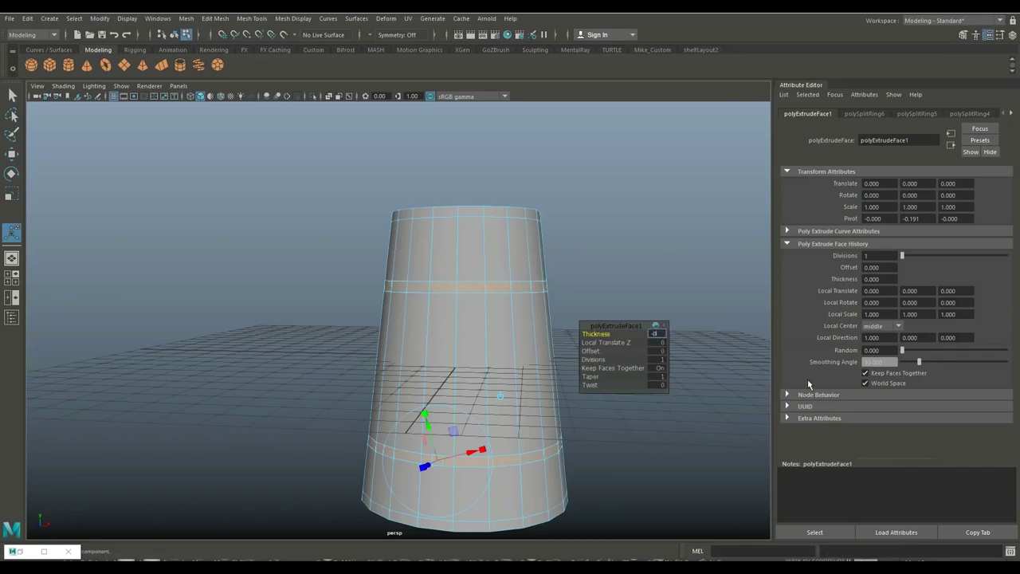
text(.1)
key(Return)
click(652, 290)
Extrude face bands near the top rim and bottom edge with the same thickness
drag(484, 206, 426, 219)
drag(490, 522, 416, 534)
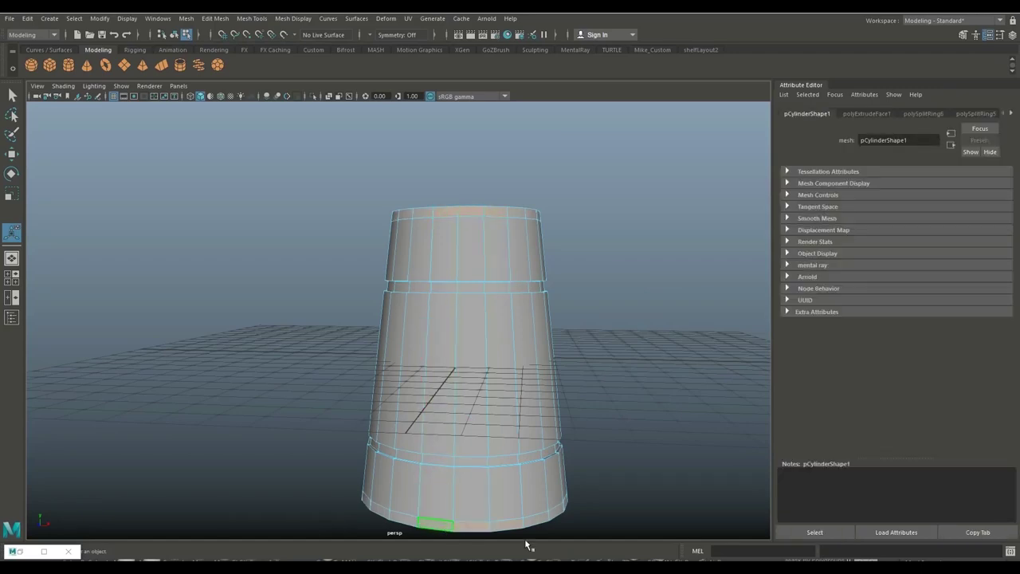
key(ctrl+e)
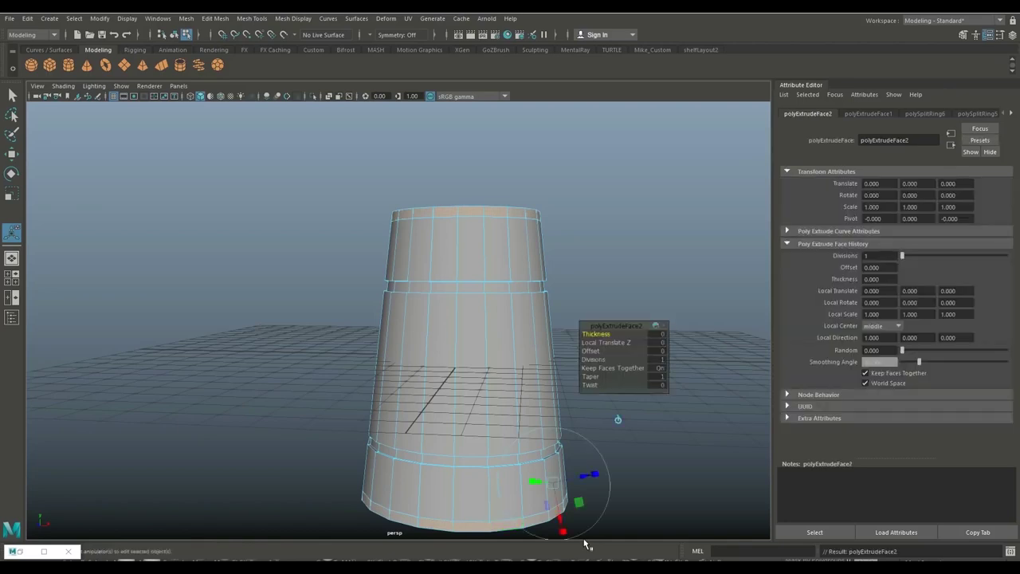
click(660, 335)
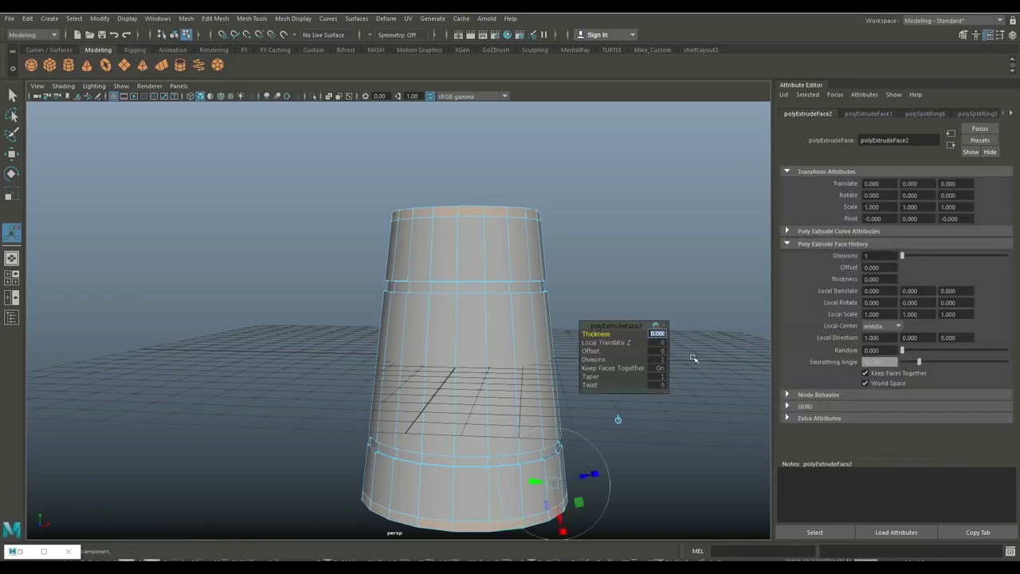
text(0.1)
key(Return)
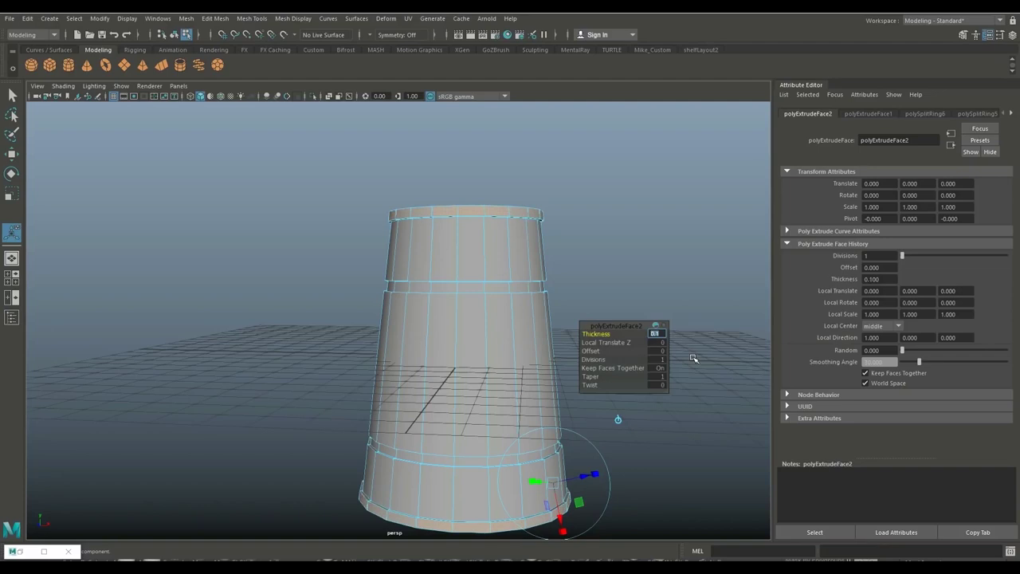
mouse_move(598, 284)
alt+mouse_down()
mouse_move(569, 284)
mouse_move(568, 319)
alt+mouse_up()
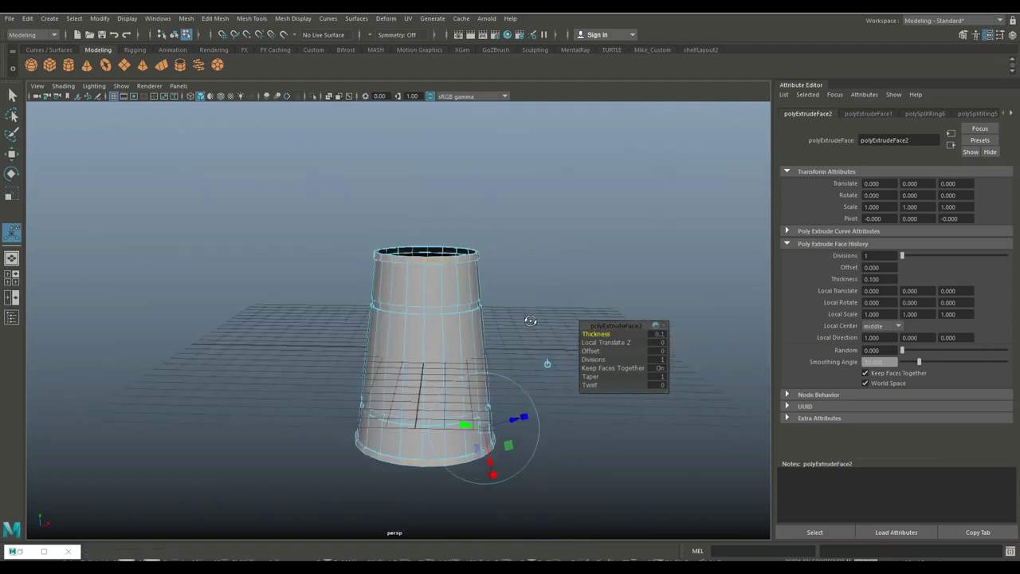
click(216, 19)
click(216, 19)
click(292, 18)
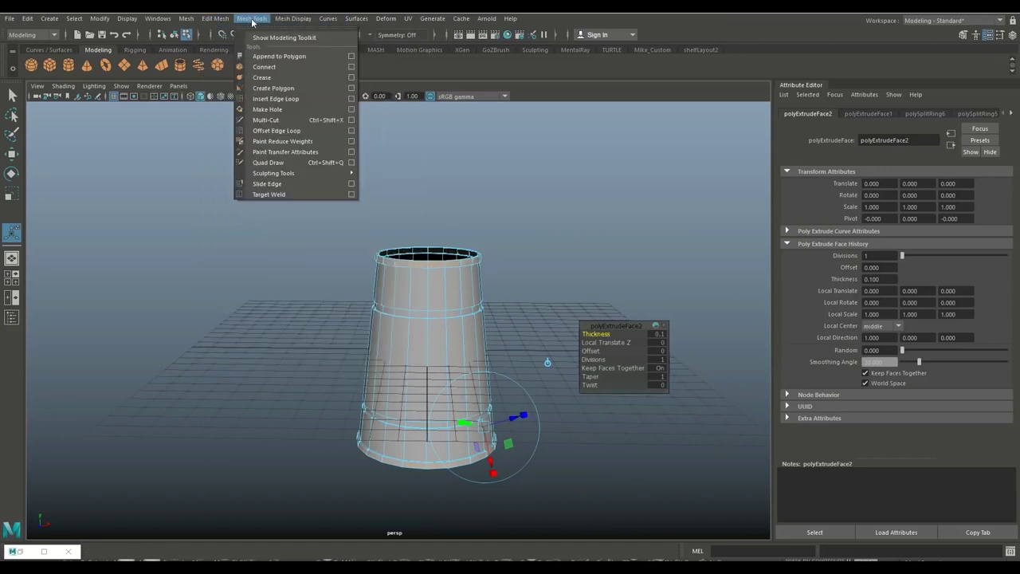
Insert supporting edge loops along the bucket's top rim
click(320, 101)
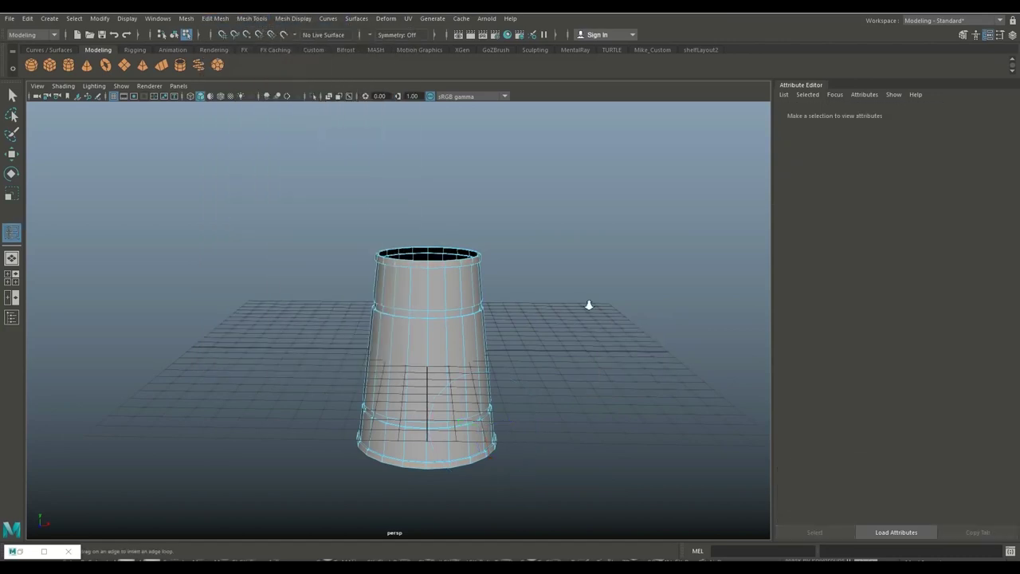
scroll(604, 303, up, 5)
alt+middle_drag(619, 303, 610, 371)
scroll(611, 372, up, 2)
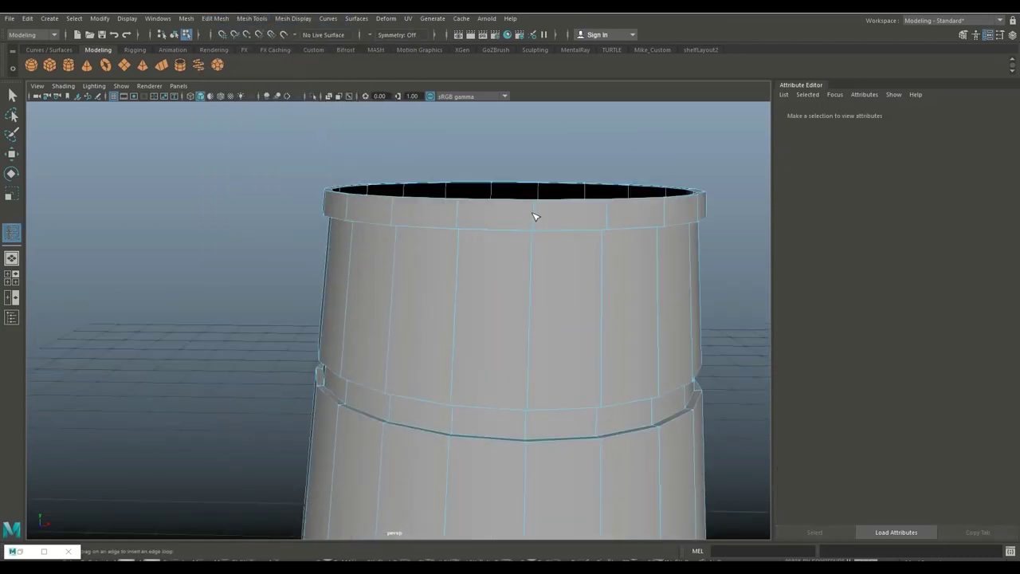
drag(536, 216, 538, 203)
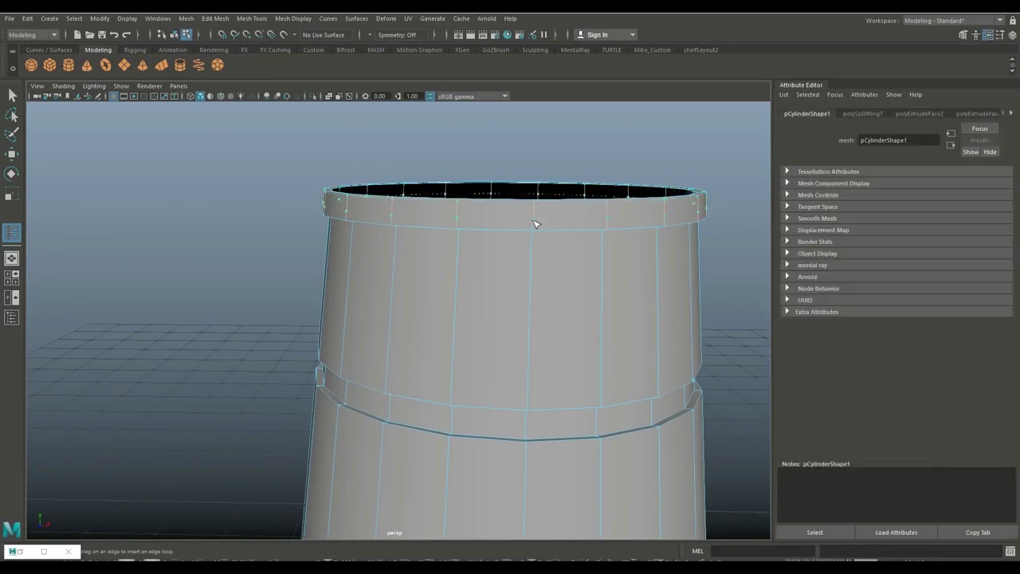
click(536, 230)
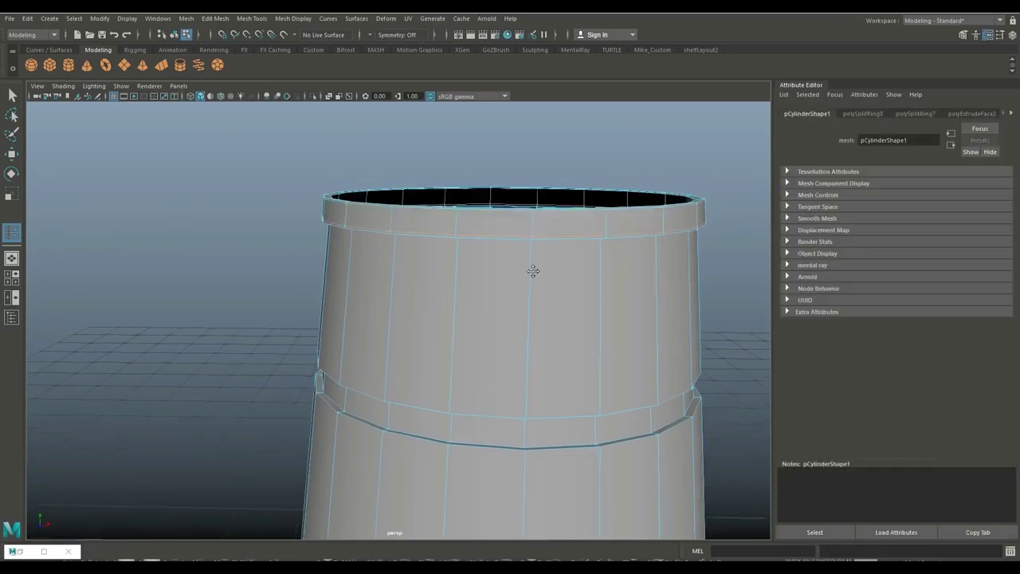
alt+drag(531, 268, 519, 292)
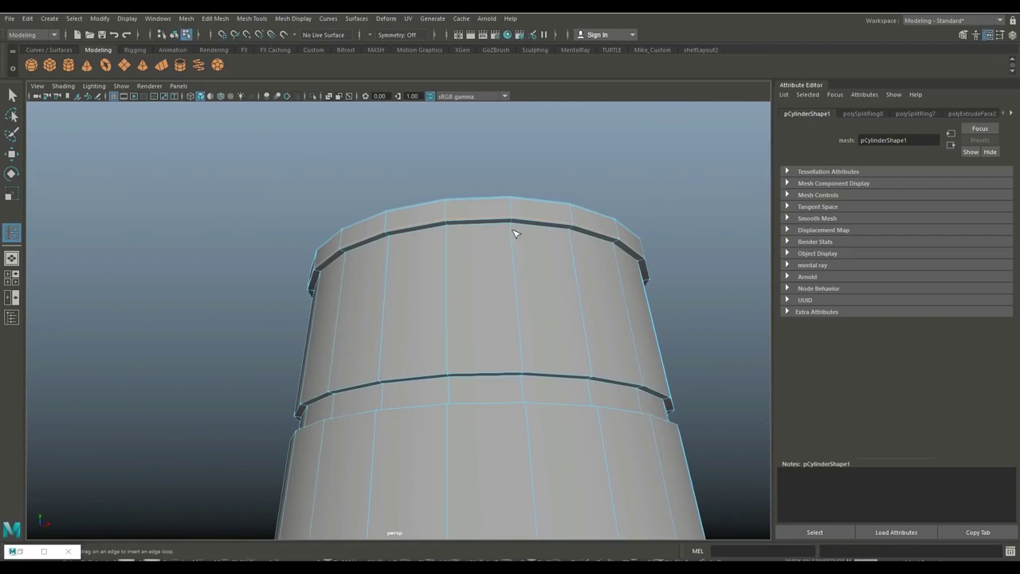
click(514, 230)
alt+drag(514, 231, 552, 124)
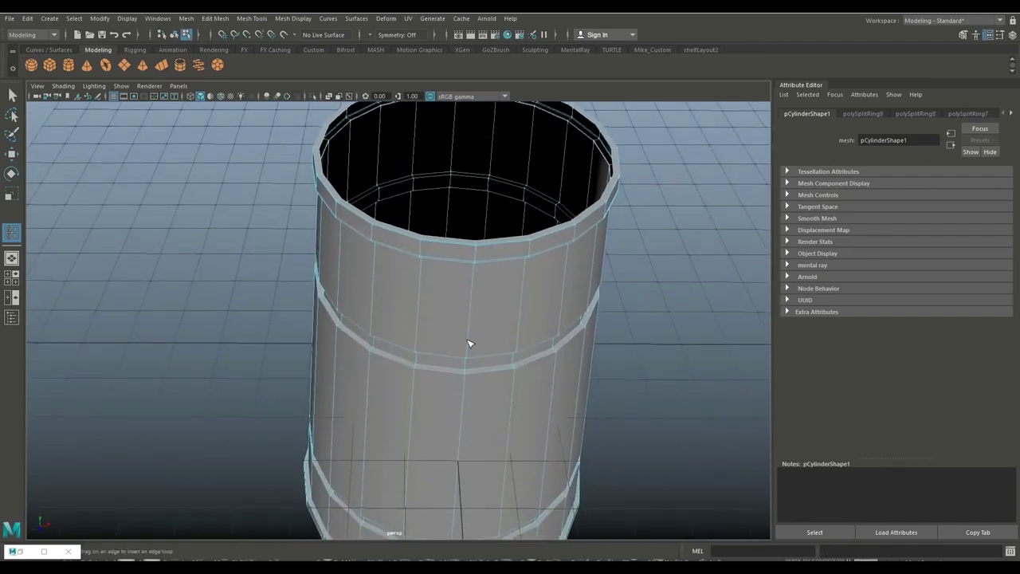
Add an edge loop alongside the middle raised band
alt+drag(481, 378, 496, 325)
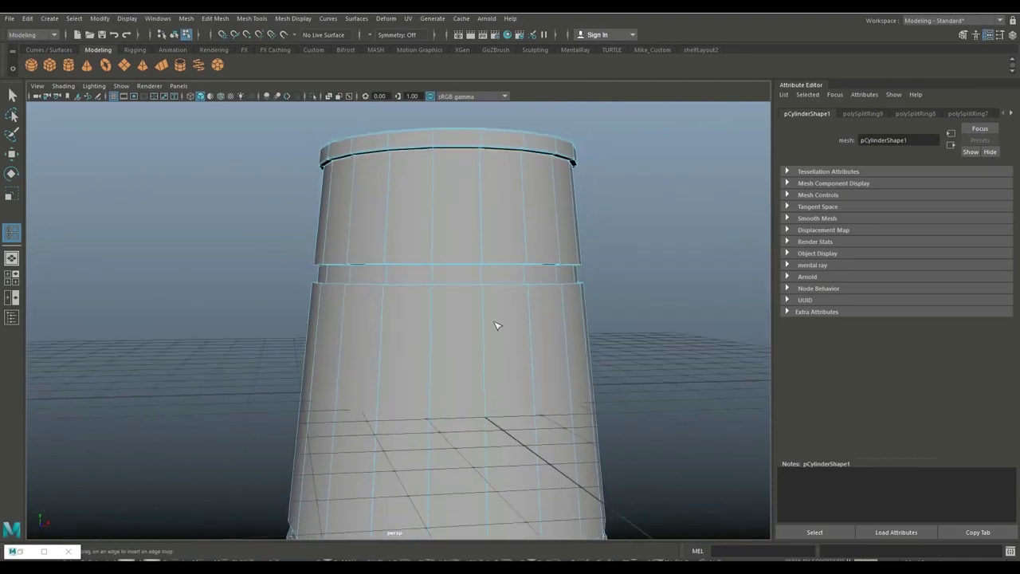
click(484, 263)
click(483, 293)
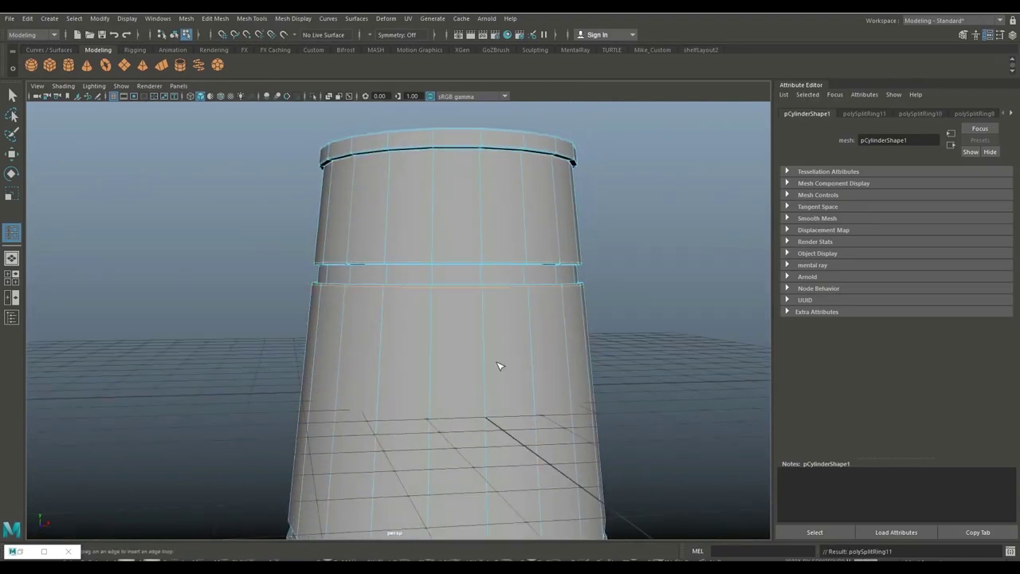
mouse_move(499, 367)
alt+mouse_down()
mouse_move(519, 182)
mouse_move(511, 281)
alt+mouse_up()
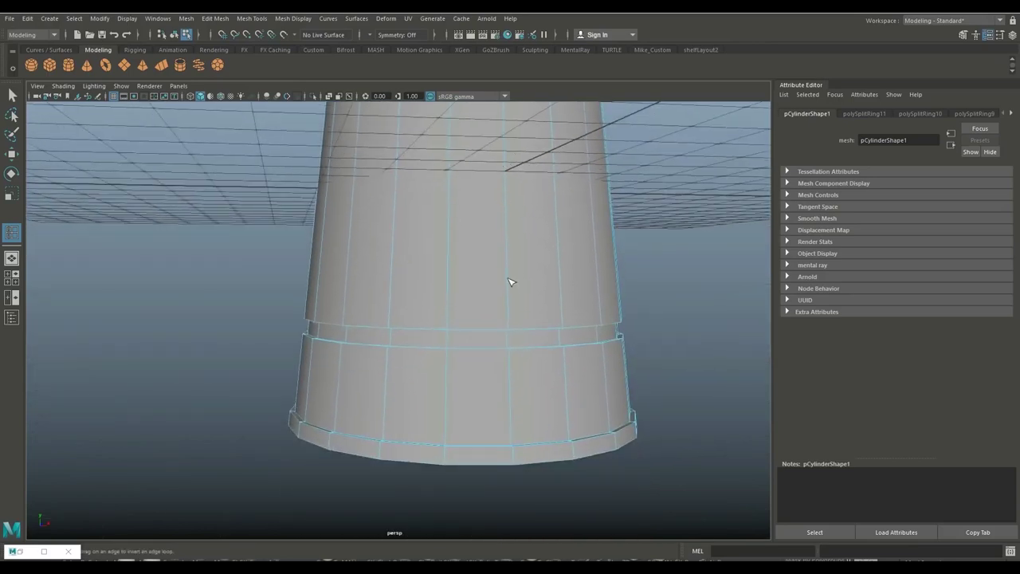
Add edge loops around the bottom band, then return to object mode
click(512, 330)
click(512, 357)
scroll(498, 366, up, 5)
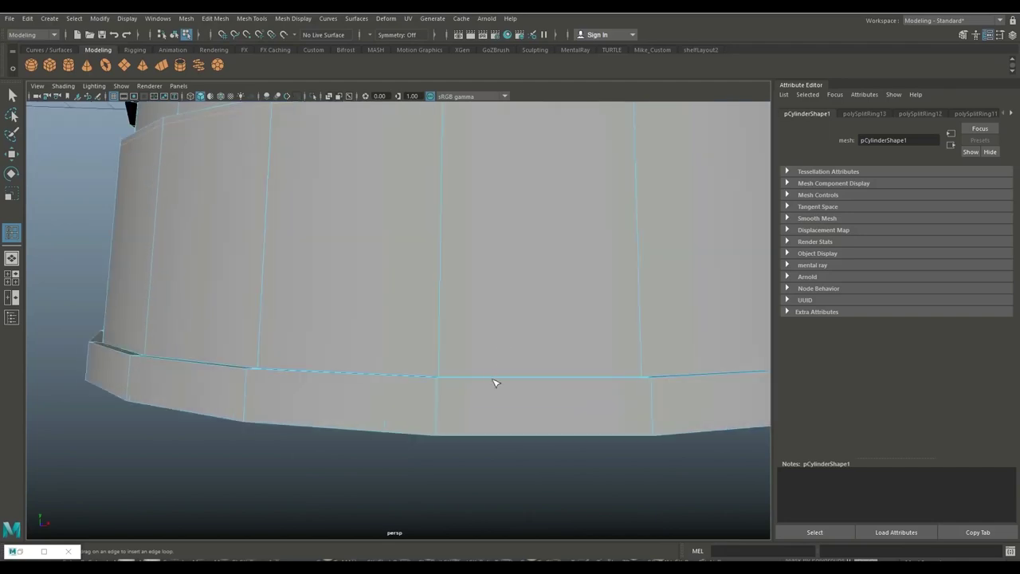
drag(444, 377, 440, 389)
click(444, 382)
click(444, 435)
key(q)
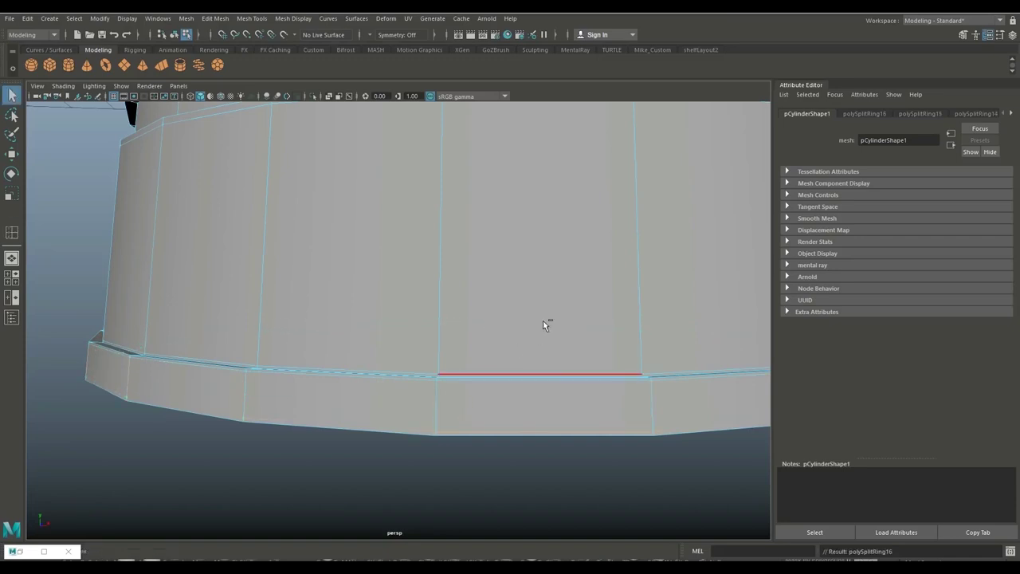
right_click(566, 247)
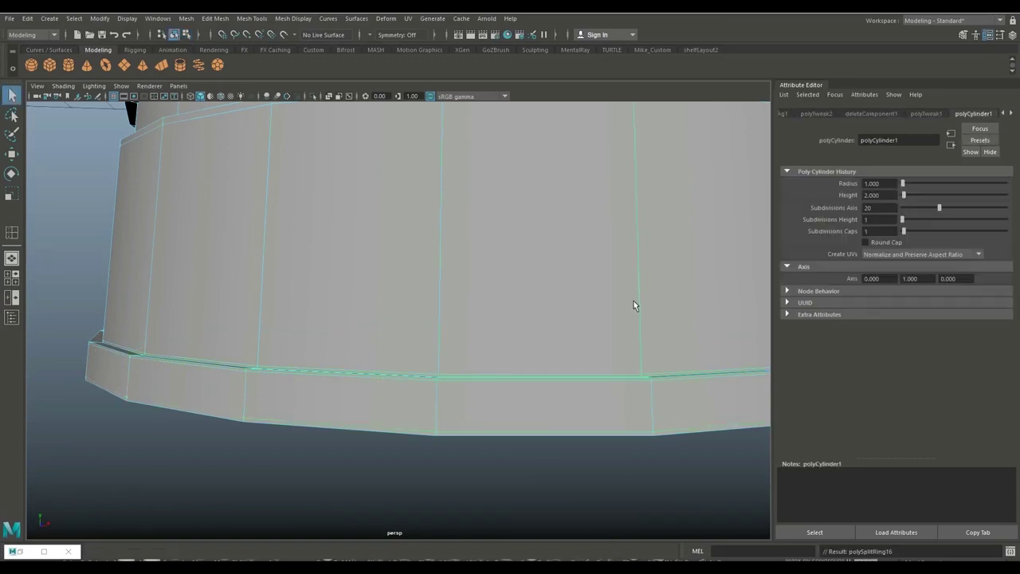
scroll(622, 323, down, 6)
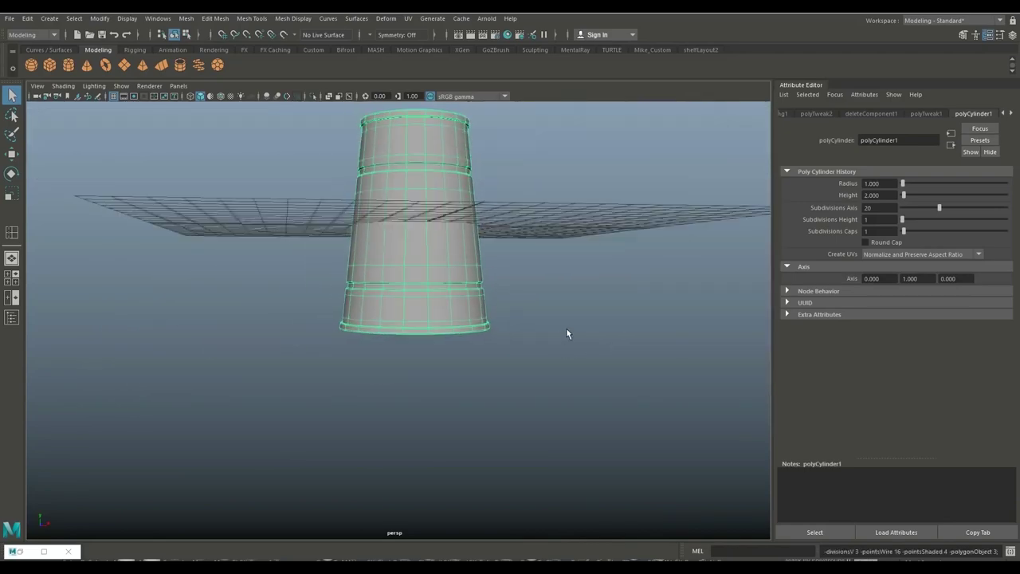
Reselect the bucket and create a second polygon cylinder from the shelf
click(594, 341)
mouse_move(599, 344)
alt+mouse_down()
mouse_move(414, 378)
mouse_move(588, 350)
mouse_move(575, 423)
alt+mouse_up()
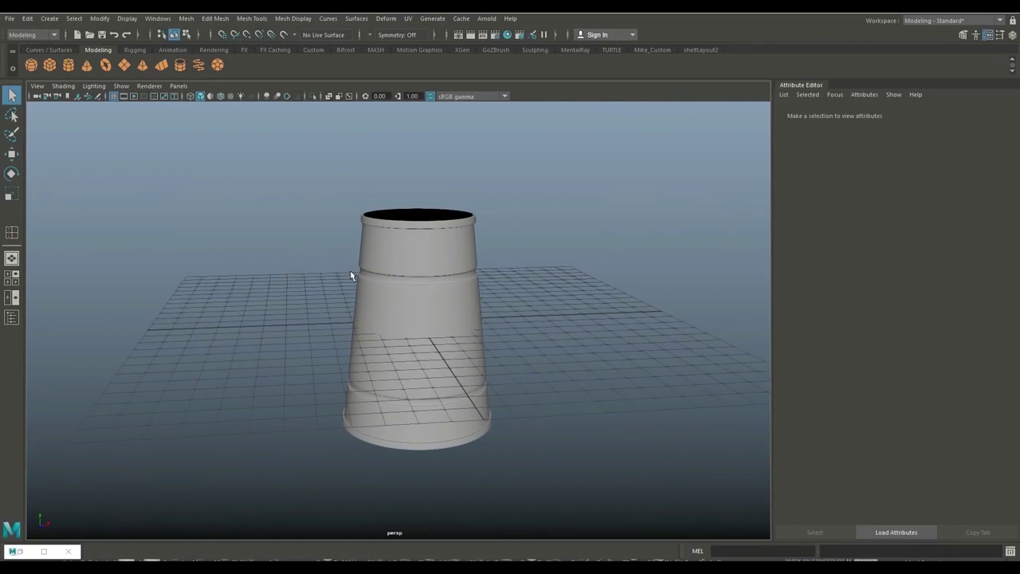
click(401, 266)
scroll(568, 320, up, 2)
scroll(587, 303, up, 2)
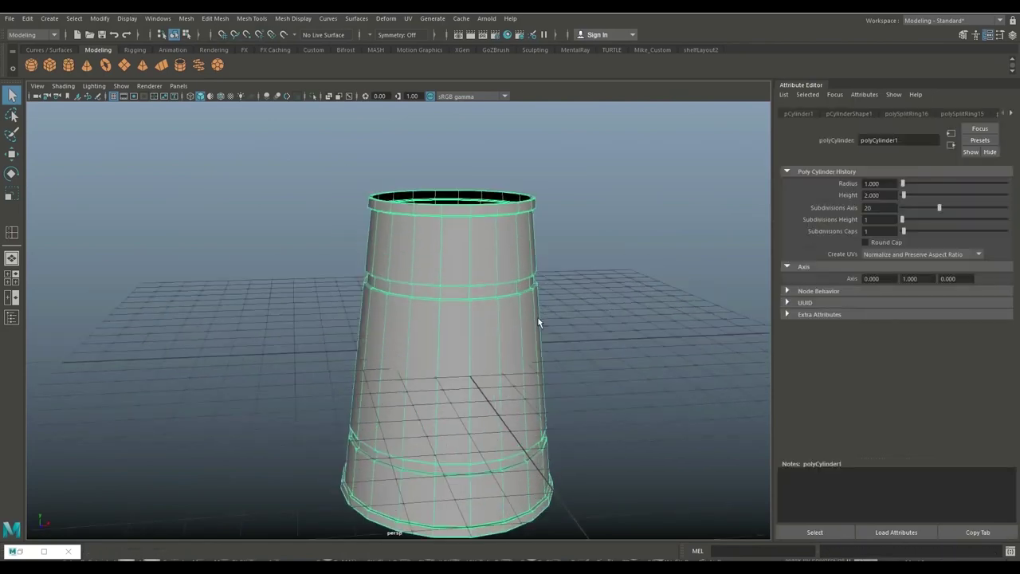
click(68, 64)
scroll(382, 332, down, 3)
Move the new cylinder up out of the bucket
key(w)
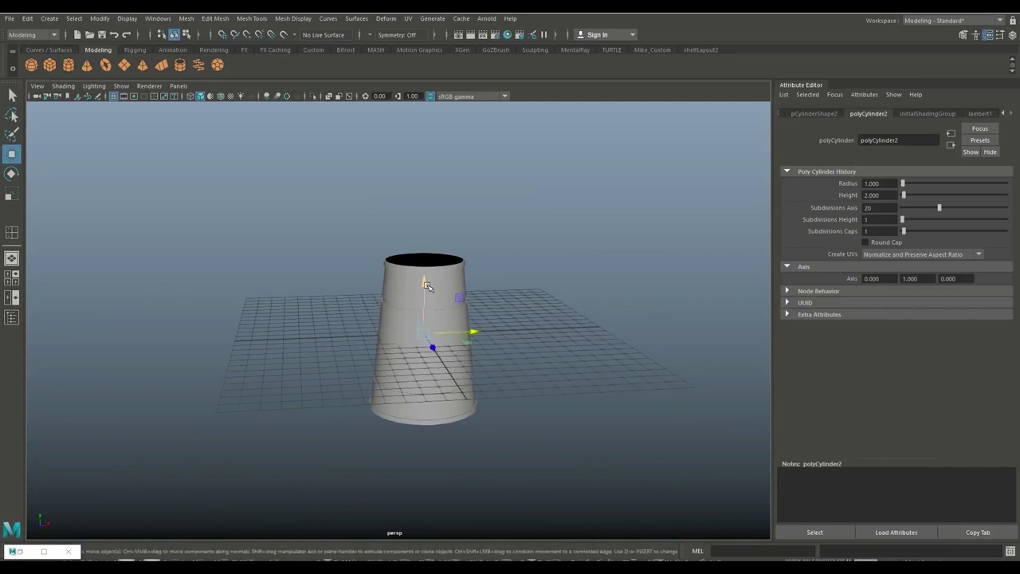
drag(427, 296, 448, 209)
scroll(526, 295, up, 2)
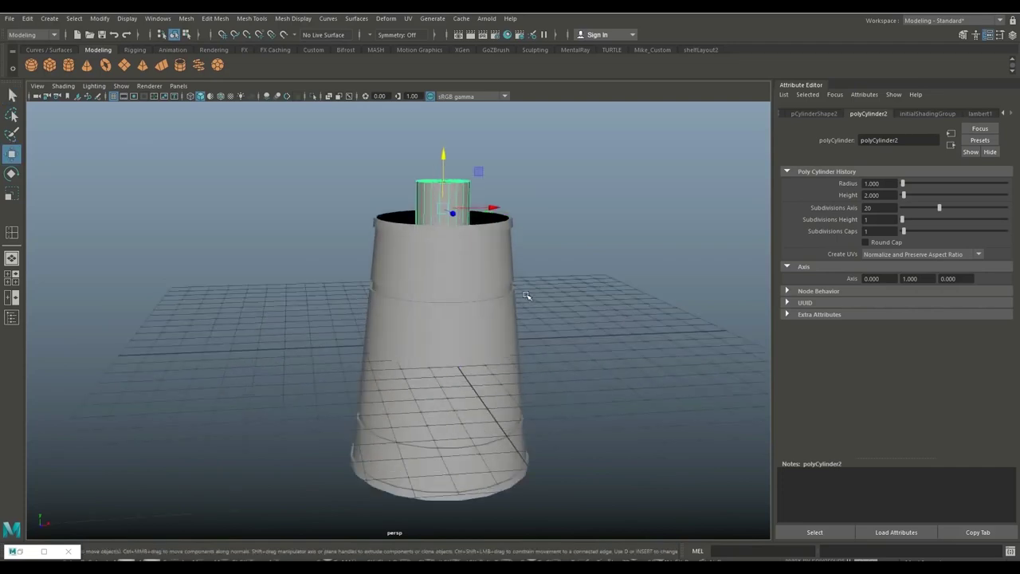
click(485, 284)
scroll(558, 319, up, 1)
scroll(572, 323, up, 1)
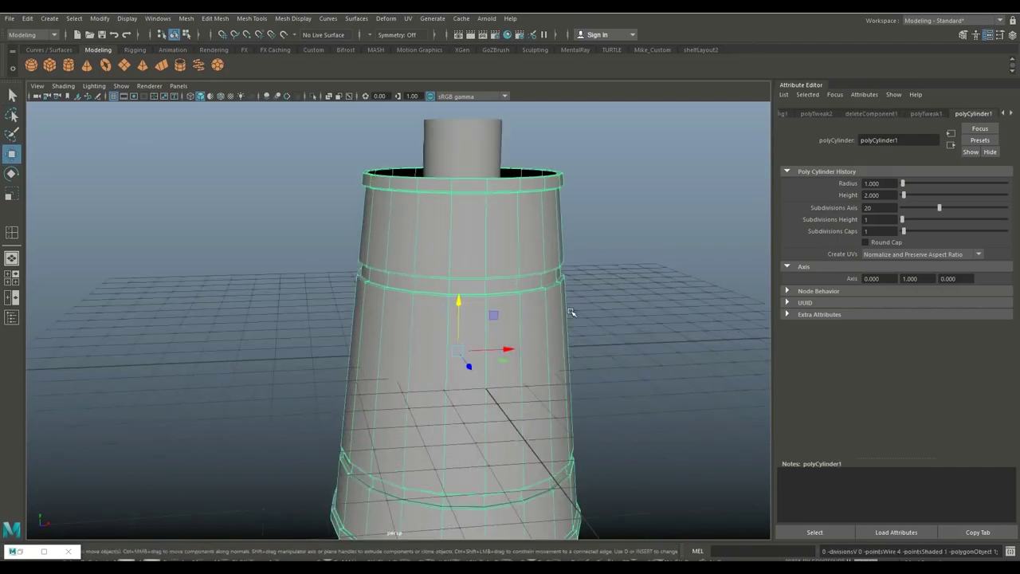
scroll(572, 313, down, 1)
mouse_move(574, 316)
alt+mouse_down()
mouse_move(615, 358)
mouse_move(601, 330)
alt+mouse_up()
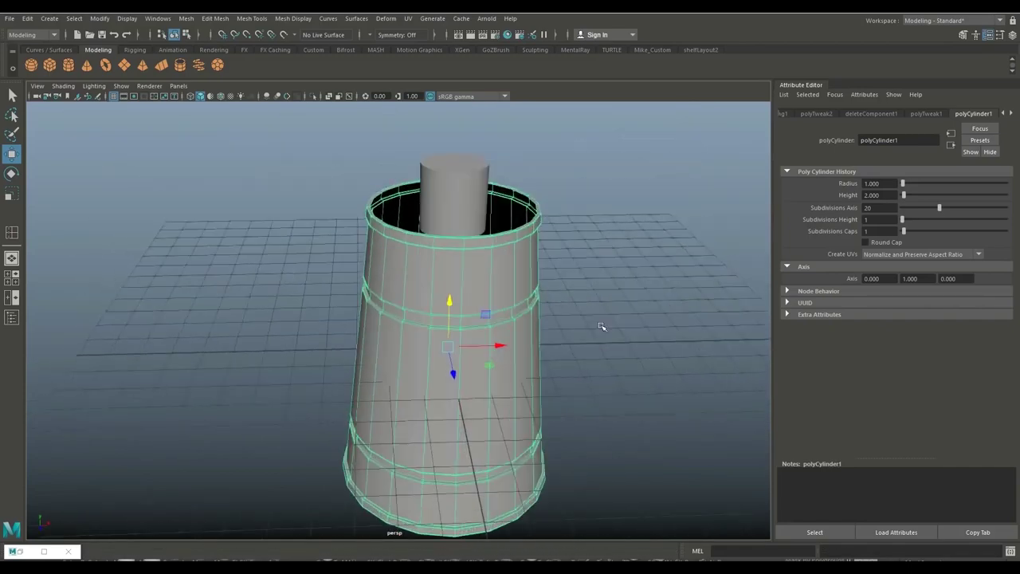
Scale the inner cylinder wider and lift it high above the bucket
click(463, 182)
key(r)
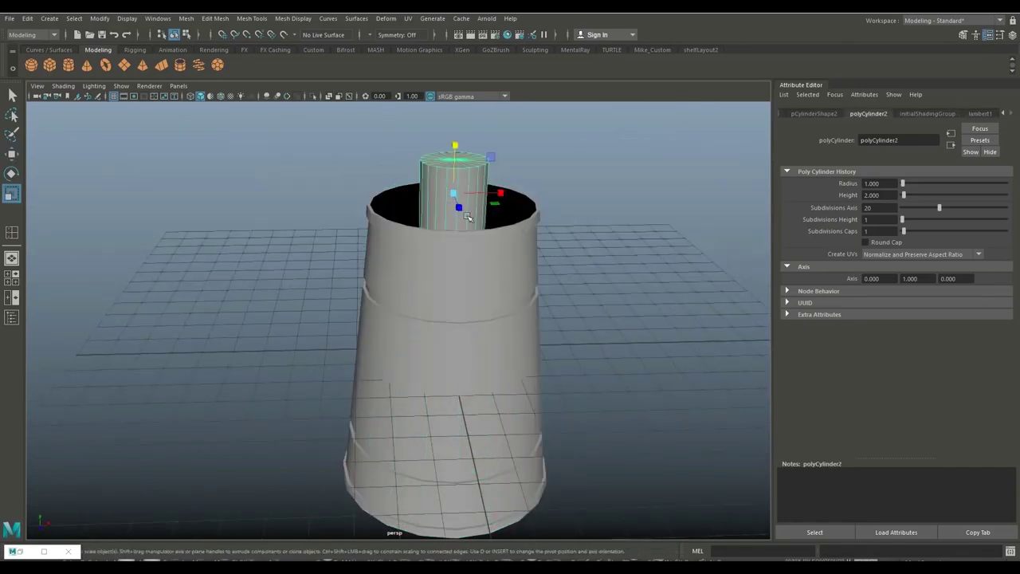
drag(456, 197, 545, 208)
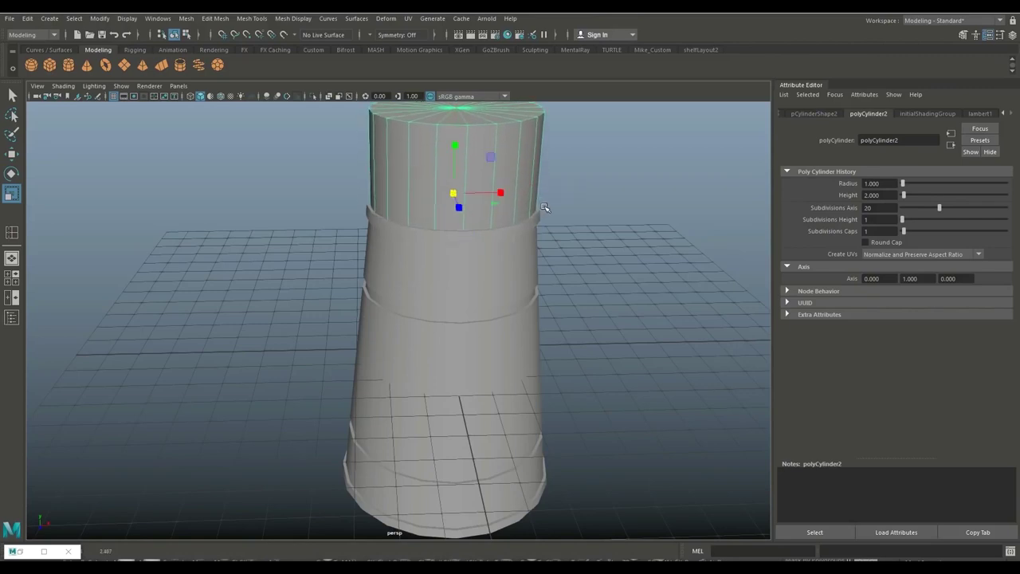
scroll(550, 219, down, 5)
mouse_move(553, 228)
alt+mouse_down()
mouse_move(606, 312)
mouse_move(632, 391)
alt+mouse_up()
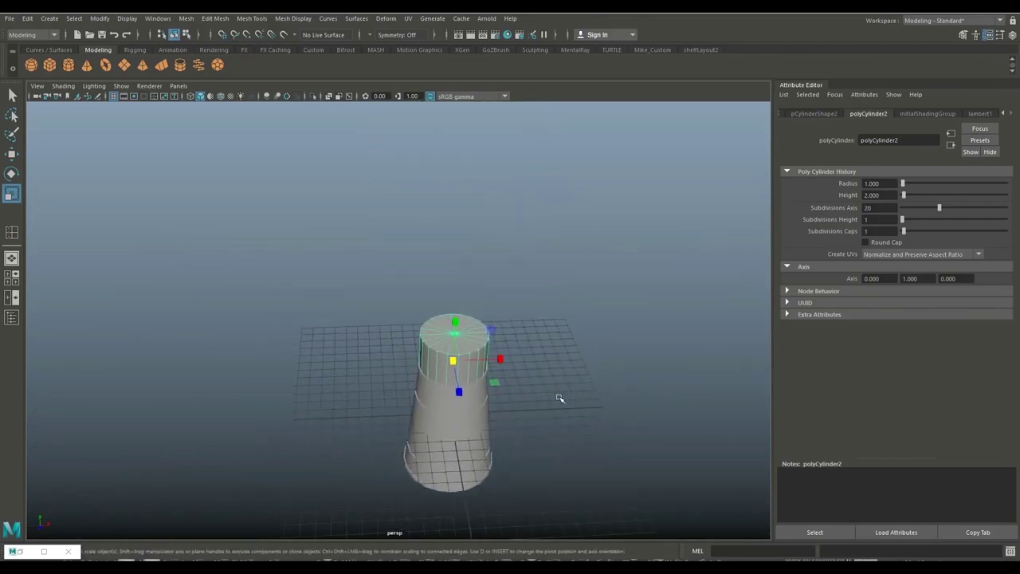
key(w)
mouse_move(460, 320)
mouse_down()
mouse_move(478, 206)
mouse_move(450, 356)
mouse_up()
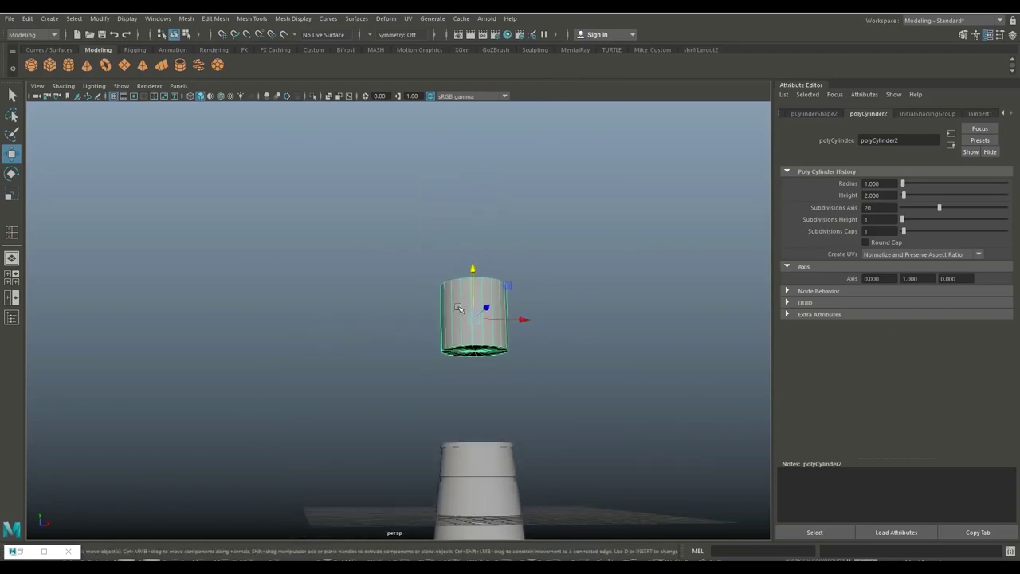
right_drag(457, 315, 455, 220)
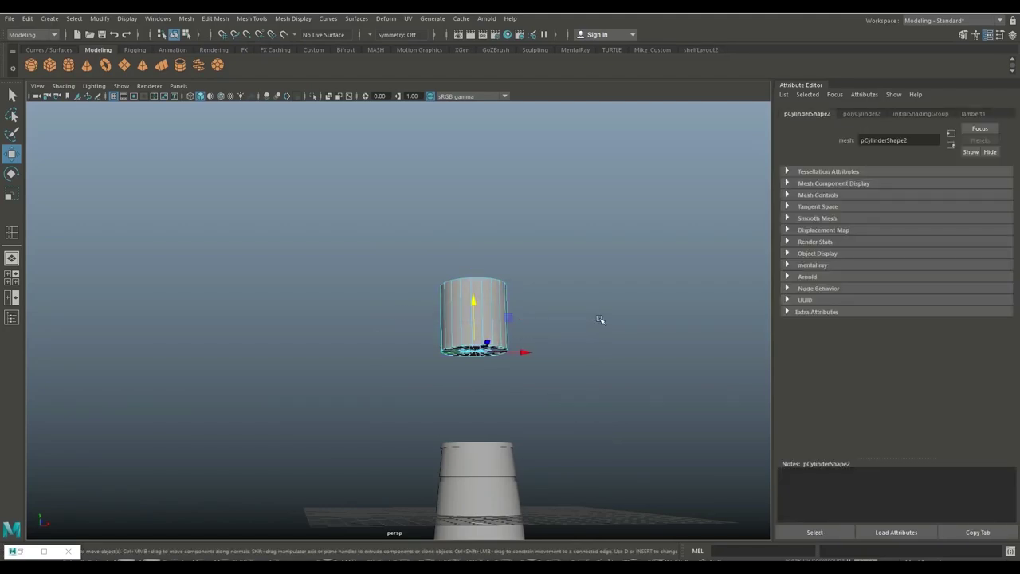
Flatten the second cylinder into a short band by moving its bottom vertices up
click(601, 319)
mouse_move(616, 352)
alt+mouse_down()
mouse_move(604, 383)
mouse_move(609, 360)
alt+mouse_up()
right_drag(475, 247, 444, 280)
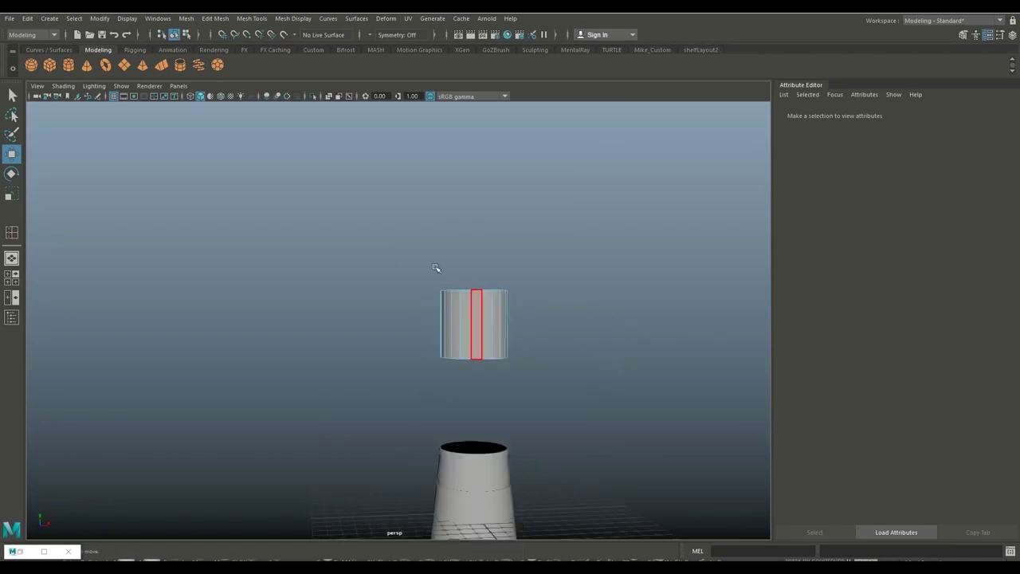
drag(410, 354, 561, 423)
drag(477, 307, 476, 247)
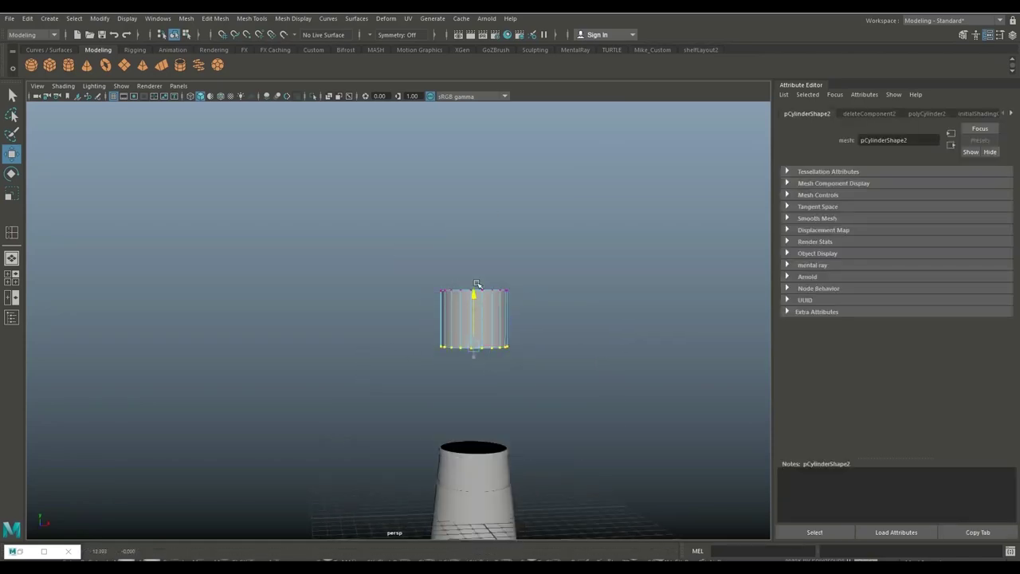
scroll(536, 369, up, 5)
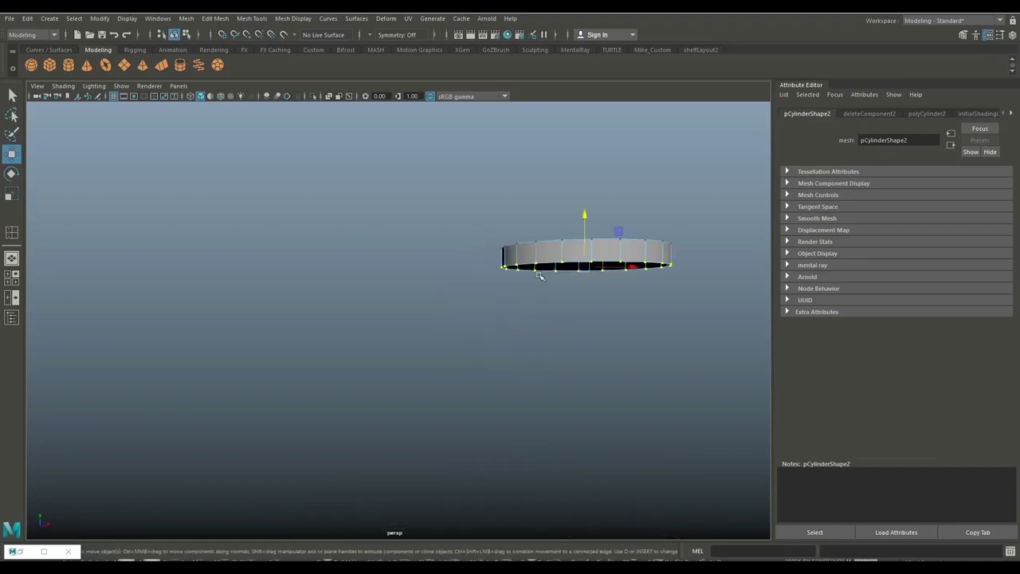
alt+drag(550, 351, 544, 390)
Delete the band's top cap faces, leaving an open ring above the bucket
alt+drag(404, 345, 410, 247)
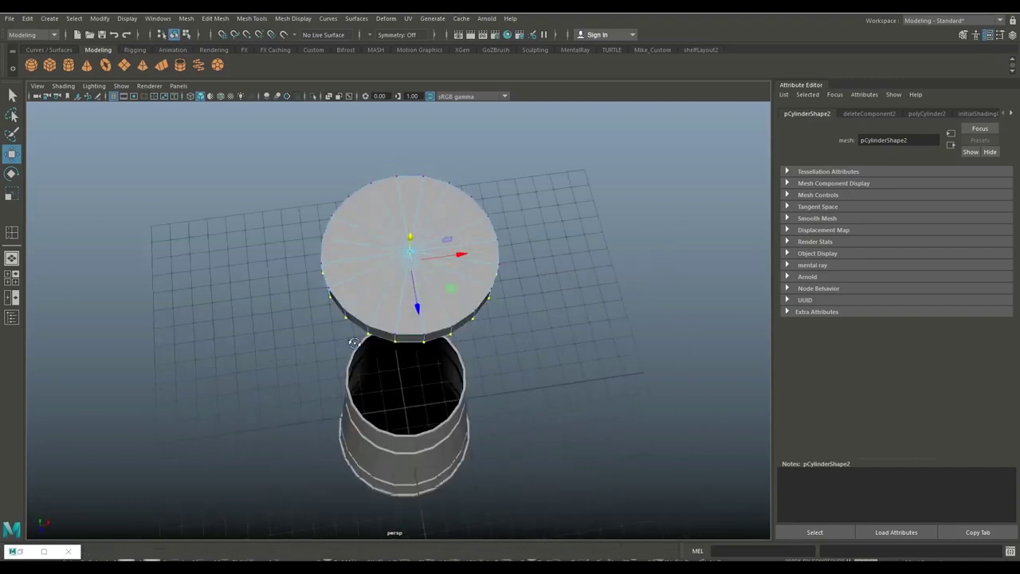
right_drag(422, 243, 424, 273)
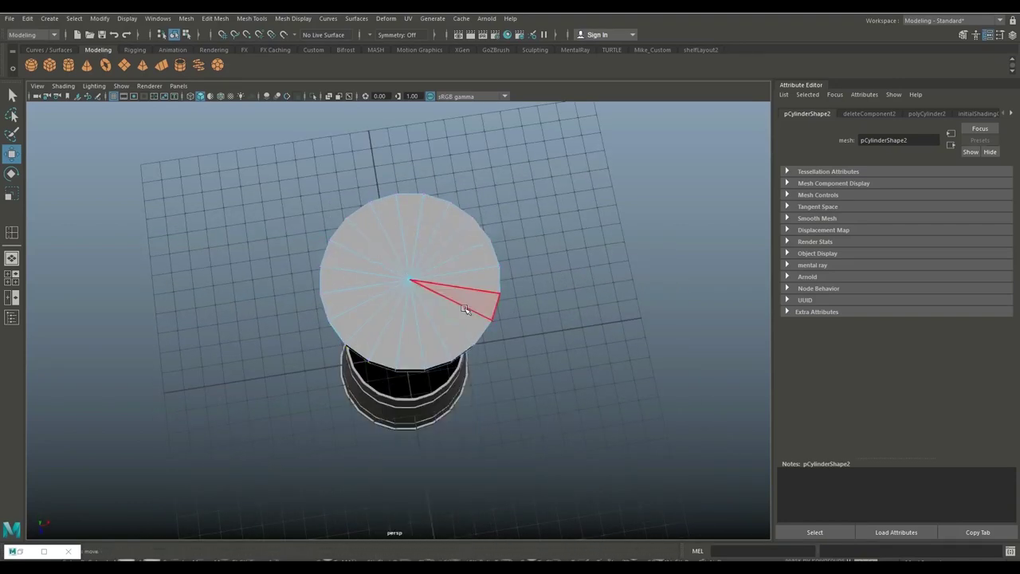
mouse_move(468, 308)
alt+mouse_down()
mouse_move(592, 375)
mouse_move(409, 303)
alt+mouse_up()
click(471, 344)
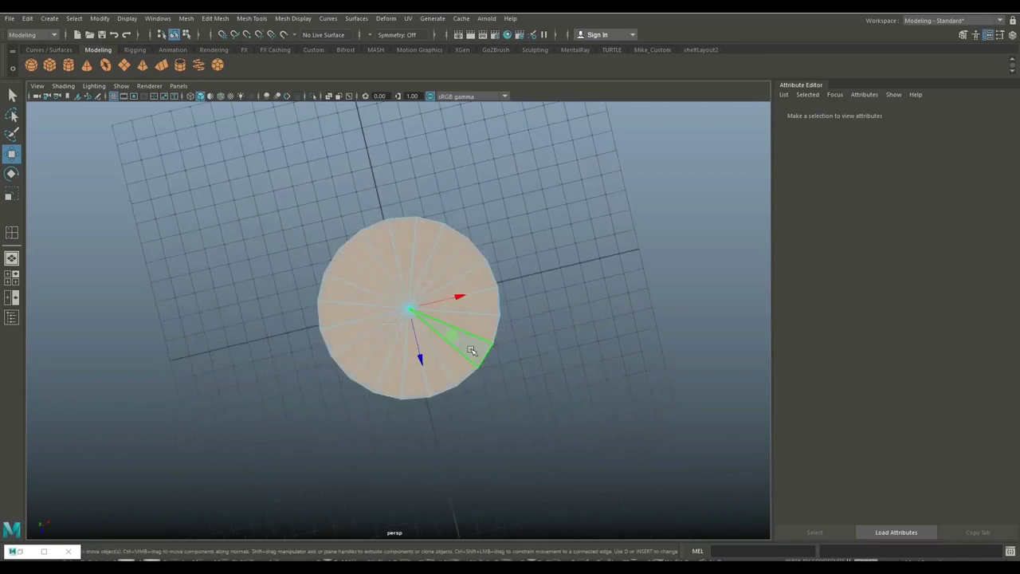
key(Delete)
scroll(490, 359, down, 2)
scroll(502, 383, down, 2)
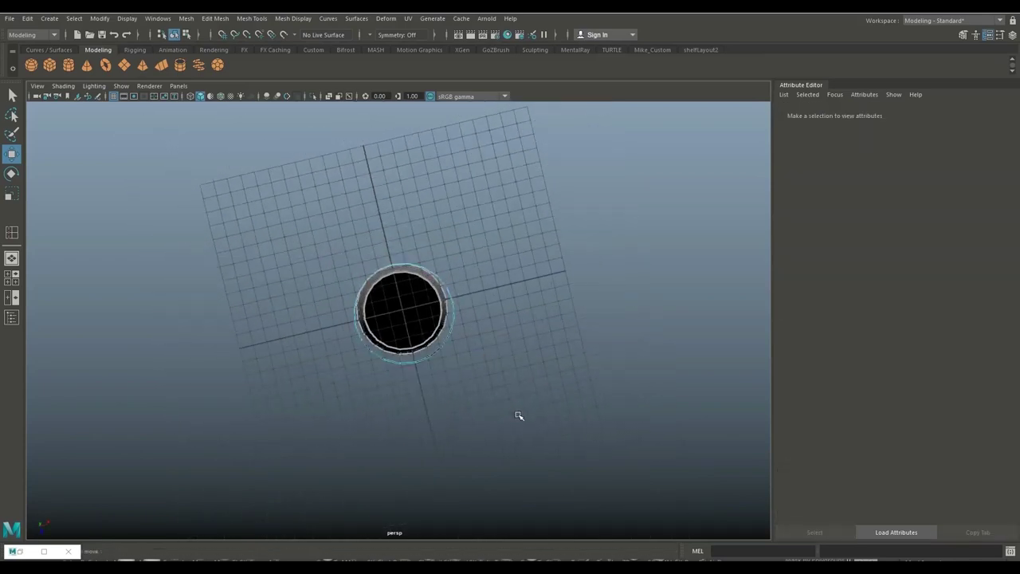
scroll(529, 410, up, 3)
alt+drag(528, 410, 529, 364)
alt+middle_drag(528, 364, 558, 412)
alt+drag(558, 412, 479, 255)
right_click(475, 247)
Drag the open ring down onto the bucket's top rim and fine-tune its height there
click(527, 231)
scroll(568, 338, down, 3)
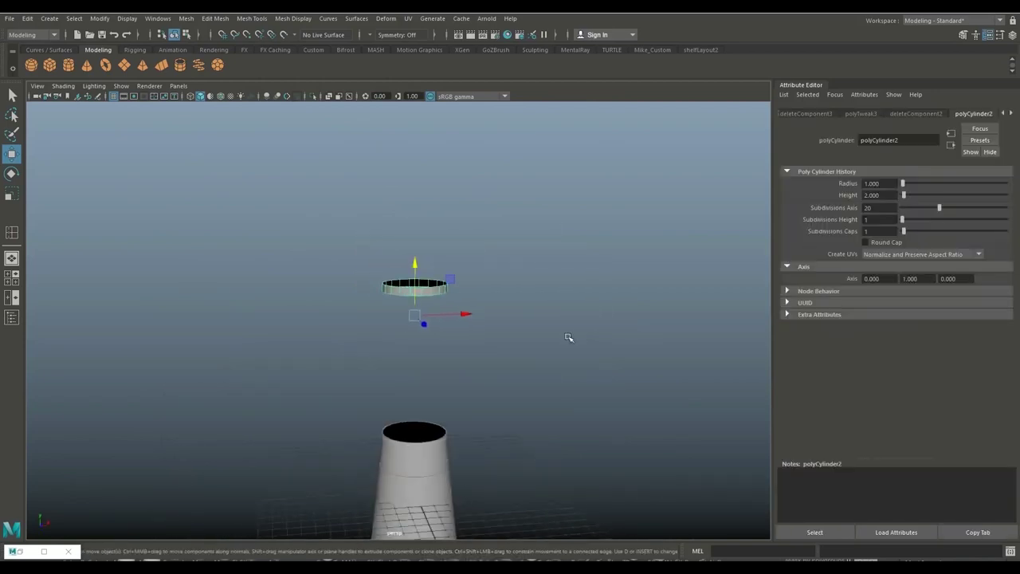
drag(418, 281, 458, 412)
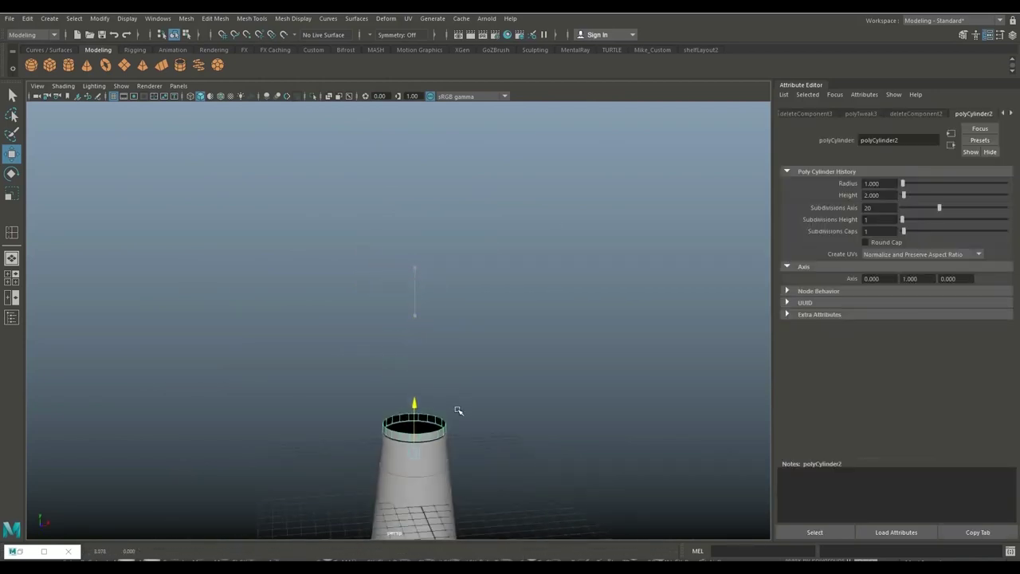
key(f)
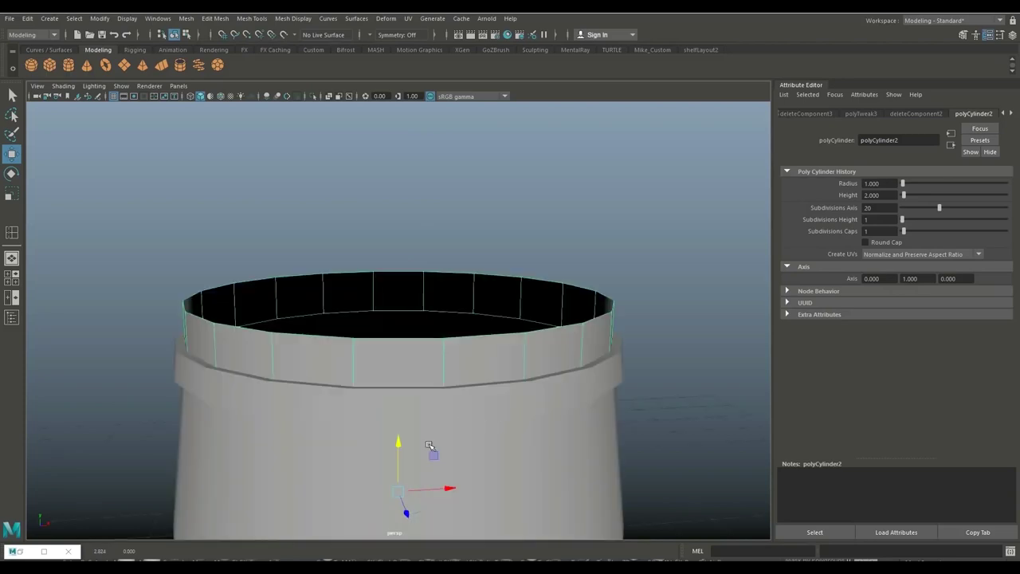
drag(396, 441, 380, 232)
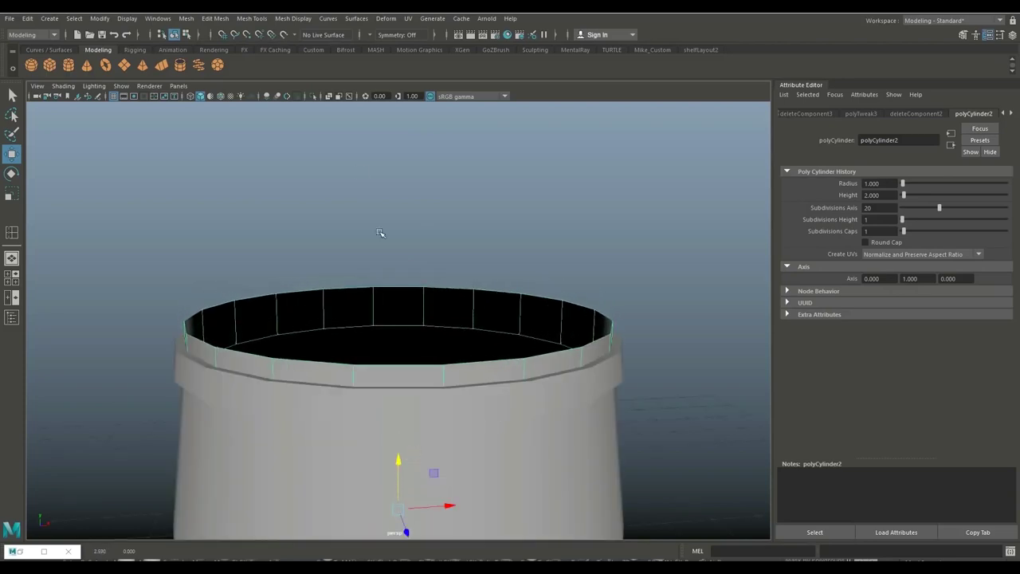
click(251, 18)
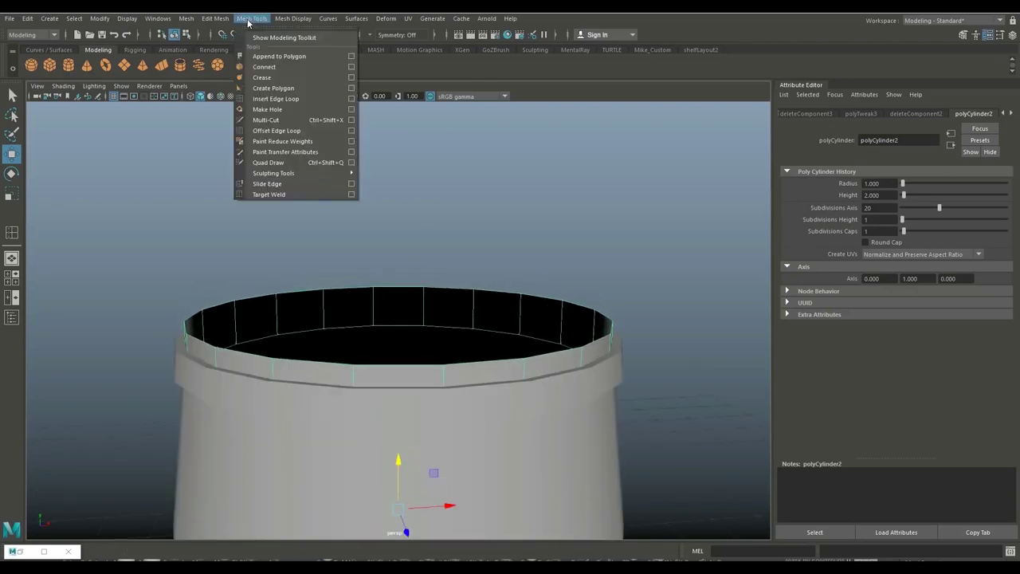
Insert an edge loop around the ring's side, then select its band of faces and start an extrusion
click(311, 97)
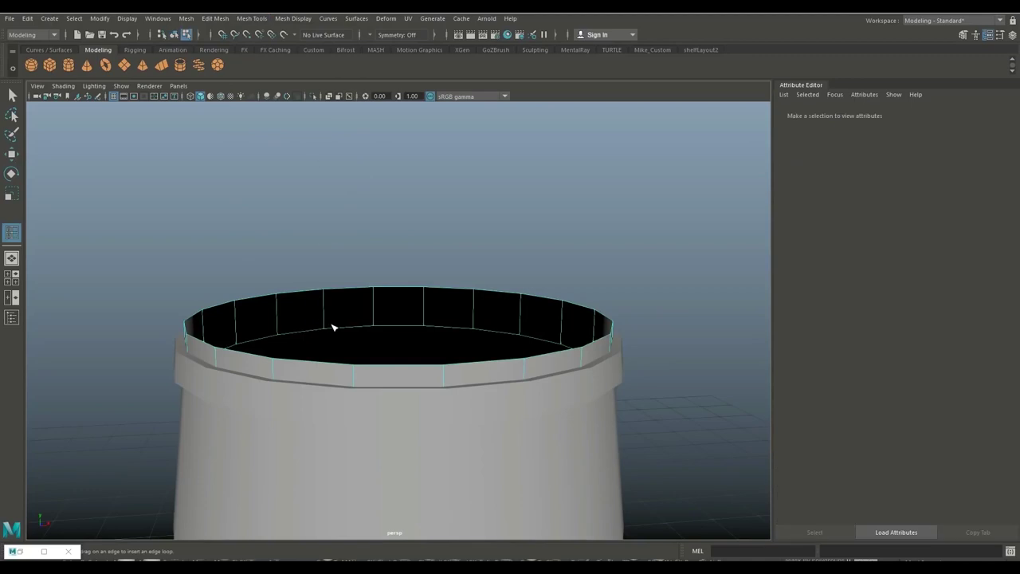
click(357, 386)
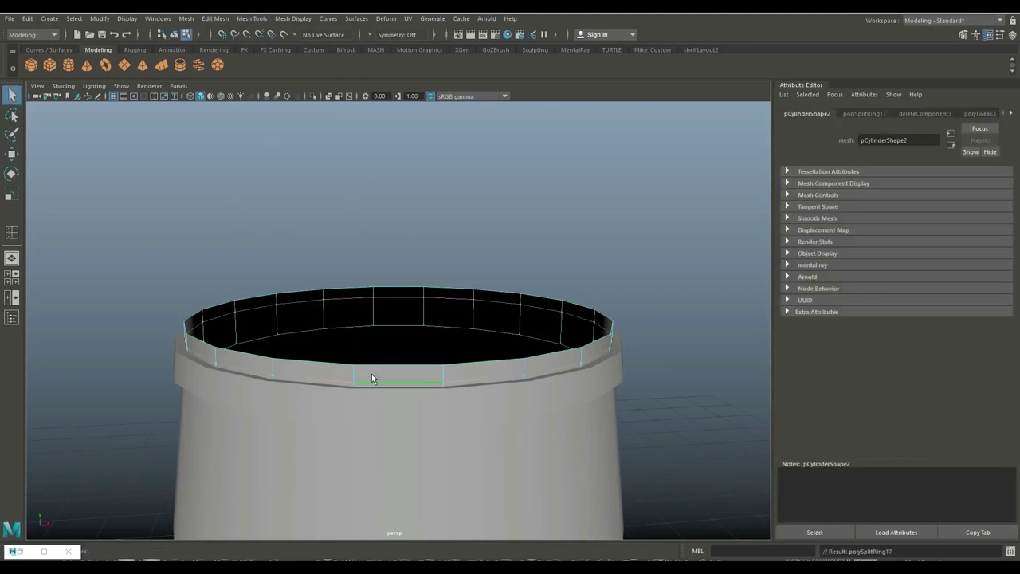
right_drag(371, 374, 373, 279)
click(394, 376)
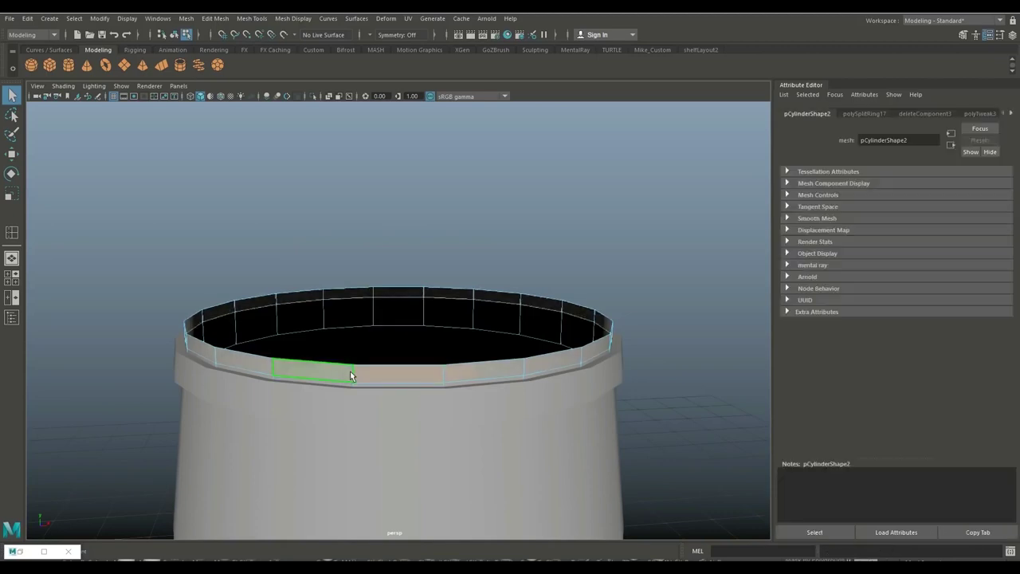
key(ctrl+e)
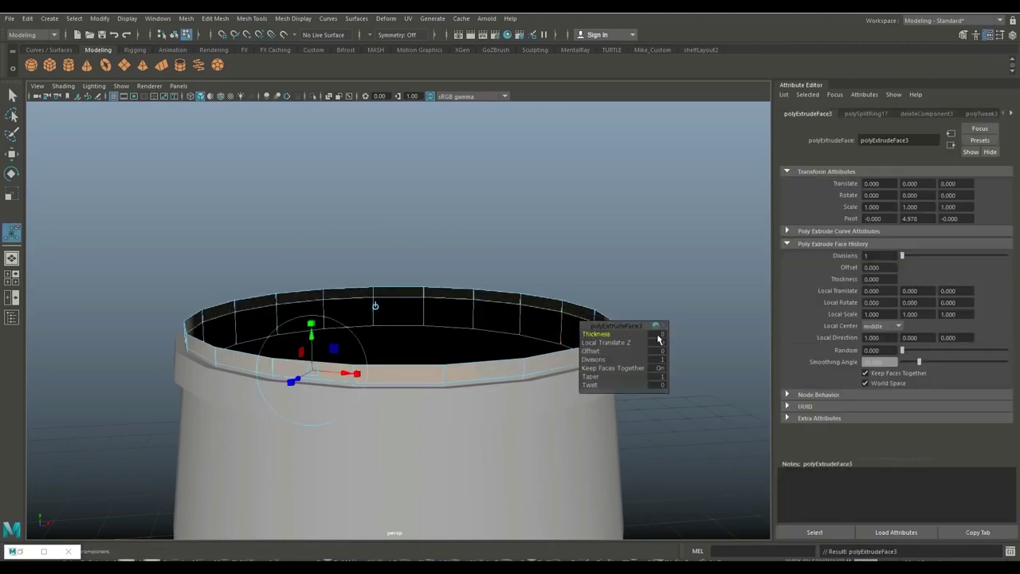
Set the band extrusion's thickness to 0.3
click(658, 334)
text(.3)
key(Return)
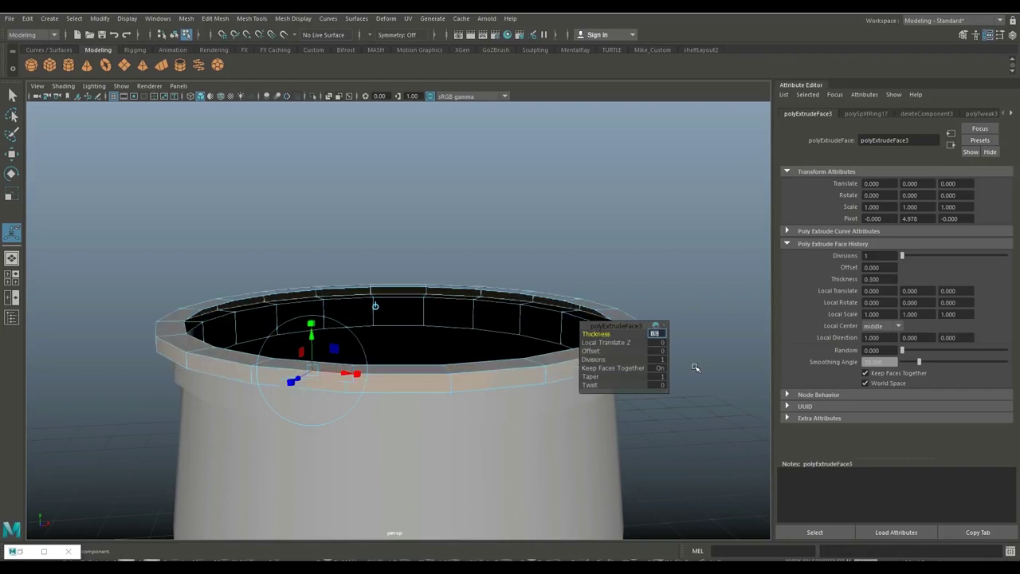
alt+drag(695, 367, 404, 209)
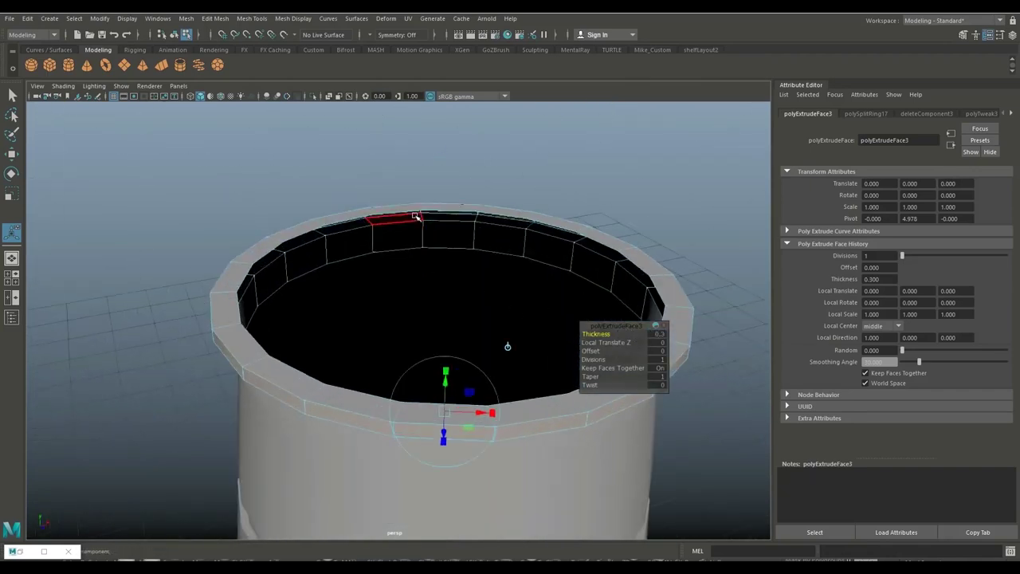
Select the edge loop along the ring's top and extrude it
right_drag(404, 209, 415, 184)
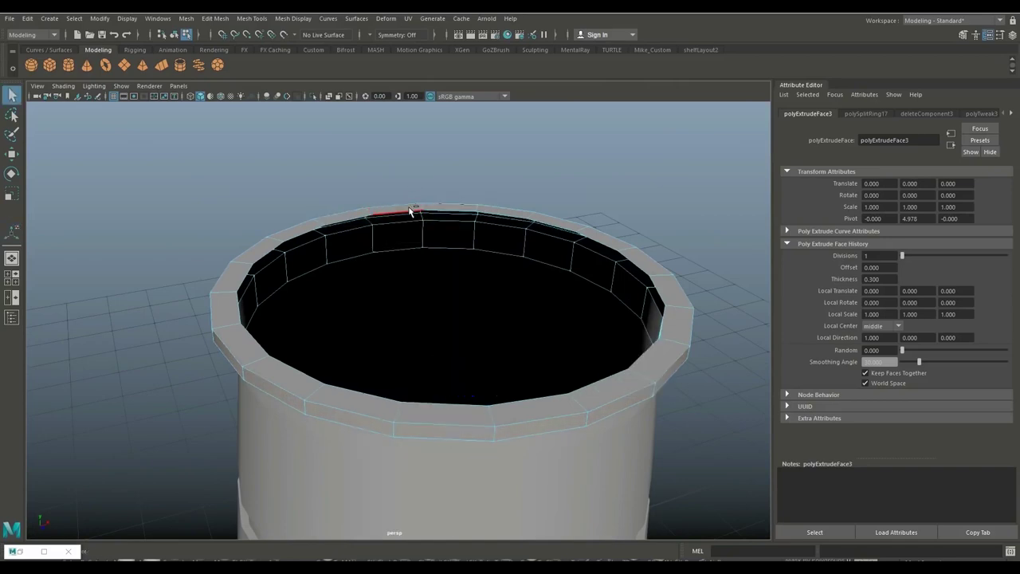
click(409, 211)
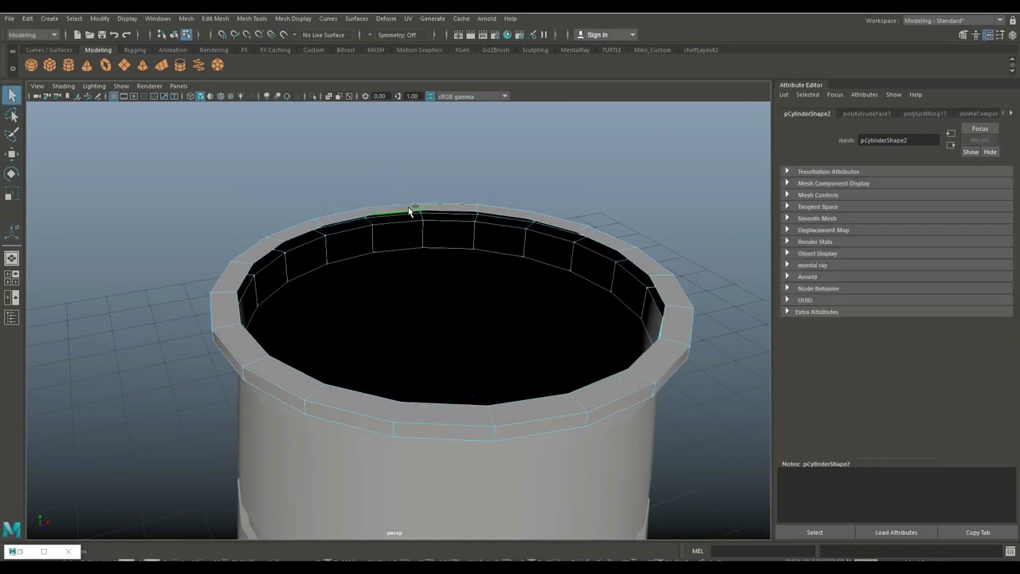
key(ctrl+e)
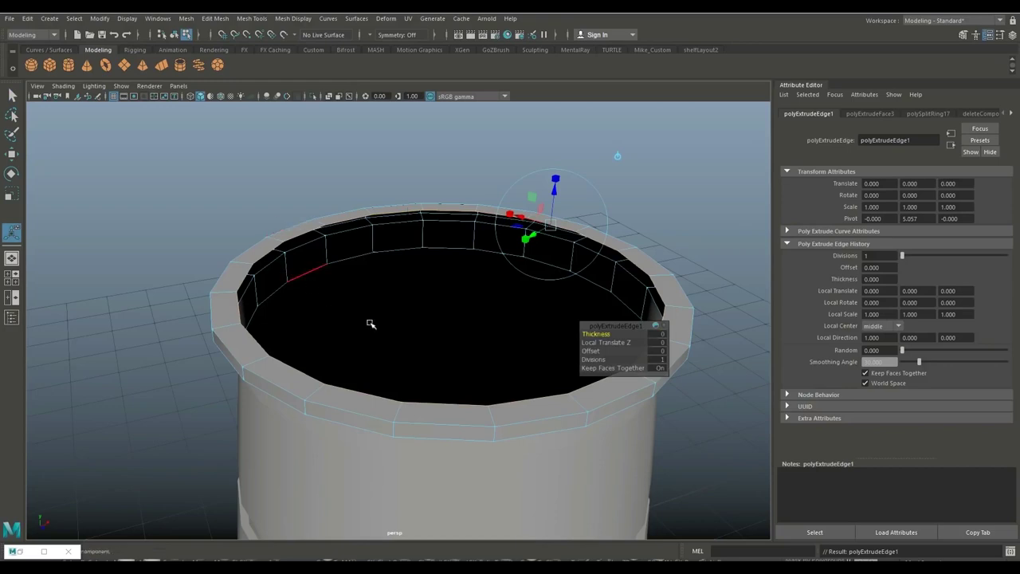
Scale the extruded edge loop inward and raise it, then extrude and repeat toward the centre
key(r)
drag(448, 284, 405, 296)
key(w)
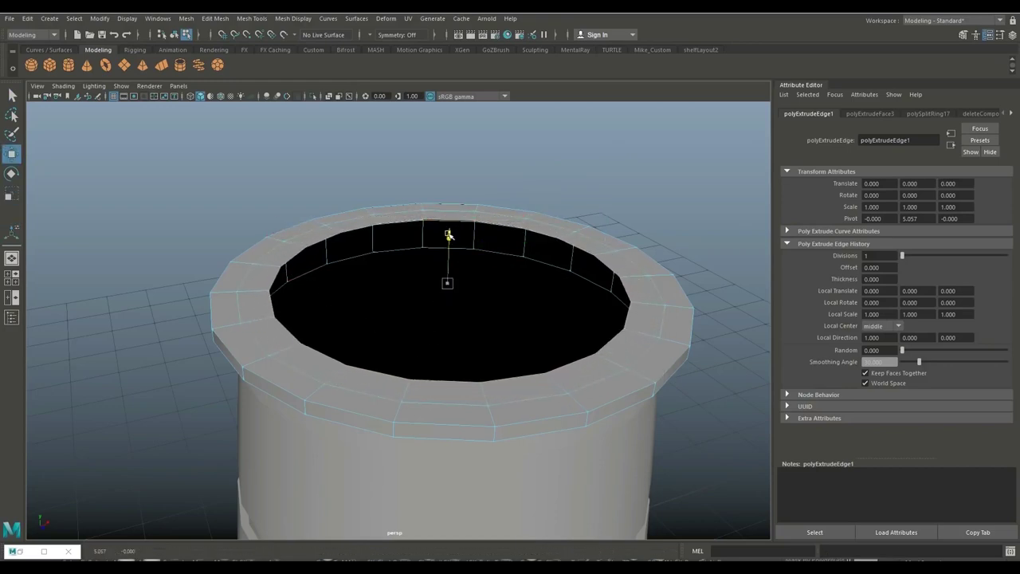
drag(451, 231, 449, 225)
key(ctrl+e)
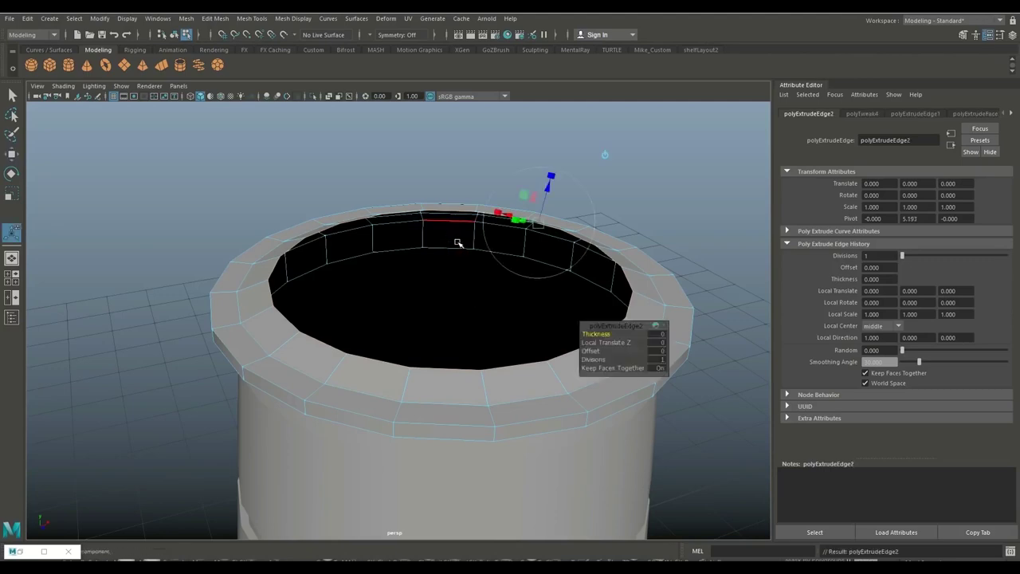
drag(448, 274, 412, 279)
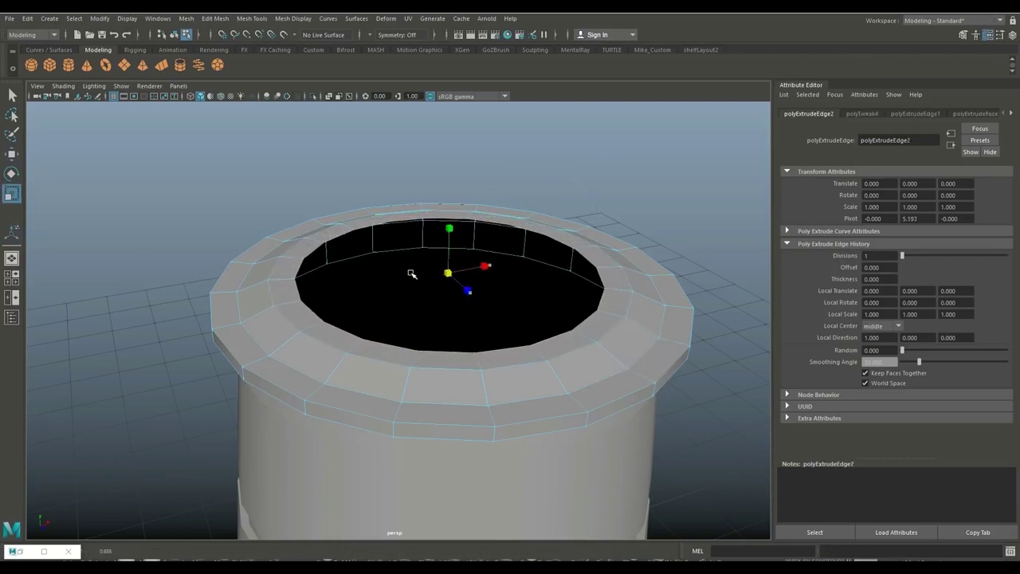
key(w)
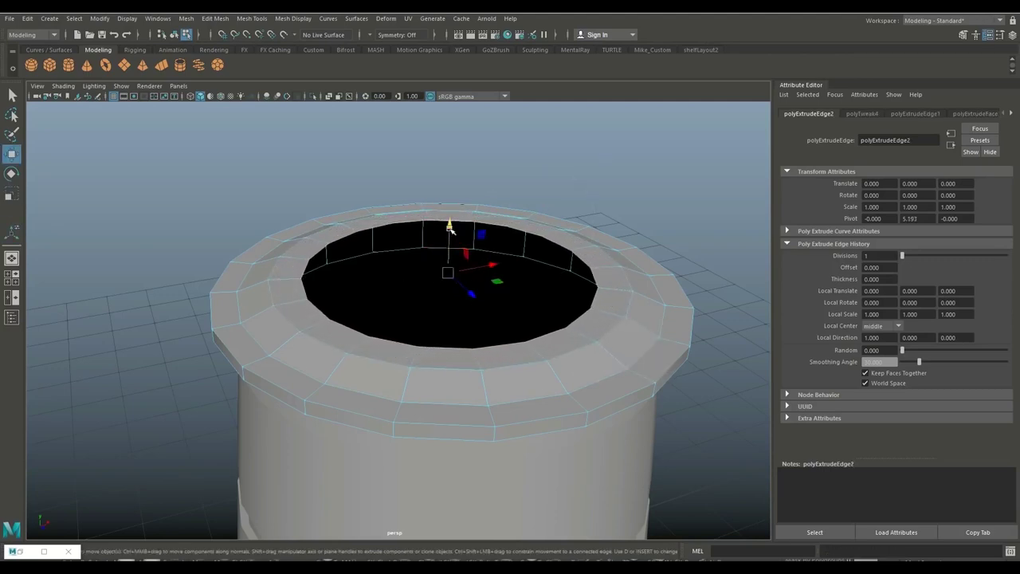
drag(450, 230, 452, 217)
Extrude two more inner edge loops, each shrunk toward the centre and lifted slightly
key(ctrl+e)
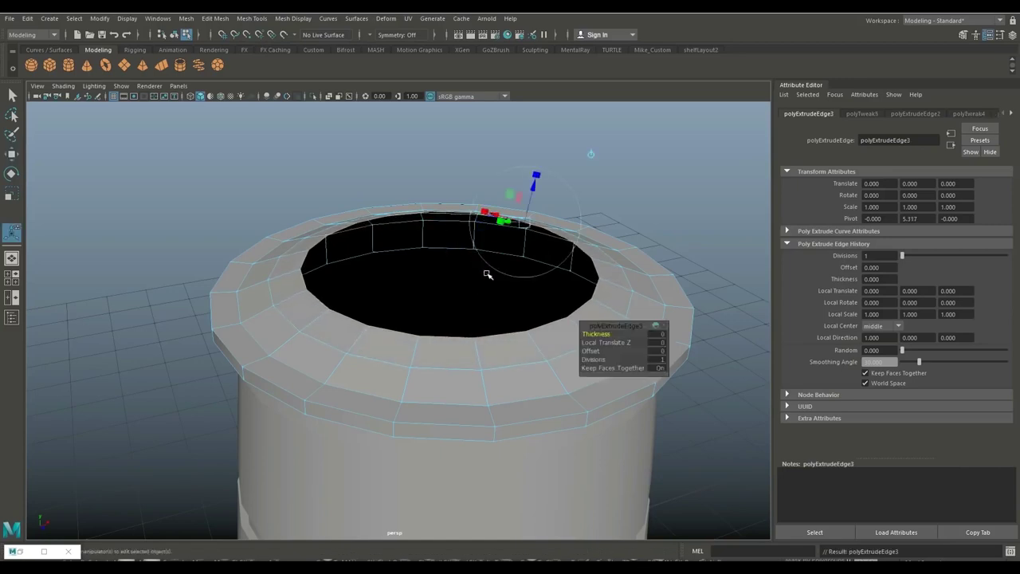
key(r)
drag(449, 264, 398, 274)
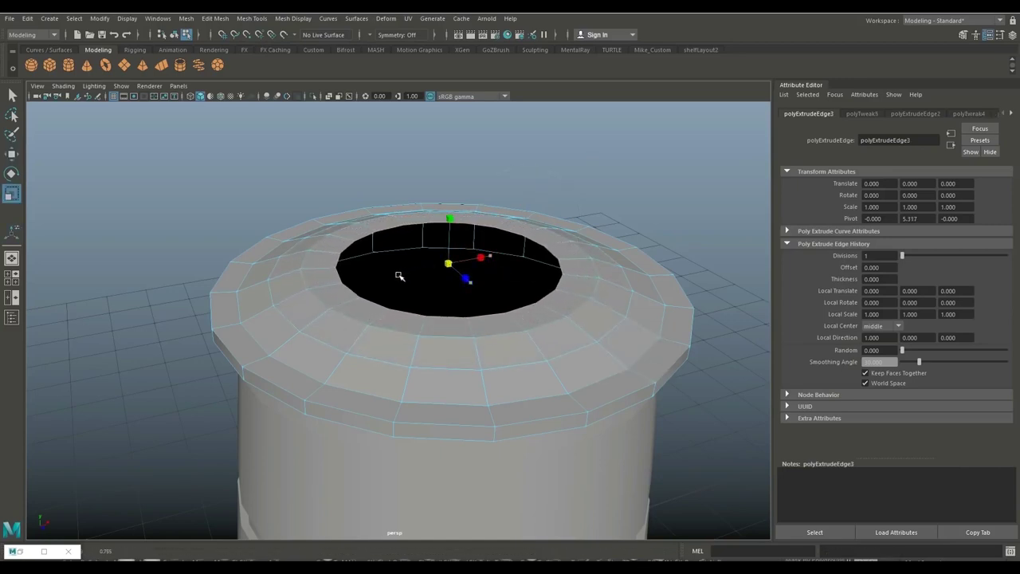
key(w)
drag(450, 215, 450, 207)
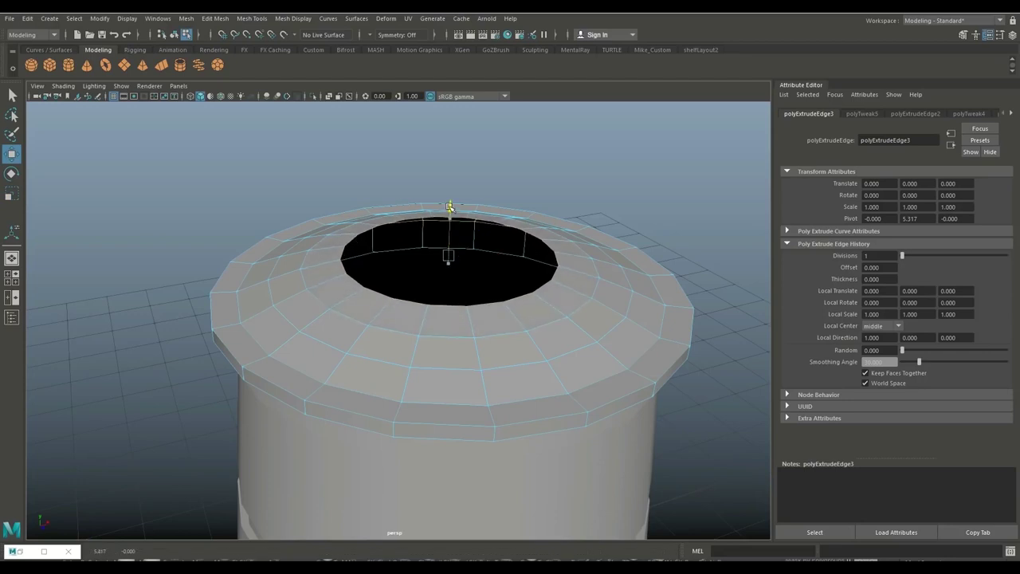
key(ctrl+e)
key(r)
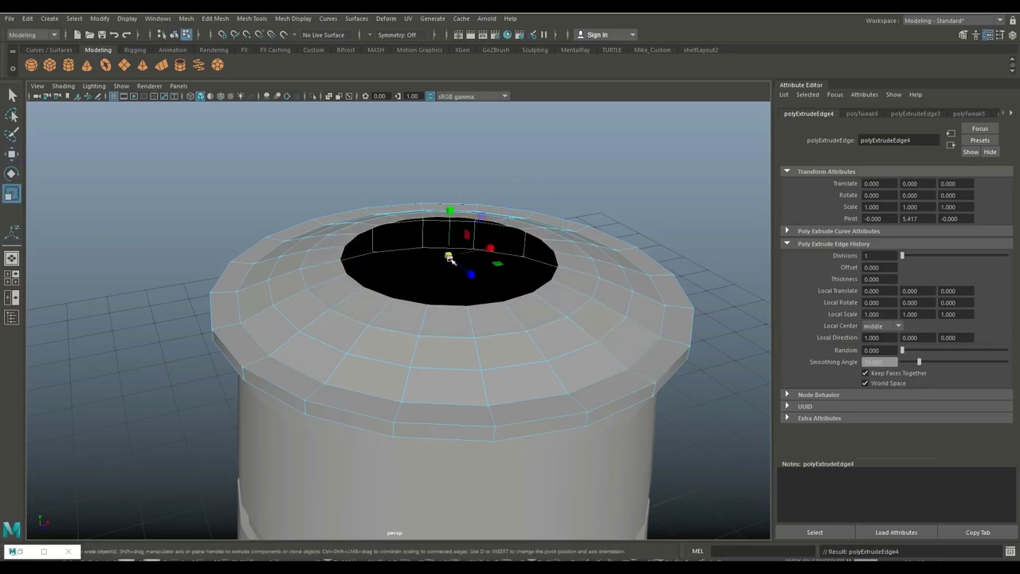
drag(450, 259, 401, 261)
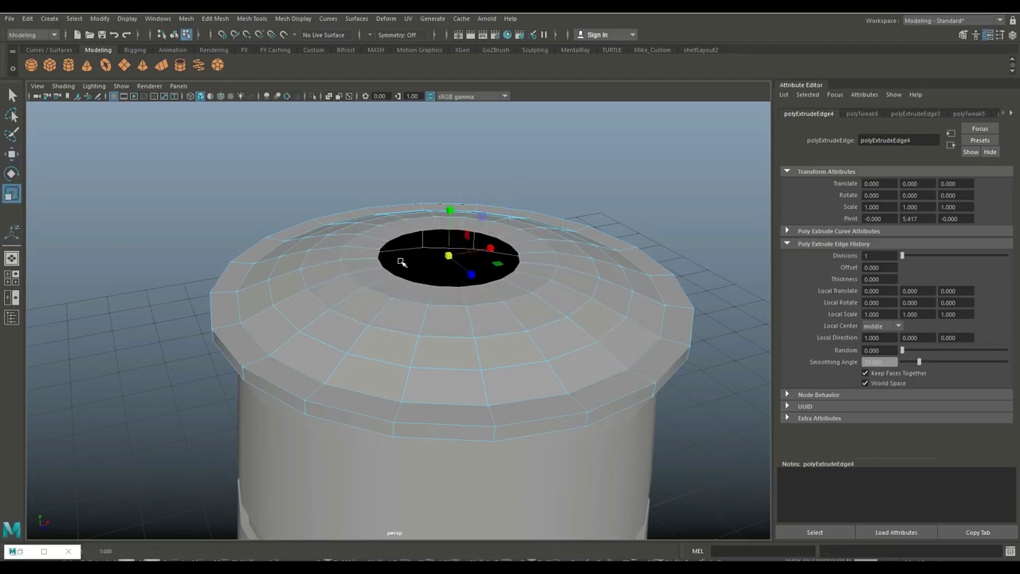
key(w)
drag(451, 208, 450, 200)
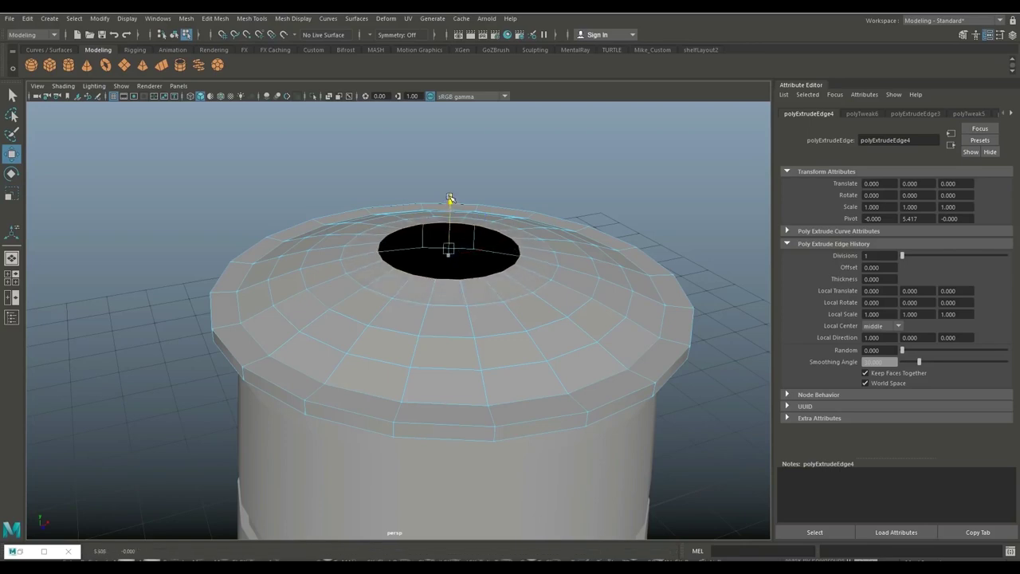
Shrink the centre opening smaller still, lift it, inspect the lid, and extrude once more
key(ctrl+e)
key(r)
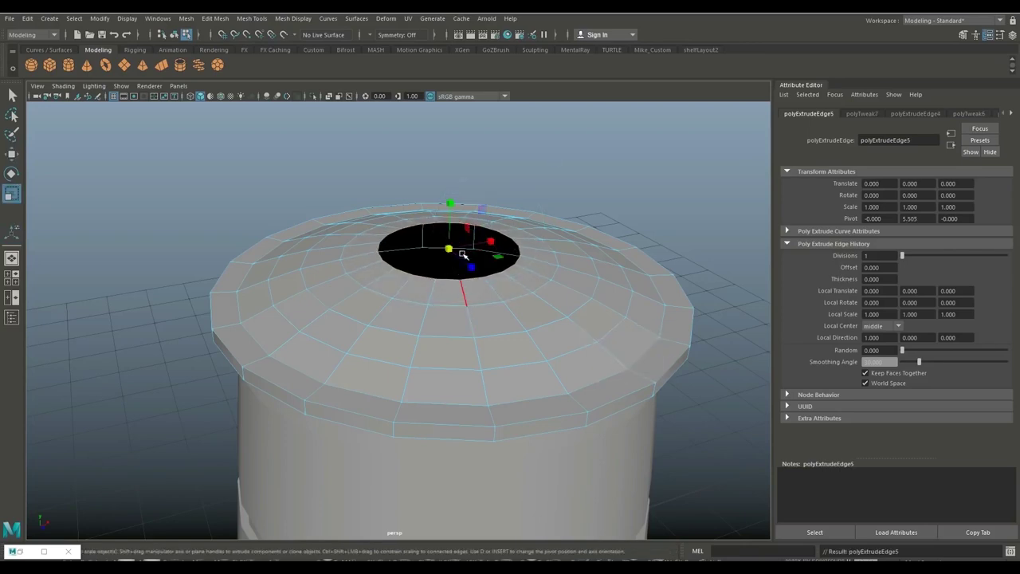
drag(451, 249, 385, 256)
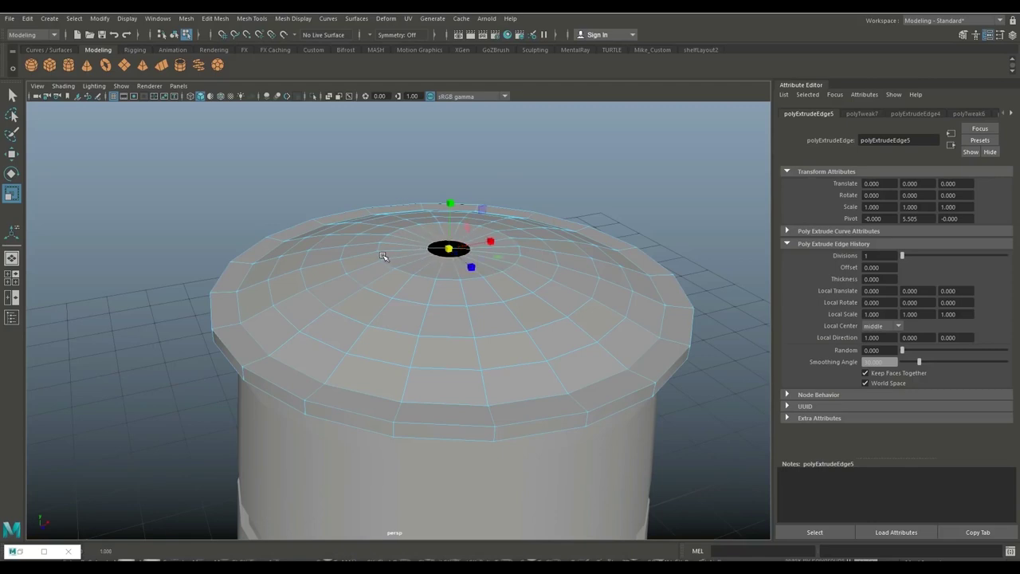
key(w)
middle_drag(453, 242, 473, 235)
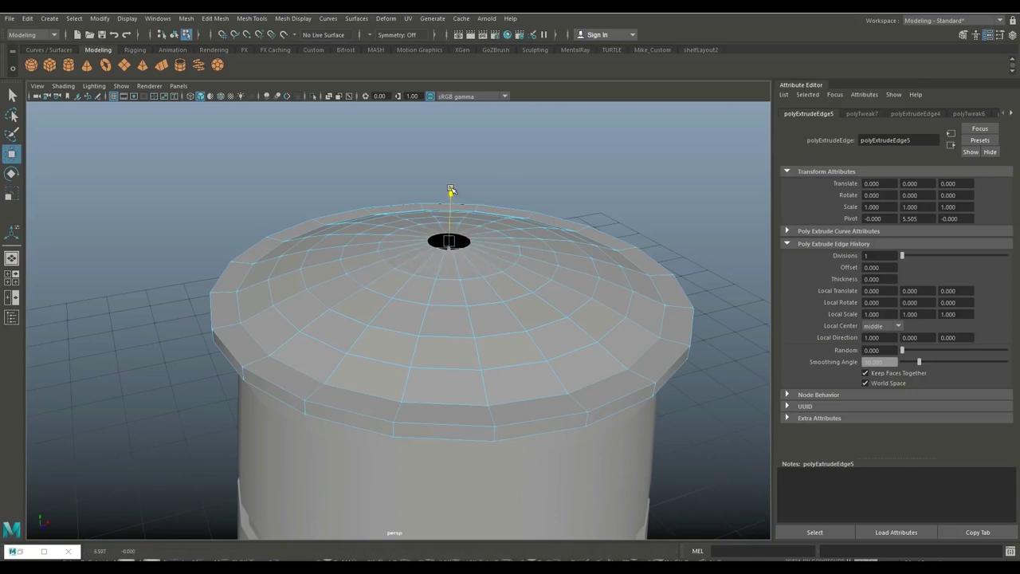
alt+right_drag(473, 235, 446, 240)
mouse_move(446, 239)
alt+mouse_down()
mouse_move(516, 293)
mouse_move(540, 296)
alt+mouse_up()
scroll(558, 271, up, 2)
alt+drag(590, 256, 625, 291)
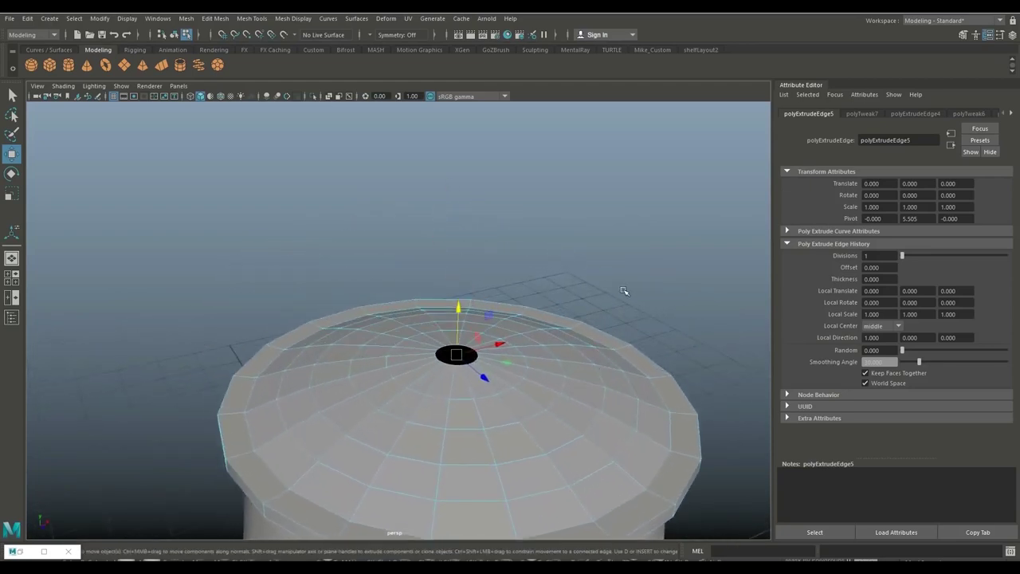
key(ctrl+e)
Pull the lid's centre edges upward into a thin knob stem
key(w)
drag(458, 308, 479, 233)
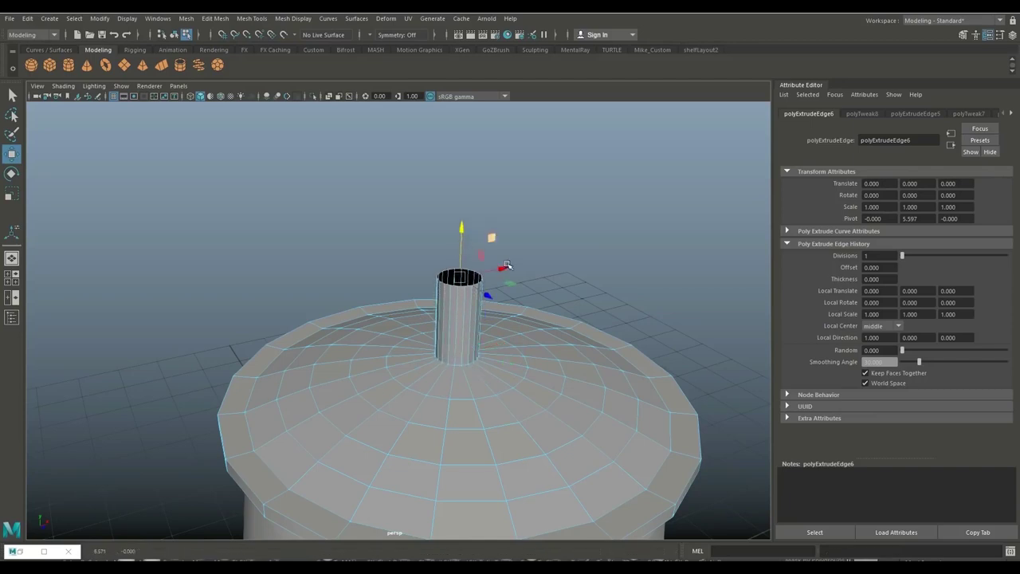
alt+drag(479, 233, 518, 307)
scroll(518, 307, up, 5)
scroll(519, 307, down, 5)
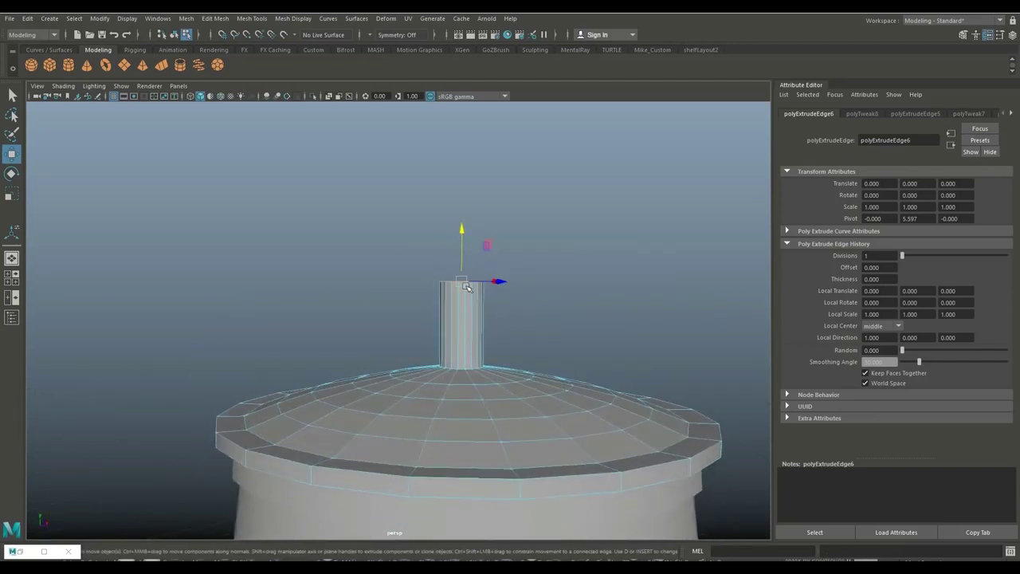
Flare the stem's top vertex ring outward and lower it into a shorter cup
right_drag(466, 247, 433, 252)
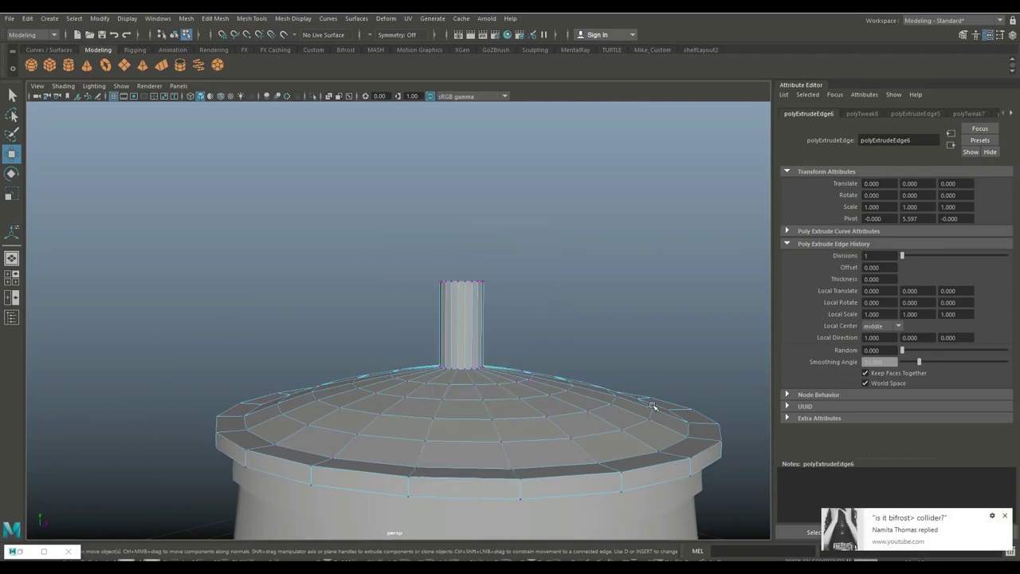
click(1006, 516)
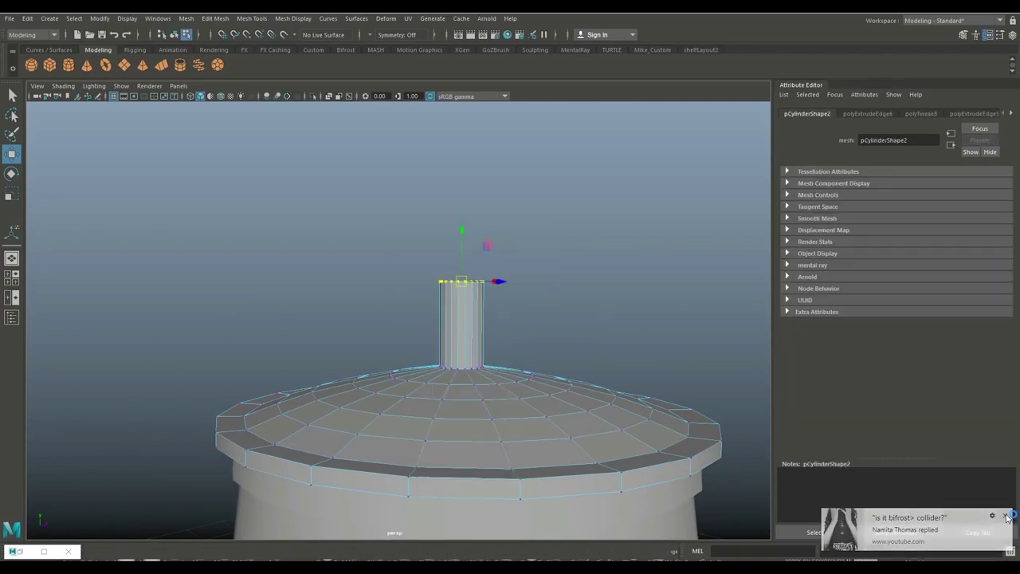
scroll(507, 307, up, 3)
key(r)
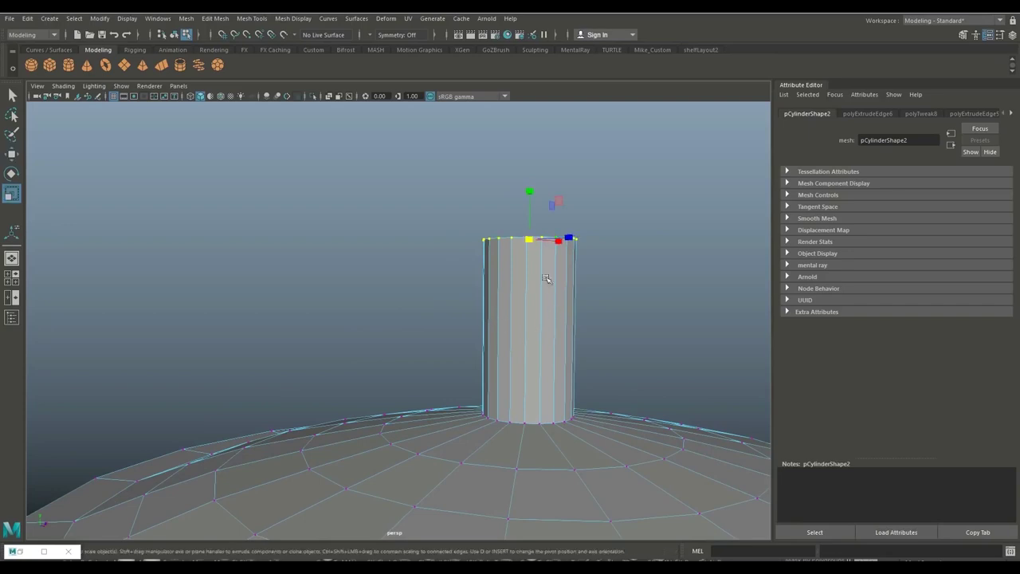
drag(528, 243, 598, 275)
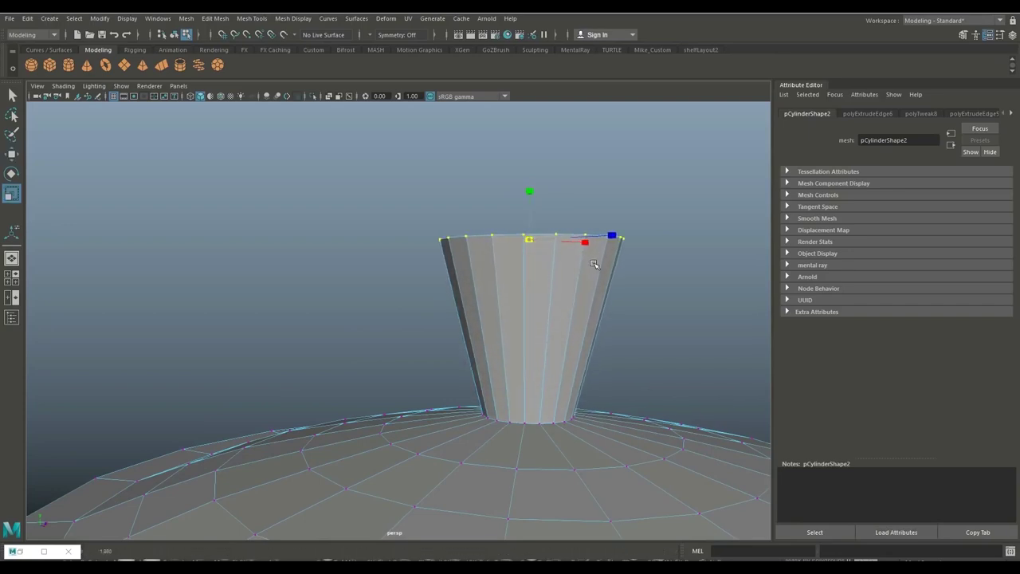
key(w)
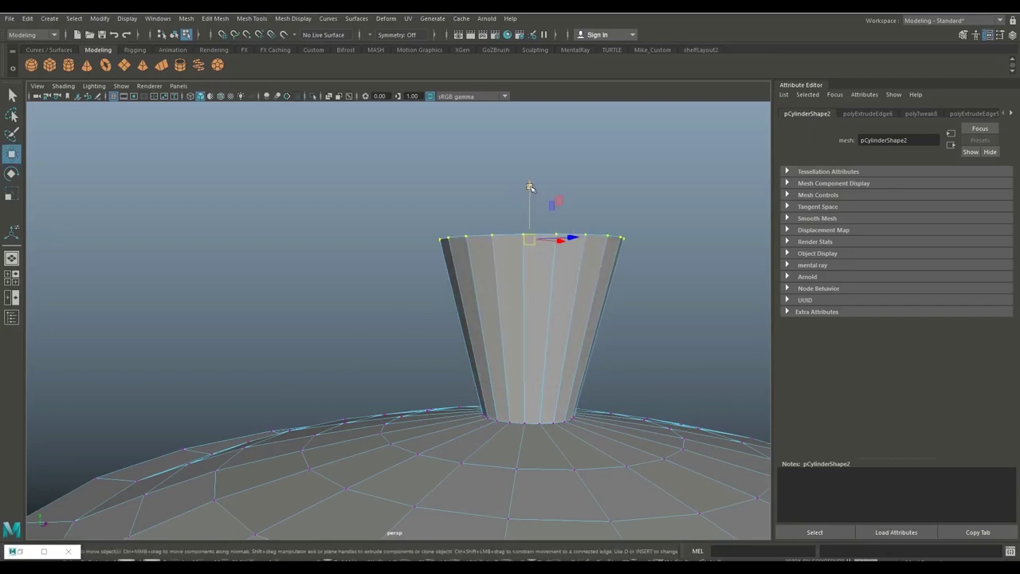
mouse_move(530, 187)
mouse_down()
mouse_move(420, 263)
mouse_move(319, 205)
mouse_move(337, 226)
mouse_up()
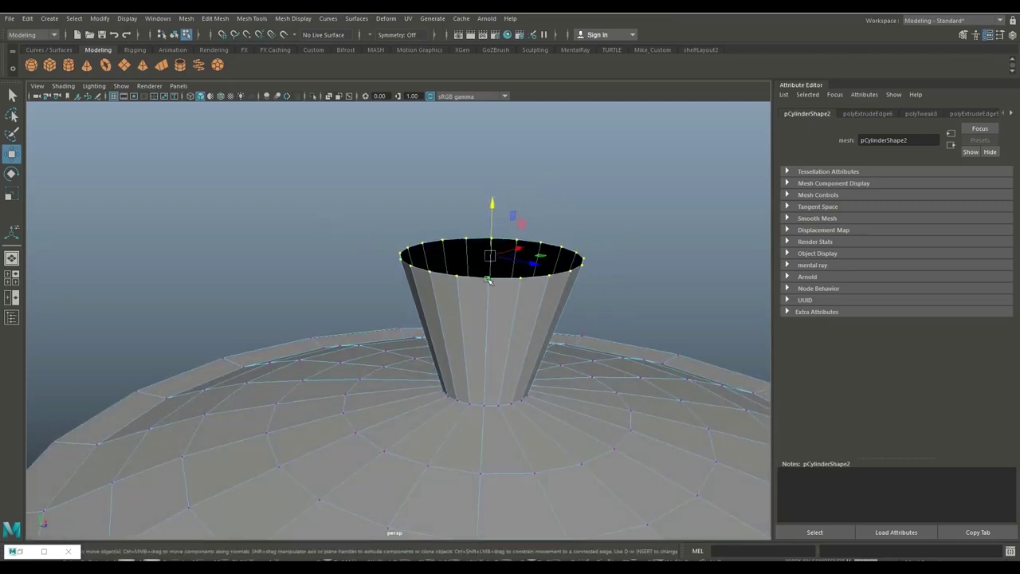
right_drag(489, 279, 486, 277)
Extrude the cup's rim, raise it, and scale it inward into a sloping shoulder
key(ctrl+e)
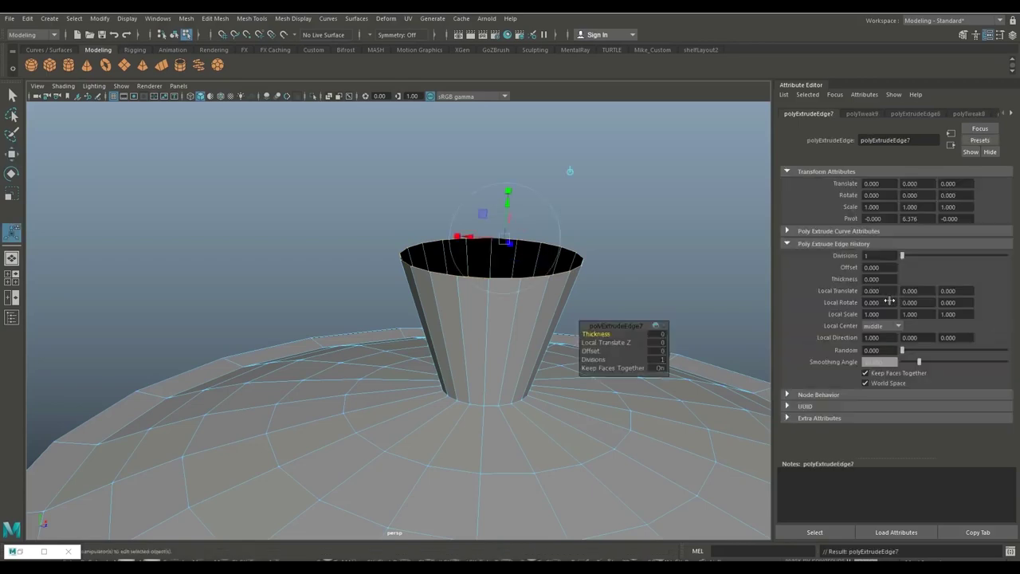
key(w)
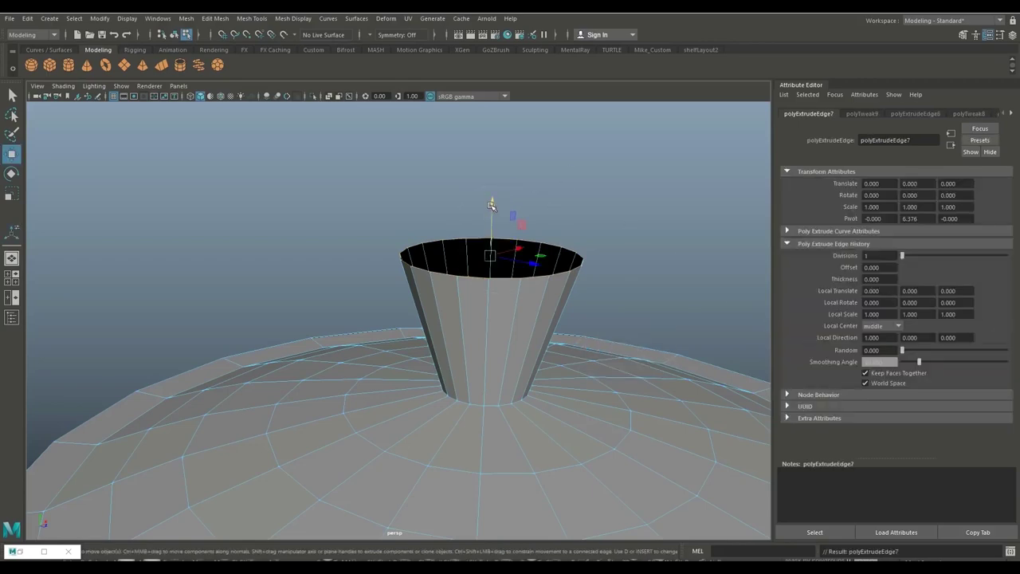
drag(491, 205, 495, 182)
key(r)
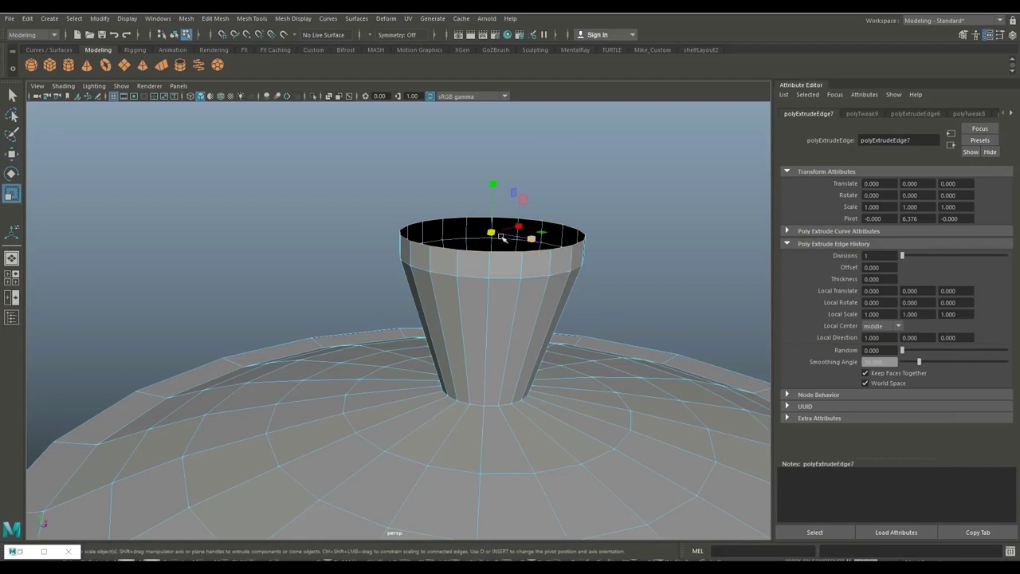
drag(492, 233, 447, 264)
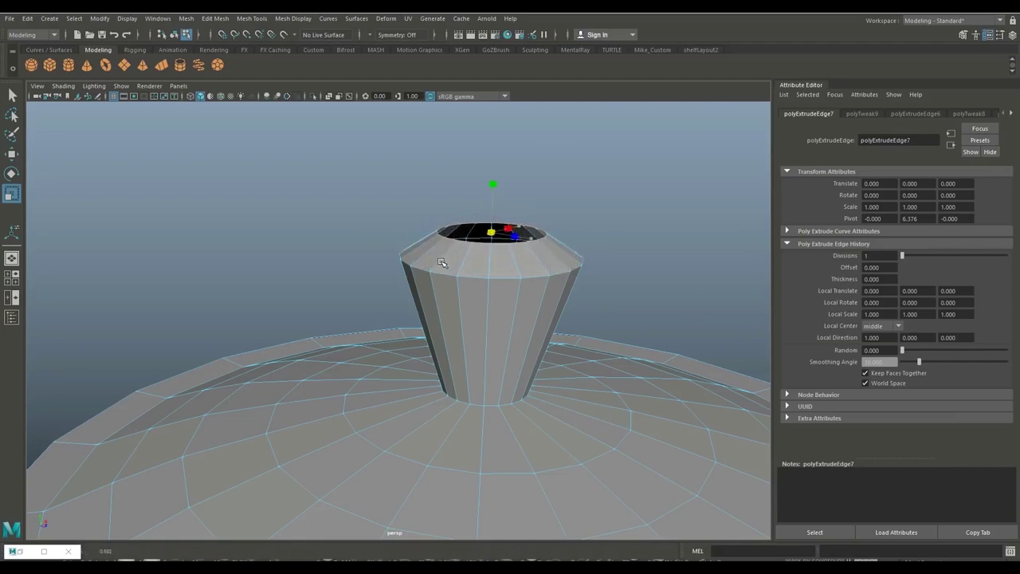
Extrude again, raise the ring into a short neck, and shrink it nearly to a point
key(w)
shift+right_drag(574, 319, 478, 217)
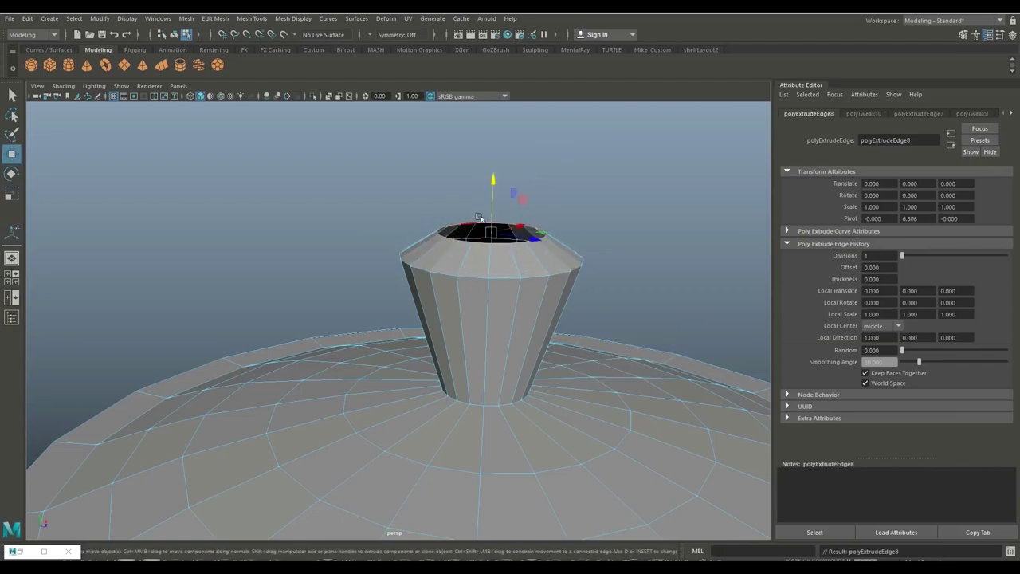
drag(492, 180, 494, 154)
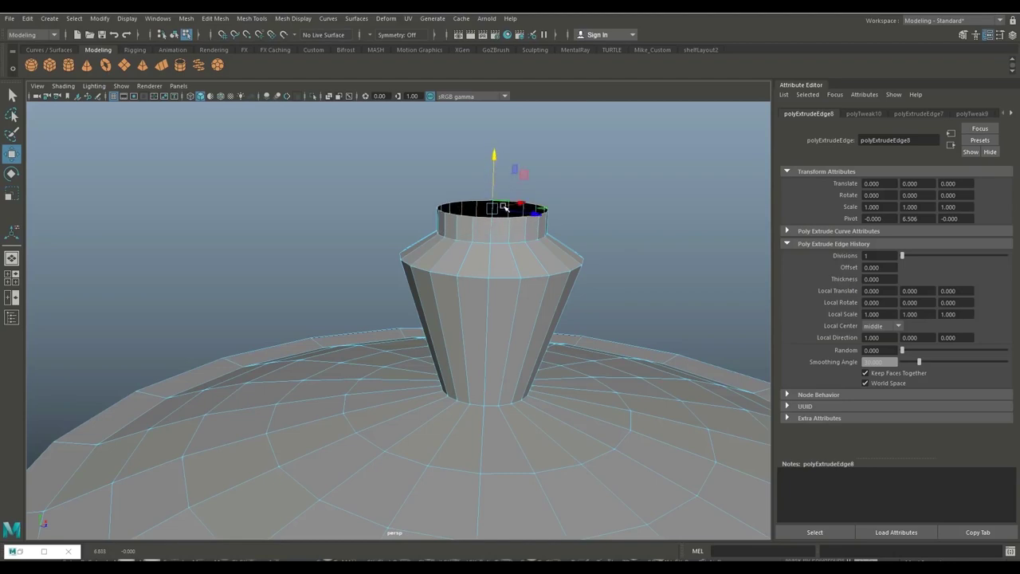
key(r)
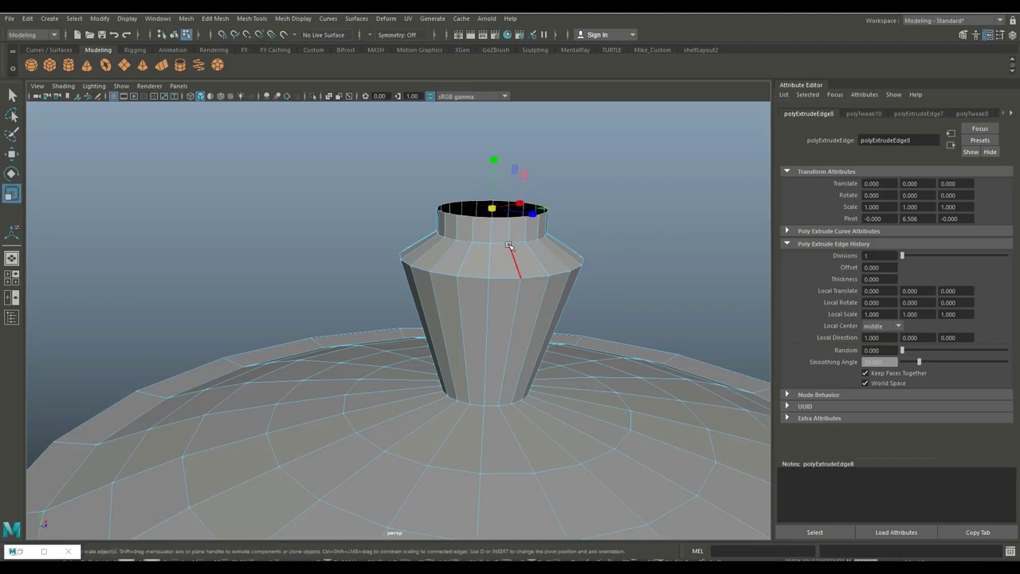
drag(492, 209, 436, 225)
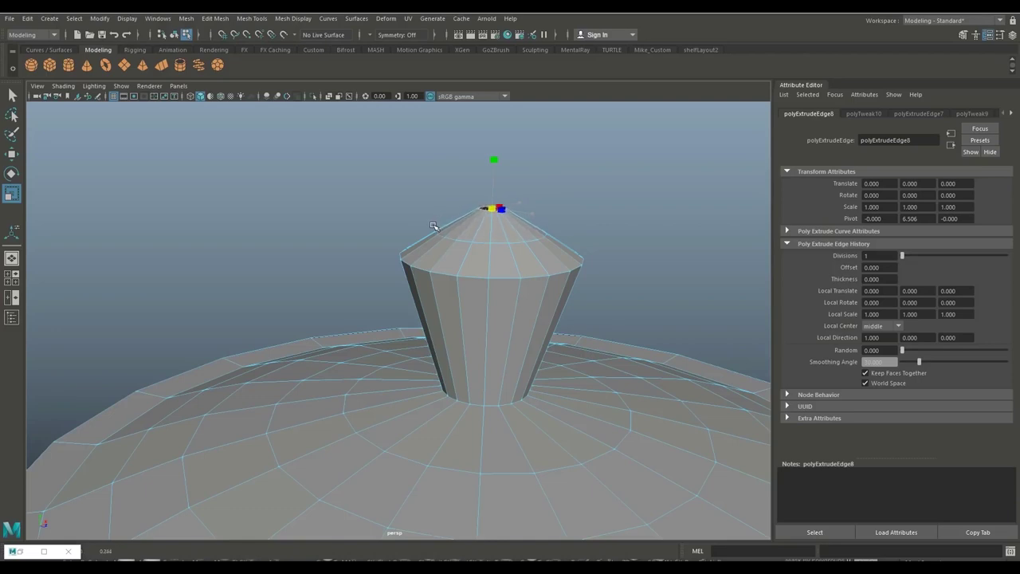
scroll(495, 319, up, 3)
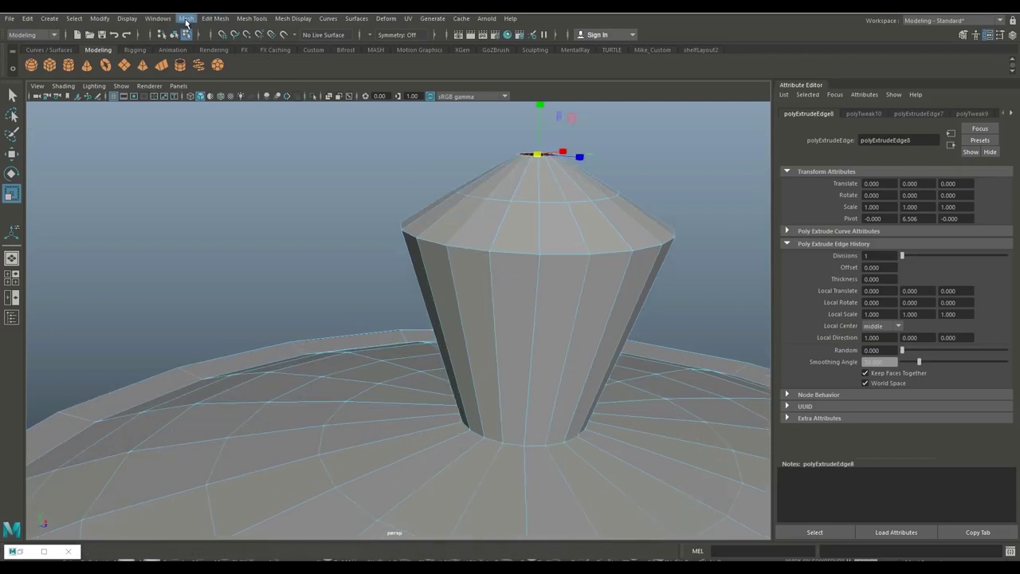
Cap the knob's top with Fill Hole and insert three edge loops down its body
click(185, 19)
click(226, 97)
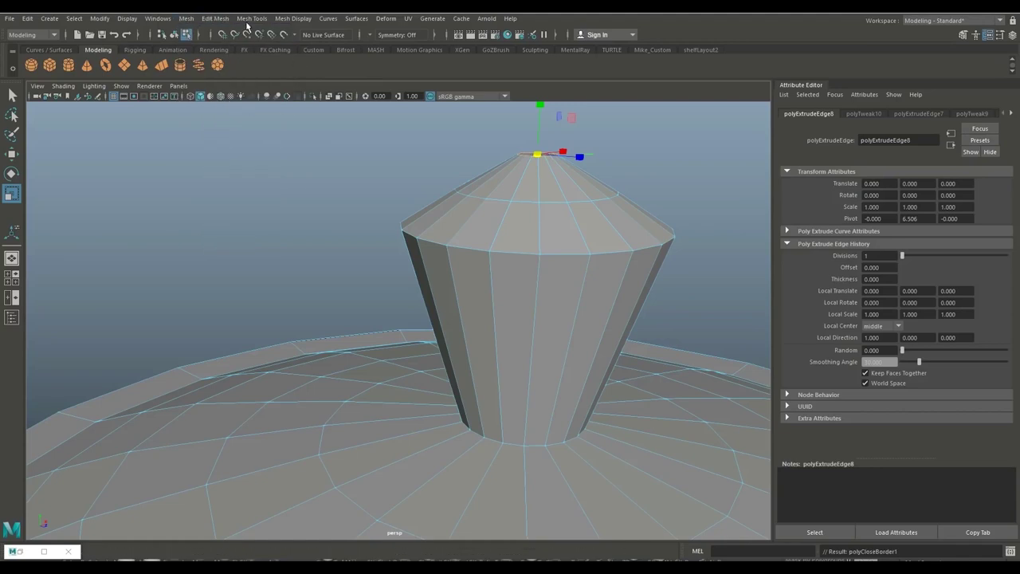
click(249, 19)
click(300, 97)
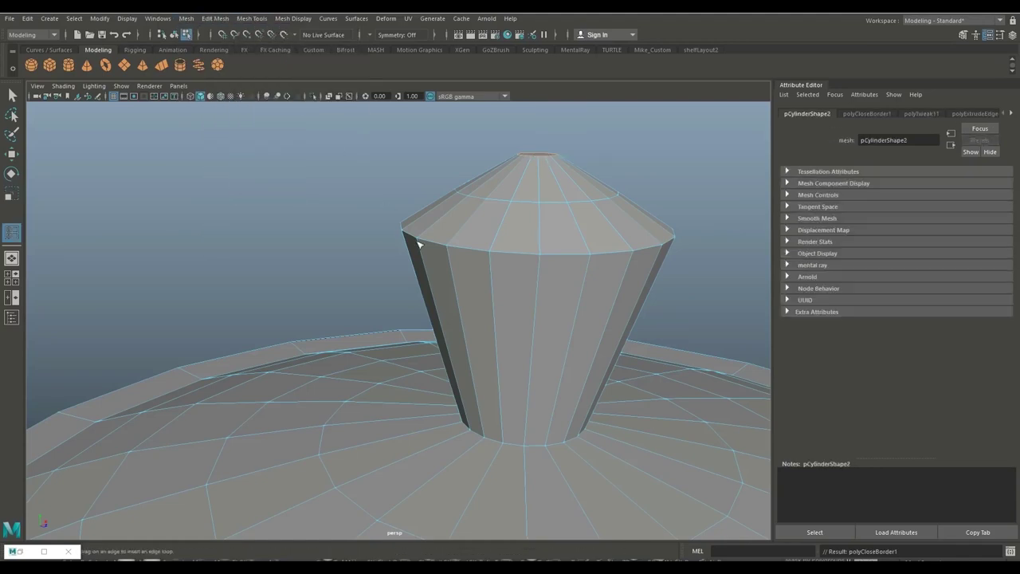
click(539, 301)
click(535, 342)
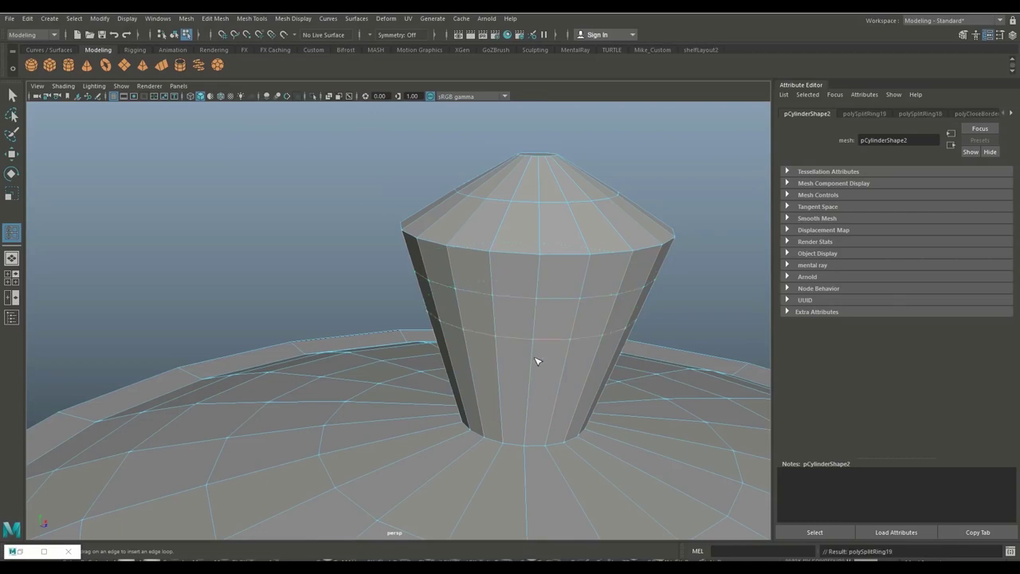
click(532, 414)
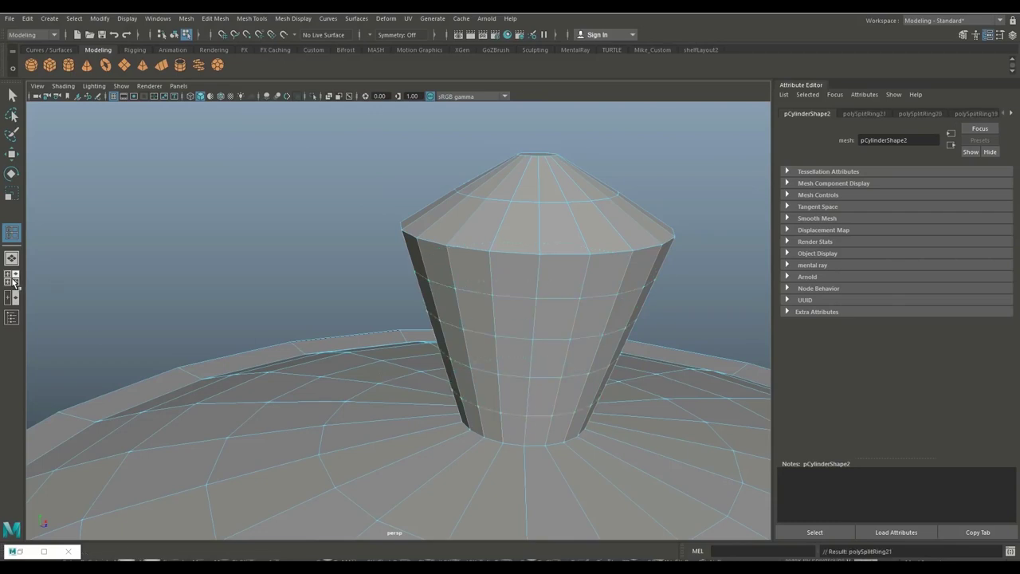
key(space)
key(space)
Narrow the knob's two lowest edge rings to pinch in its waist
scroll(551, 263, up, 3)
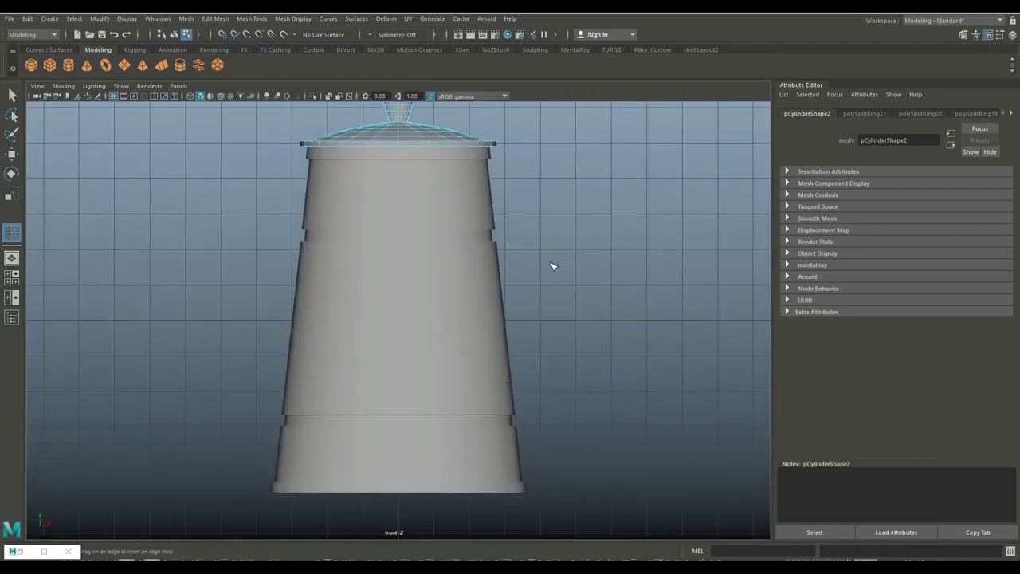
scroll(593, 375, down, 1)
scroll(630, 292, up, 2)
mouse_move(629, 173)
alt+middle_down()
mouse_move(595, 346)
mouse_move(568, 291)
alt+middle_up()
scroll(604, 334, up, 4)
scroll(597, 321, up, 2)
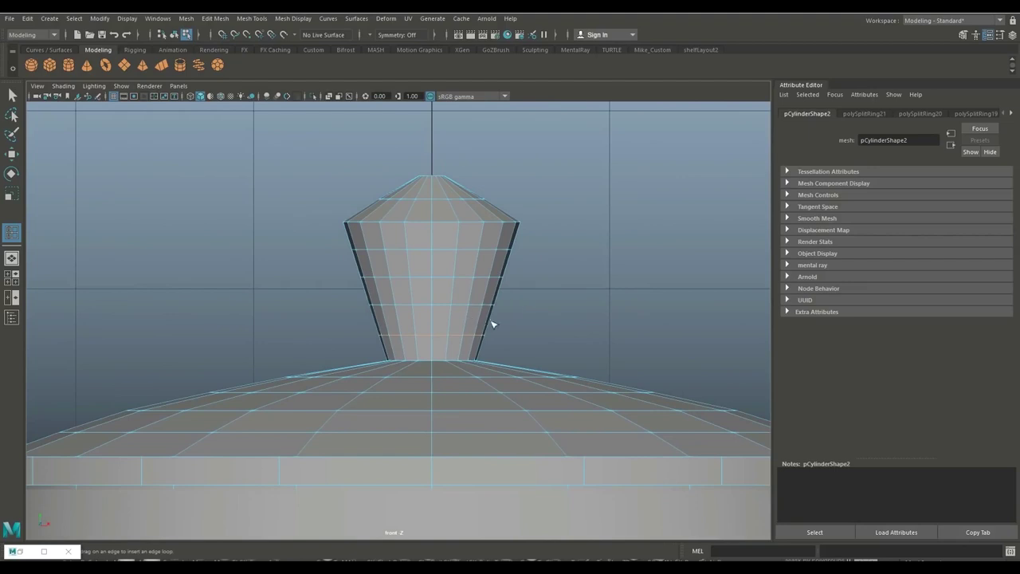
key(r)
drag(434, 337, 431, 339)
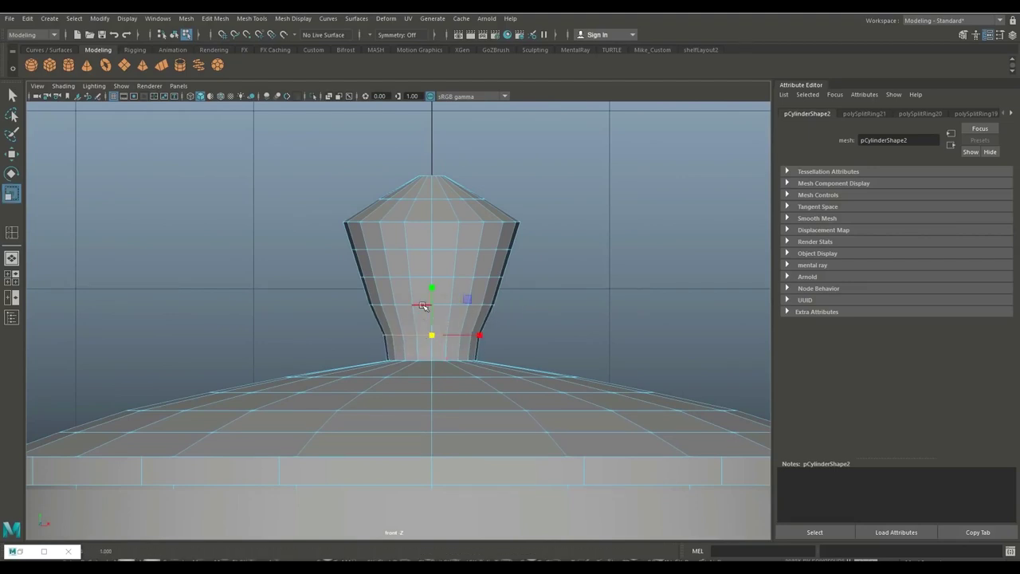
double_click(423, 305)
drag(432, 307, 428, 310)
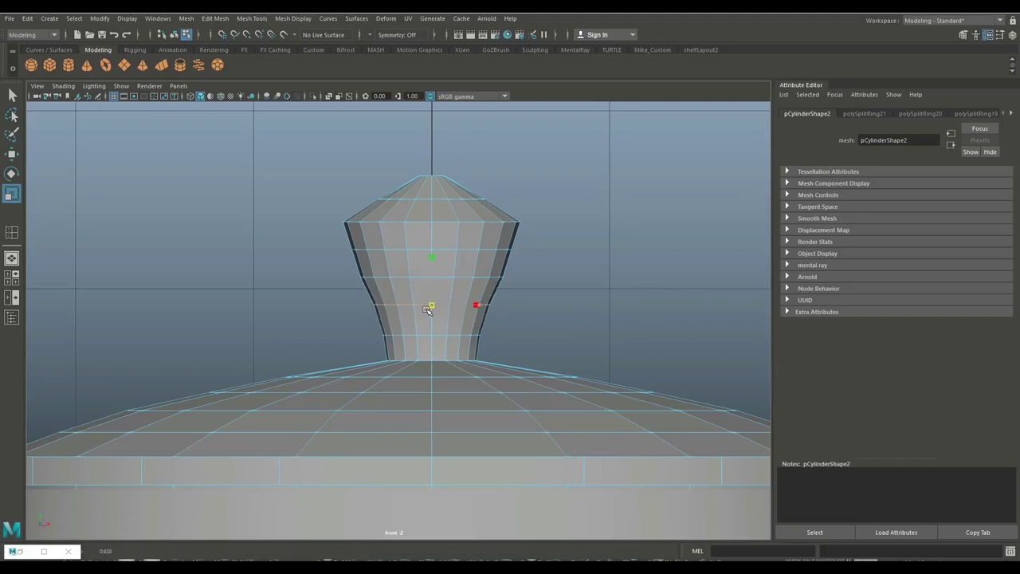
Adjust the upper edge rings, widening the one just below the shoulder
double_click(429, 278)
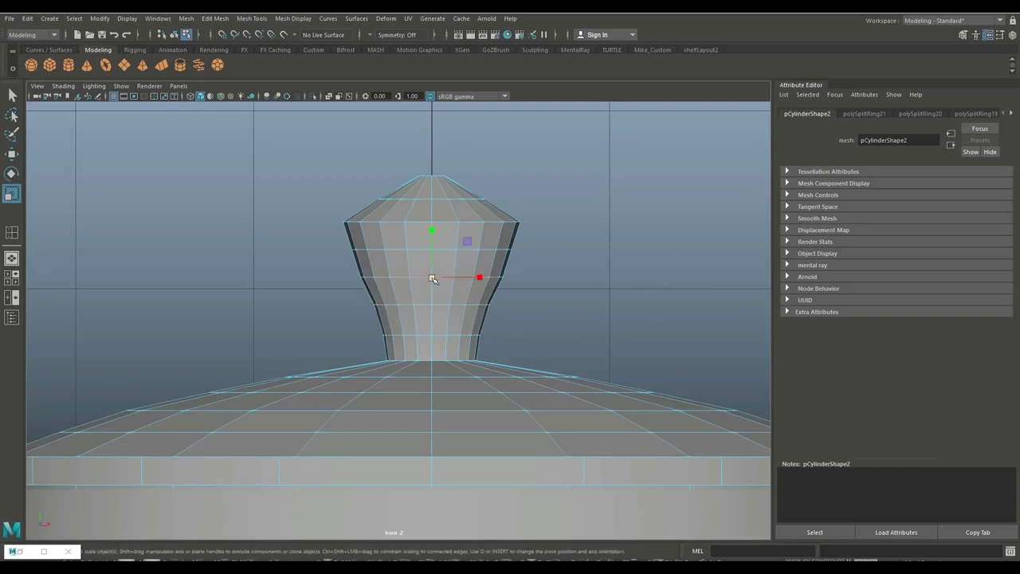
drag(432, 279, 425, 261)
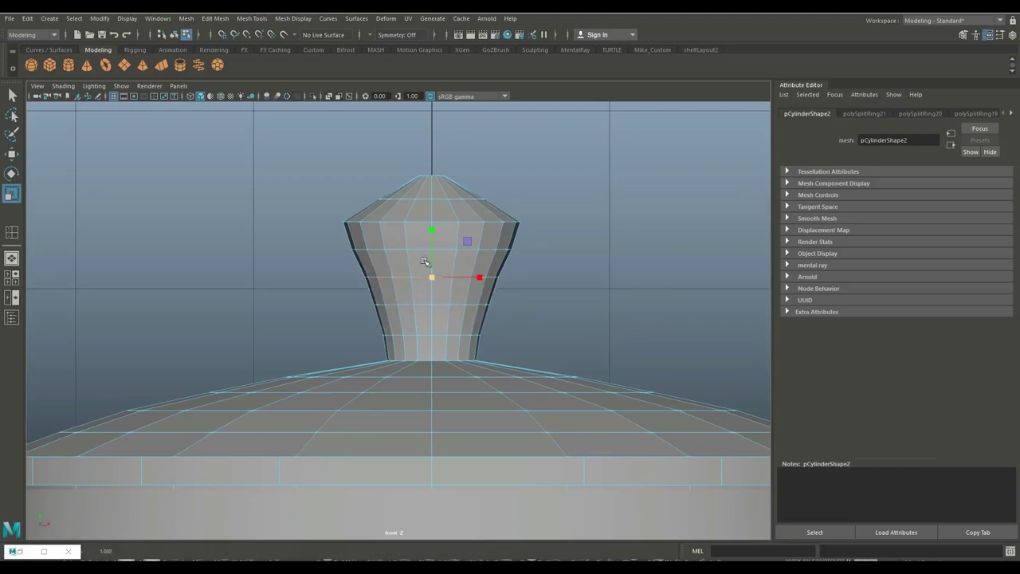
double_click(428, 250)
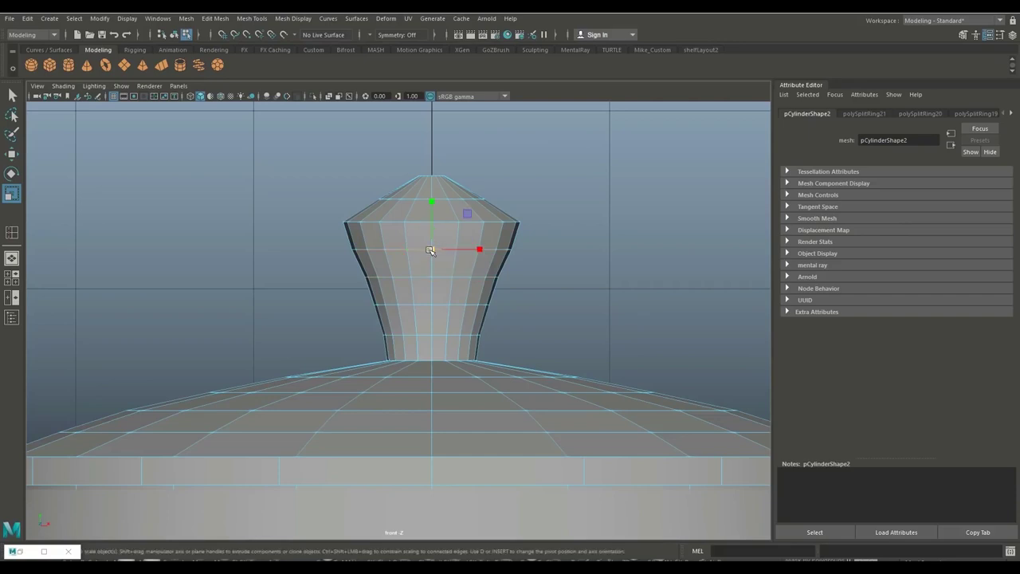
drag(430, 250, 428, 246)
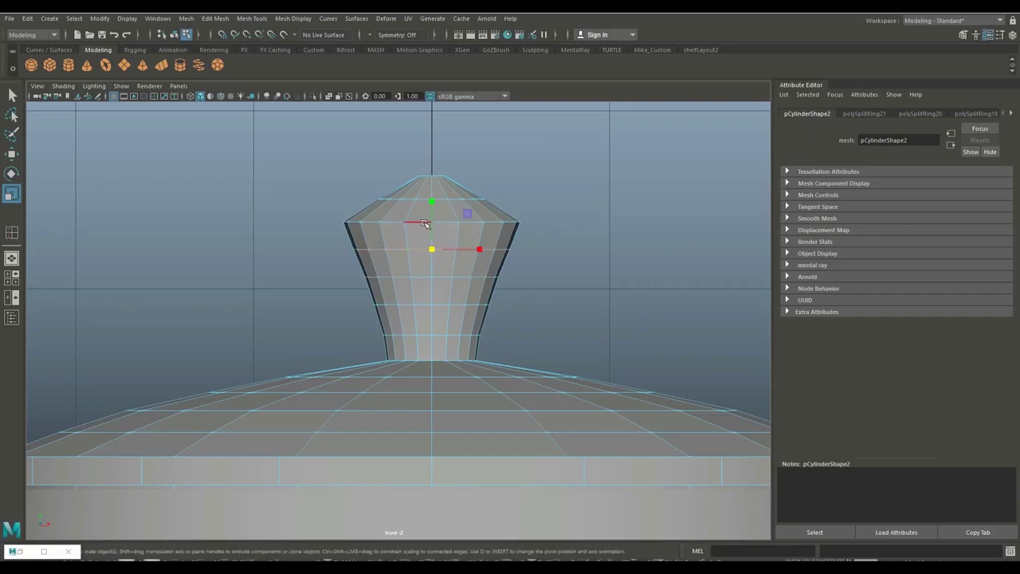
double_click(428, 223)
mouse_move(433, 224)
mouse_down()
mouse_move(431, 202)
mouse_move(384, 226)
mouse_up()
double_click(443, 199)
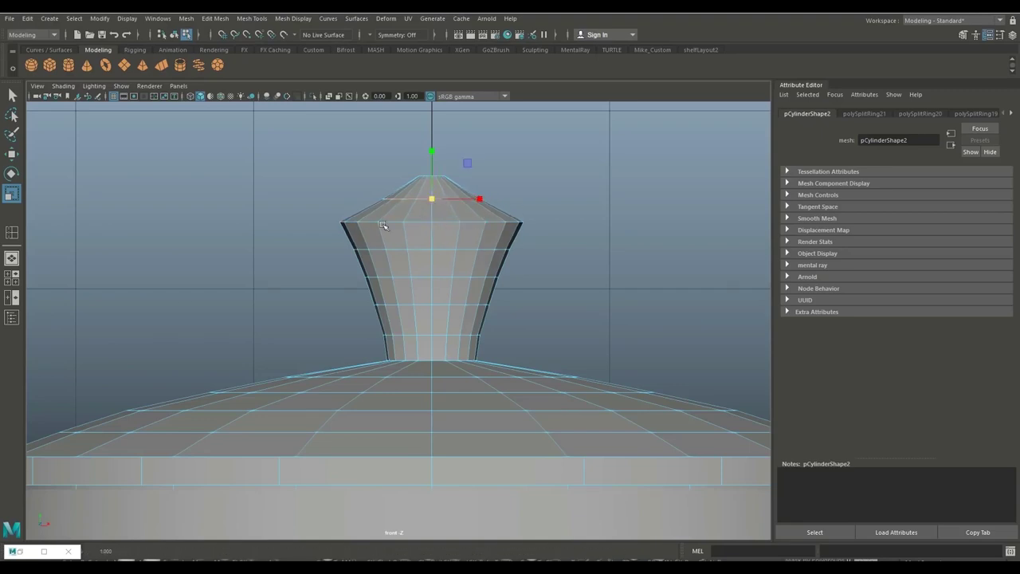
Maximise the top view and delete the outer ring around the cylinder
click(11, 279)
key(space)
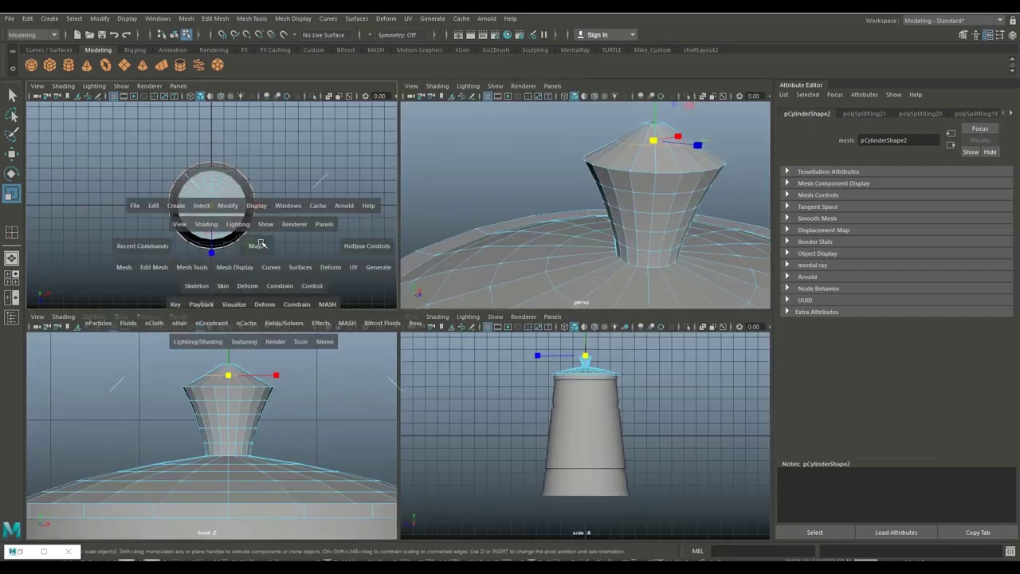
scroll(540, 319, up, 3)
scroll(540, 319, down, 3)
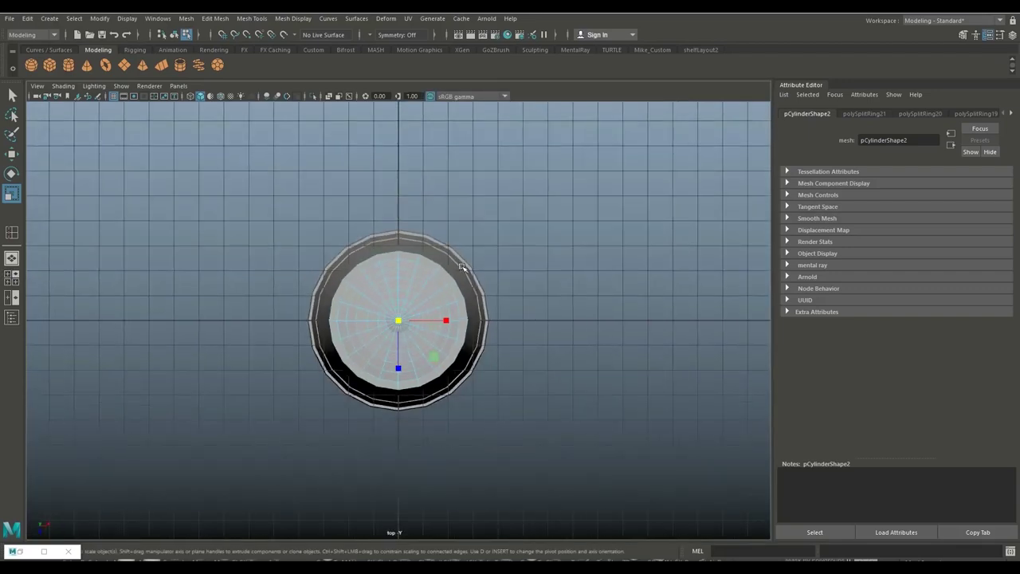
right_drag(463, 267, 519, 230)
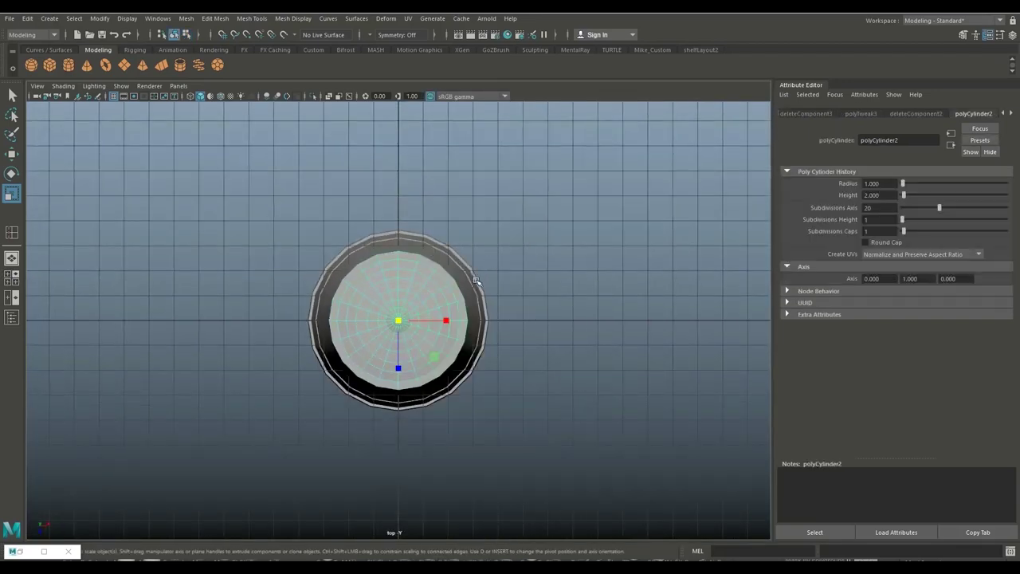
click(476, 281)
key(Delete)
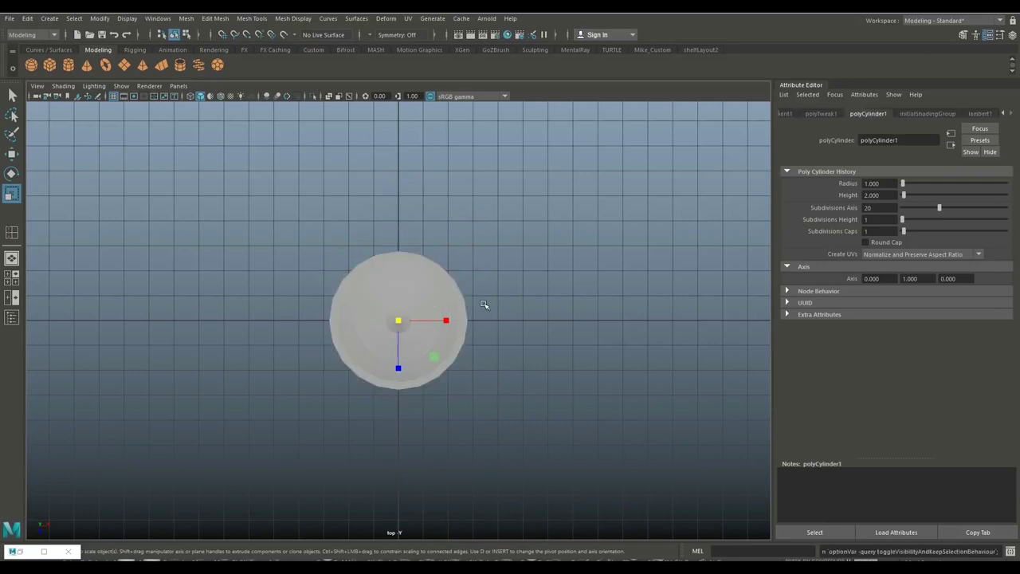
Show the remaining cylinder as wireframe, centred in the top view, with the Modeling Toolkit open
scroll(485, 303, up, 2)
scroll(478, 299, up, 2)
click(488, 309)
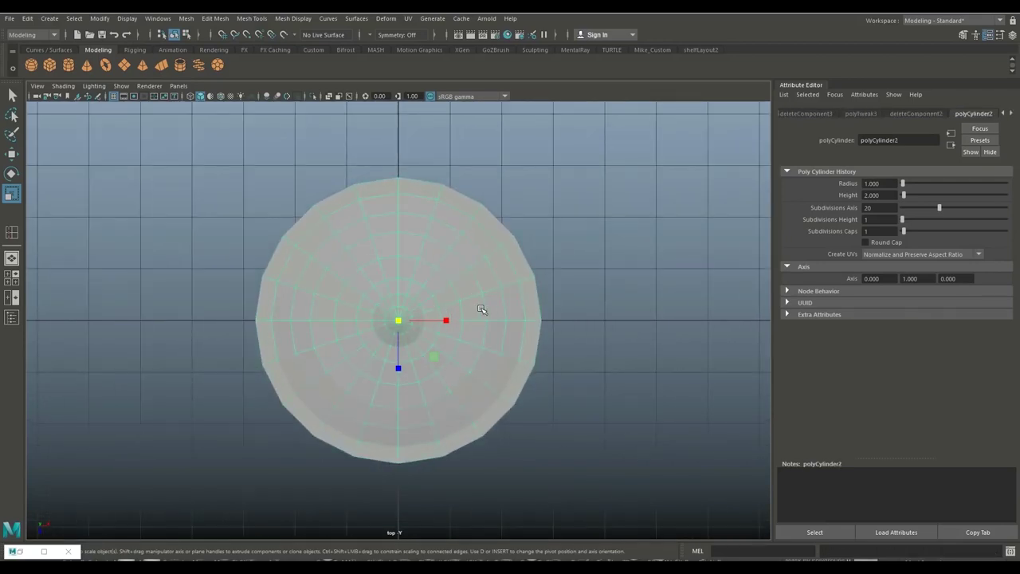
key(4)
scroll(447, 360, up, 2)
scroll(454, 357, up, 2)
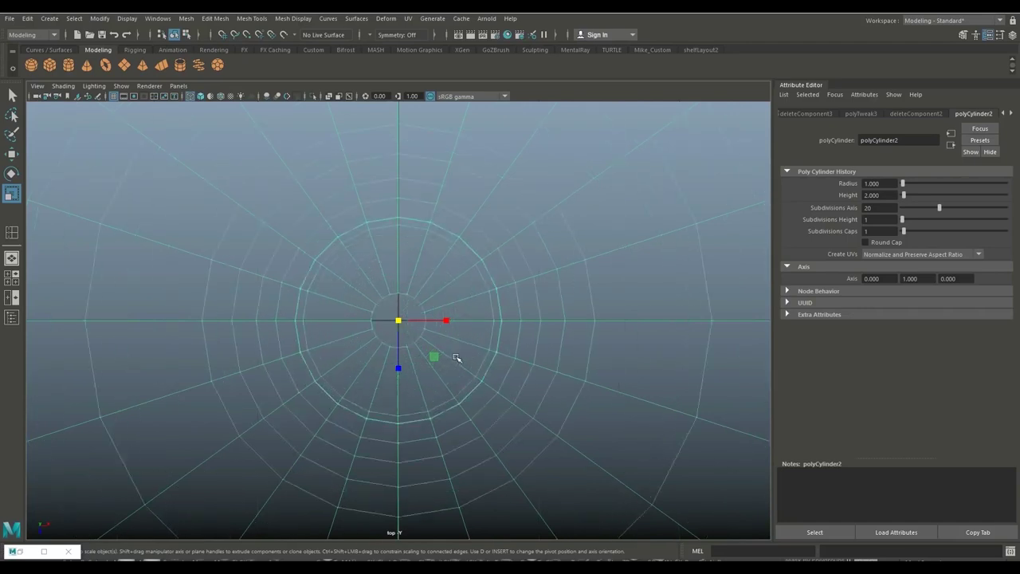
scroll(461, 347, up, 2)
scroll(461, 347, up, 3)
alt+middle_drag(462, 343, 497, 301)
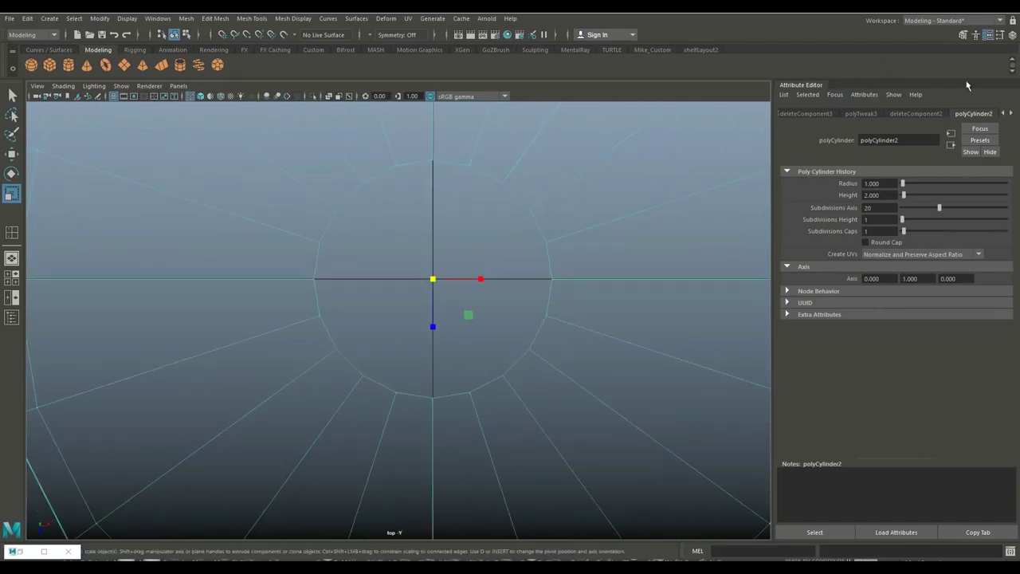
click(964, 35)
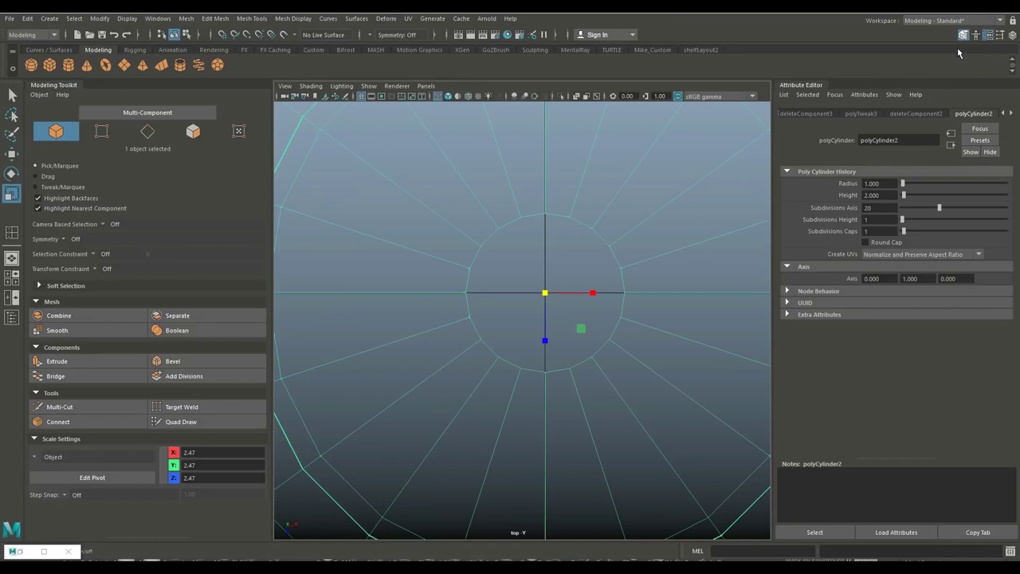
Use Multi-Cut to slice horizontal edges across the upper part of the circular cap
click(59, 406)
scroll(423, 415, up, 2)
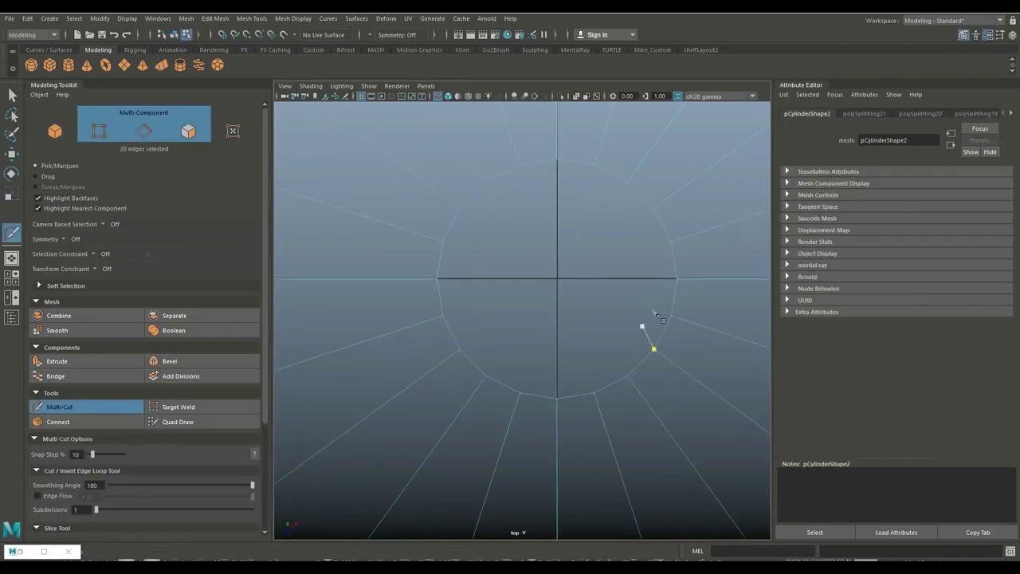
click(437, 279)
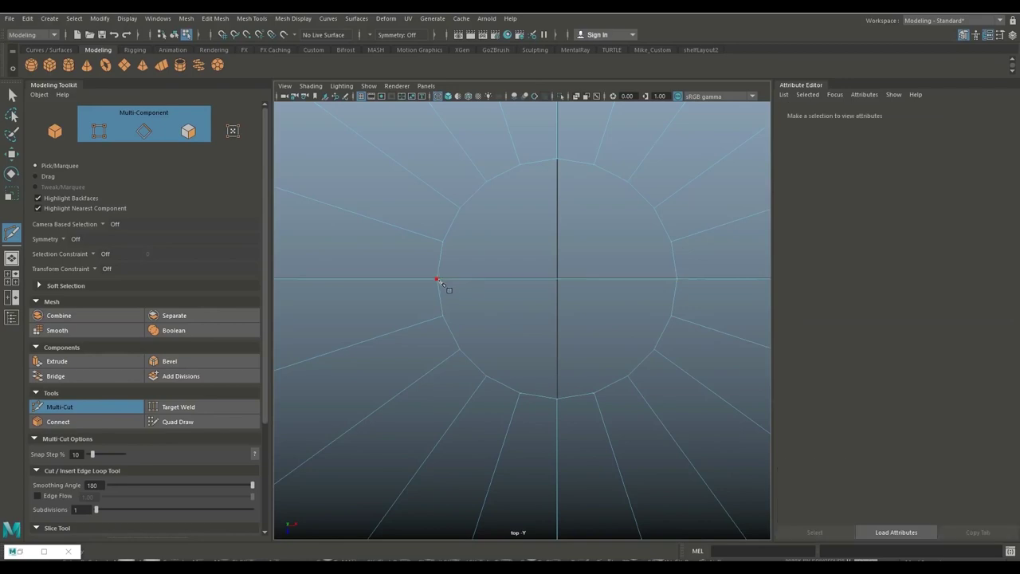
click(672, 241)
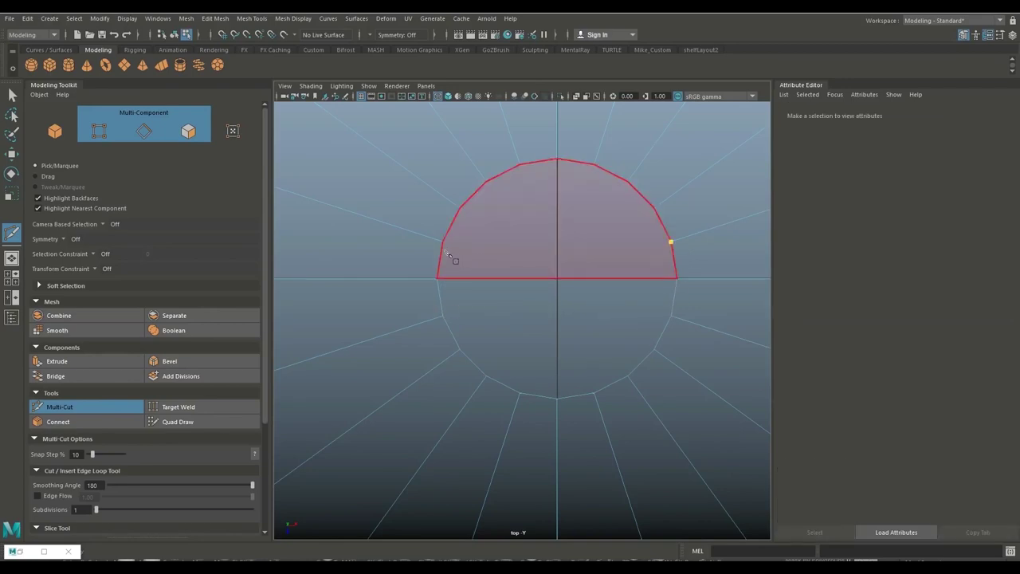
click(443, 241)
right_click(510, 261)
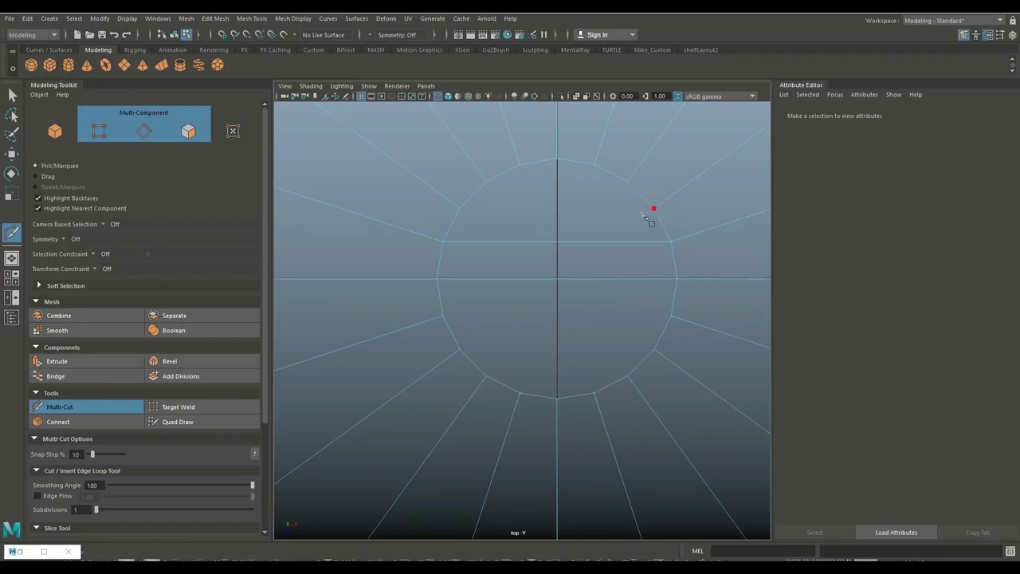
click(644, 216)
click(460, 208)
right_click(629, 188)
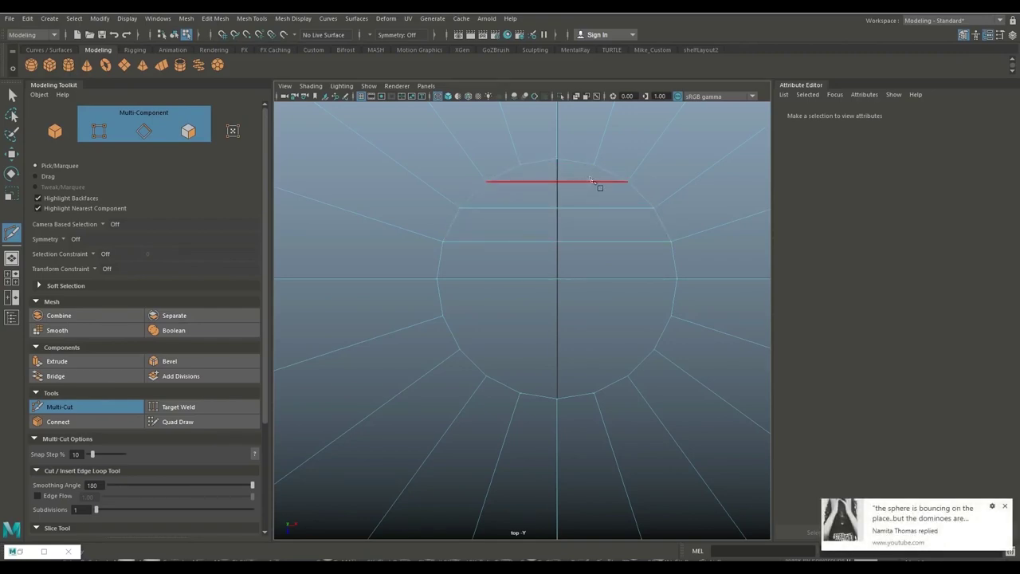
right_click(598, 182)
Add three more parallel horizontal cuts across the lower part of the cap
click(671, 317)
click(1005, 508)
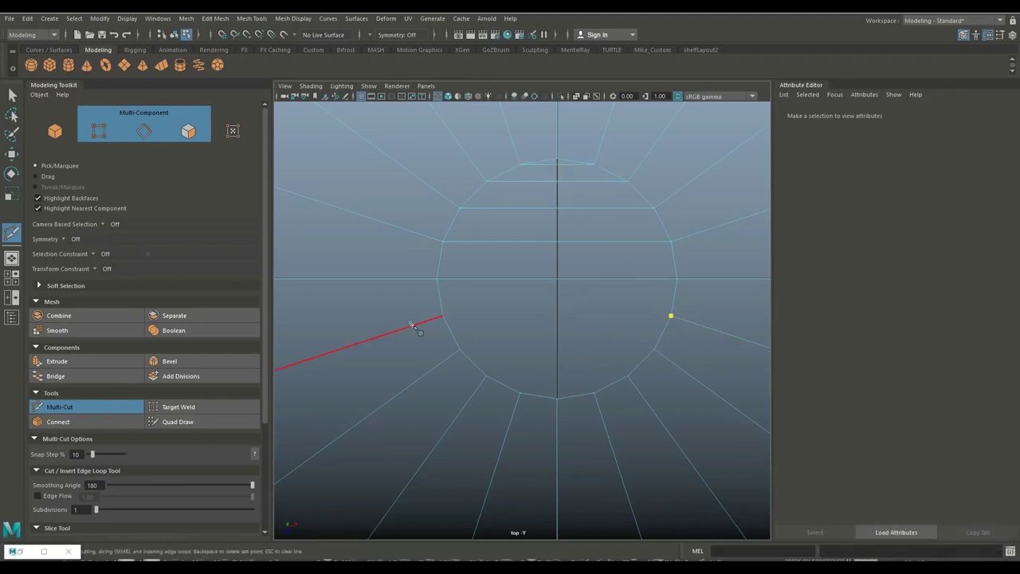
click(443, 317)
right_click(461, 336)
click(627, 375)
key(BackSpace)
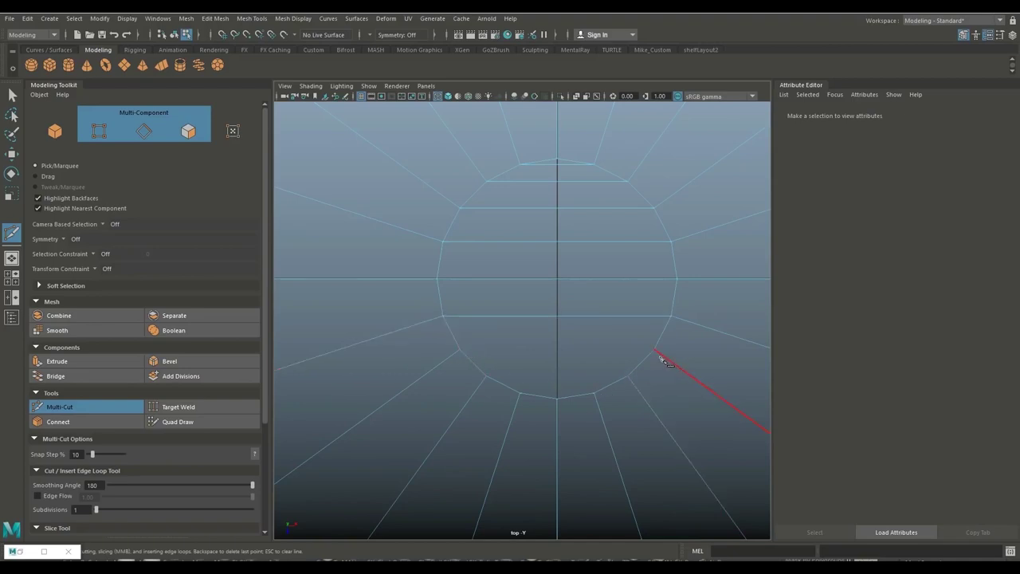
click(654, 349)
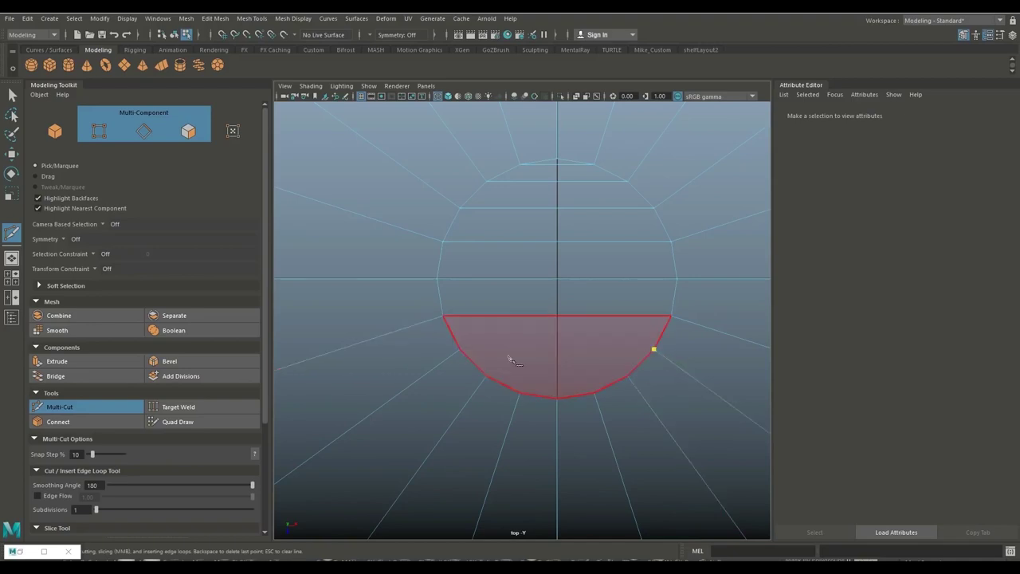
click(460, 350)
right_click(477, 365)
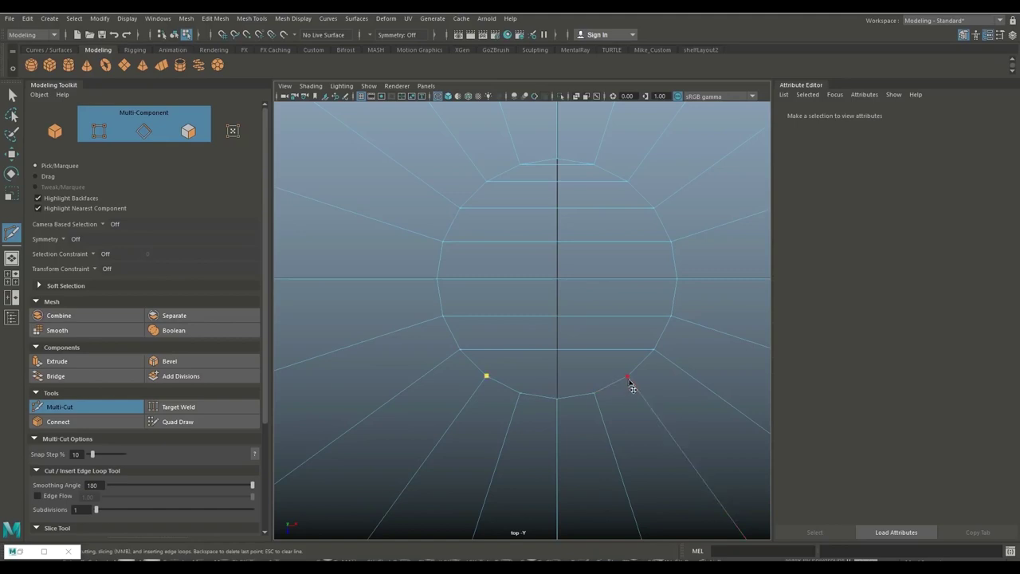
click(627, 375)
key(Return)
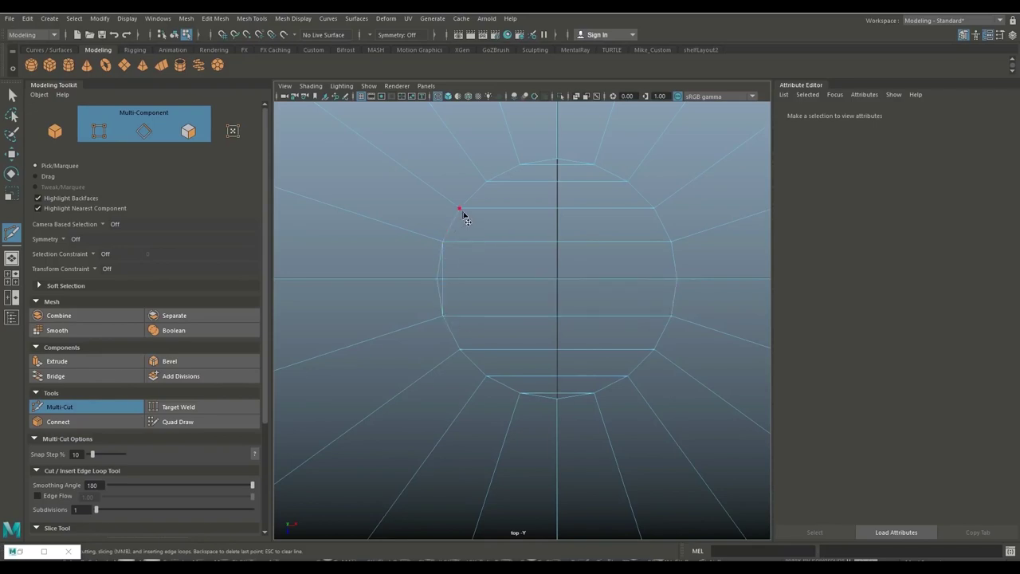
Cut vertical edges across the left half of the cap, up to the centre
ctrl+click(462, 348)
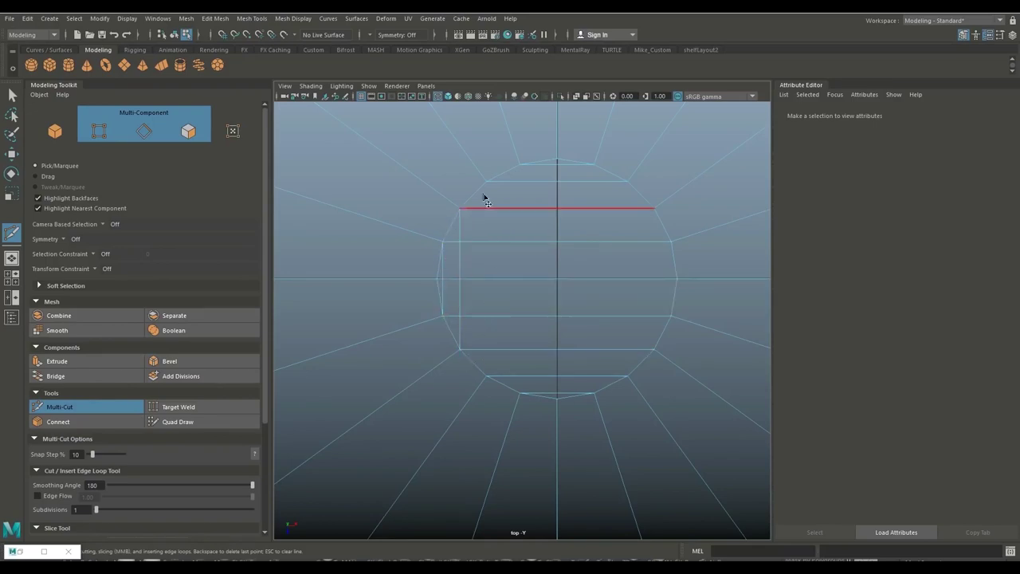
ctrl+click(487, 376)
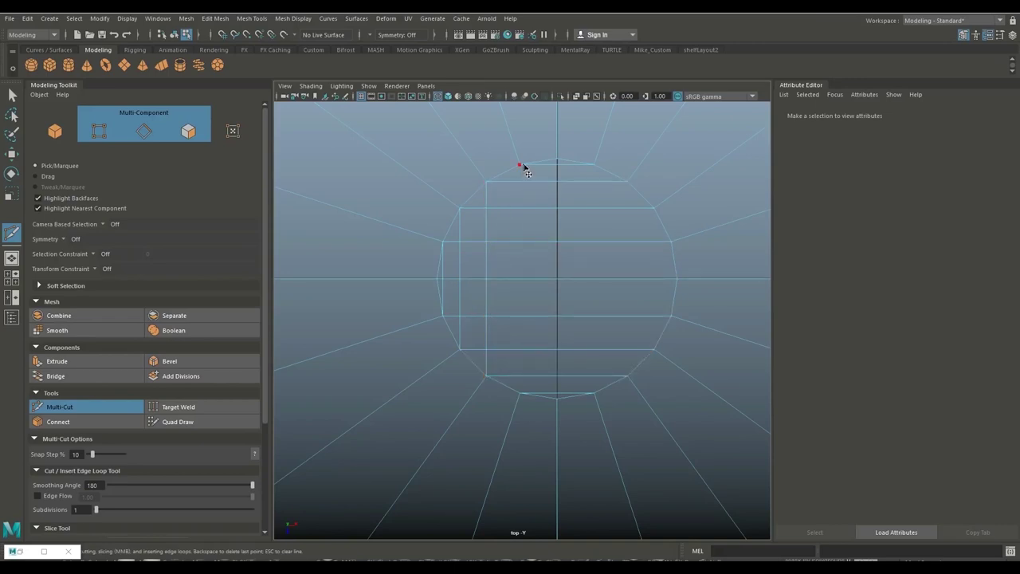
click(520, 392)
key(Return)
ctrl+click(556, 399)
click(557, 349)
key(BackSpace)
Add the remaining vertical cuts across the right half, completing the square-face grid
click(594, 163)
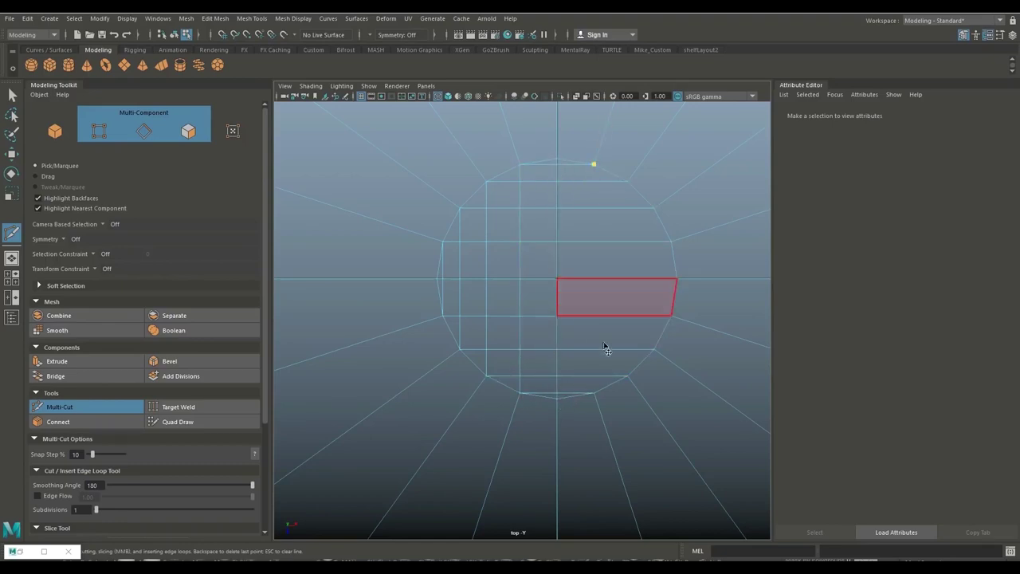
click(597, 394)
key(Return)
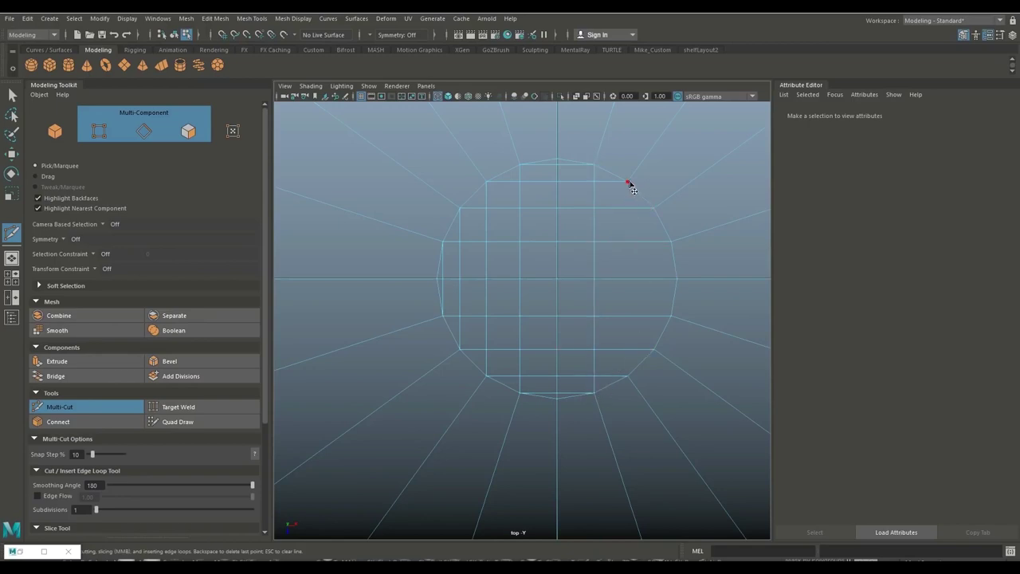
click(629, 375)
key(Return)
click(655, 211)
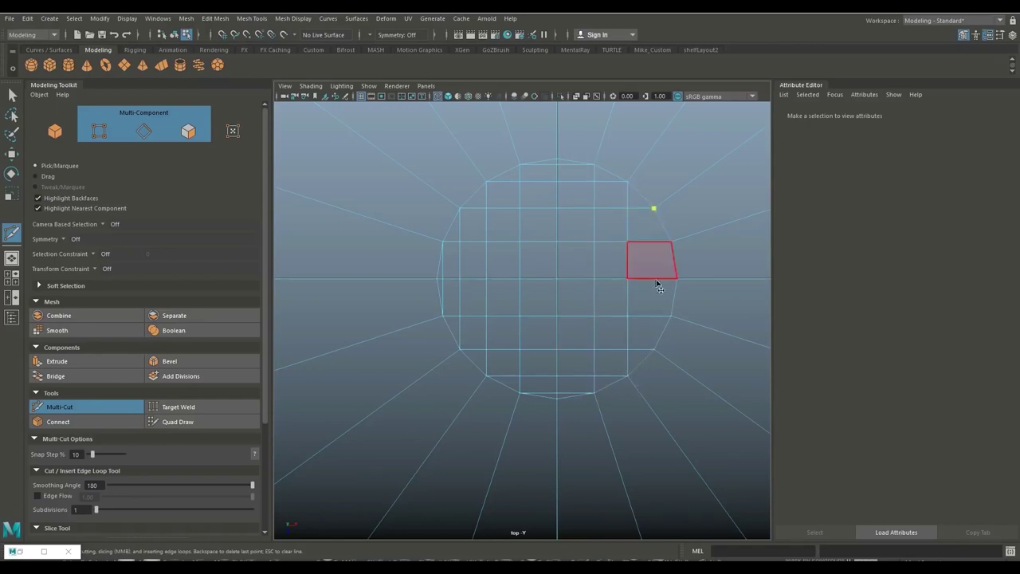
click(655, 353)
key(Return)
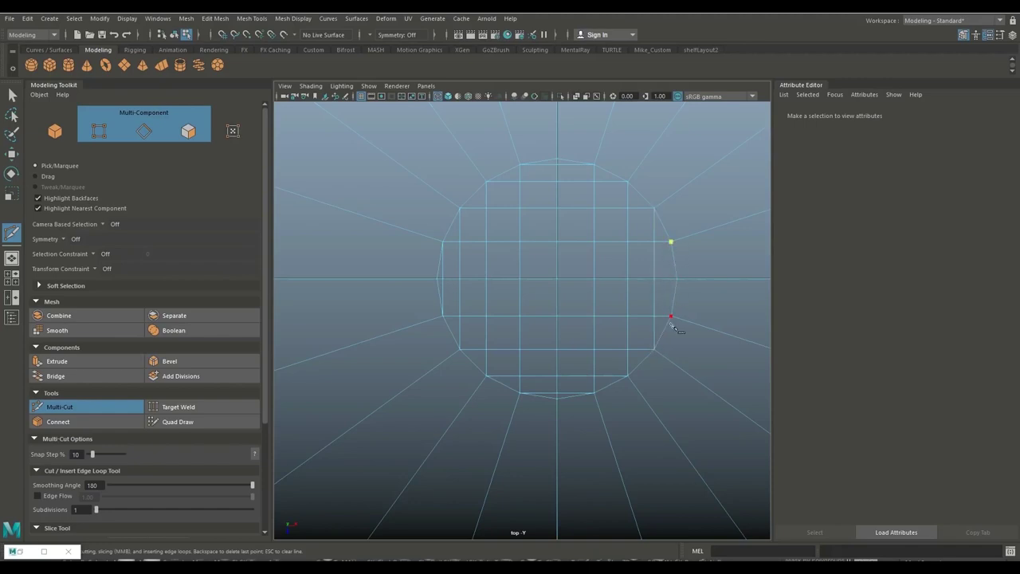
scroll(671, 332, down, 5)
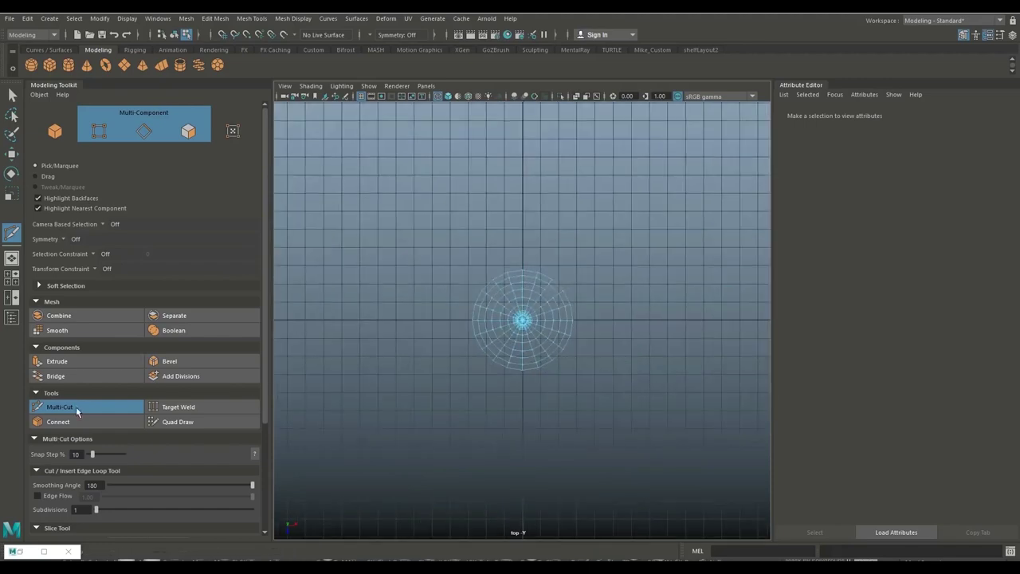
Close the Modeling Toolkit and Attribute Editor and maximize the perspective view
click(964, 35)
click(976, 35)
scroll(847, 136, down, 2)
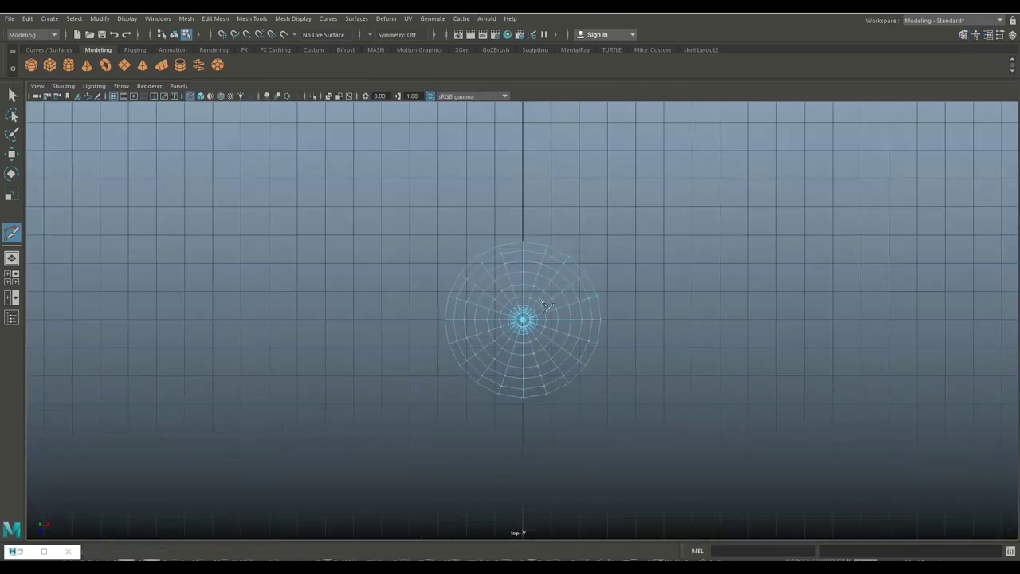
click(12, 278)
key(space)
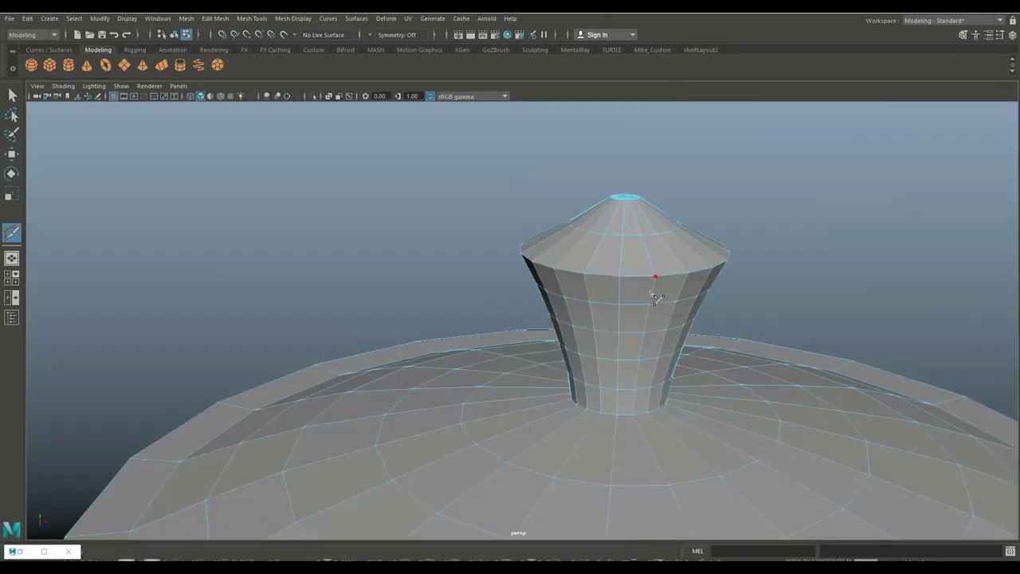
scroll(655, 297, down, 5)
scroll(631, 335, down, 2)
Select the whole lid, orbit to check its underside, and bring up Display > Show
alt+drag(606, 387, 627, 403)
key(q)
right_drag(627, 251, 675, 239)
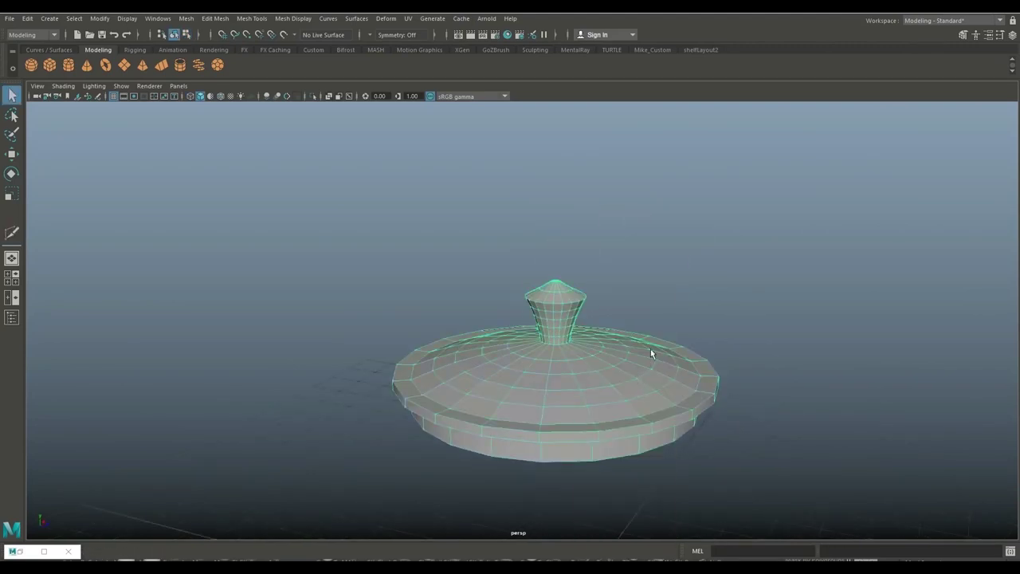
mouse_move(607, 413)
alt+mouse_down()
mouse_move(657, 425)
mouse_move(663, 378)
mouse_move(680, 409)
alt+mouse_up()
scroll(685, 422, down, 3)
click(127, 19)
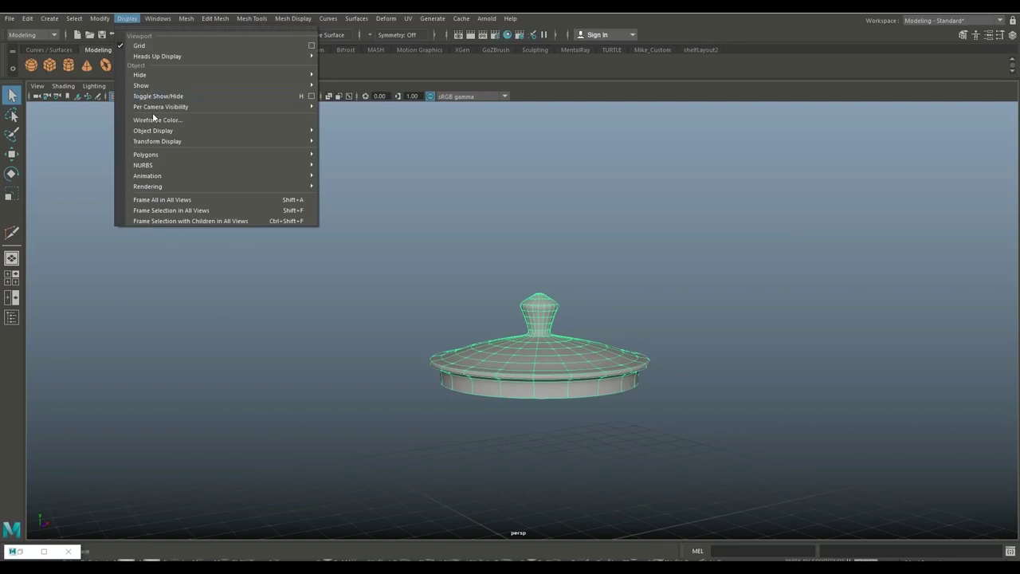
mouse_move(141, 86)
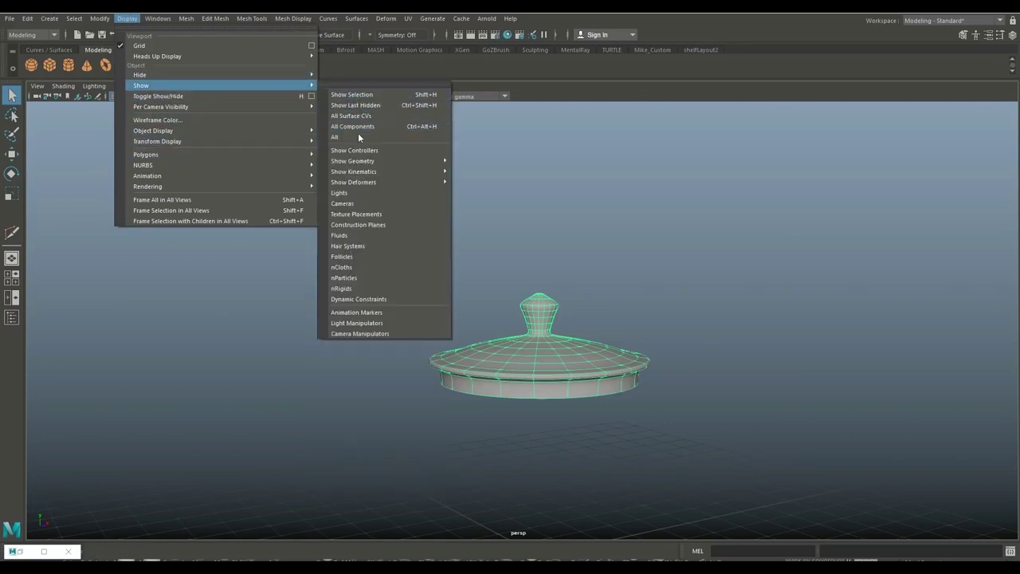
Show all hidden objects so the bucket reappears, and switch the lid to its base mesh
click(335, 138)
mouse_move(661, 271)
alt+mouse_down()
mouse_move(665, 221)
mouse_move(706, 271)
mouse_move(689, 429)
mouse_move(691, 416)
alt+mouse_up()
scroll(676, 237, up, 3)
scroll(689, 428, up, 2)
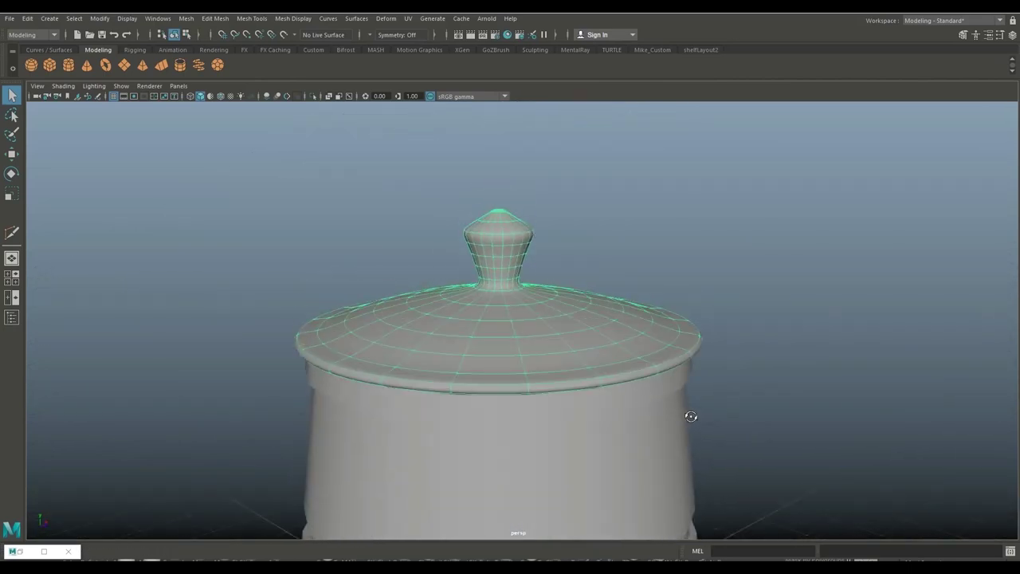
key(1)
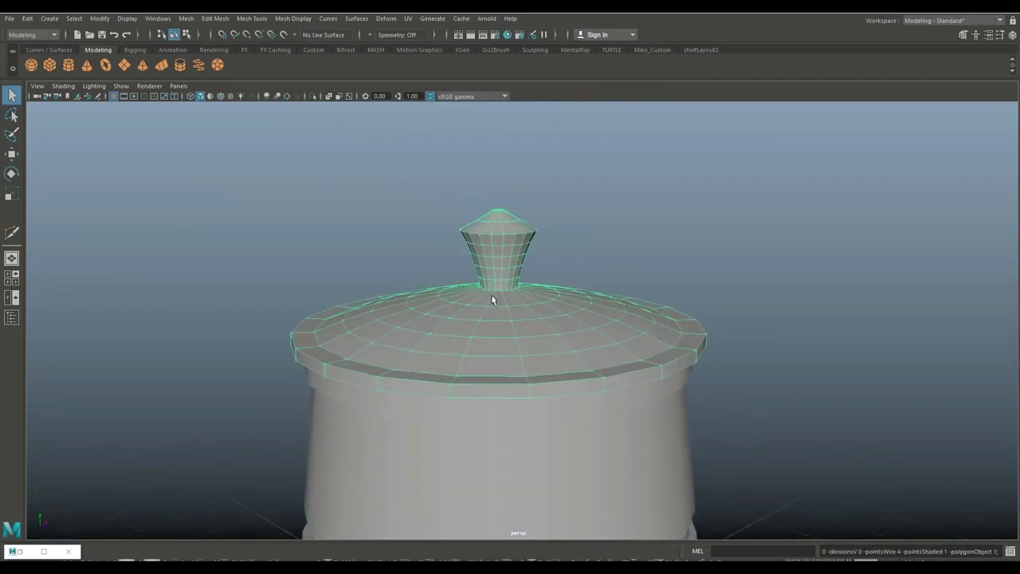
click(212, 18)
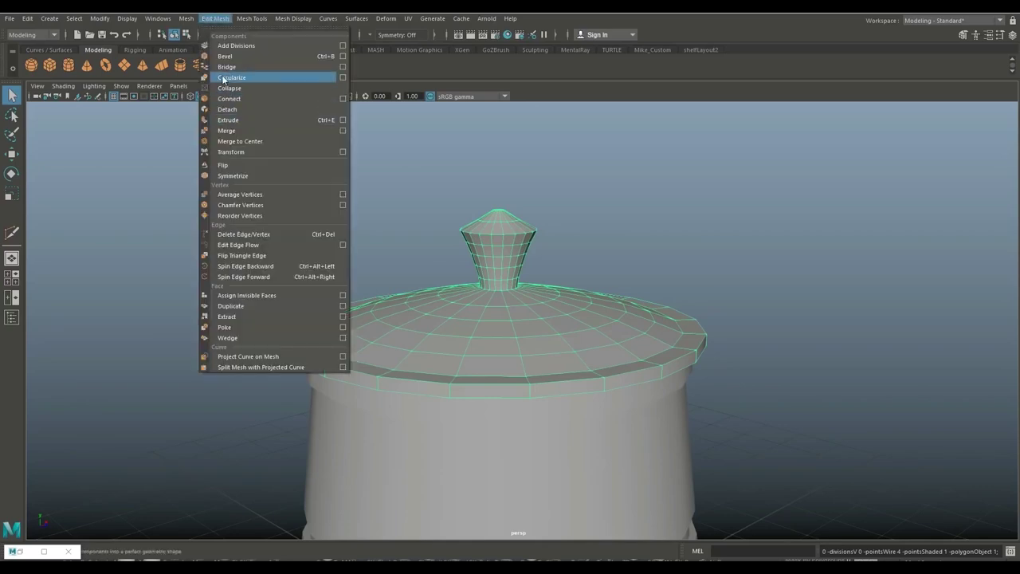
Insert two edge loops around the lid rim, then zoom out to view the whole jar
click(293, 99)
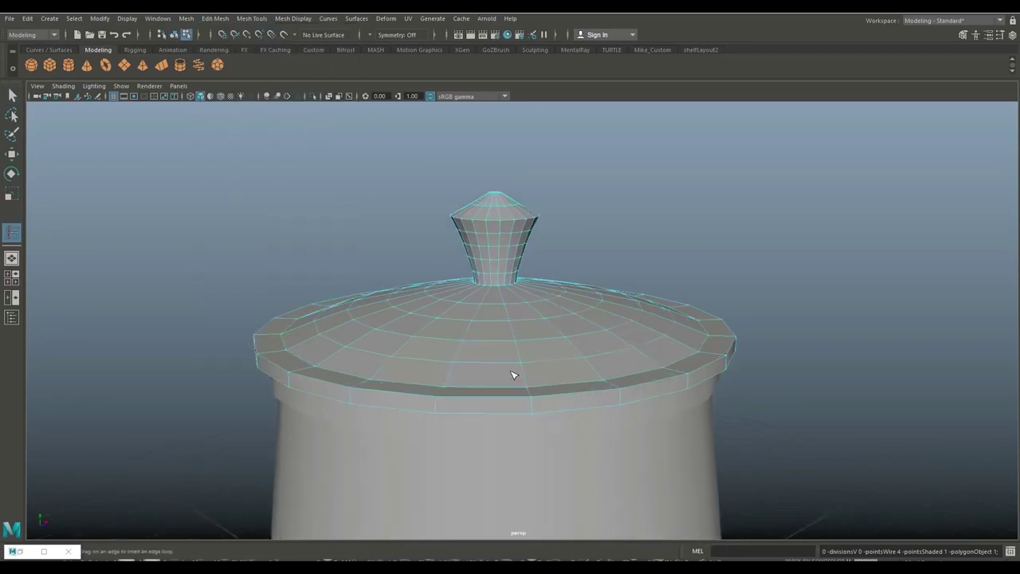
scroll(510, 383, up, 3)
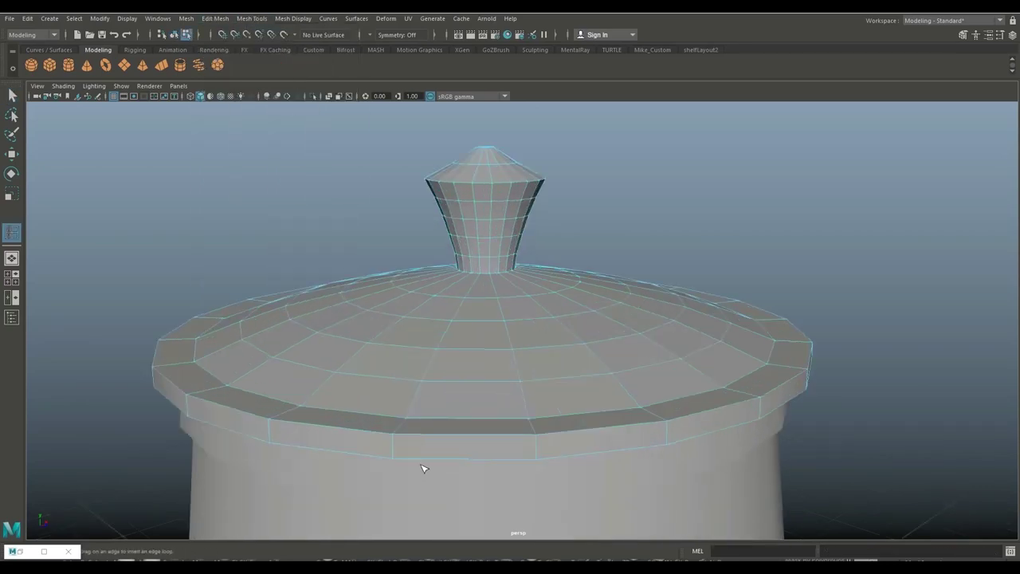
click(409, 426)
mouse_move(397, 459)
alt+mouse_down()
mouse_move(420, 476)
mouse_move(442, 438)
mouse_move(449, 465)
alt+mouse_up()
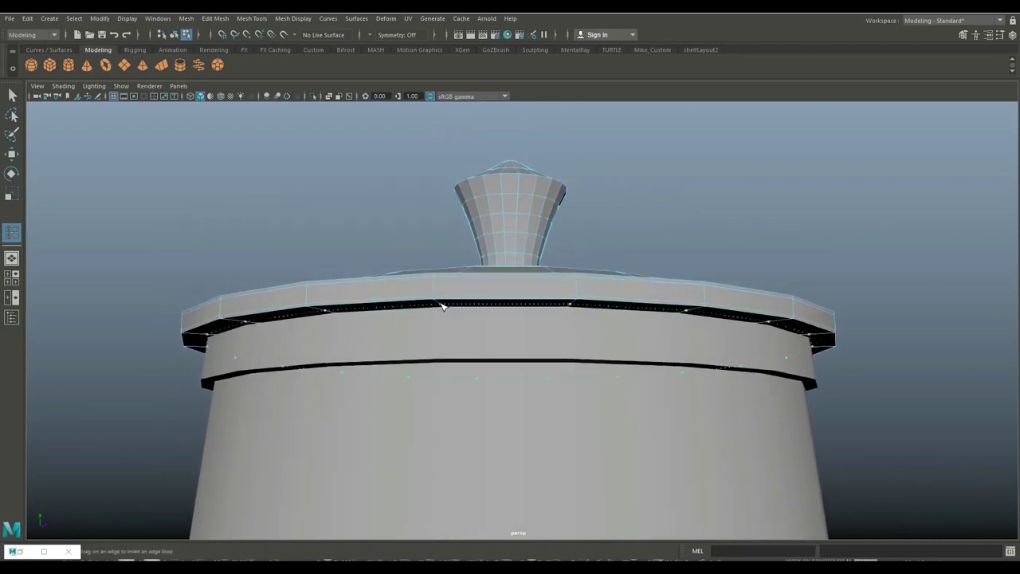
click(441, 306)
scroll(456, 322, down, 2)
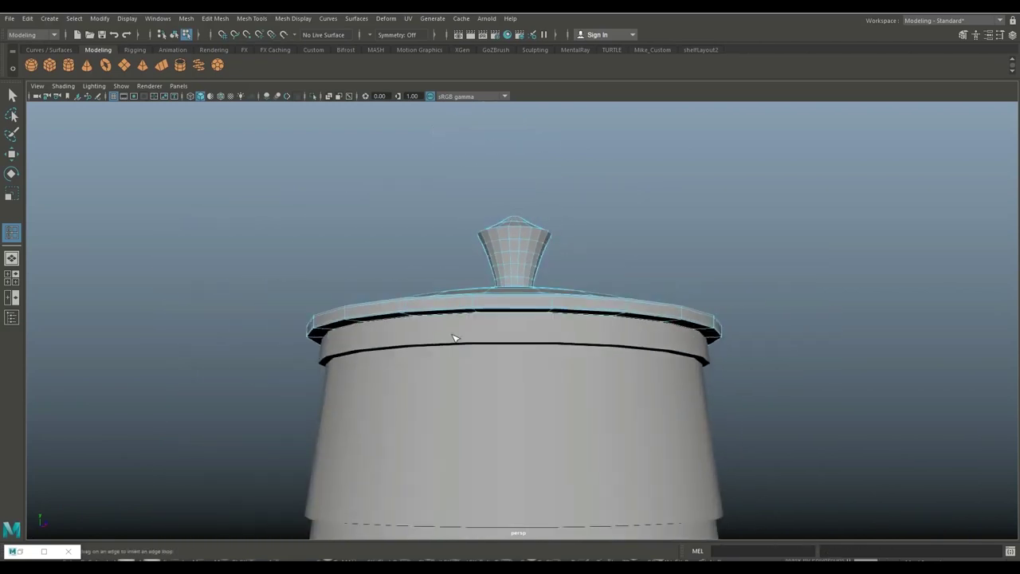
mouse_move(455, 337)
alt+mouse_down()
mouse_move(454, 351)
mouse_move(618, 292)
alt+mouse_up()
scroll(608, 319, up, 3)
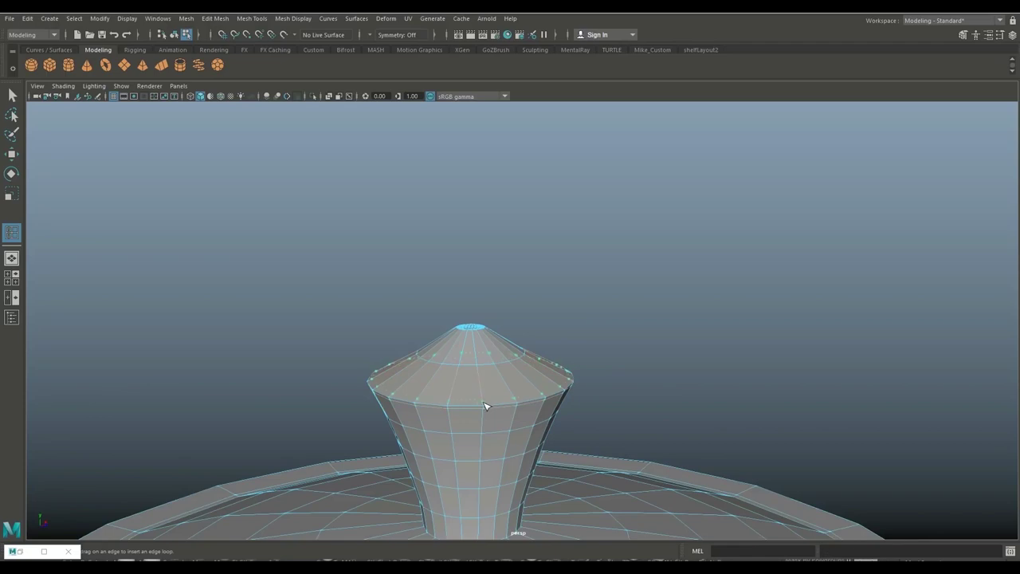
scroll(590, 373, down, 2)
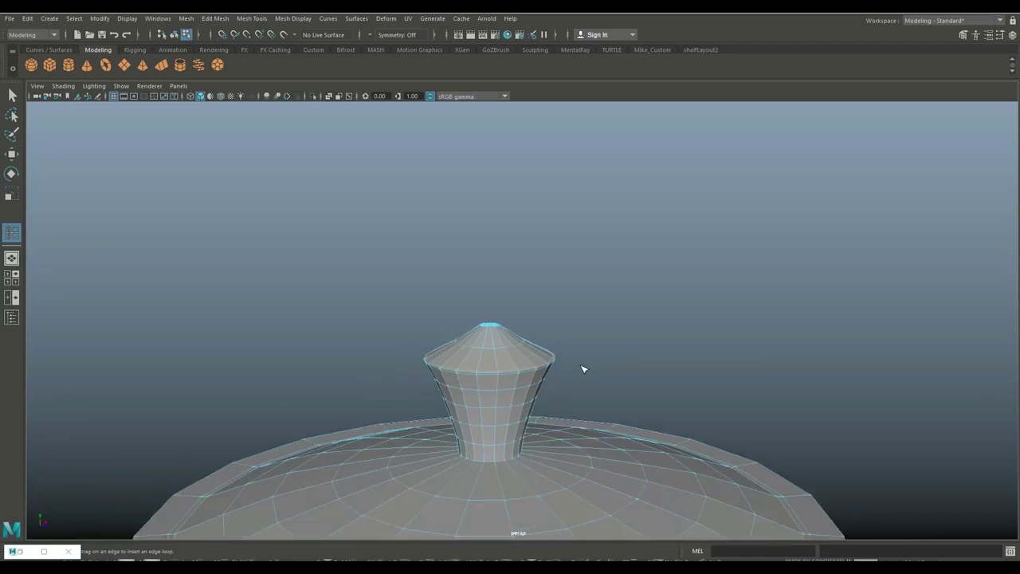
key(q)
scroll(547, 369, down, 2)
scroll(533, 420, down, 2)
scroll(537, 431, down, 1)
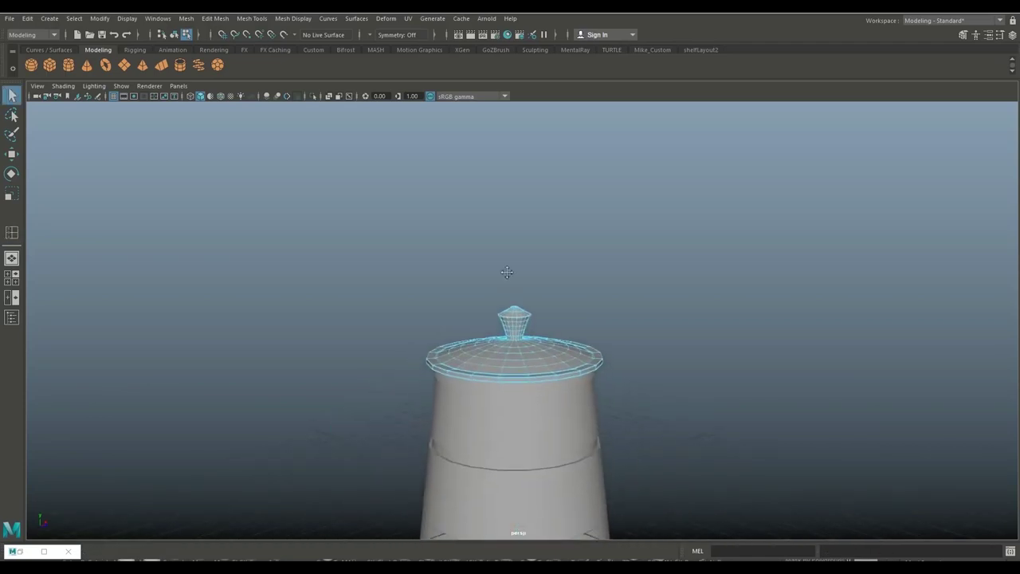
alt+middle_drag(507, 272, 469, 197)
mouse_move(565, 388)
alt+mouse_down()
mouse_move(540, 413)
mouse_move(606, 424)
mouse_move(593, 398)
mouse_move(593, 408)
mouse_move(576, 403)
mouse_move(588, 391)
mouse_move(595, 412)
mouse_move(585, 423)
mouse_move(558, 425)
mouse_move(518, 399)
mouse_move(488, 440)
mouse_move(535, 447)
mouse_move(550, 399)
alt+mouse_up()
scroll(558, 358, up, 1)
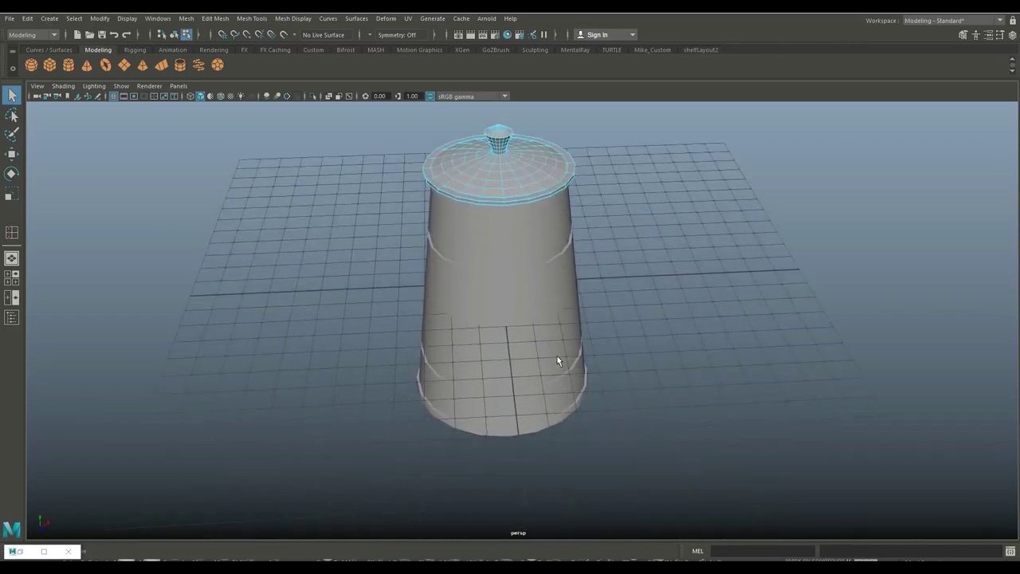
scroll(558, 361, up, 3)
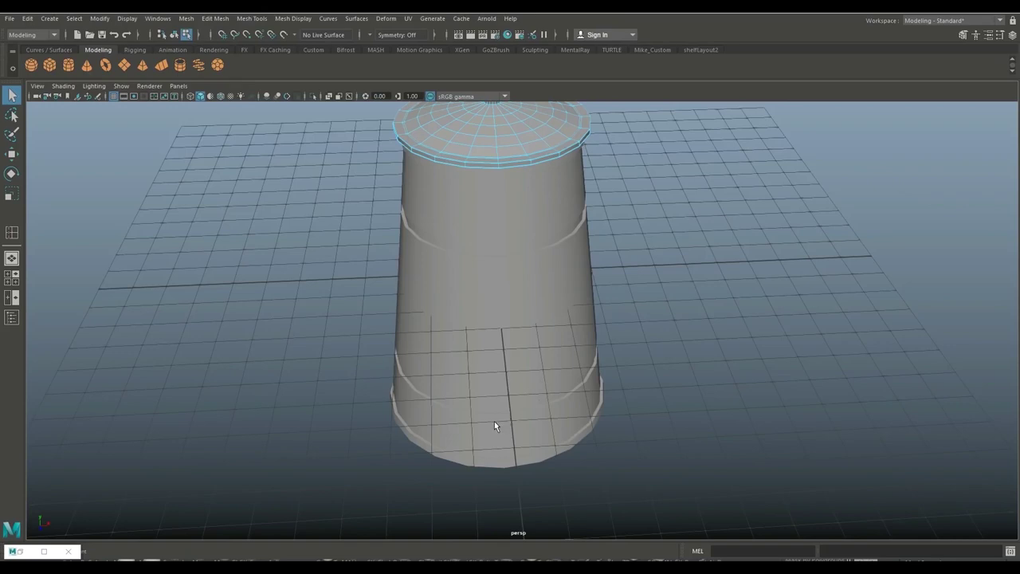
scroll(286, 347, down, 3)
scroll(293, 348, down, 1)
click(539, 237)
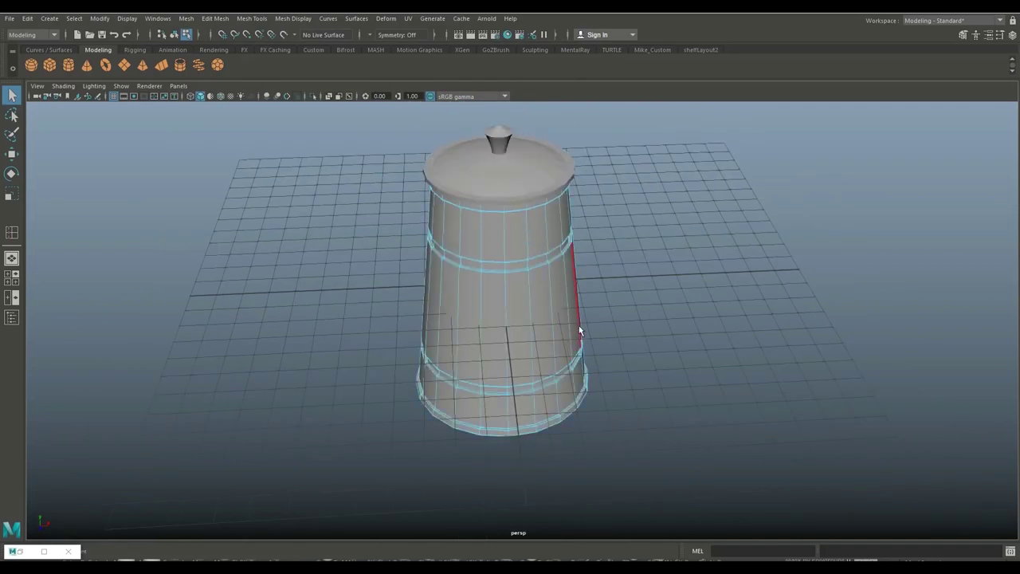
right_drag(539, 244, 572, 225)
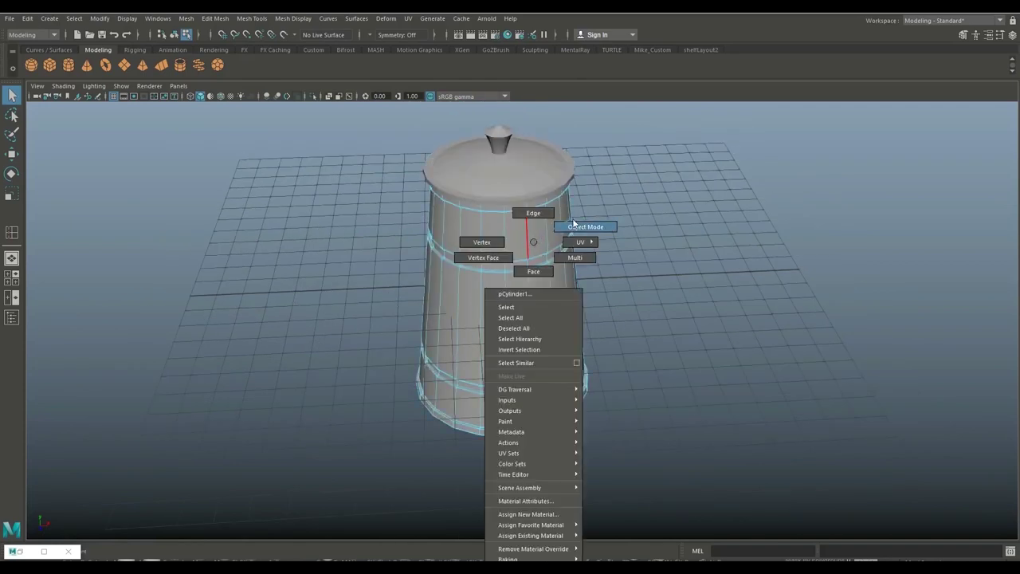
key(f)
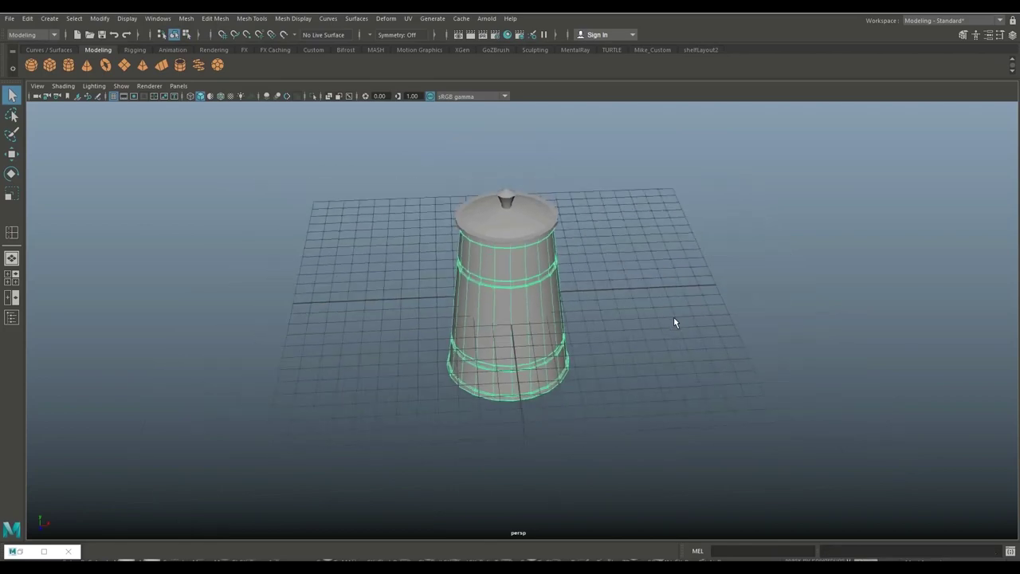
scroll(667, 310, down, 3)
scroll(665, 310, down, 2)
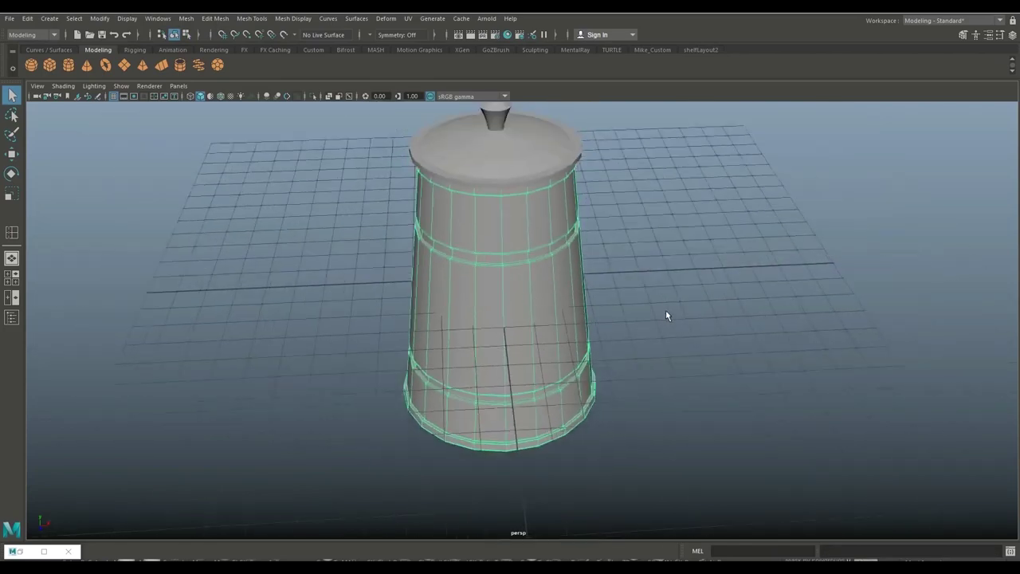
scroll(665, 310, down, 2)
mouse_move(645, 337)
alt+mouse_down()
mouse_move(649, 319)
mouse_move(571, 317)
alt+mouse_up()
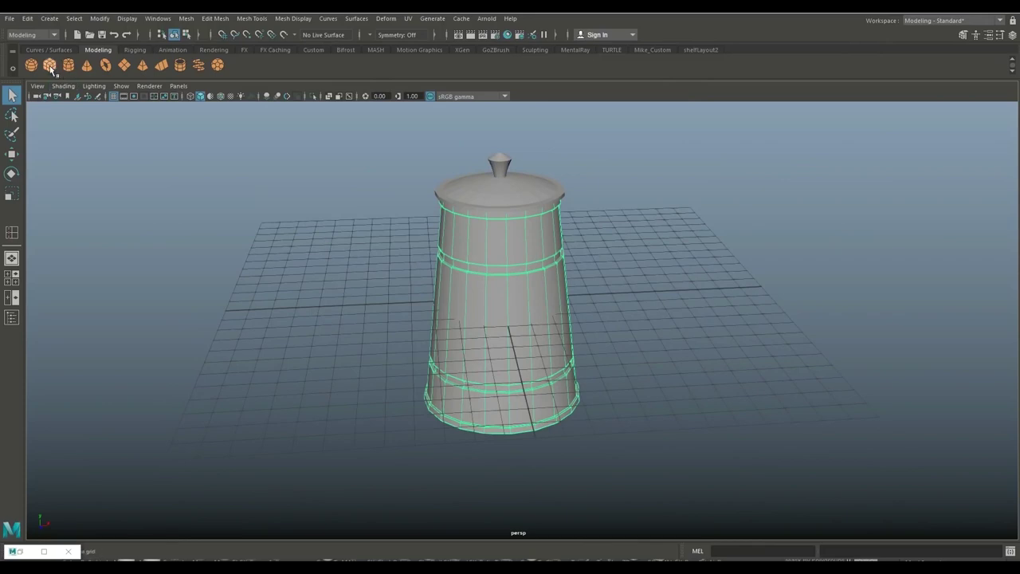
Create a polygon cube, move it beside the bucket, and rotate it at an angle
click(563, 365)
click(563, 377)
key(w)
scroll(563, 376, down, 3)
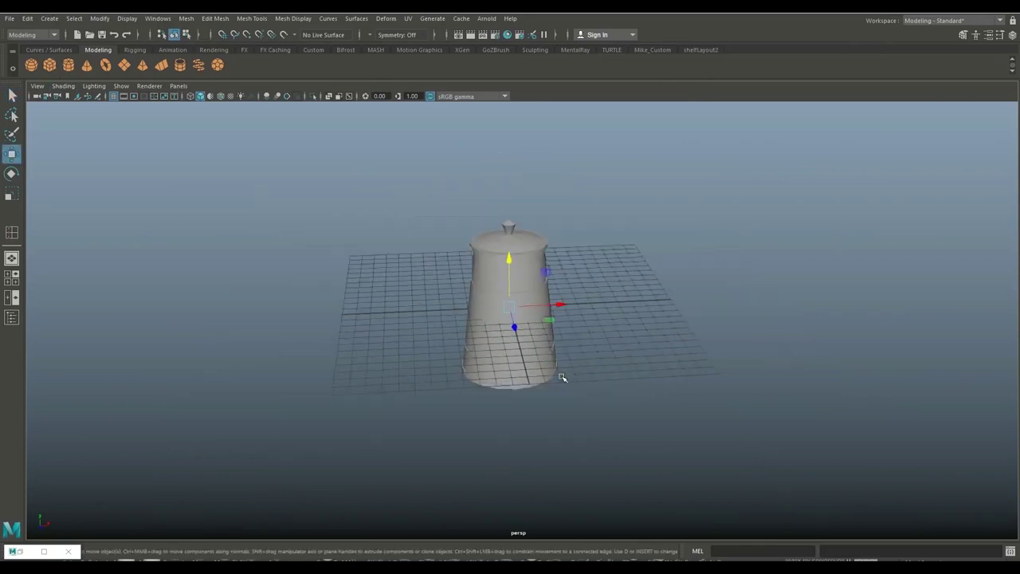
mouse_move(562, 376)
alt+mouse_down()
mouse_move(555, 385)
mouse_move(527, 330)
alt+mouse_up()
drag(561, 361, 620, 397)
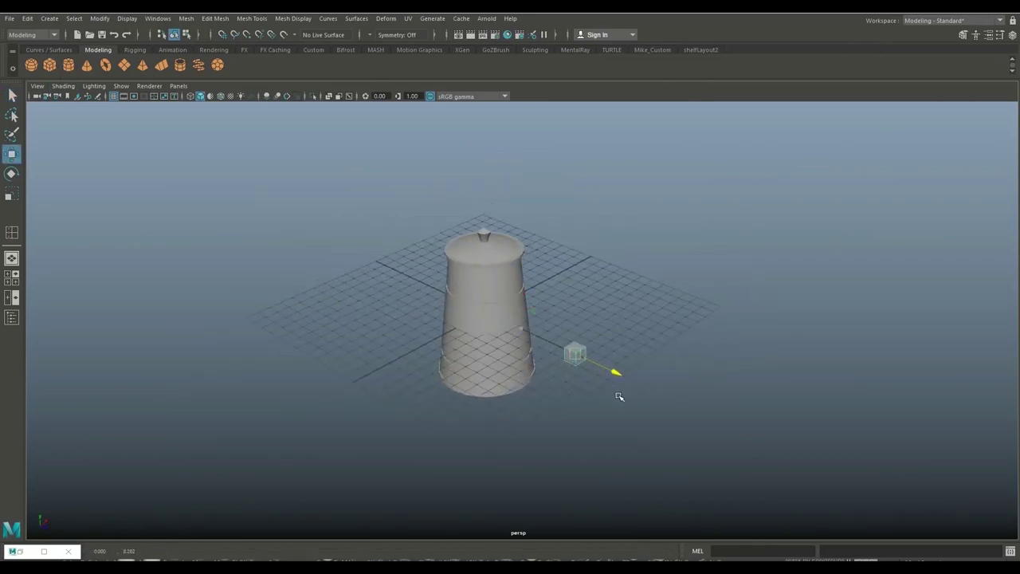
scroll(606, 427, up, 3)
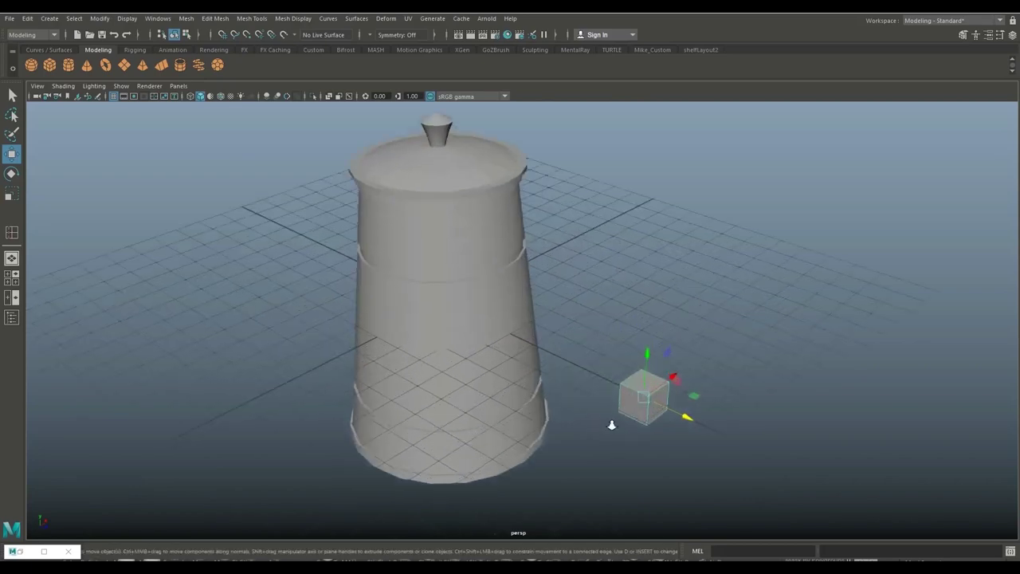
scroll(518, 367, up, 3)
mouse_move(511, 367)
alt+mouse_down()
mouse_move(501, 387)
mouse_move(453, 351)
alt+mouse_up()
key(e)
mouse_move(623, 386)
alt+mouse_down()
mouse_move(605, 431)
mouse_move(610, 410)
mouse_move(654, 369)
mouse_move(697, 377)
alt+mouse_up()
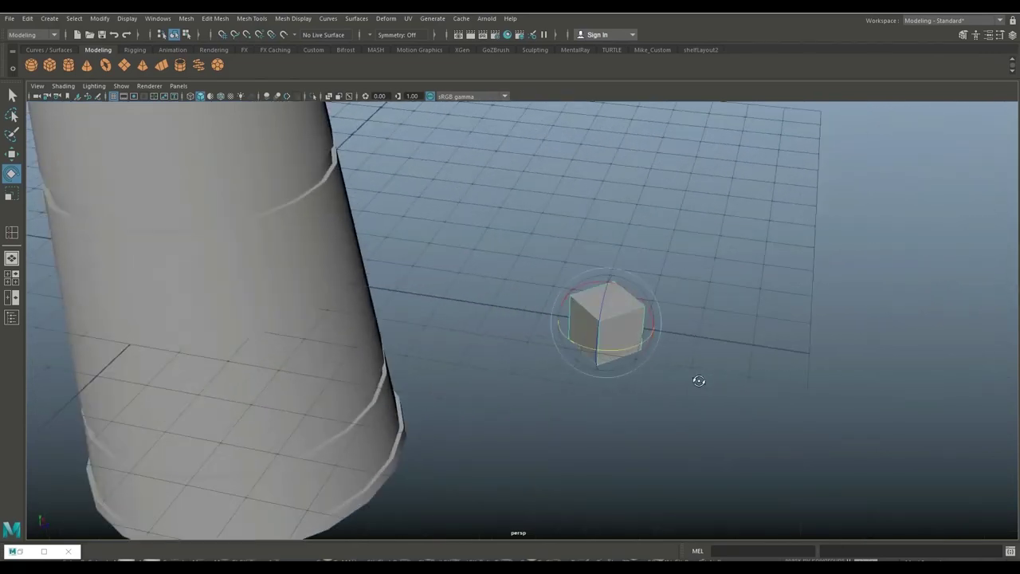
Delete the cube's top, left and extra faces, leaving a single flat piece
right_drag(606, 271, 603, 287)
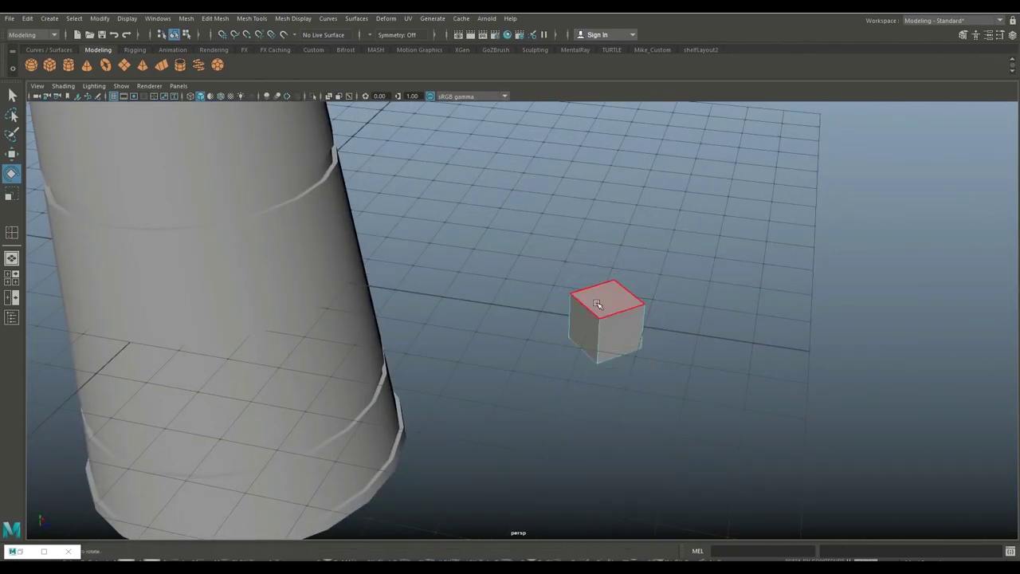
click(599, 304)
key(Delete)
click(576, 327)
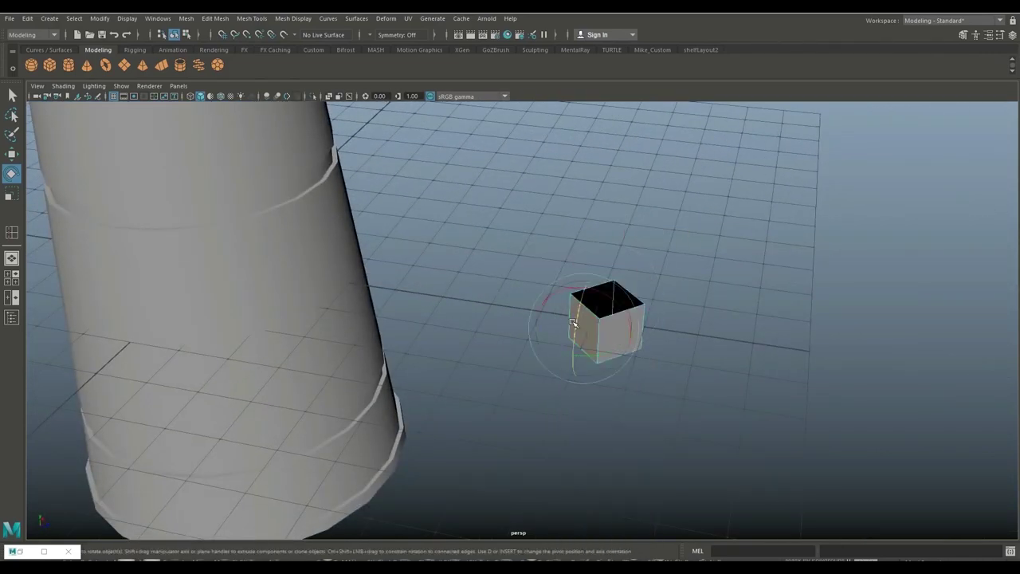
key(Delete)
click(584, 302)
key(Delete)
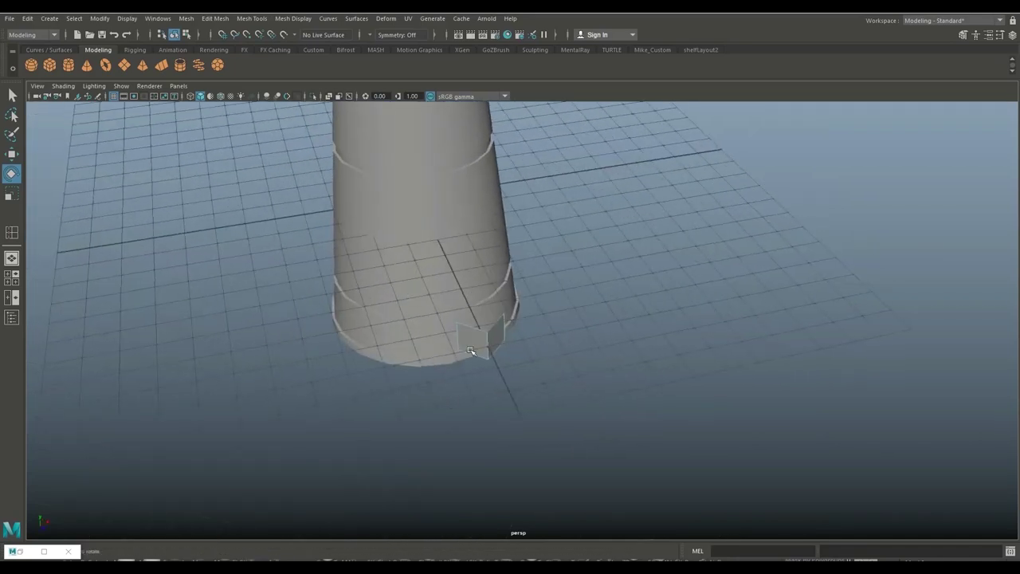
Back in Object Mode, scale the piece into a wide, flat slab
right_drag(473, 247, 484, 333)
click(525, 232)
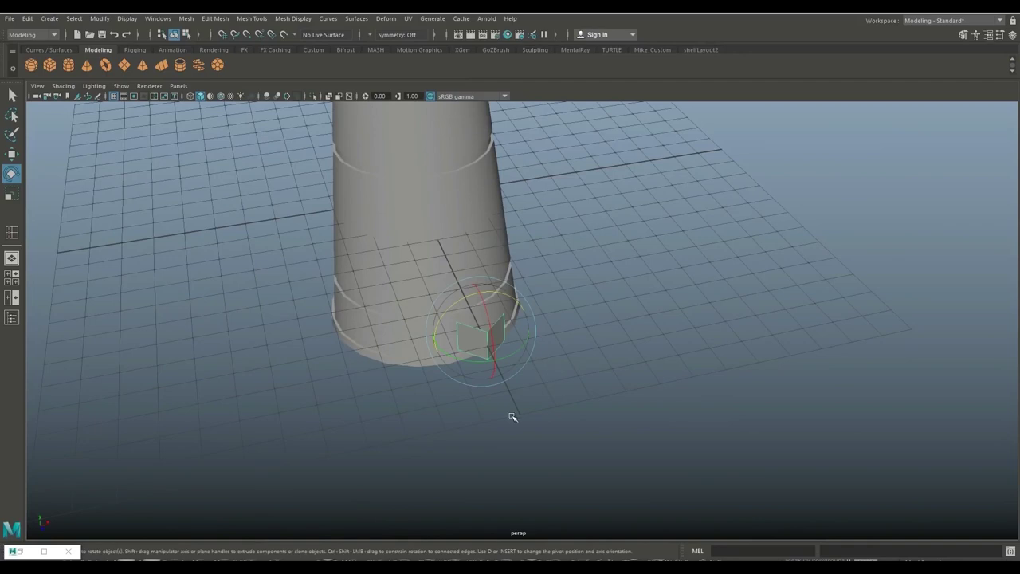
key(r)
drag(486, 293, 489, 288)
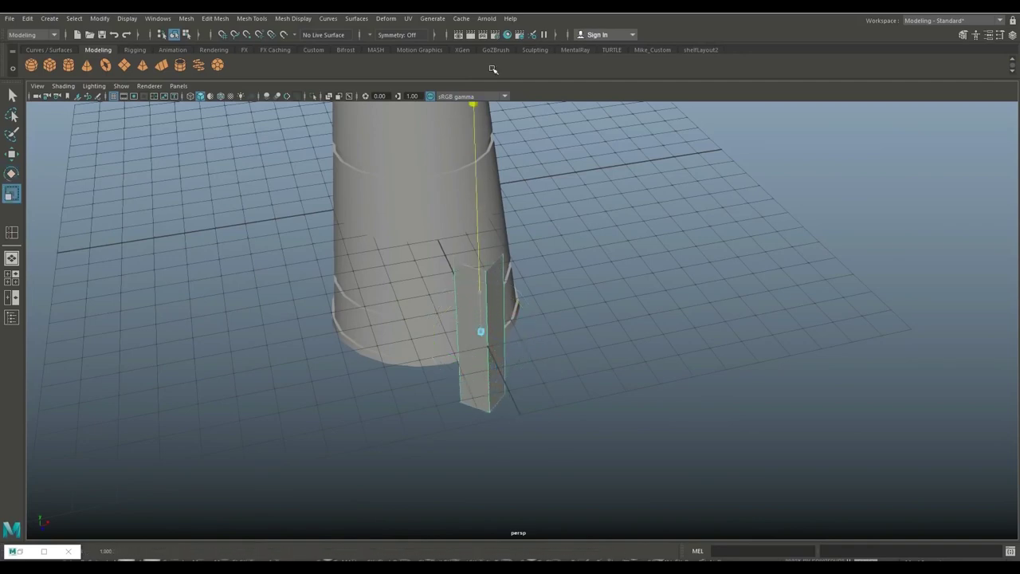
mouse_move(485, 338)
mouse_down()
mouse_move(570, 350)
mouse_move(600, 420)
mouse_move(638, 405)
mouse_move(590, 349)
mouse_up()
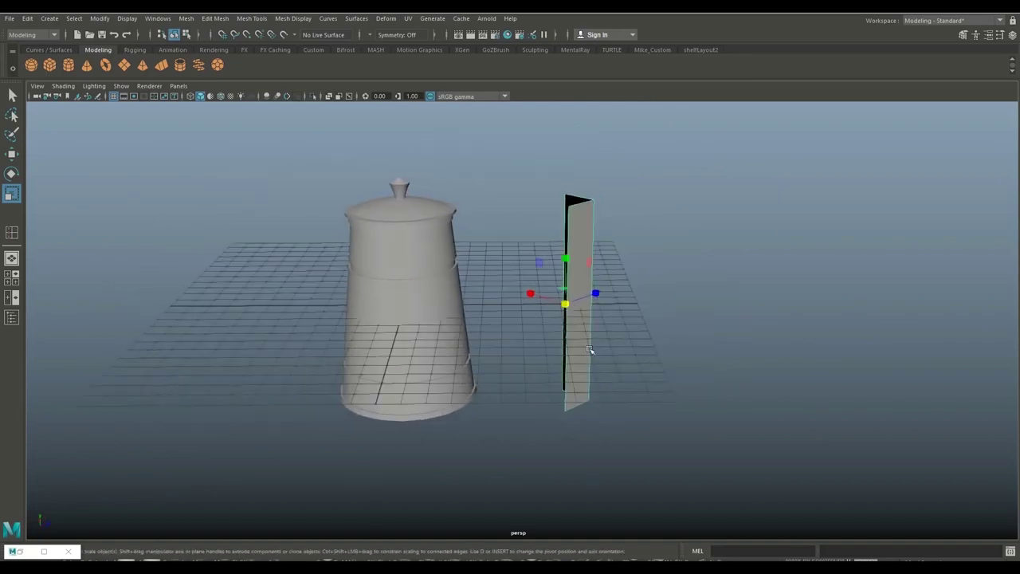
drag(566, 259, 572, 298)
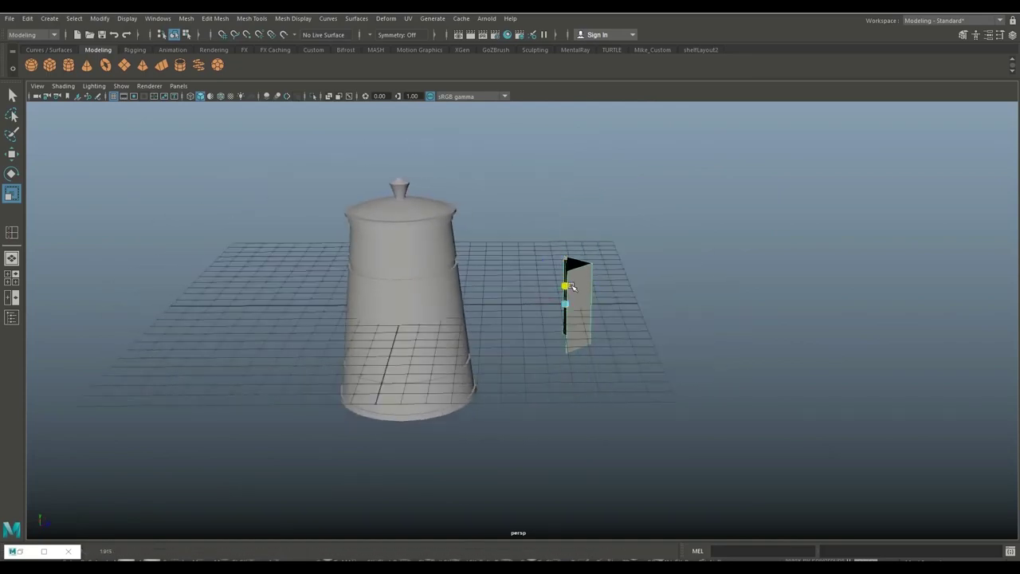
Move the slab up against the bucket's upper side, just below the lid
key(w)
drag(616, 305, 507, 306)
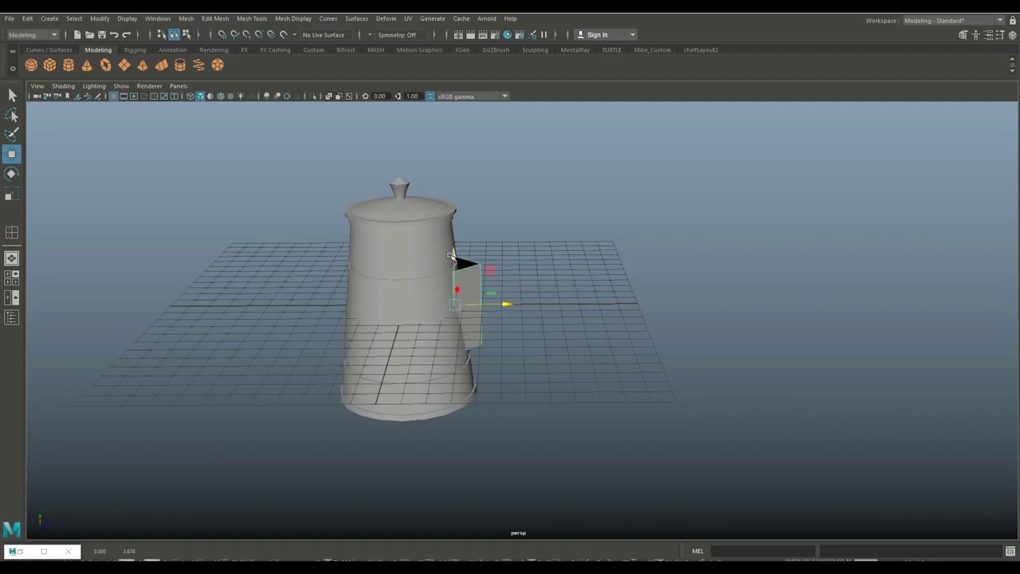
drag(450, 256, 454, 209)
scroll(582, 323, up, 3)
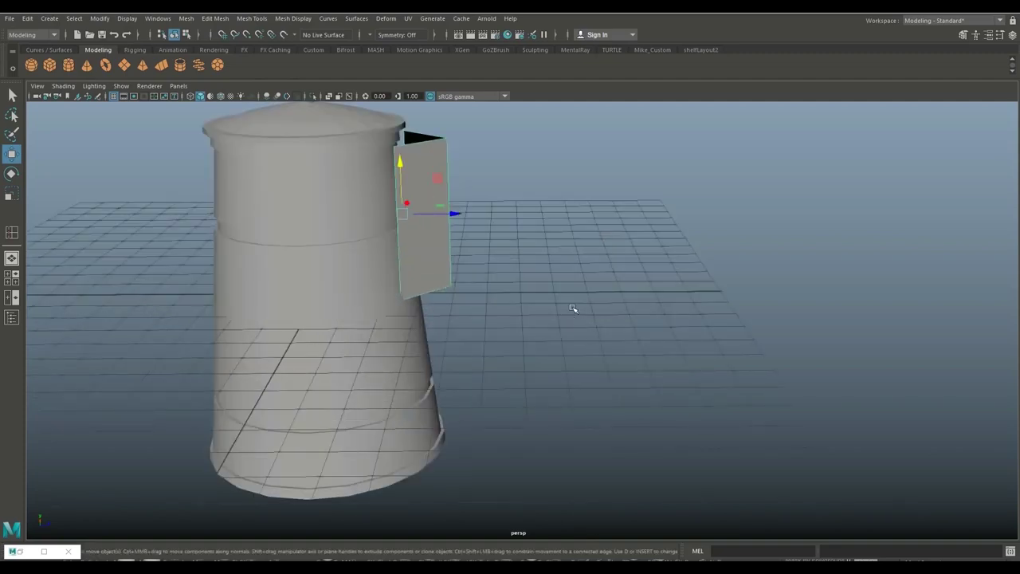
alt+middle_drag(572, 309, 631, 444)
drag(520, 367, 552, 368)
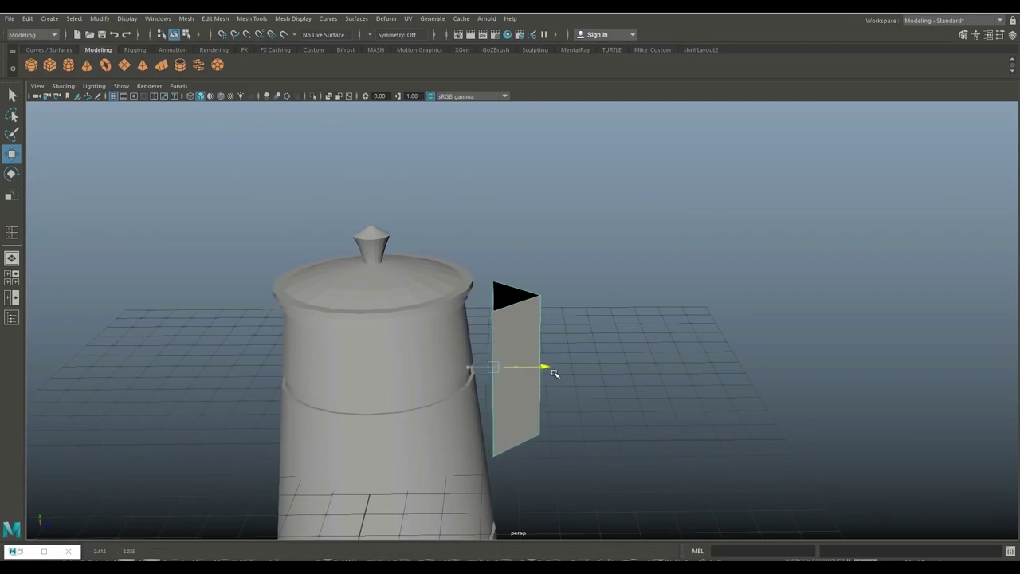
mouse_move(572, 423)
alt+mouse_down()
mouse_move(539, 438)
mouse_move(571, 414)
mouse_move(622, 403)
mouse_move(623, 393)
mouse_move(619, 404)
mouse_move(590, 375)
mouse_move(531, 412)
mouse_move(498, 403)
mouse_move(529, 395)
mouse_move(531, 353)
mouse_move(448, 326)
alt+mouse_up()
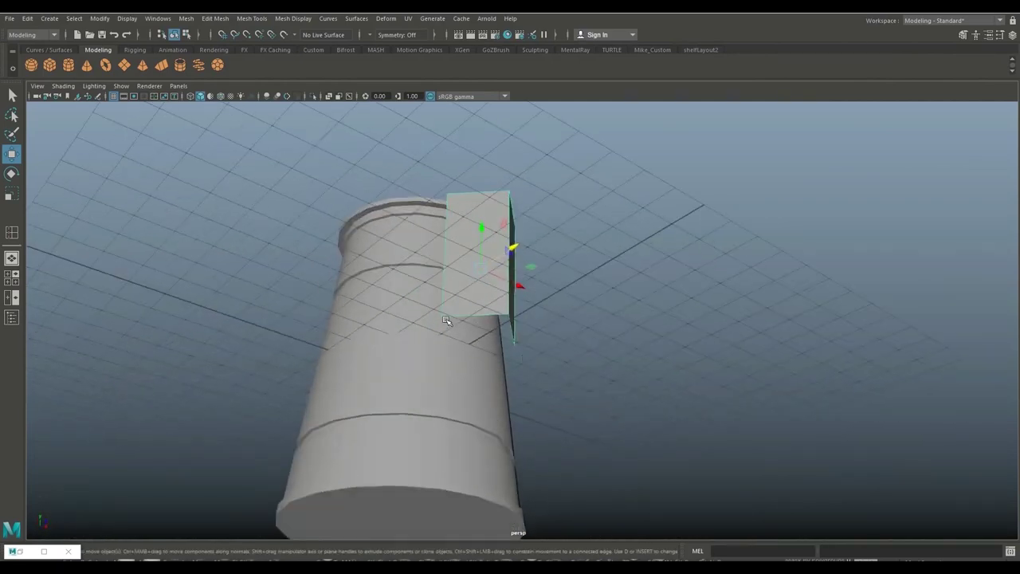
Scale the slab's two lower corner vertices inward in World axes, tapering it to a point
right_drag(444, 317, 407, 243)
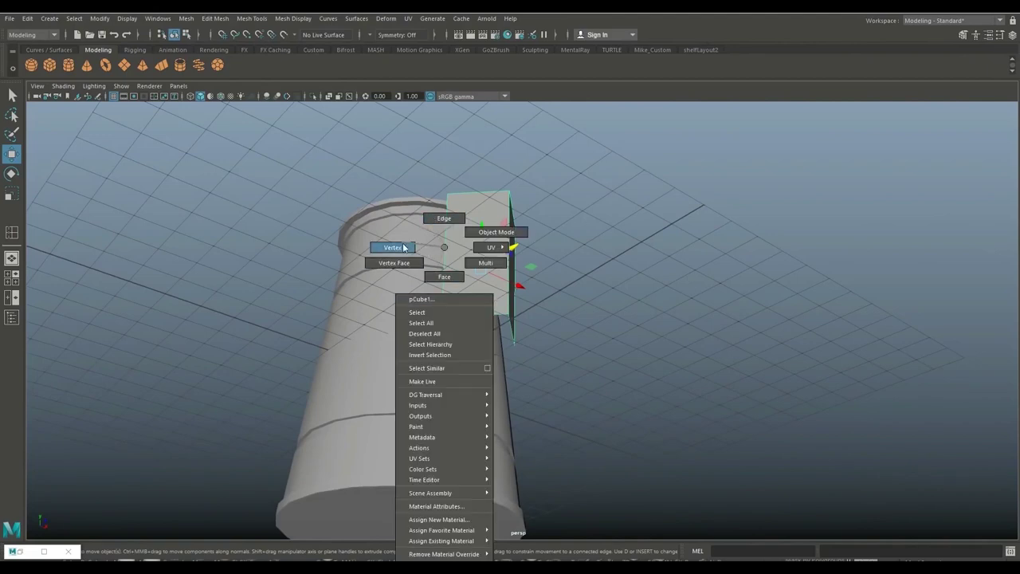
click(443, 317)
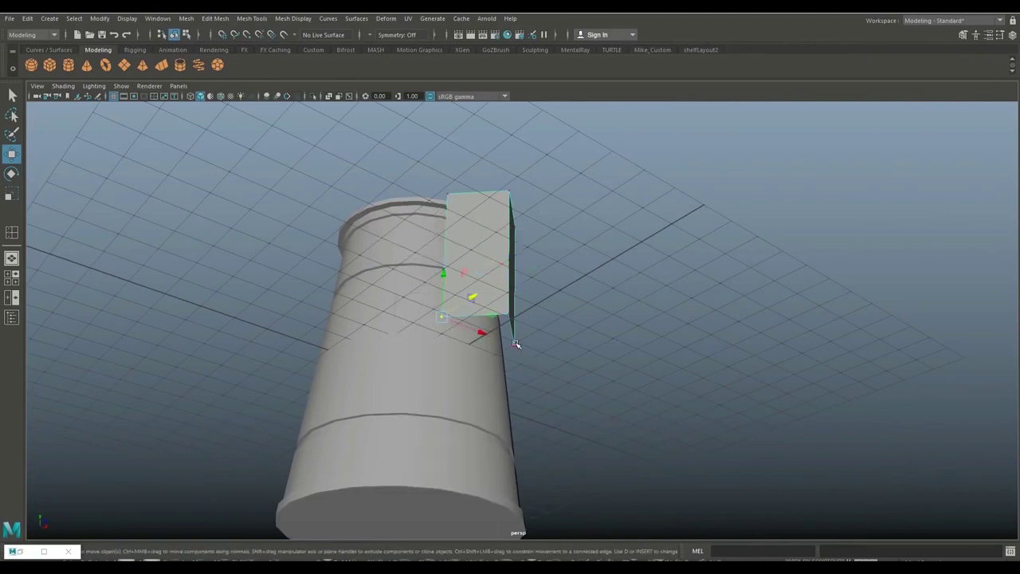
shift+click(515, 342)
key(r)
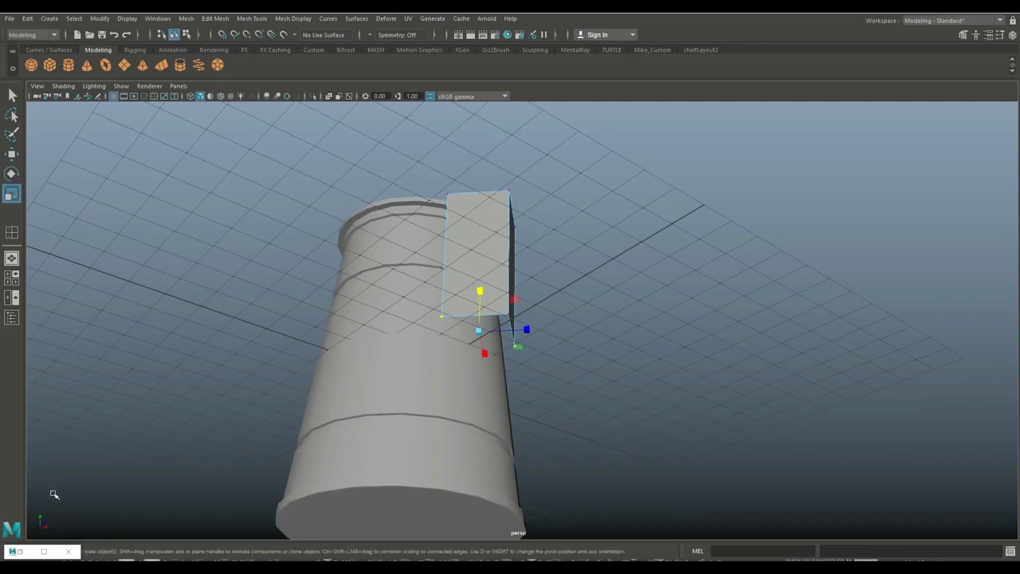
double_click(12, 196)
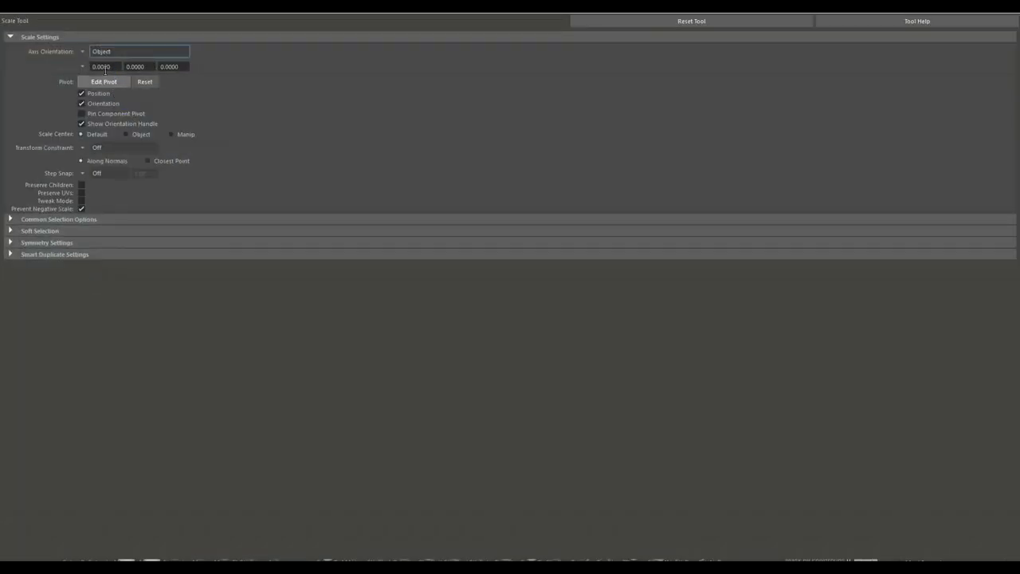
click(92, 52)
click(112, 70)
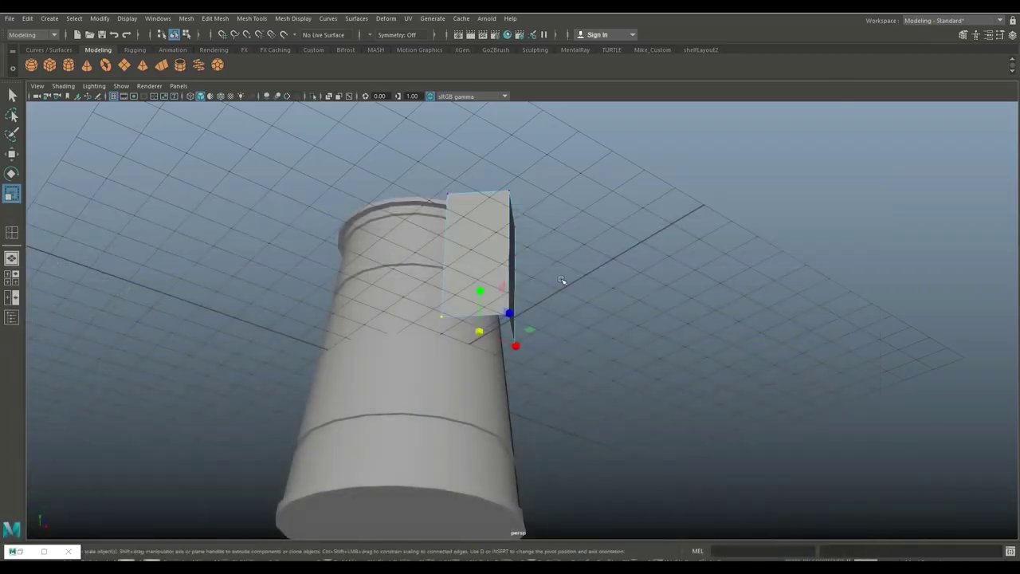
drag(516, 345, 481, 343)
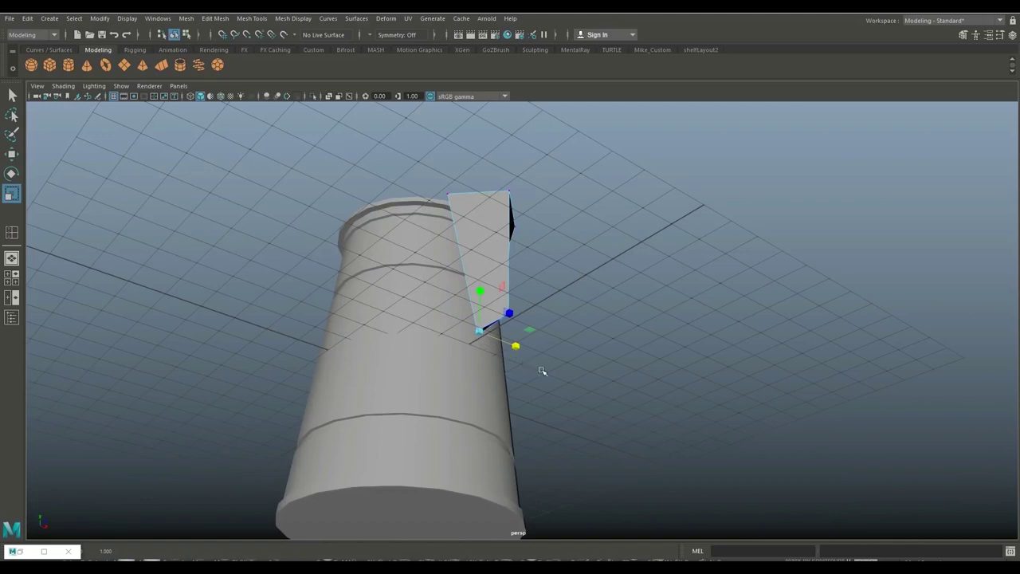
scroll(542, 371, up, 3)
mouse_move(550, 376)
alt+mouse_down()
mouse_move(551, 389)
mouse_move(505, 391)
mouse_move(581, 395)
mouse_move(587, 381)
mouse_move(614, 499)
alt+mouse_up()
scroll(592, 399, up, 3)
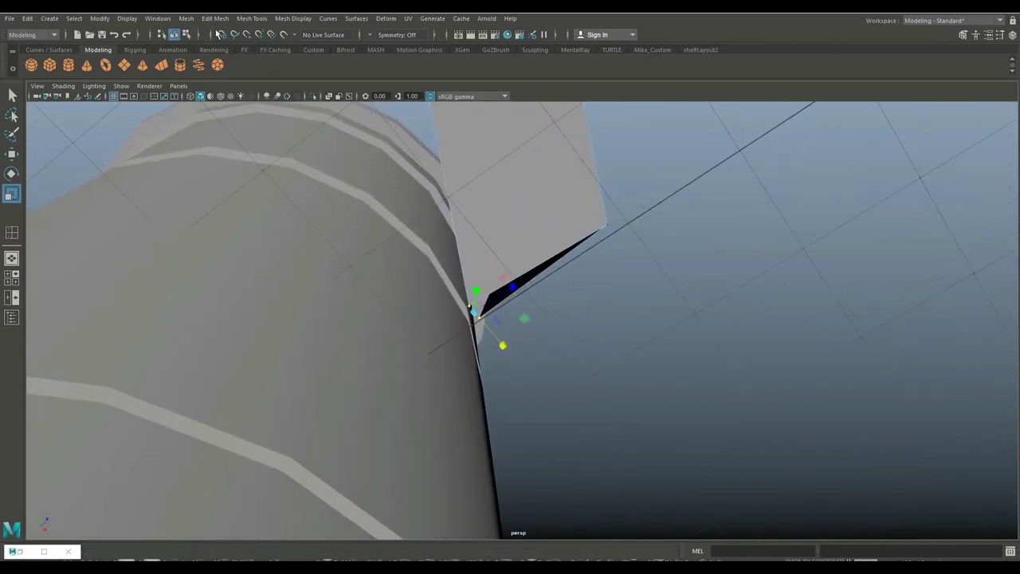
Merge the selected lower corner vertices into a single point
click(187, 18)
mouse_move(215, 18)
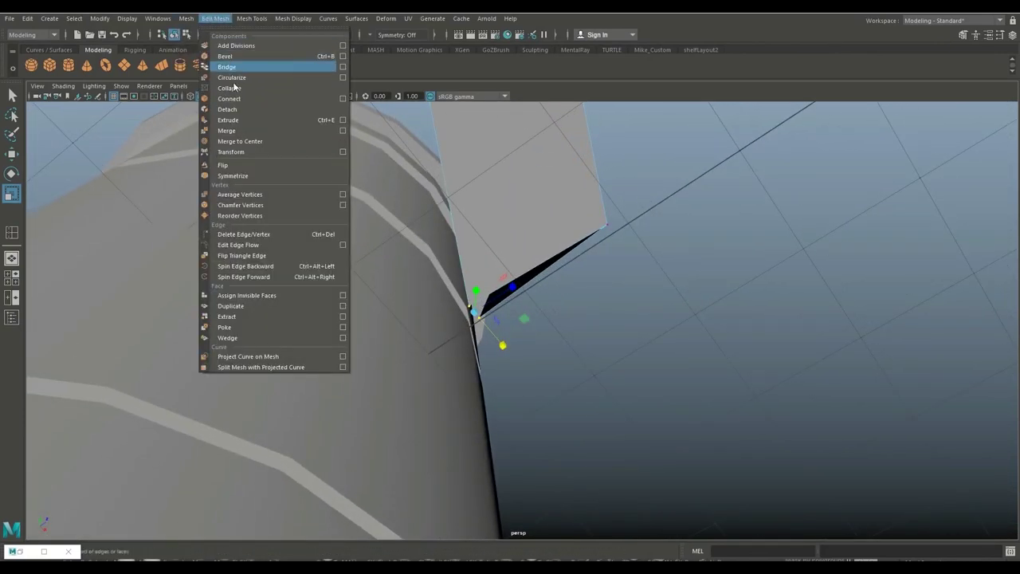
click(241, 130)
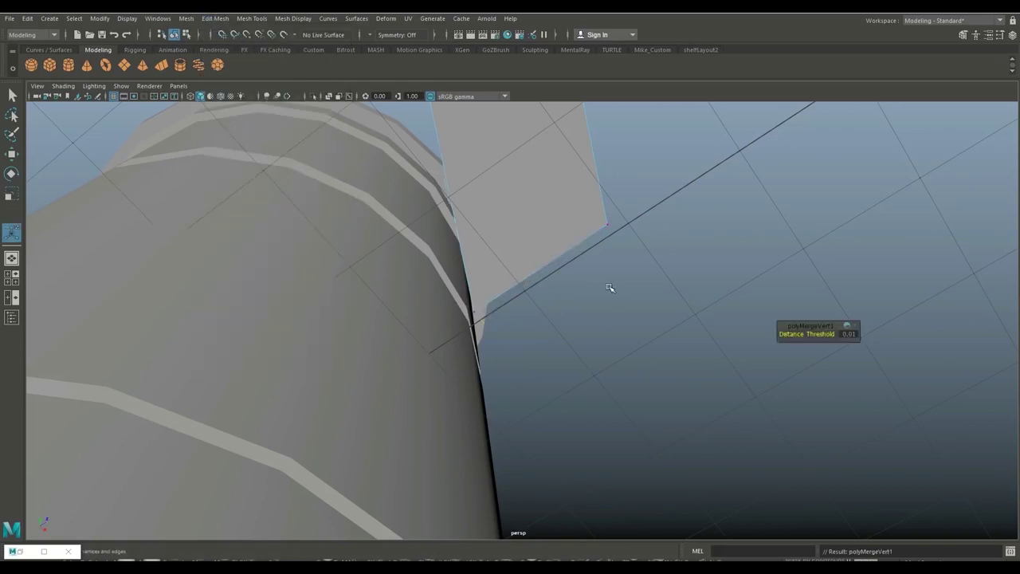
scroll(609, 289, down, 5)
mouse_move(606, 301)
alt+mouse_down()
mouse_move(597, 353)
mouse_move(622, 392)
mouse_move(616, 386)
alt+mouse_up()
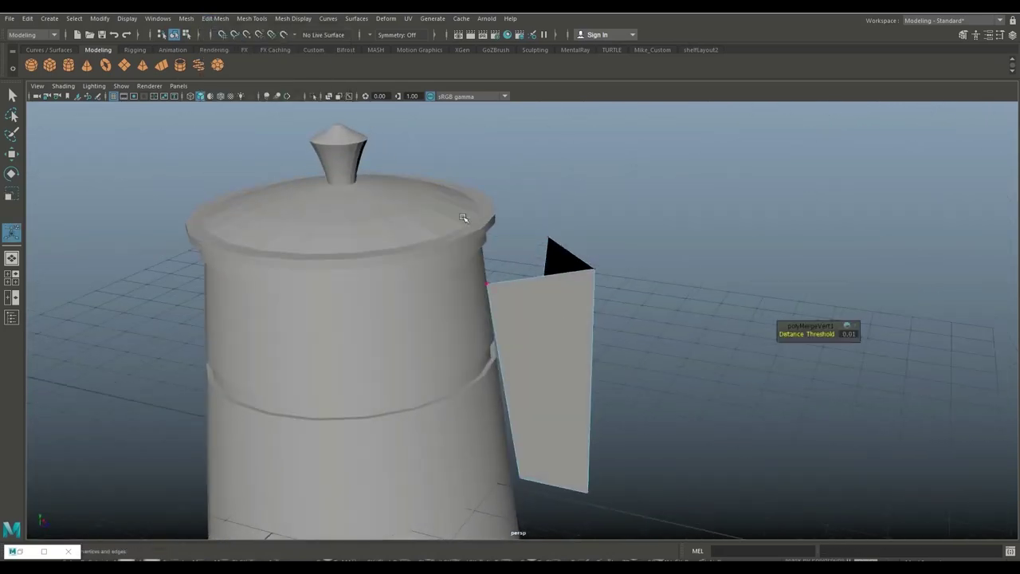
Insert multiple evenly spaced edge loops, splitting the plate into five horizontal bands
click(249, 19)
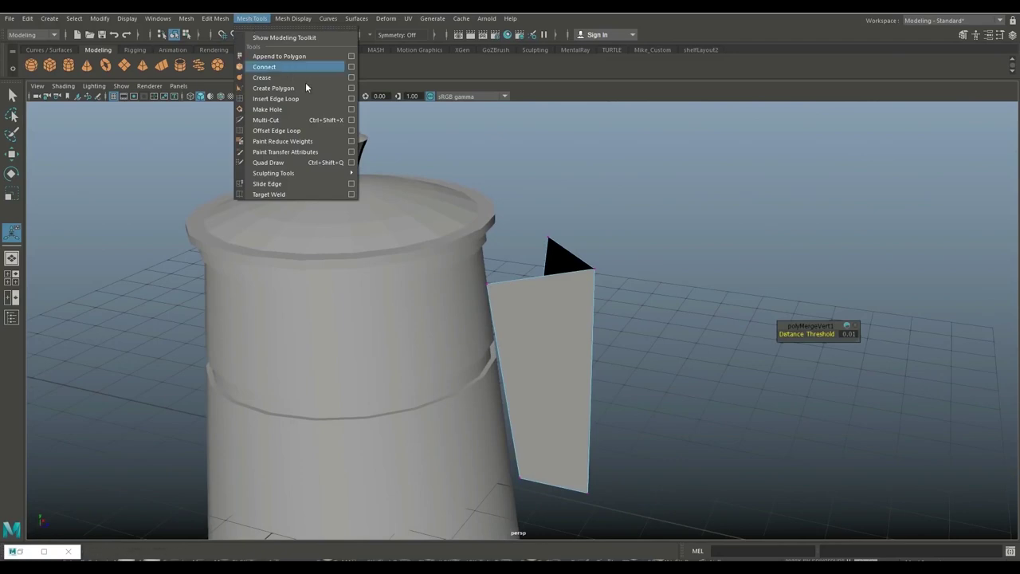
click(345, 99)
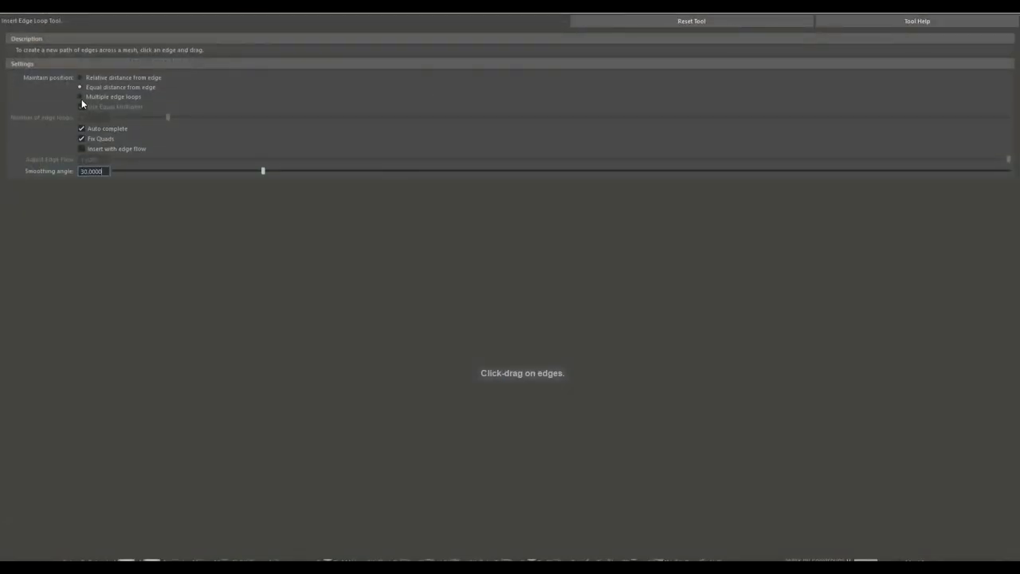
click(81, 97)
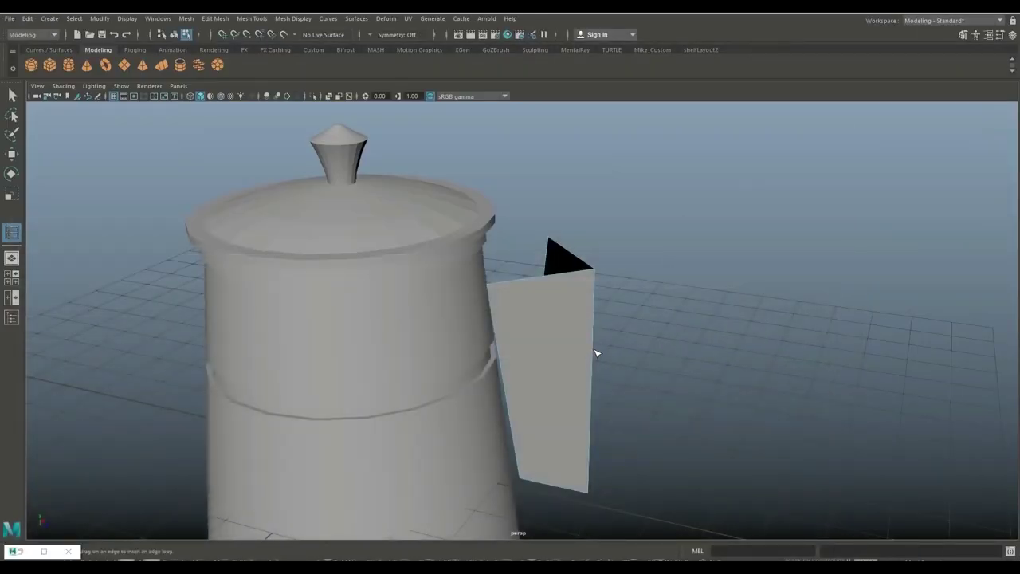
click(595, 350)
key(q)
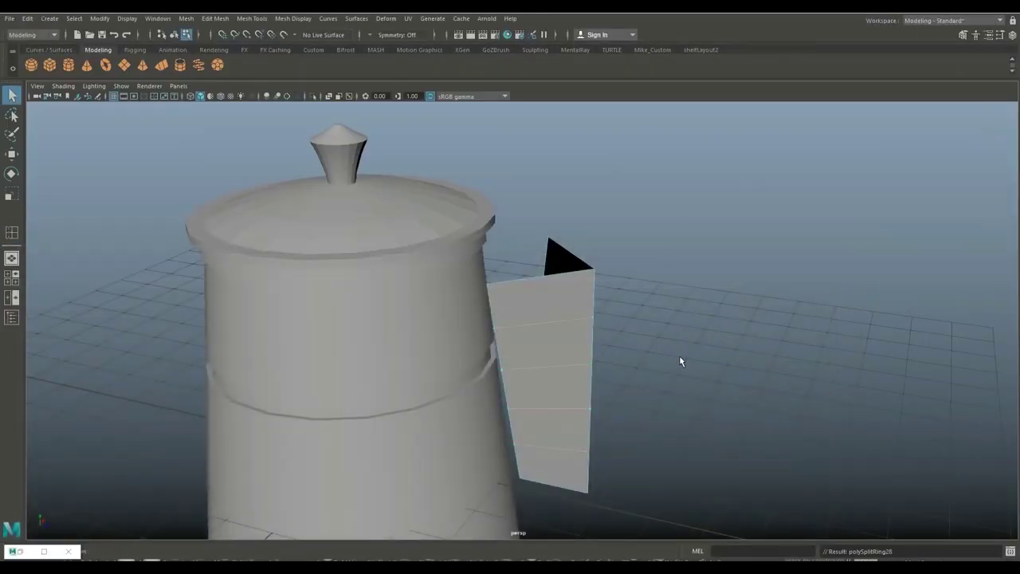
scroll(679, 358, down, 2)
mouse_move(678, 357)
alt+mouse_down()
mouse_move(665, 303)
mouse_move(619, 265)
alt+mouse_up()
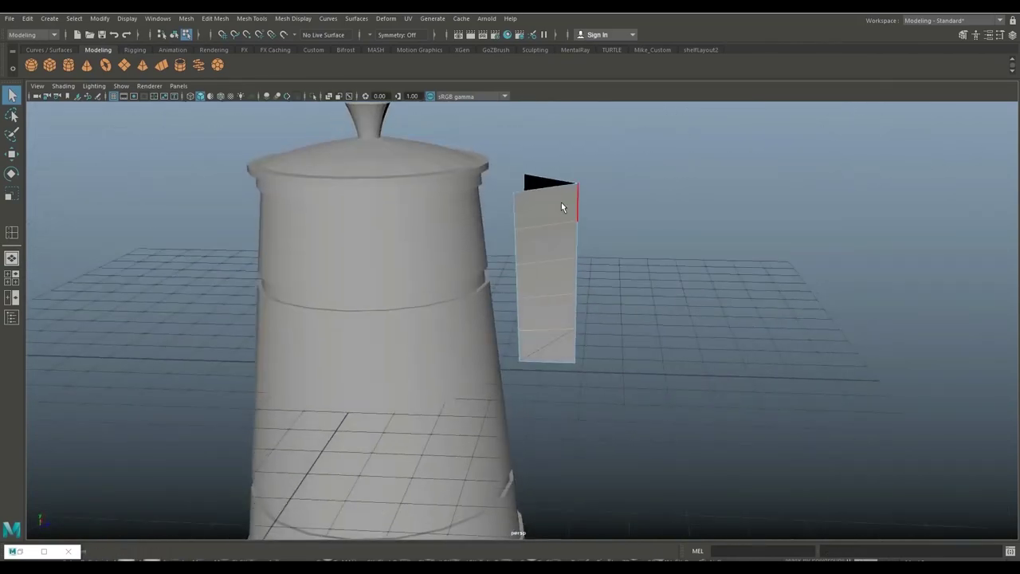
Select a plate edge in Edge mode and move it along X against the bucket wall
right_drag(562, 204, 598, 193)
click(568, 287)
key(w)
mouse_move(572, 276)
mouse_down()
mouse_move(550, 278)
mouse_move(550, 294)
mouse_move(583, 380)
mouse_move(620, 388)
mouse_move(609, 401)
mouse_move(620, 414)
mouse_up()
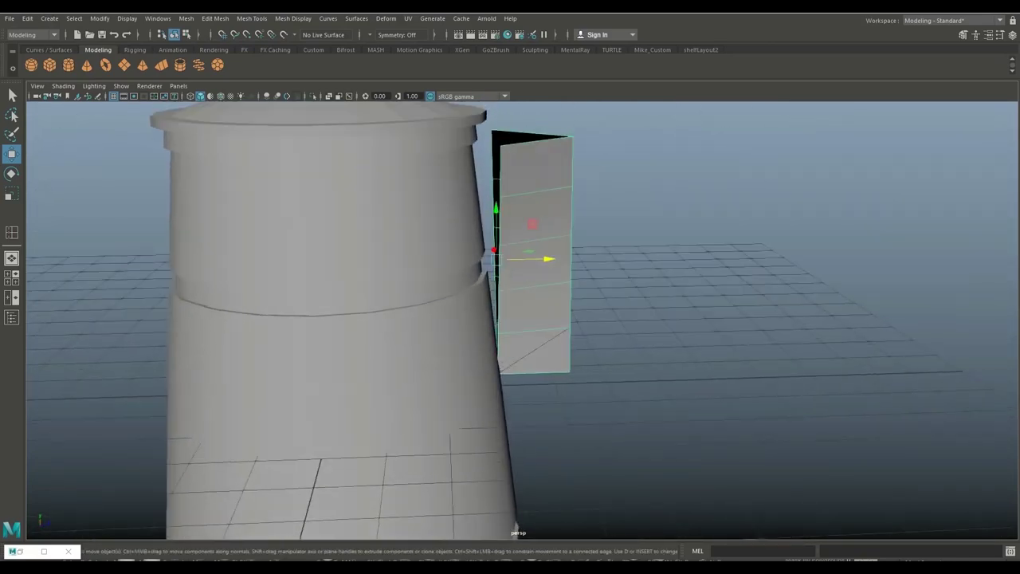
Maximize the side view on the bucket and slightly lower the plate's top-edge vertices
click(12, 278)
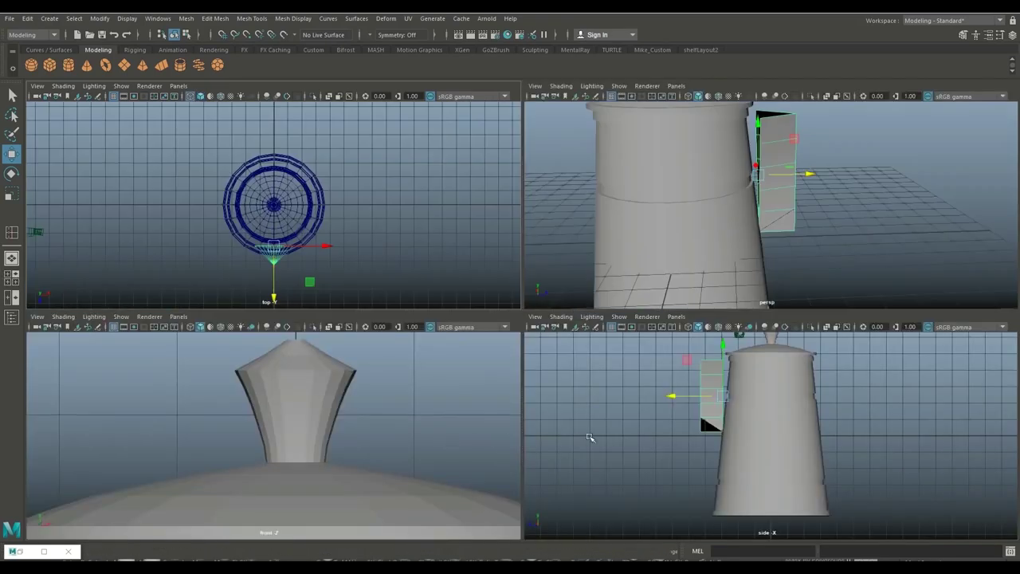
key(space)
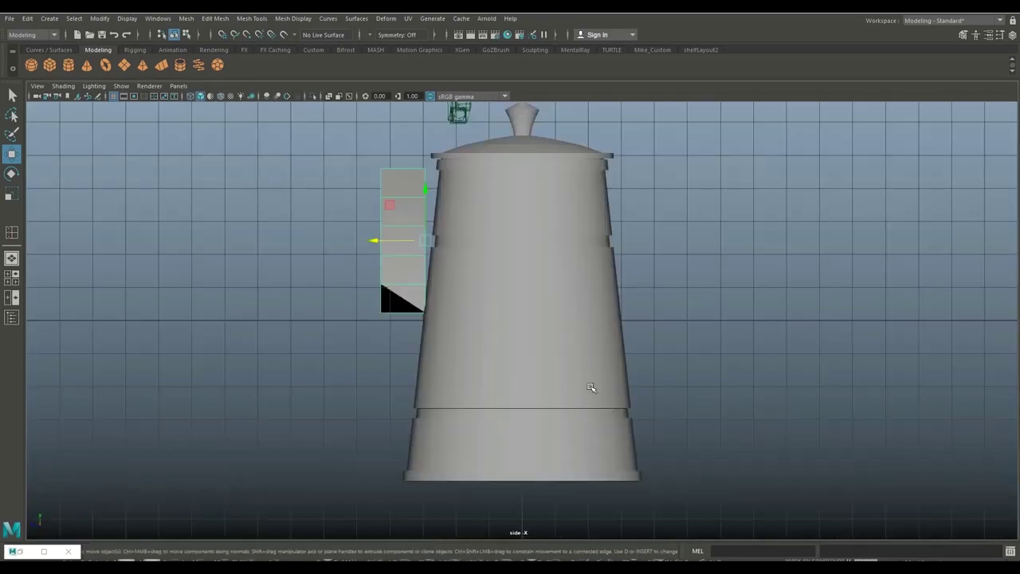
alt+middle_drag(496, 256, 526, 385)
scroll(534, 385, up, 2)
scroll(537, 384, up, 2)
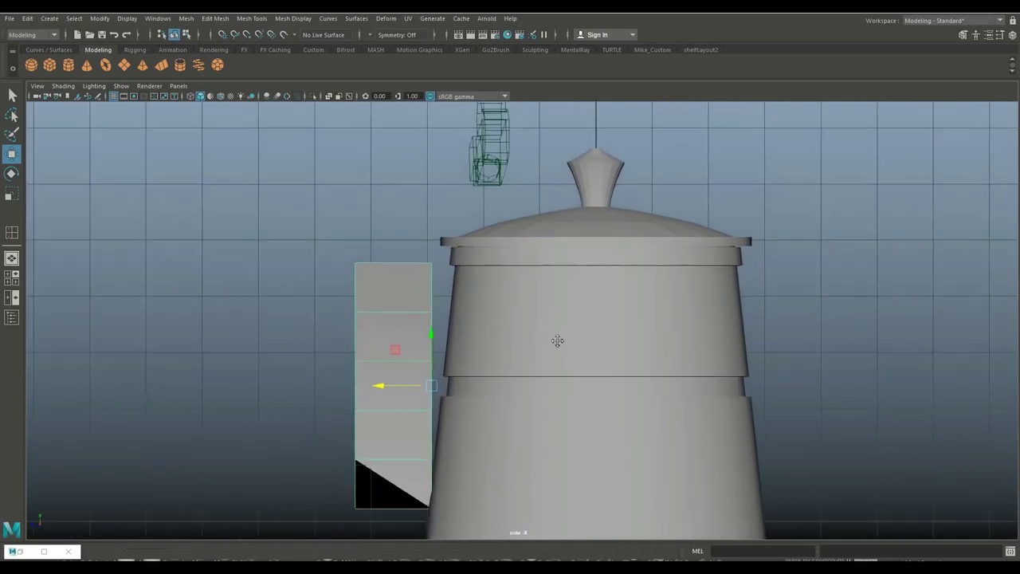
right_drag(421, 256, 353, 237)
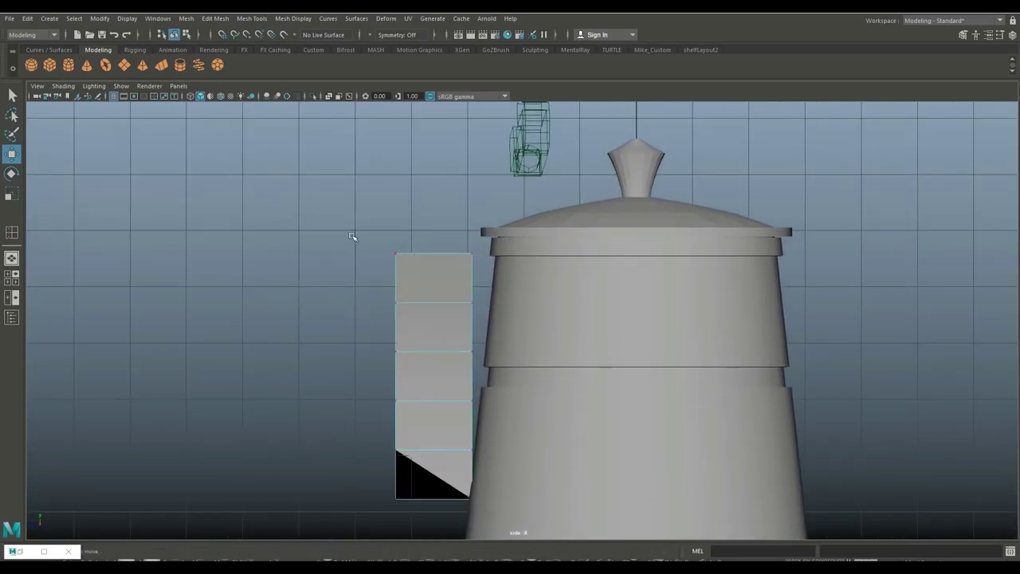
drag(504, 269, 503, 270)
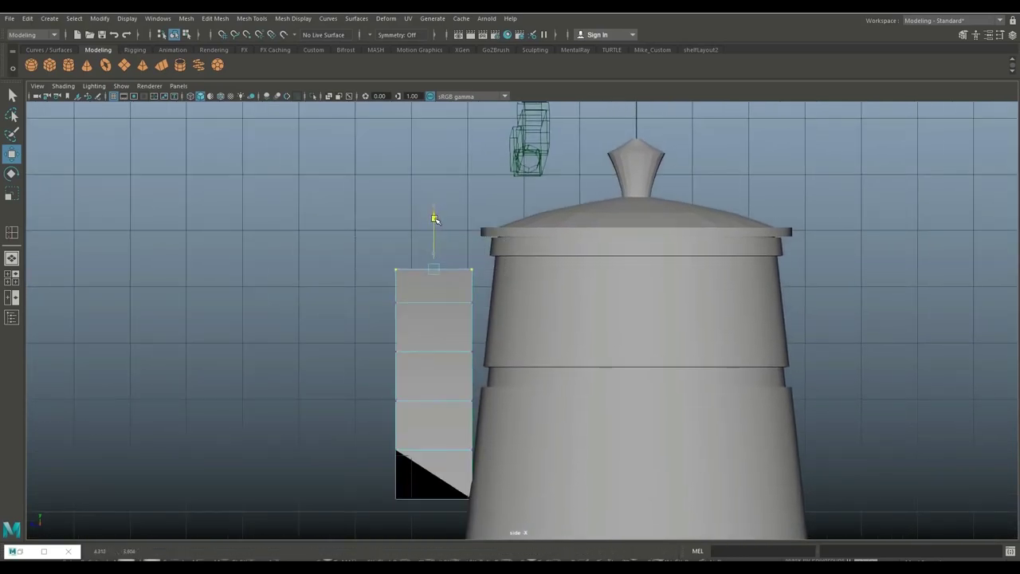
drag(431, 201, 433, 223)
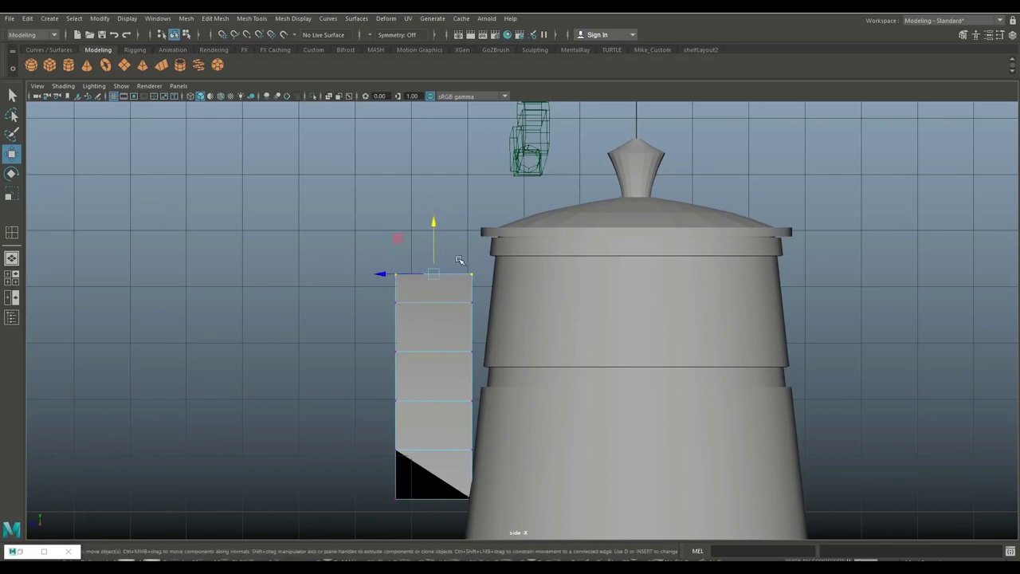
Move each of the five inner-edge vertices along X onto the bucket's stepped, tapering wall
click(481, 278)
drag(420, 275, 456, 283)
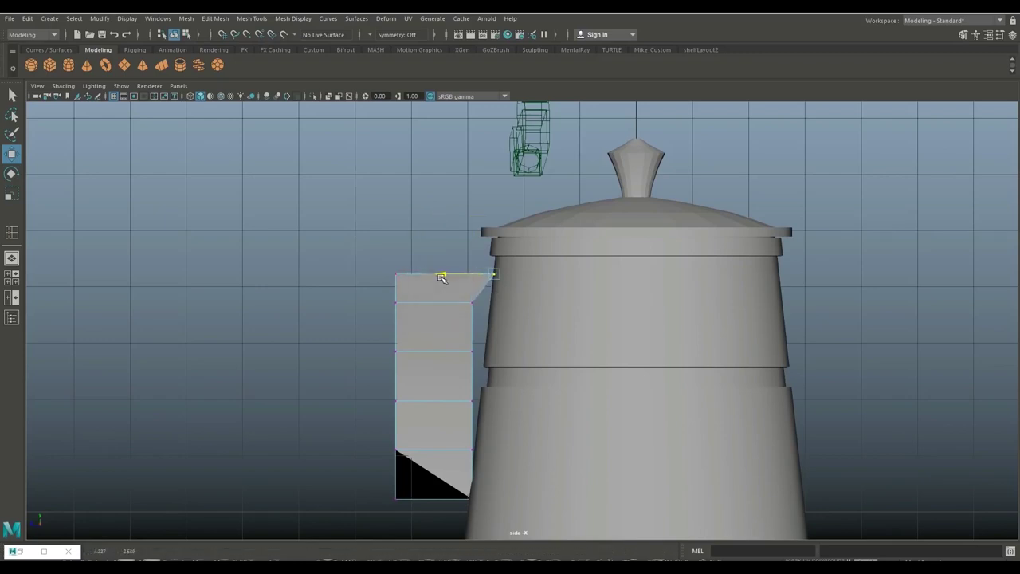
click(469, 307)
drag(423, 302, 454, 303)
click(474, 367)
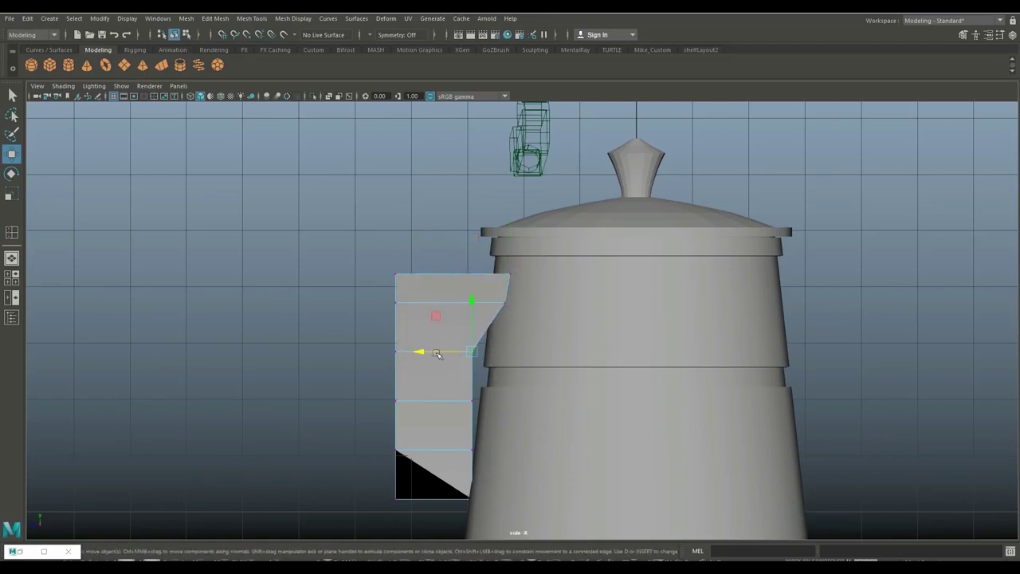
drag(413, 352, 441, 354)
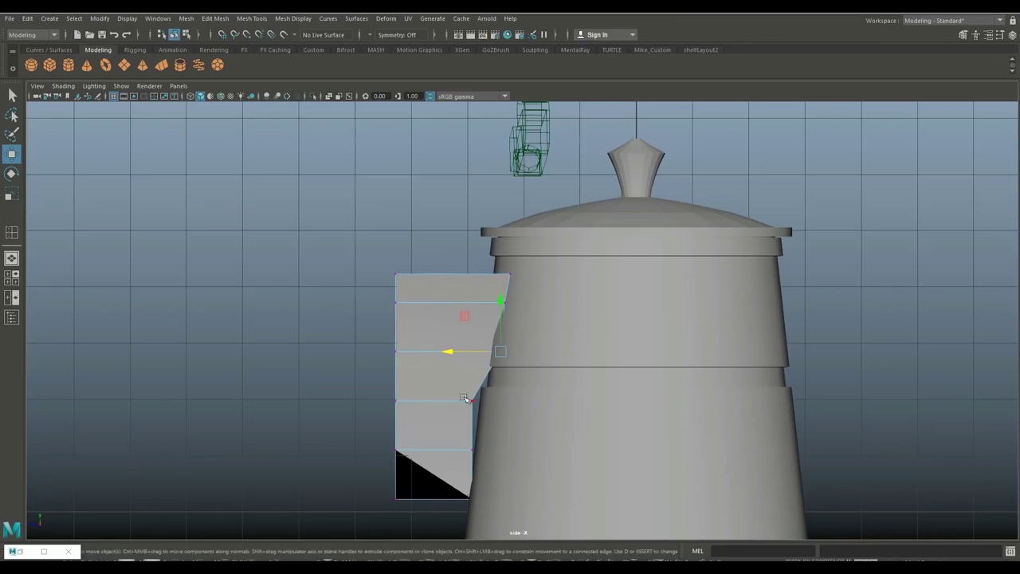
click(459, 396)
drag(421, 400, 441, 406)
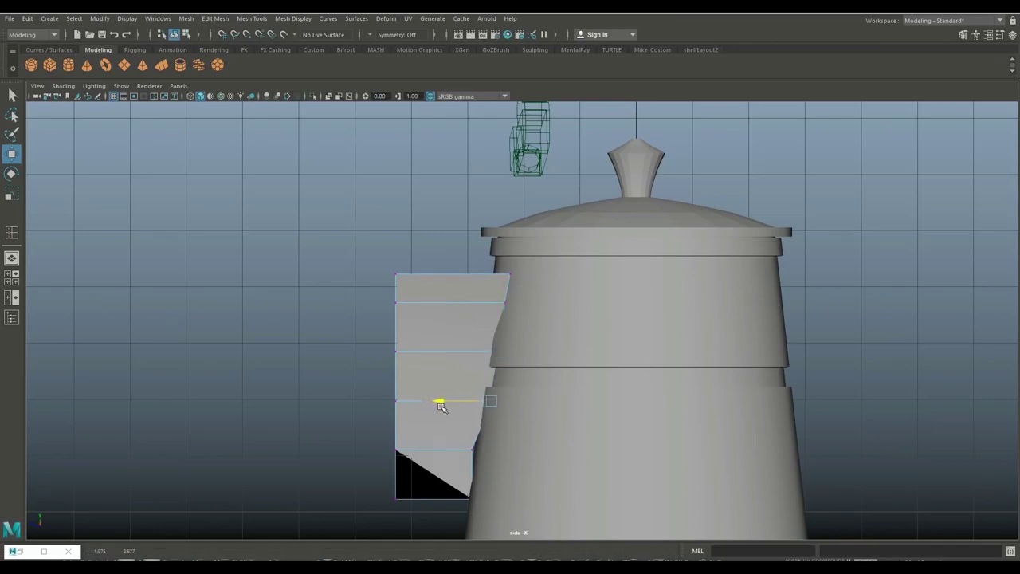
click(474, 453)
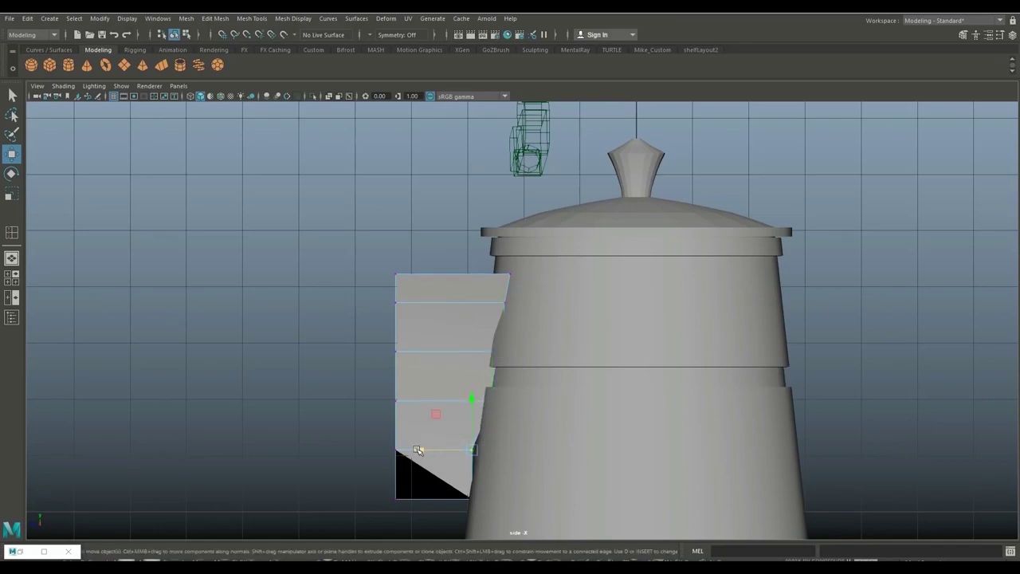
drag(422, 450, 437, 452)
alt+middle_drag(426, 463, 393, 374)
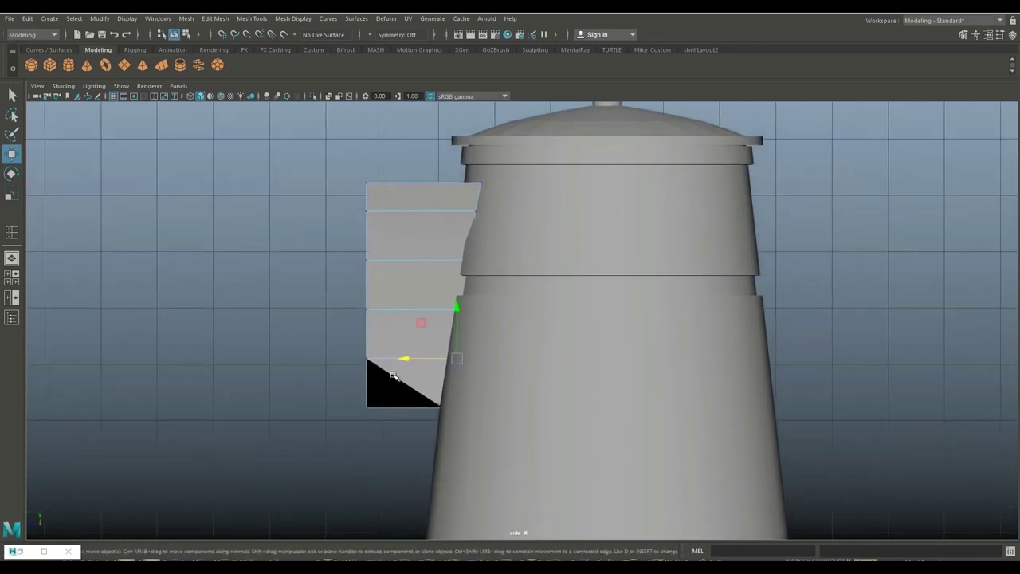
In wireframe view, move the plate's bottom inner corner onto the bucket's lower wall
key(4)
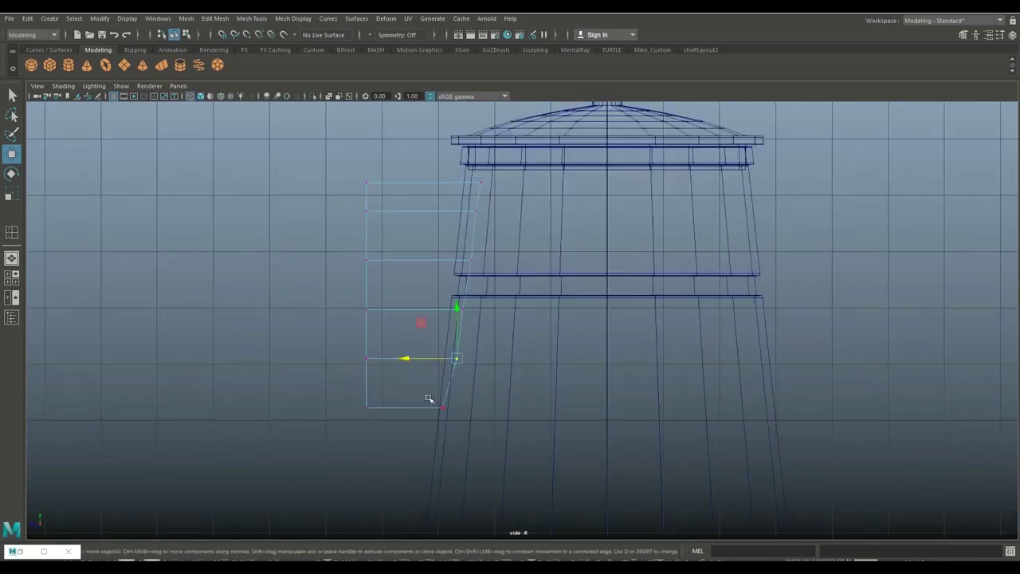
click(438, 409)
drag(392, 409, 401, 410)
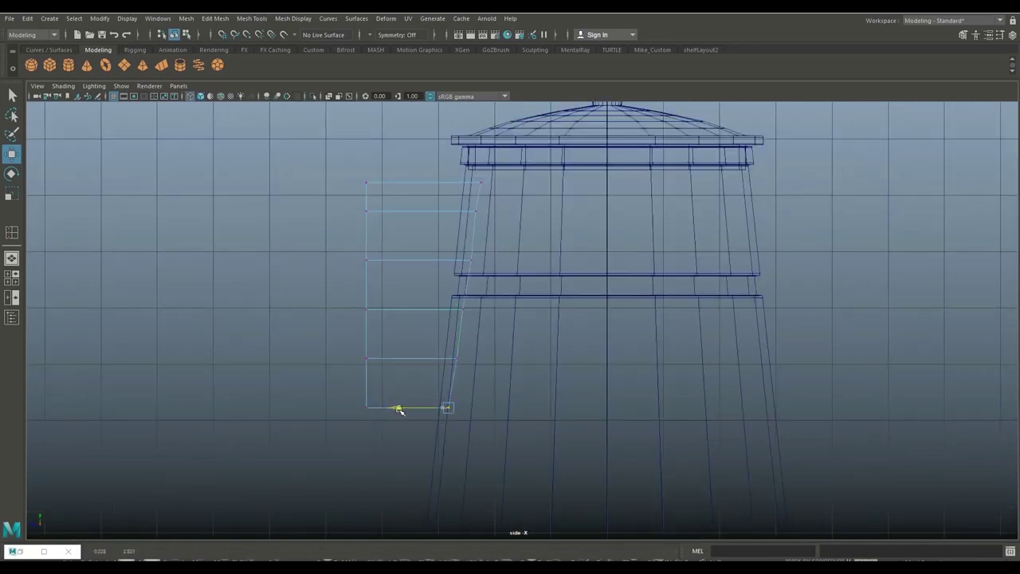
Nudge the middle and upper inner-edge vertices onto the bucket outline
alt+middle_drag(456, 313, 471, 369)
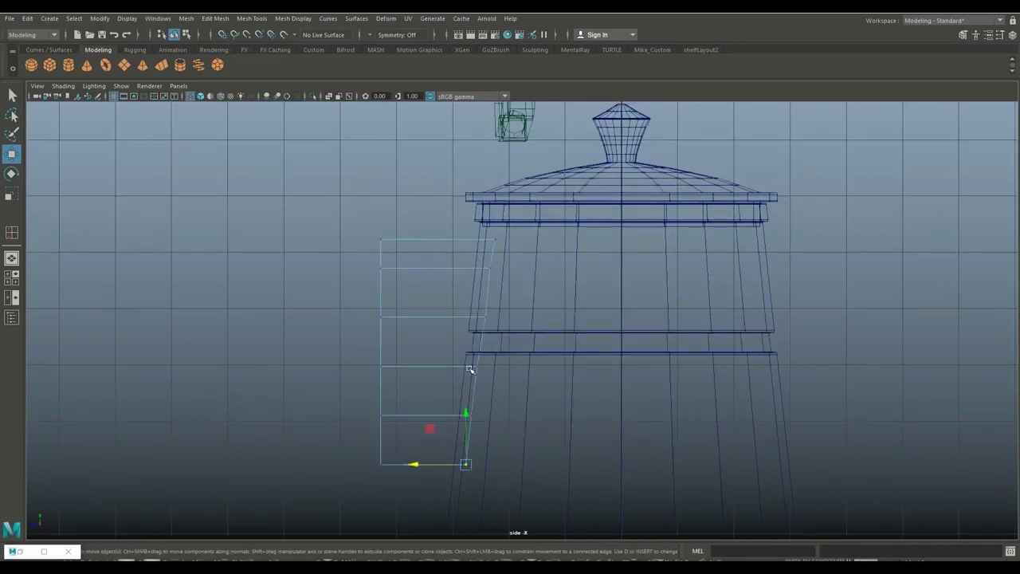
click(483, 375)
drag(431, 366, 433, 368)
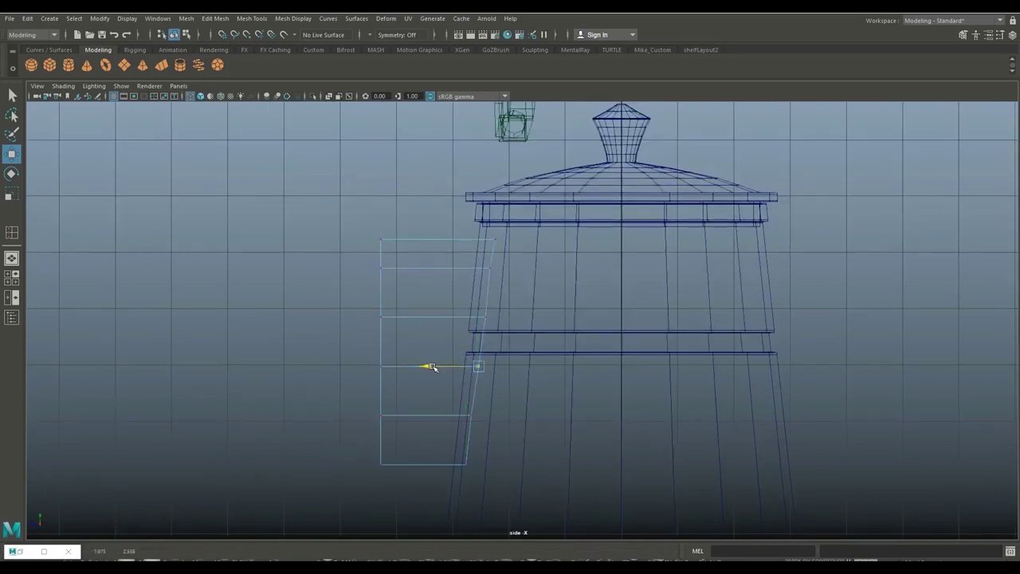
click(484, 278)
drag(446, 269, 440, 266)
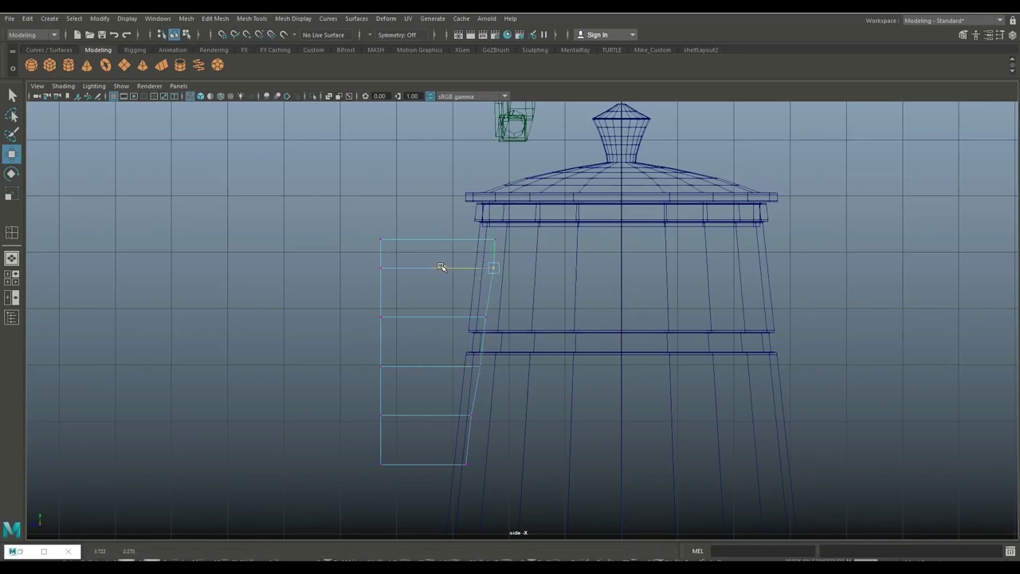
In the side view, slide the spout plane's left-column vertices along X toward the pot so it narrows downward
click(383, 477)
drag(329, 463, 398, 487)
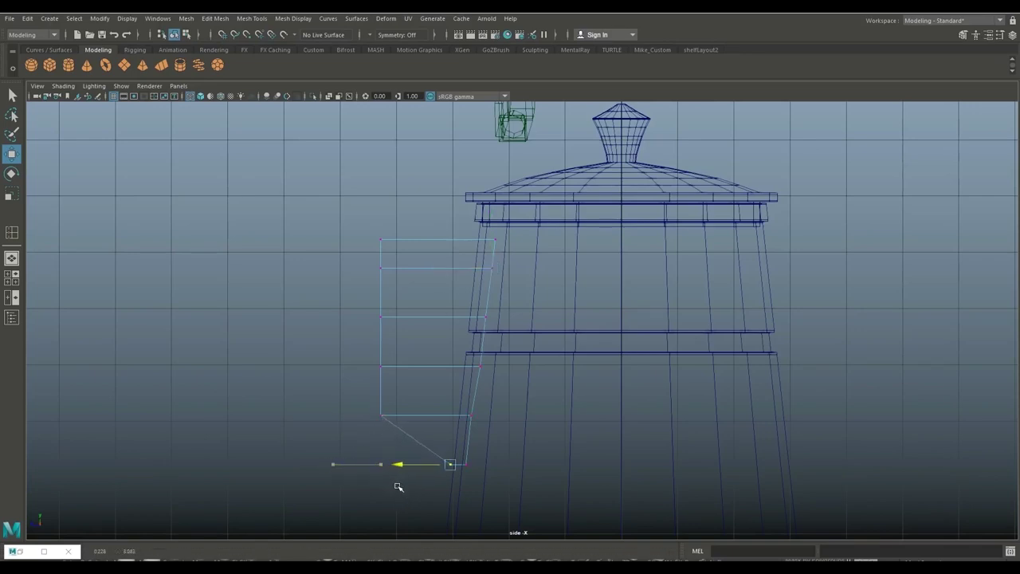
click(368, 425)
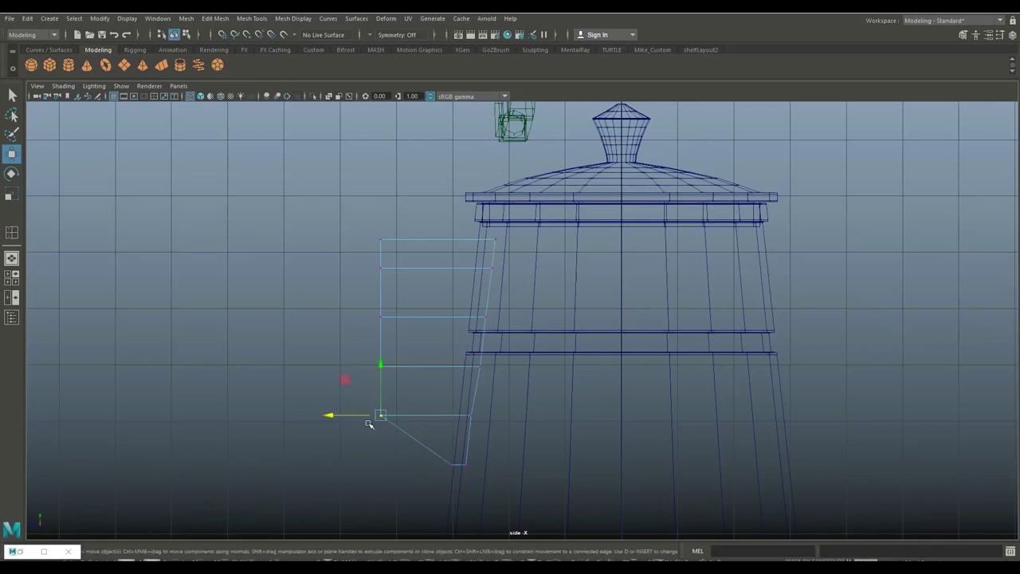
drag(330, 415, 385, 415)
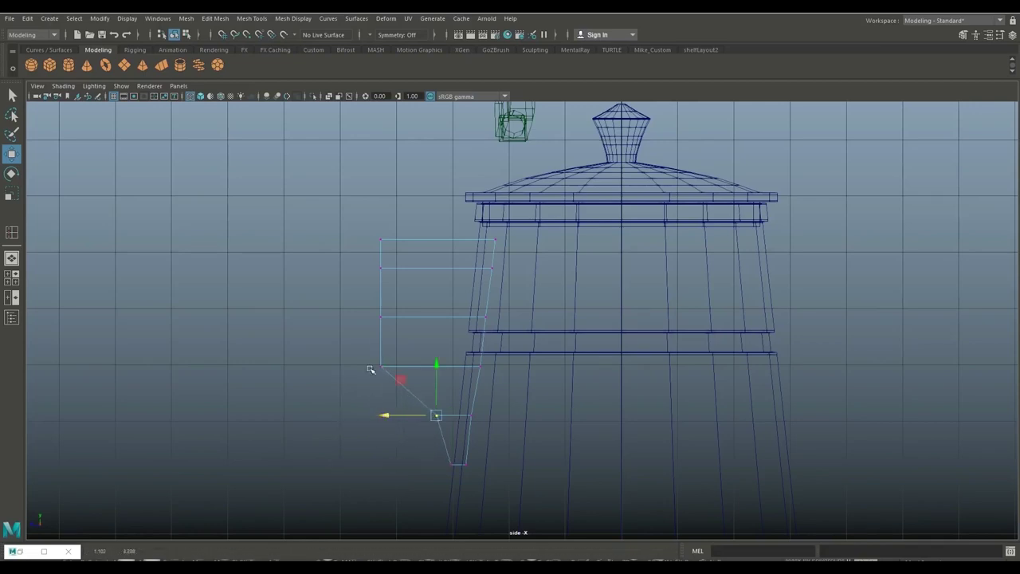
click(377, 267)
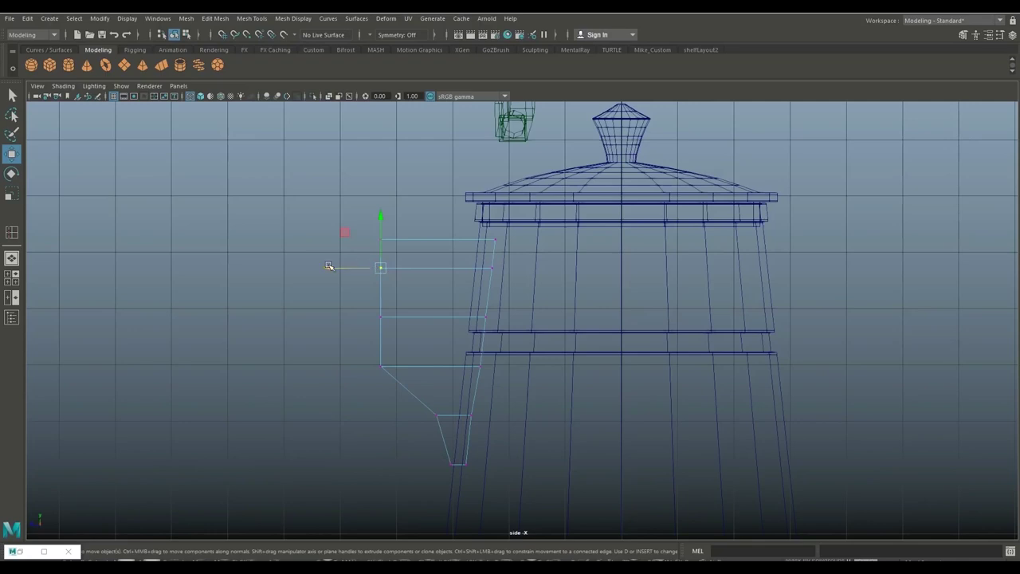
drag(329, 266, 341, 274)
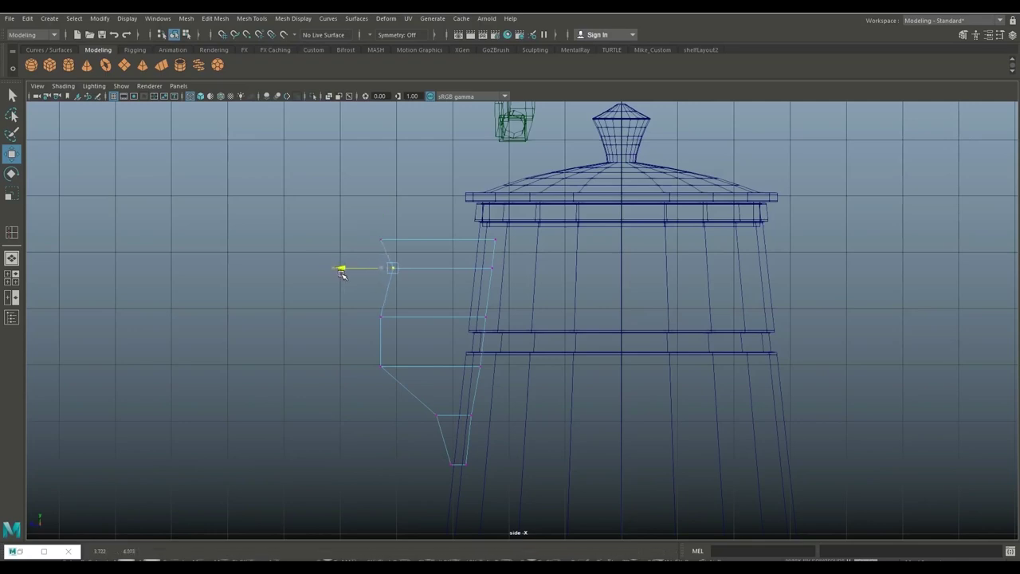
click(380, 320)
mouse_move(331, 318)
mouse_down()
mouse_move(366, 338)
mouse_move(368, 385)
mouse_move(380, 390)
mouse_up()
click(377, 364)
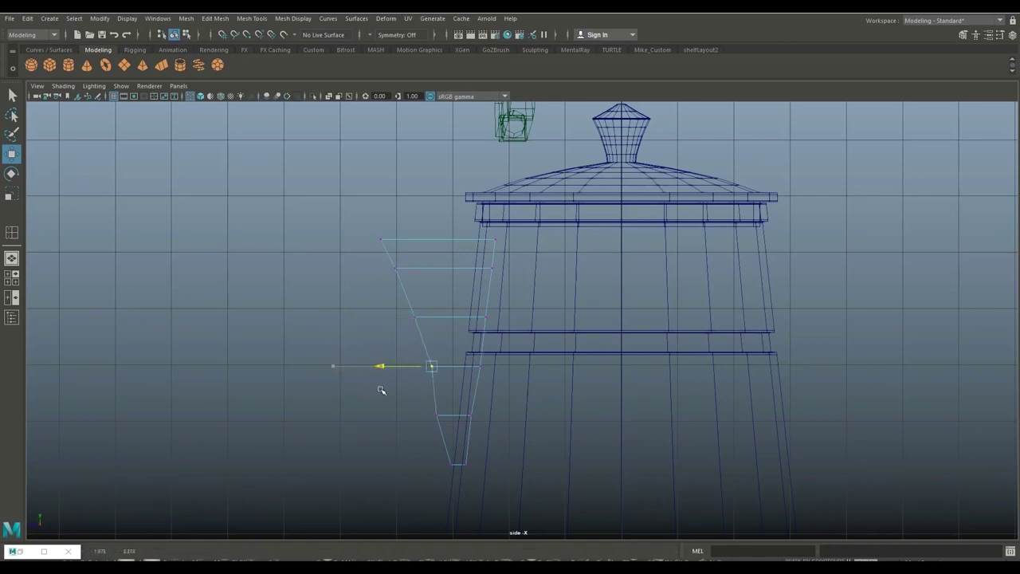
click(438, 419)
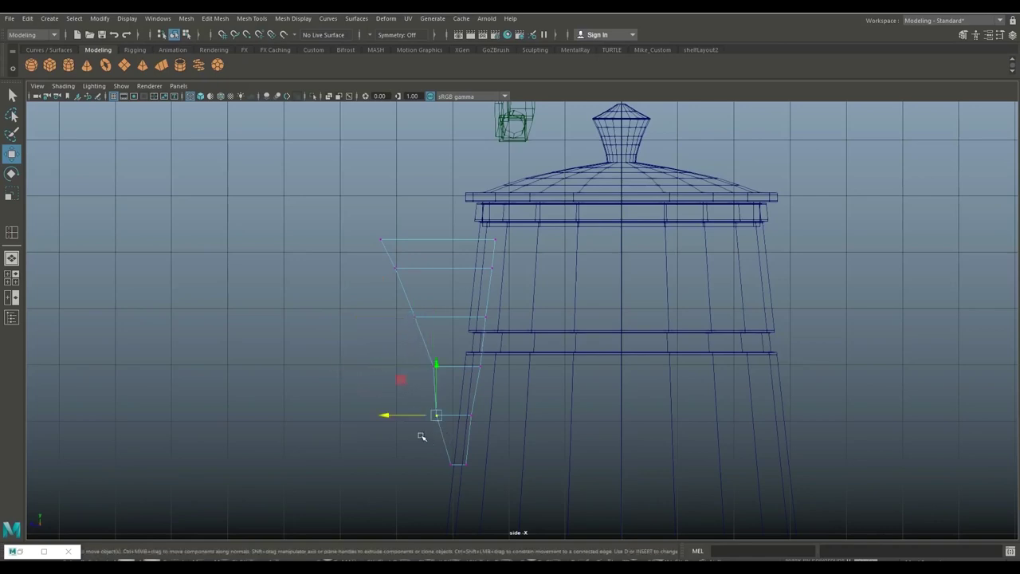
drag(385, 417, 398, 422)
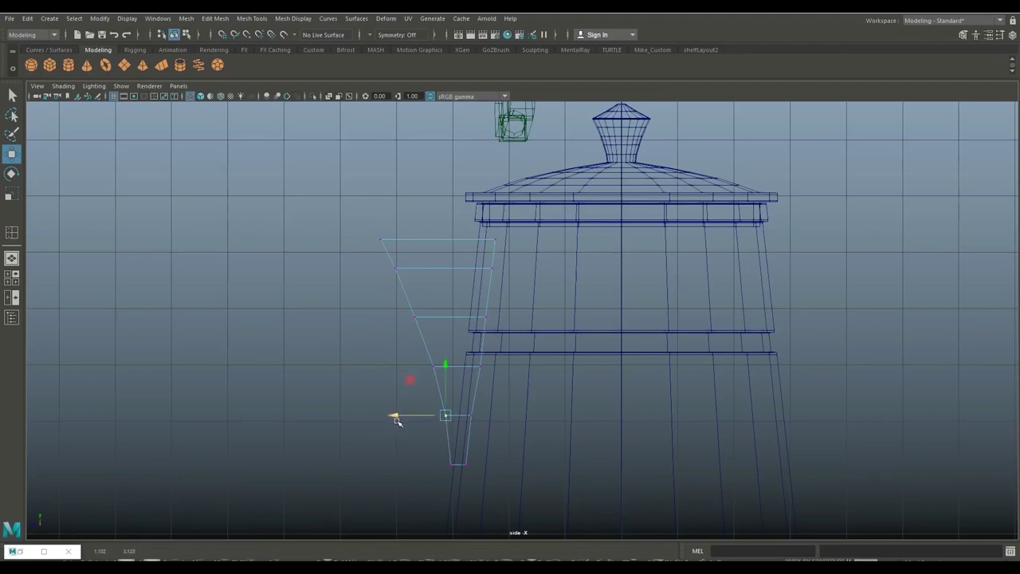
click(12, 278)
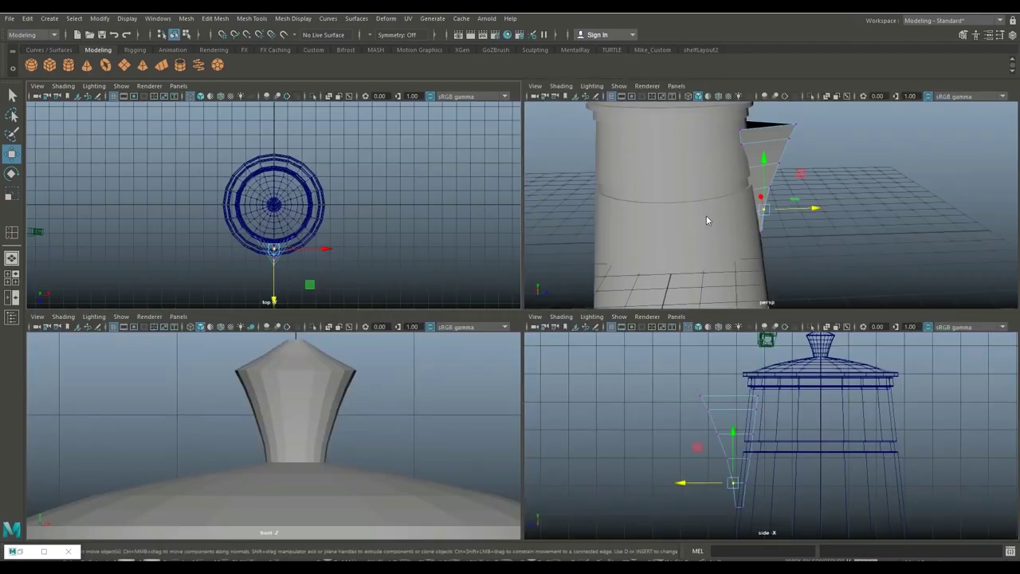
In a maximised perspective view, move the spout's two upper corner vertices toward the pot body
key(space)
alt+right_drag(696, 240, 687, 259)
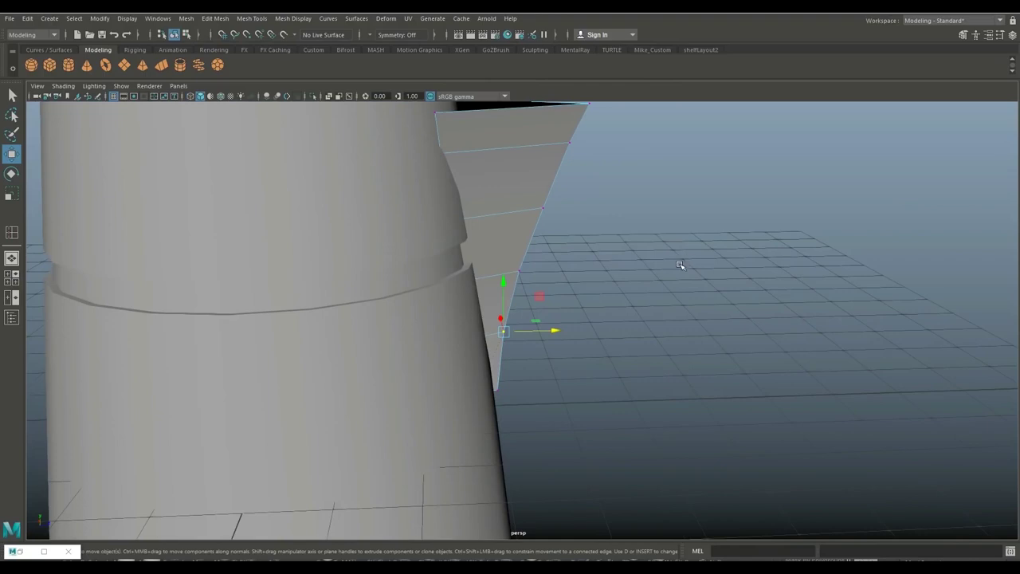
mouse_move(680, 266)
alt+mouse_down()
mouse_move(713, 351)
mouse_move(662, 372)
mouse_move(616, 359)
alt+mouse_up()
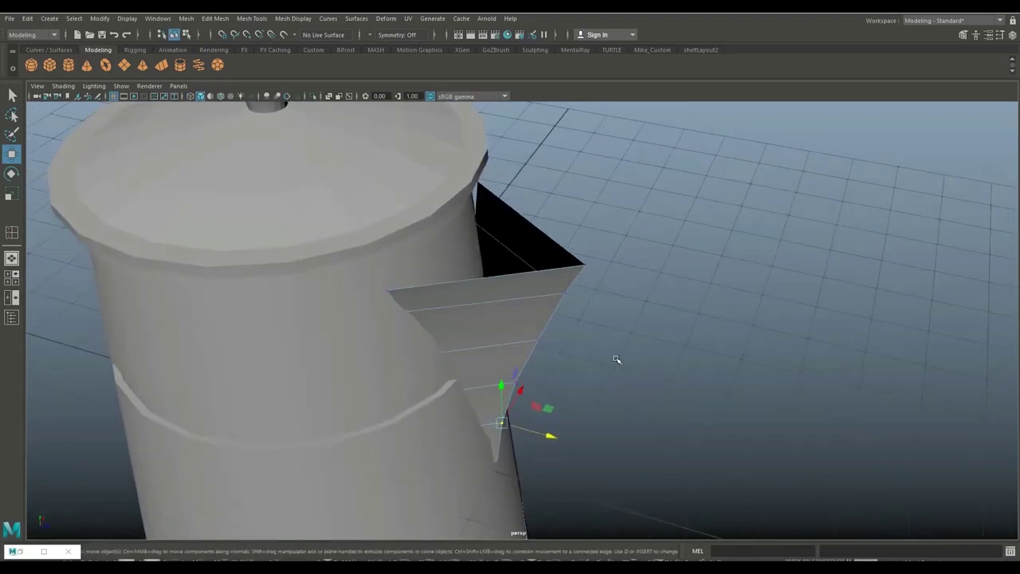
shift+click(386, 292)
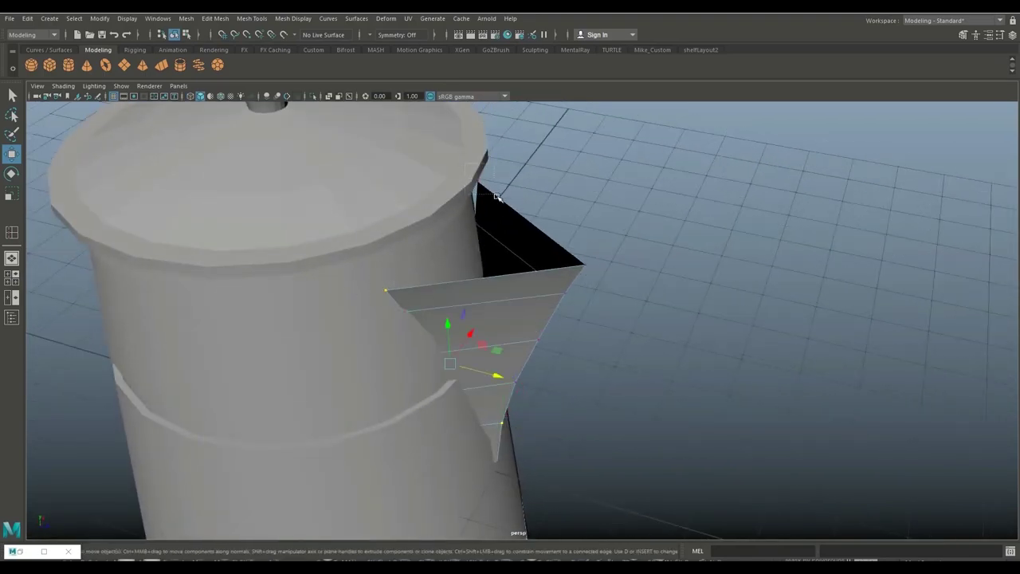
shift+drag(495, 196, 495, 197)
mouse_move(516, 348)
mouse_down()
mouse_move(505, 349)
mouse_move(537, 351)
mouse_up()
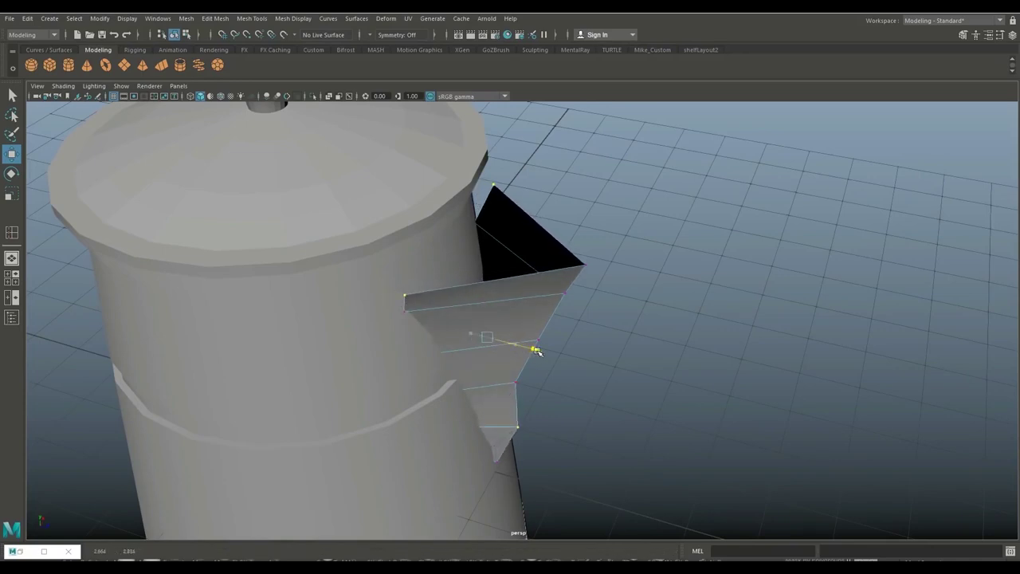
click(546, 363)
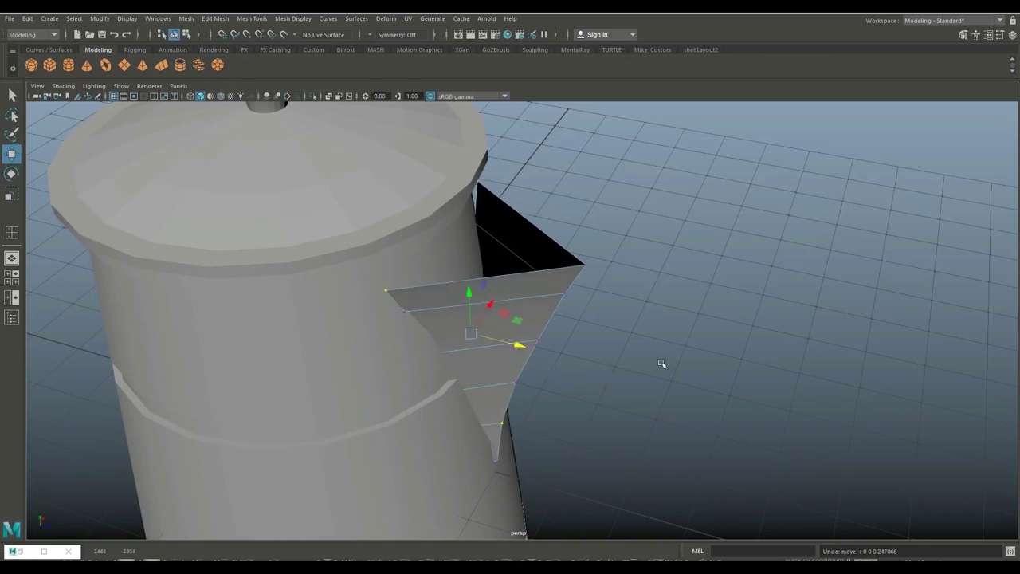
Select the spout's corner vertex and a nearby top vertex, then turn the spout to face the camera
click(394, 295)
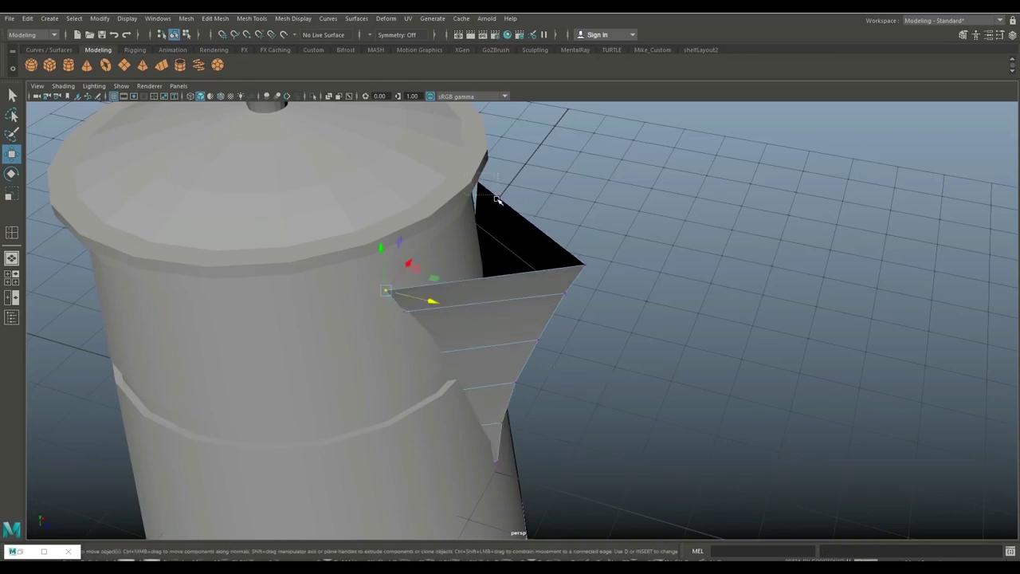
shift+drag(496, 199, 496, 200)
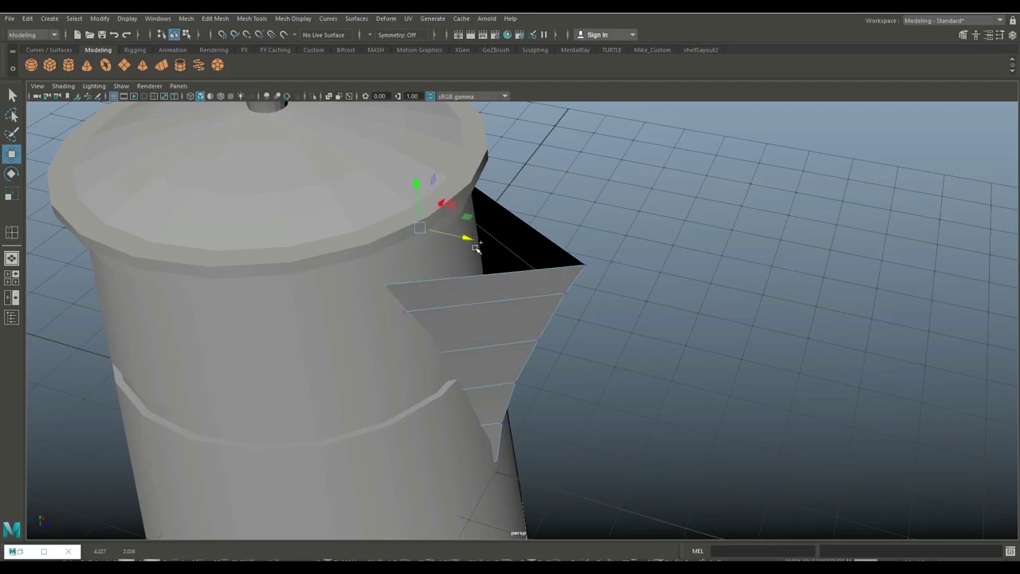
mouse_move(471, 239)
alt+mouse_down()
mouse_move(551, 309)
mouse_move(597, 328)
mouse_move(485, 319)
alt+mouse_up()
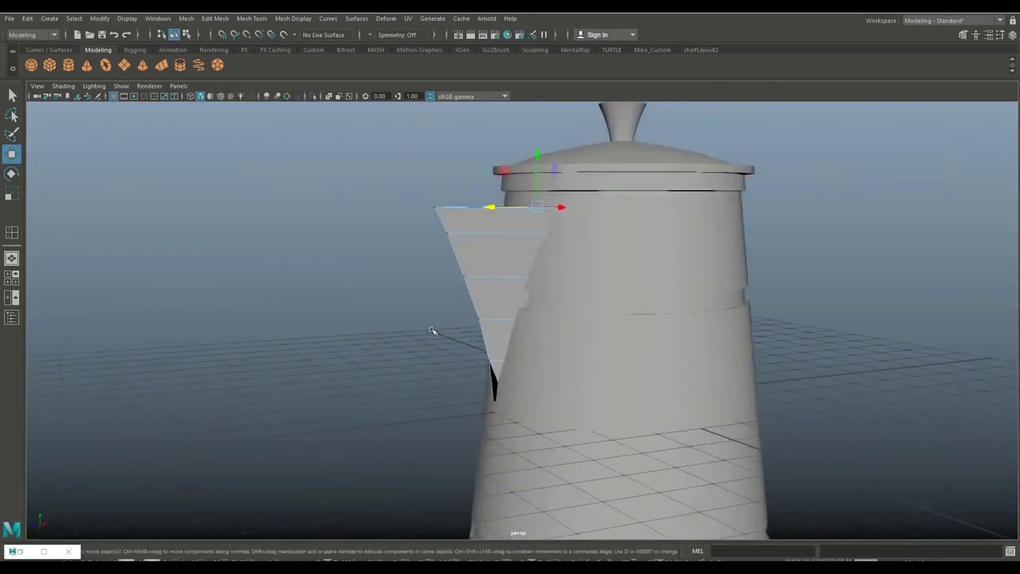
scroll(364, 303, up, 5)
scroll(302, 183, up, 3)
mouse_move(320, 237)
alt+mouse_down()
mouse_move(359, 230)
mouse_move(337, 225)
mouse_move(433, 220)
mouse_move(430, 236)
alt+mouse_up()
In wireframe, slide the spout's bottom vertex sideways into the pot wall
key(4)
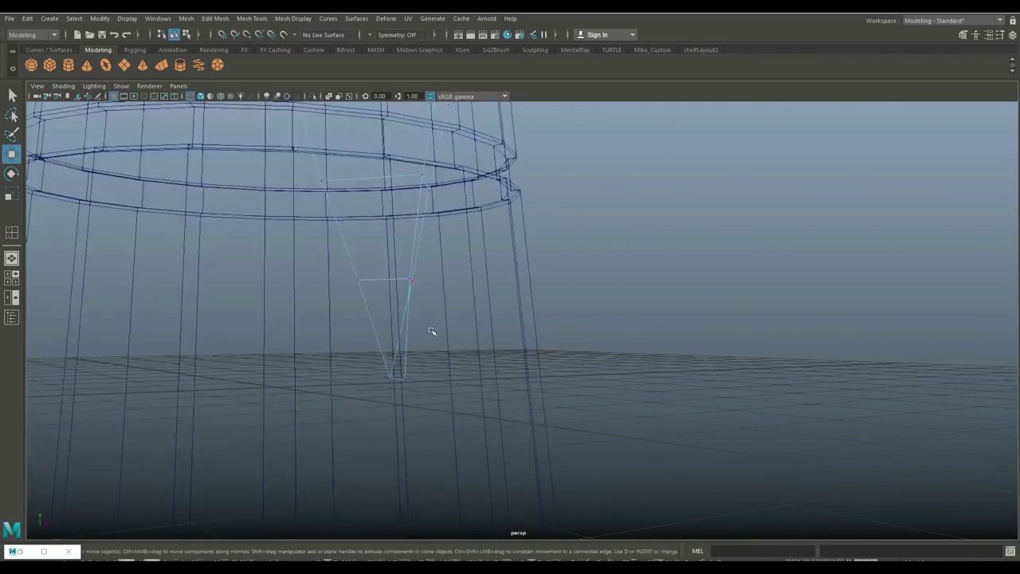
mouse_move(431, 333)
alt+mouse_down()
mouse_move(488, 330)
mouse_move(462, 319)
mouse_move(411, 329)
mouse_move(462, 294)
alt+mouse_up()
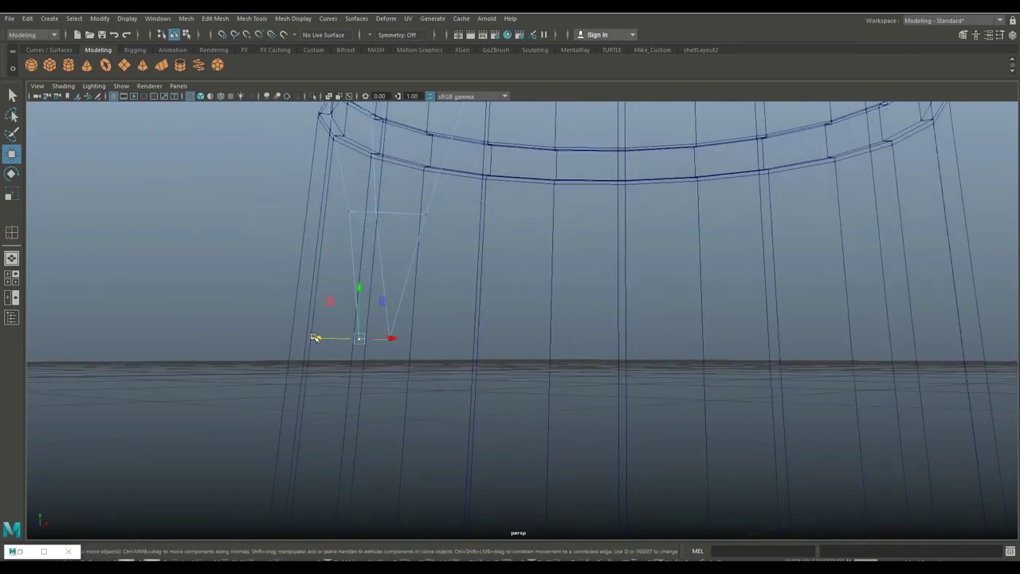
drag(315, 338, 322, 340)
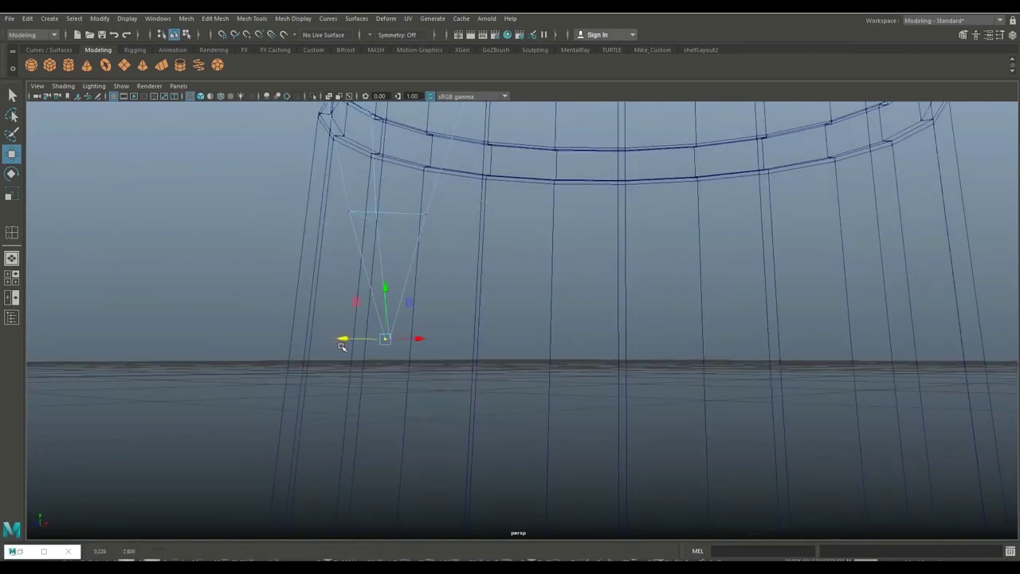
Inspect the spout tip from several angles in shaded and wireframe display
key(5)
scroll(367, 339, down, 2)
scroll(359, 342, up, 4)
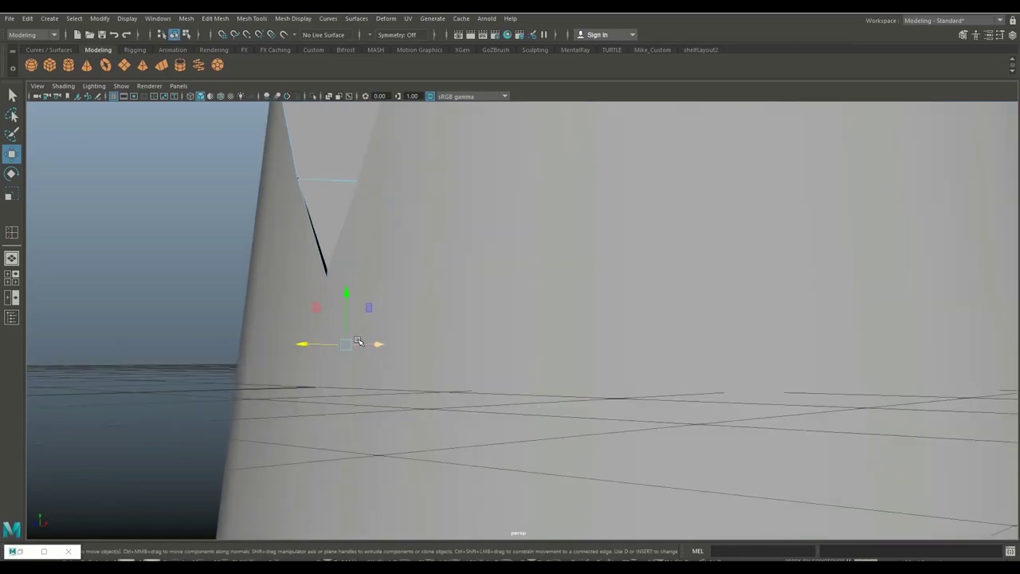
scroll(408, 329, up, 3)
scroll(478, 444, down, 2)
mouse_move(497, 445)
alt+mouse_down()
mouse_move(444, 423)
mouse_move(423, 441)
mouse_move(485, 339)
mouse_move(535, 298)
mouse_move(506, 342)
mouse_move(569, 337)
mouse_move(502, 340)
alt+mouse_up()
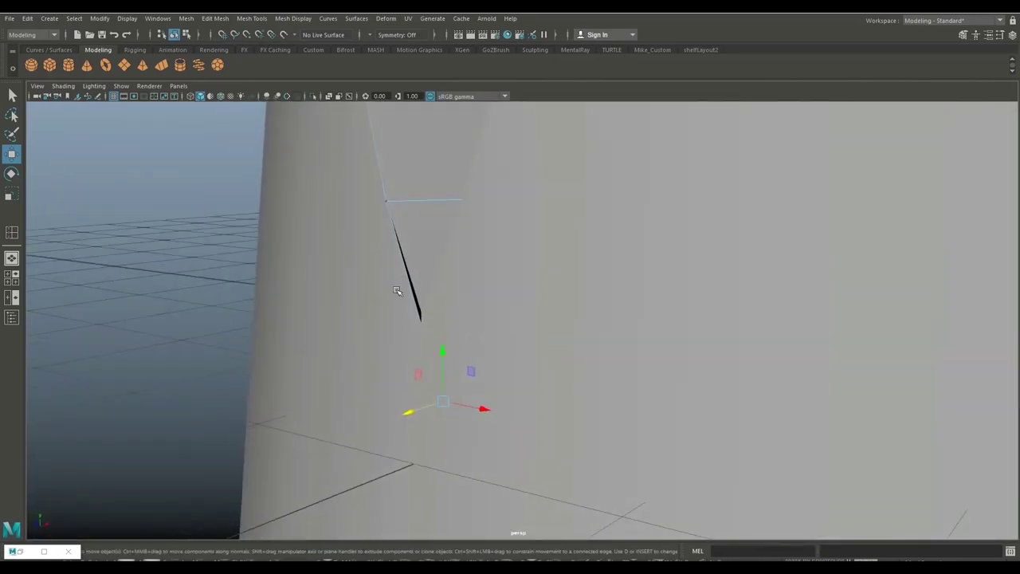
alt+drag(413, 277, 413, 273)
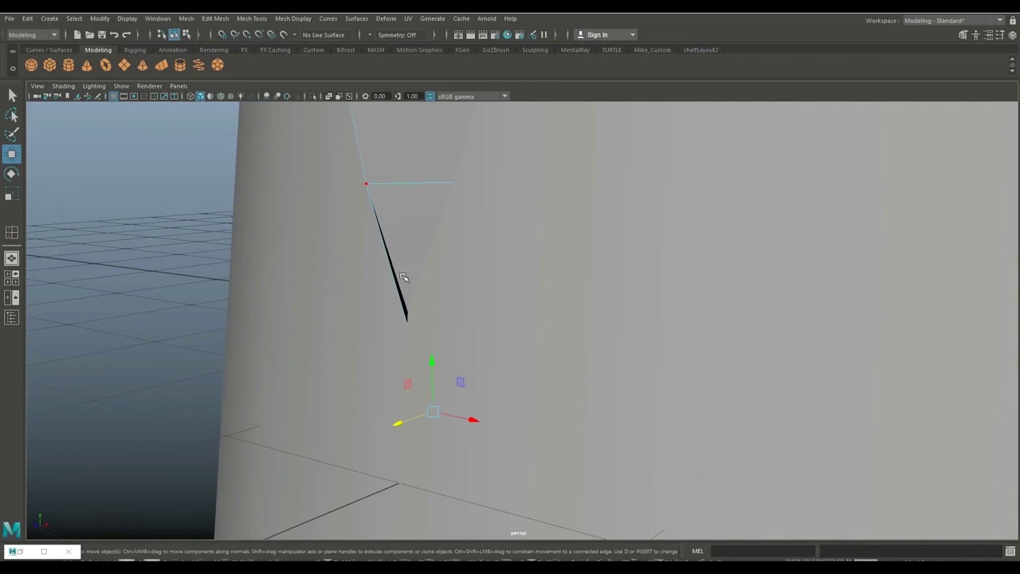
key(4)
mouse_move(447, 345)
alt+mouse_down()
mouse_move(449, 356)
mouse_move(456, 321)
mouse_move(513, 257)
mouse_move(482, 264)
mouse_move(479, 311)
mouse_move(494, 339)
mouse_move(481, 318)
mouse_move(492, 319)
mouse_move(481, 322)
alt+mouse_up()
Insert an edge loop across the lower part of the spout near its tip
key(r)
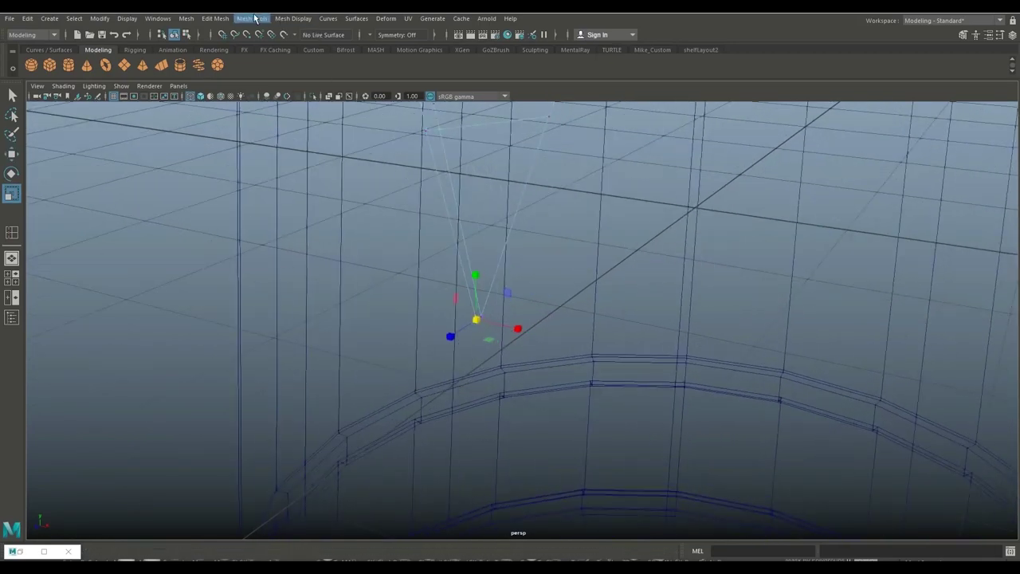
click(252, 18)
click(325, 99)
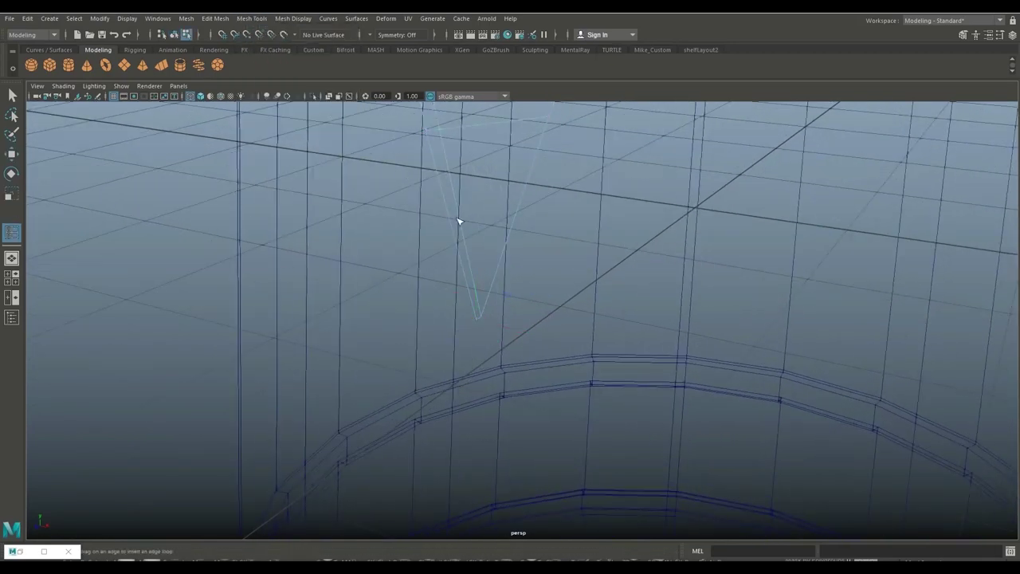
click(473, 300)
Set the Insert Edge Loop tool to place loops at equal distance from edge
click(252, 18)
mouse_move(252, 19)
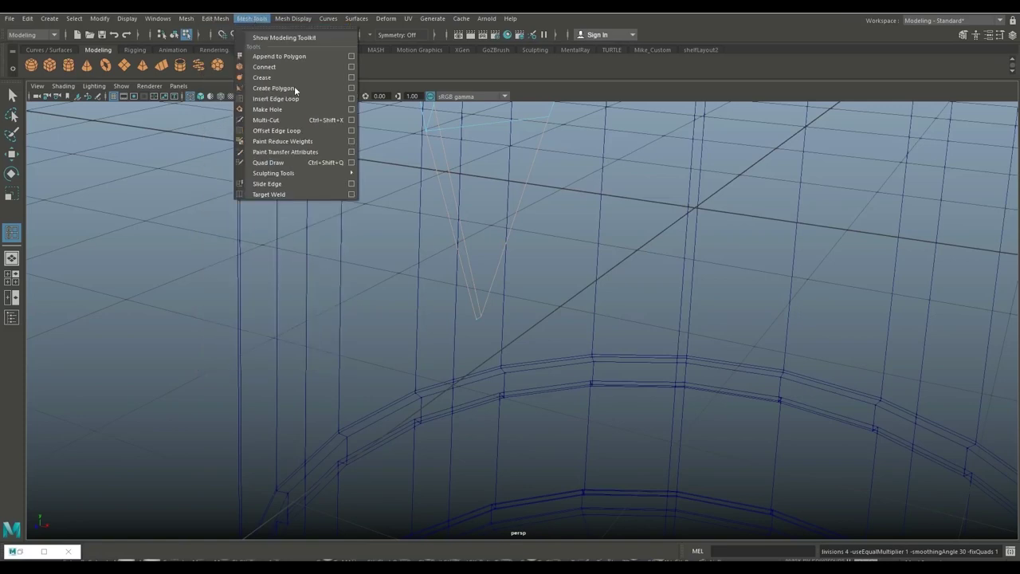
click(350, 99)
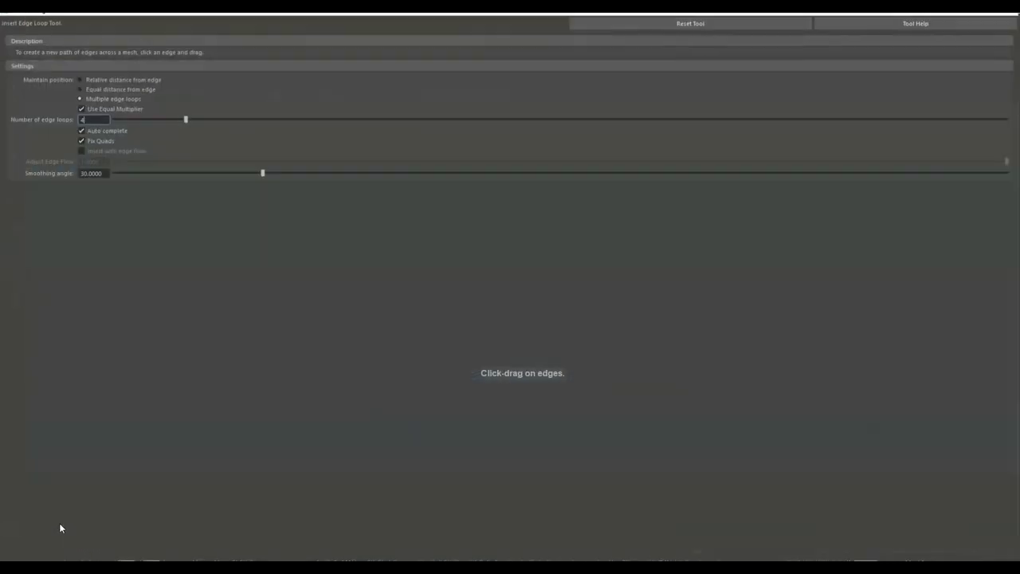
click(81, 87)
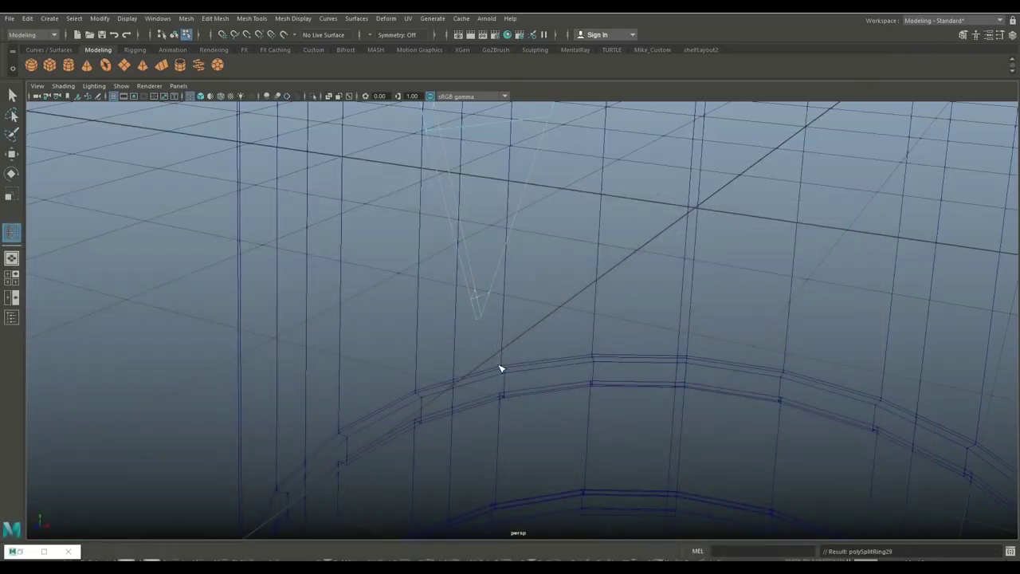
Select the spout's new lower edge vertices and scale them to tighten the V-shaped tip
key(q)
scroll(500, 346, up, 3)
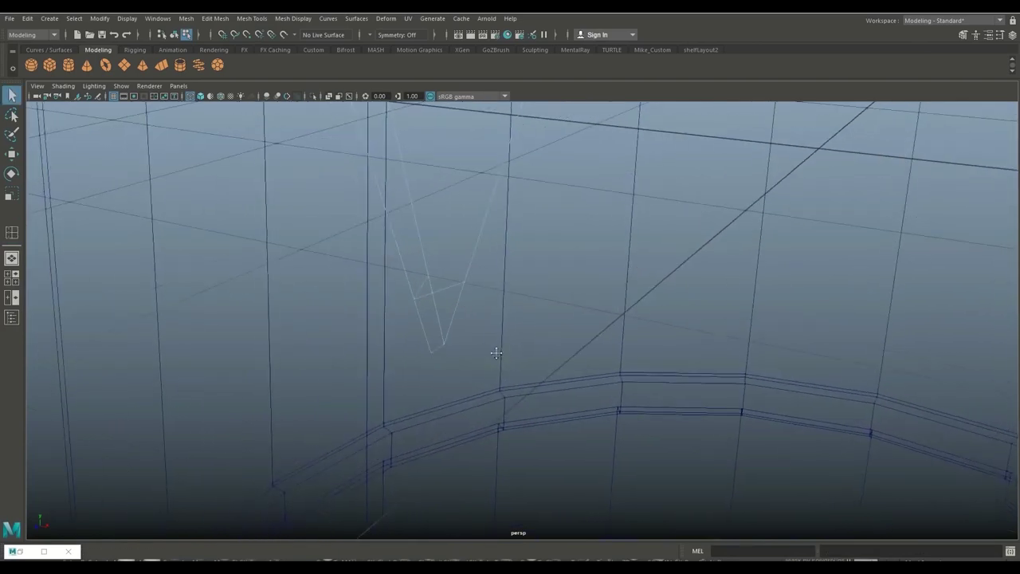
scroll(497, 349, up, 3)
shift+right_drag(474, 295, 470, 286)
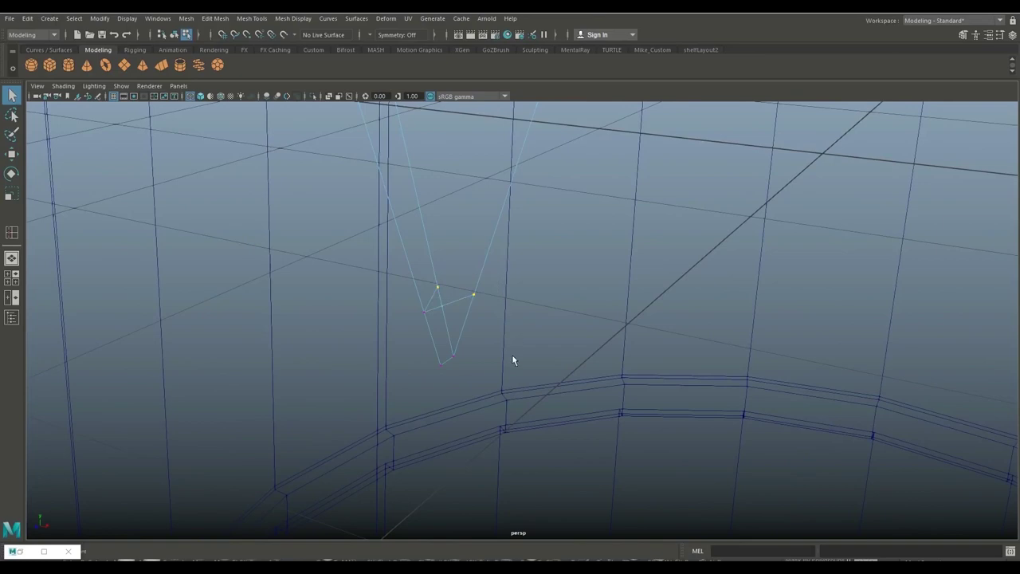
key(r)
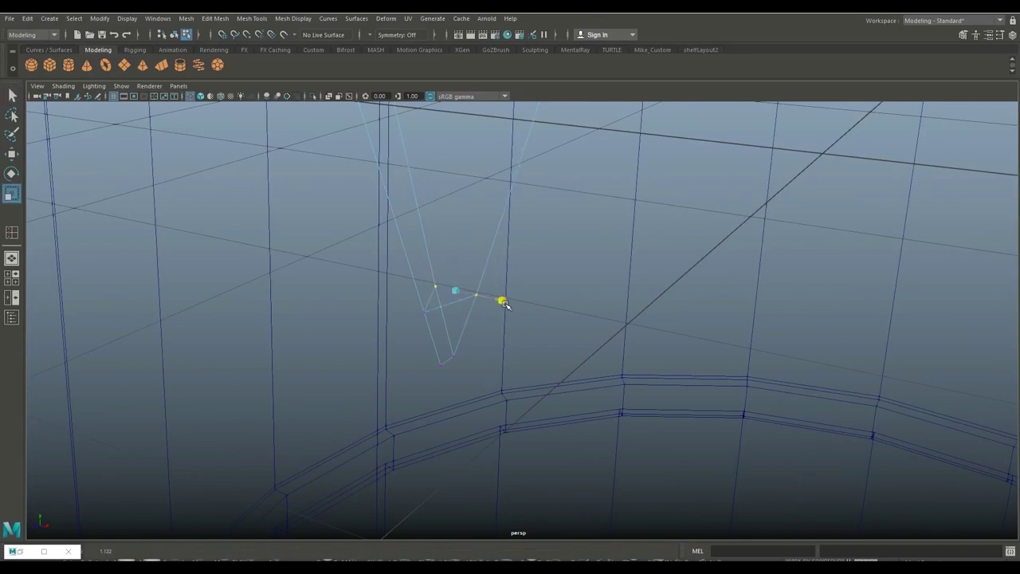
drag(500, 298, 517, 304)
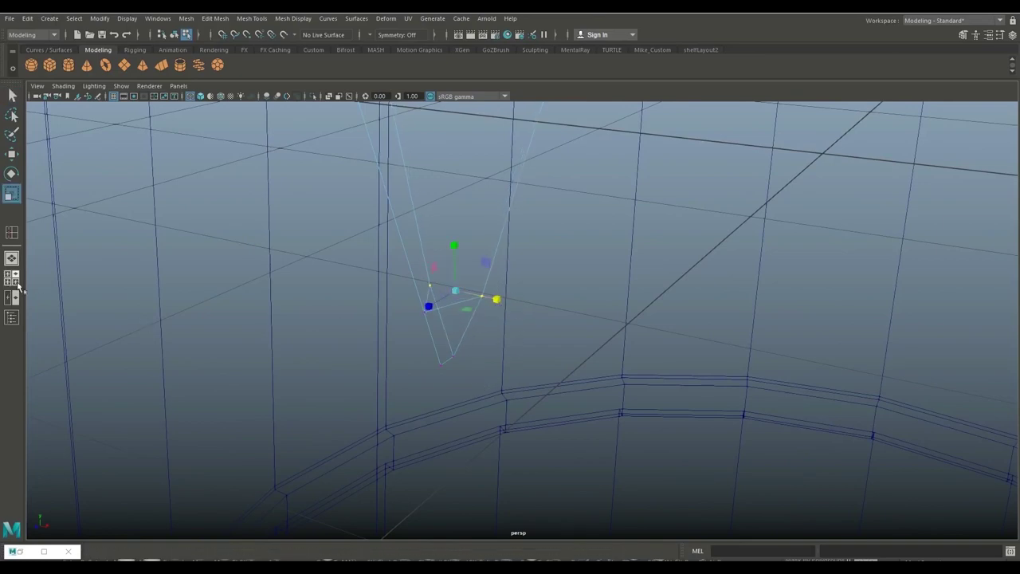
Switch to smooth shading and reframe the view on the whole pot
key(space)
key(space)
key(5)
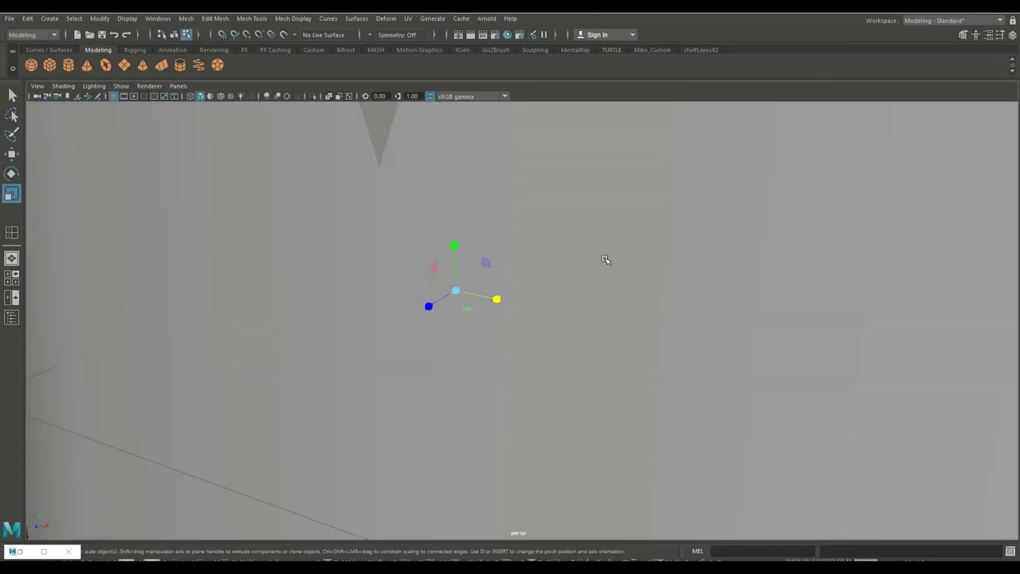
scroll(605, 260, up, 2)
scroll(604, 264, up, 2)
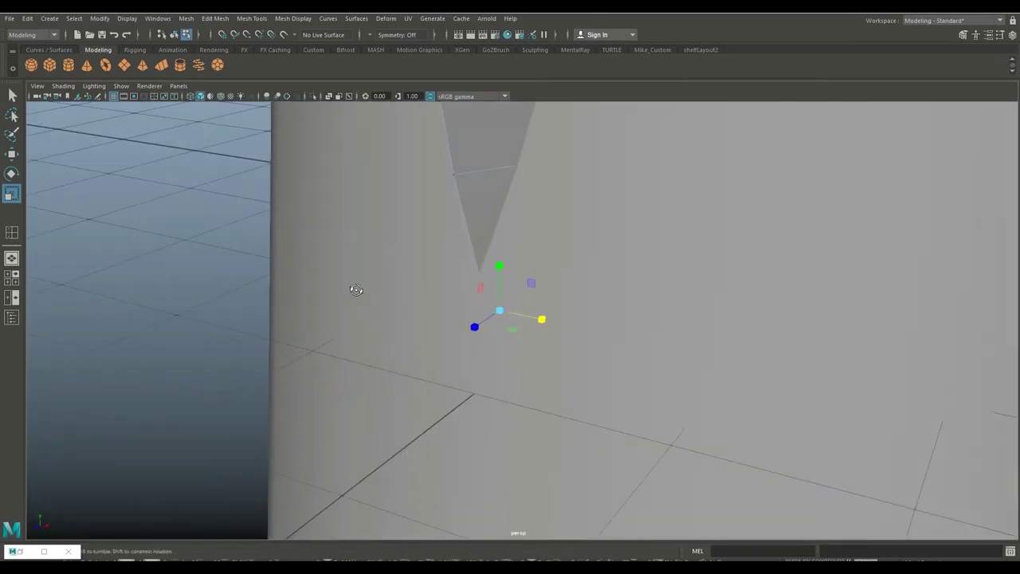
mouse_move(356, 290)
alt+mouse_down()
mouse_move(399, 257)
mouse_move(321, 287)
mouse_move(330, 308)
mouse_move(310, 346)
alt+mouse_up()
scroll(321, 287, down, 3)
scroll(326, 287, down, 5)
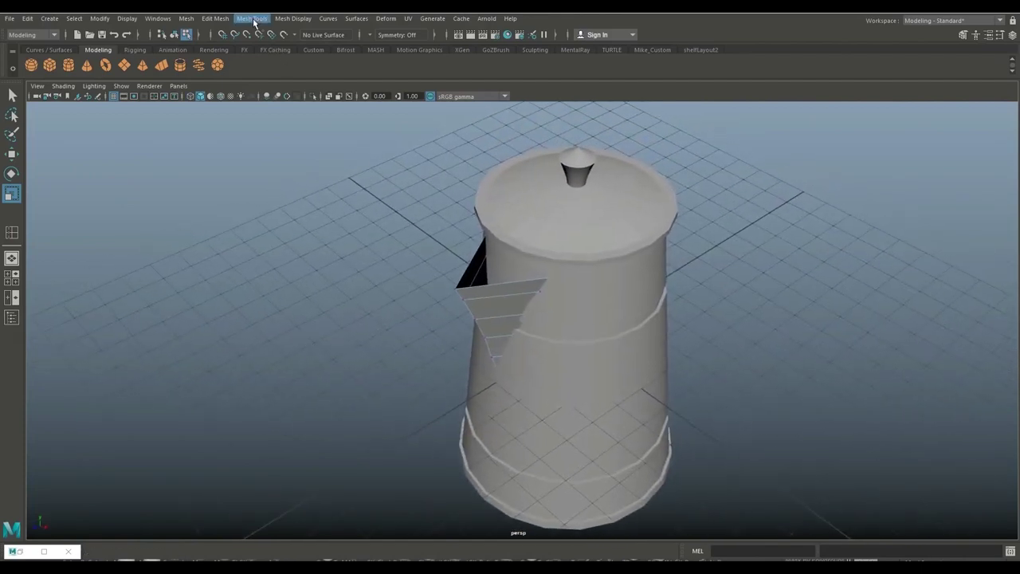
Insert multiple edge loops across the spout flap with the Insert Edge Loop tool
click(250, 19)
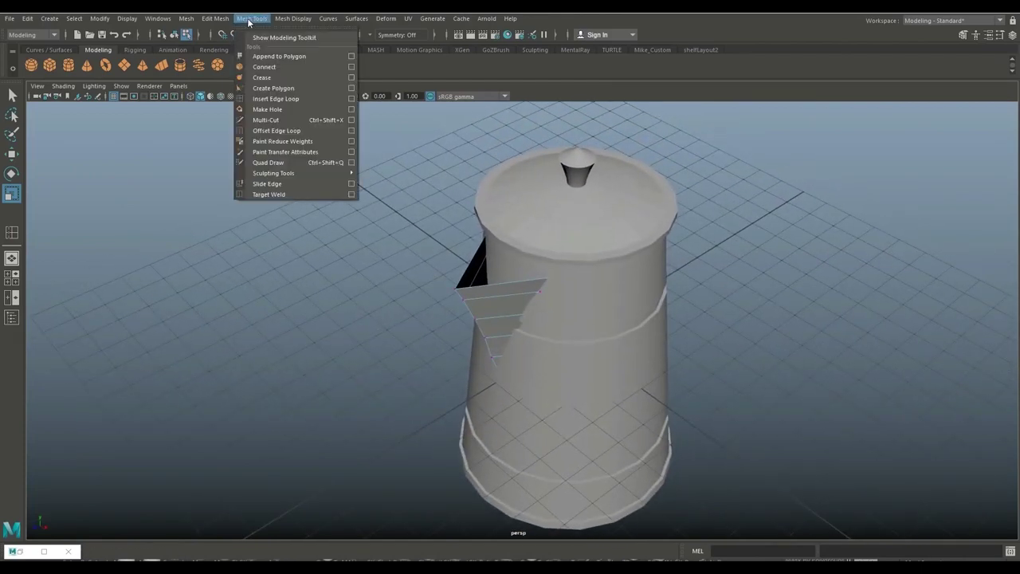
click(353, 100)
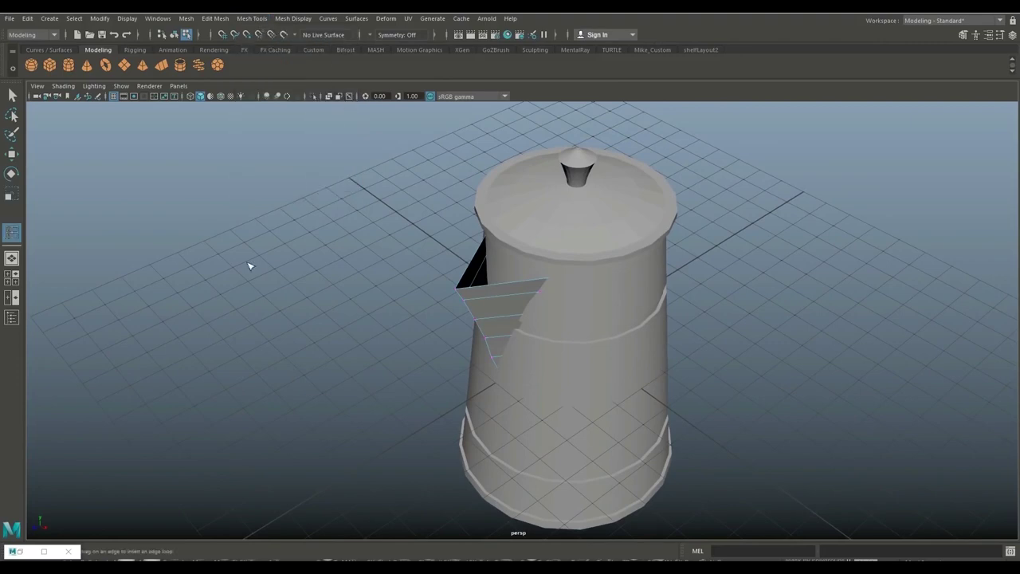
click(43, 551)
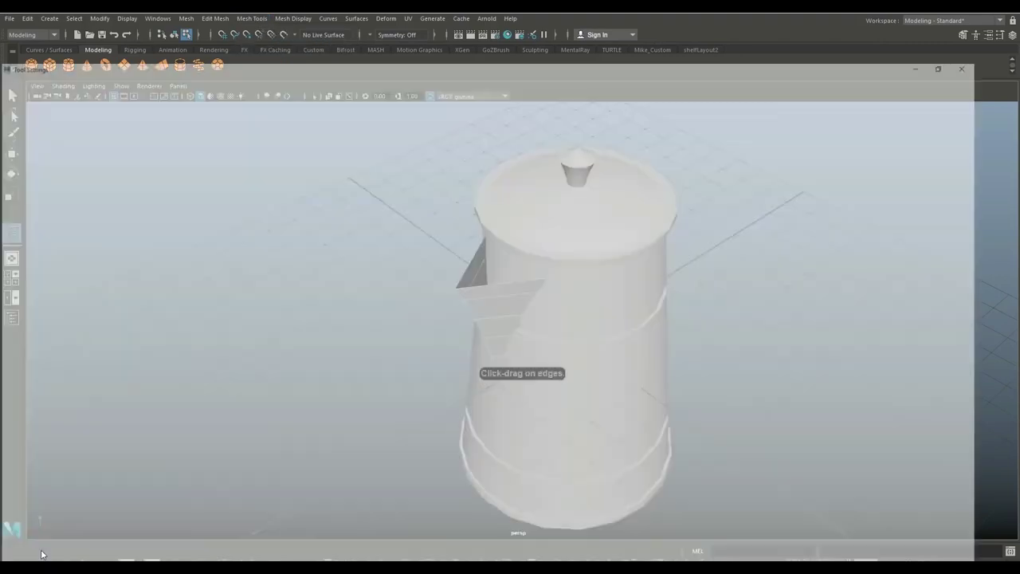
click(82, 97)
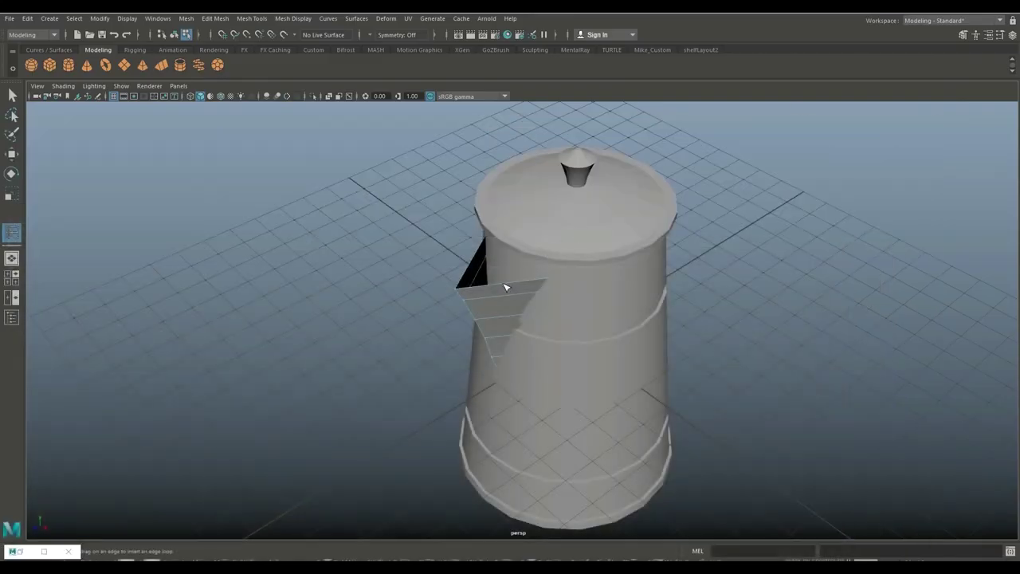
click(506, 287)
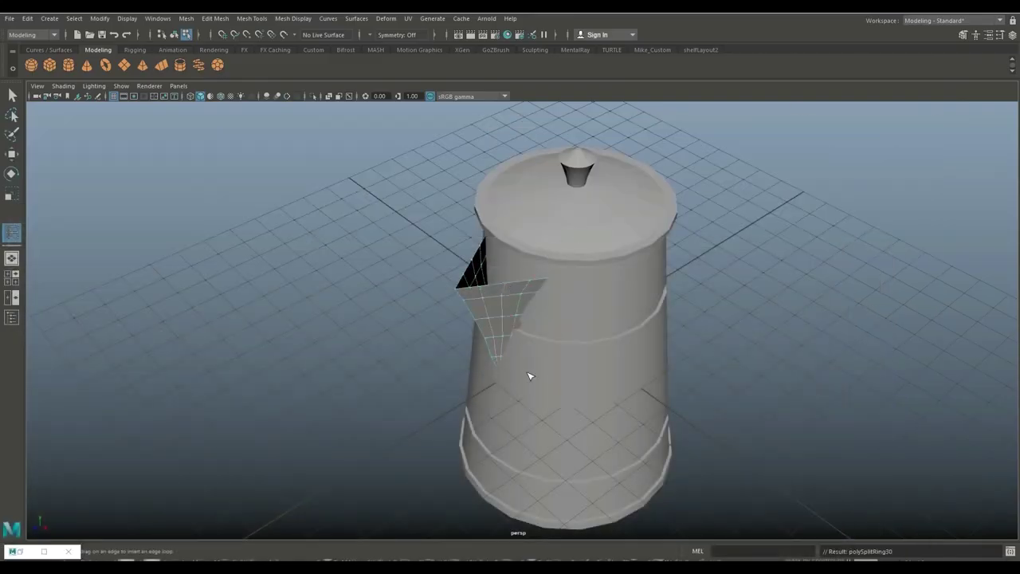
Scale the spout flap's faces to widen it into a flat V-shaped wedge
key(q)
scroll(532, 373, up, 3)
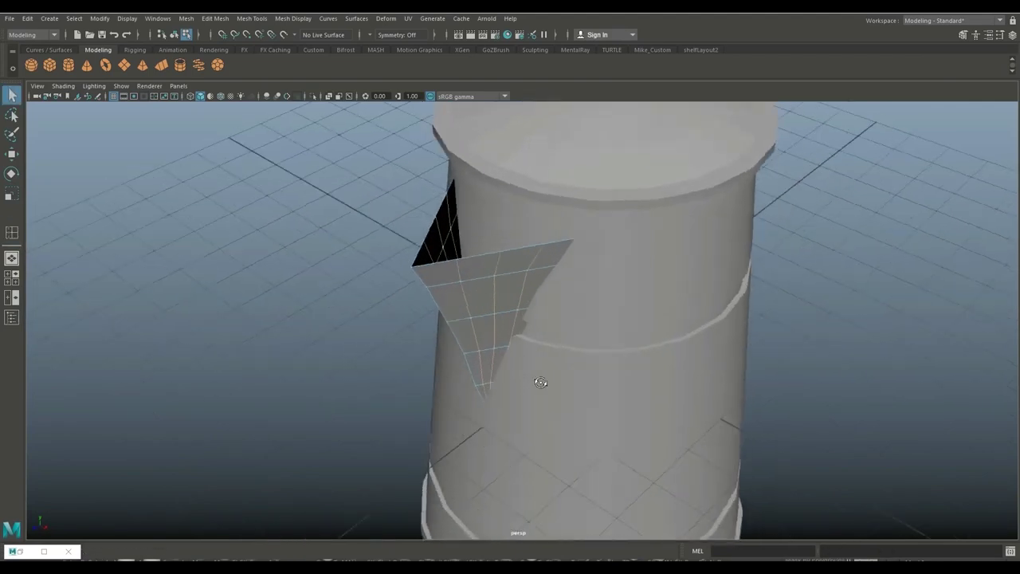
mouse_move(538, 381)
alt+mouse_down()
mouse_move(579, 379)
mouse_move(547, 378)
alt+mouse_up()
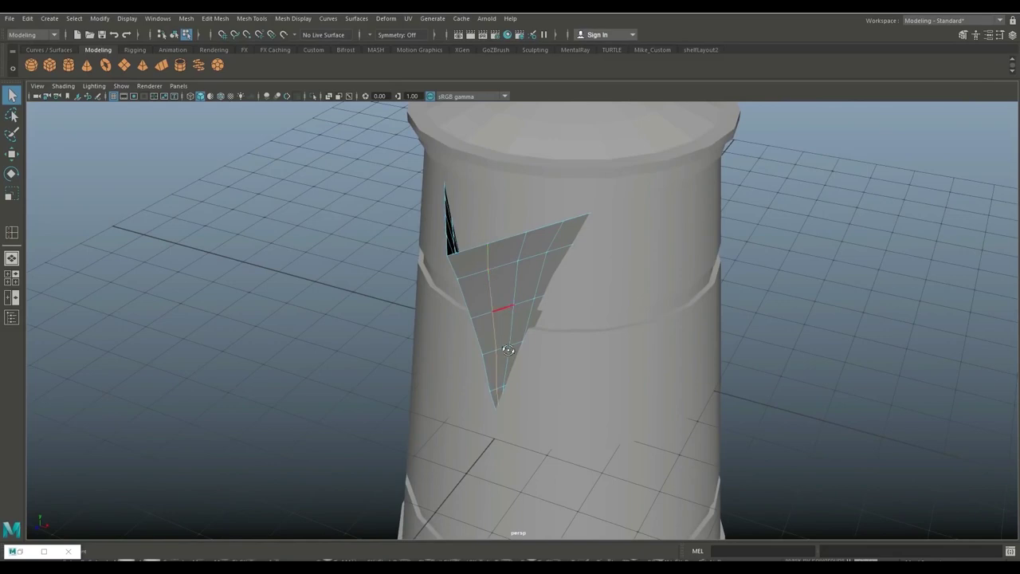
alt+drag(509, 350, 533, 355)
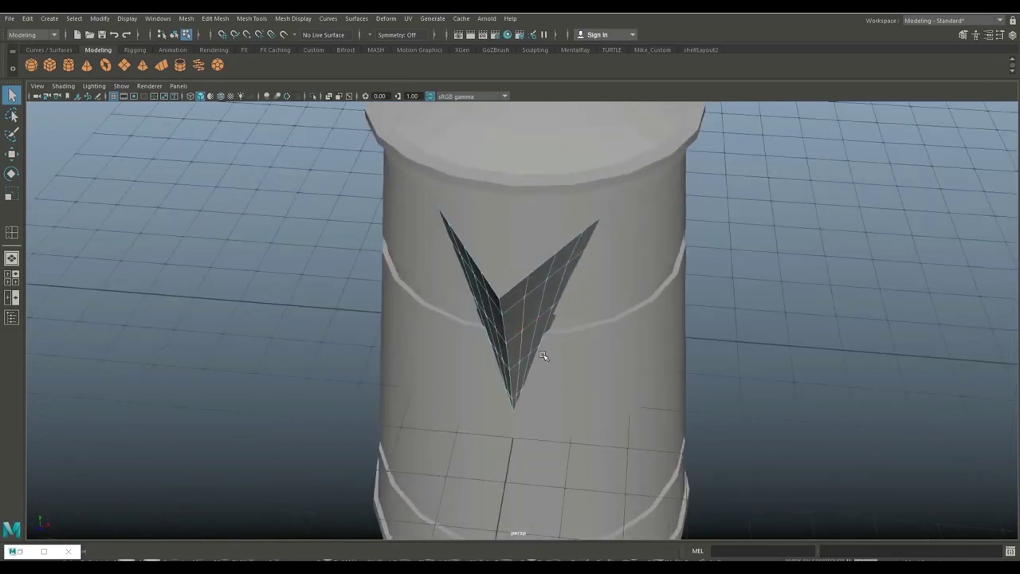
key(r)
drag(559, 359, 569, 363)
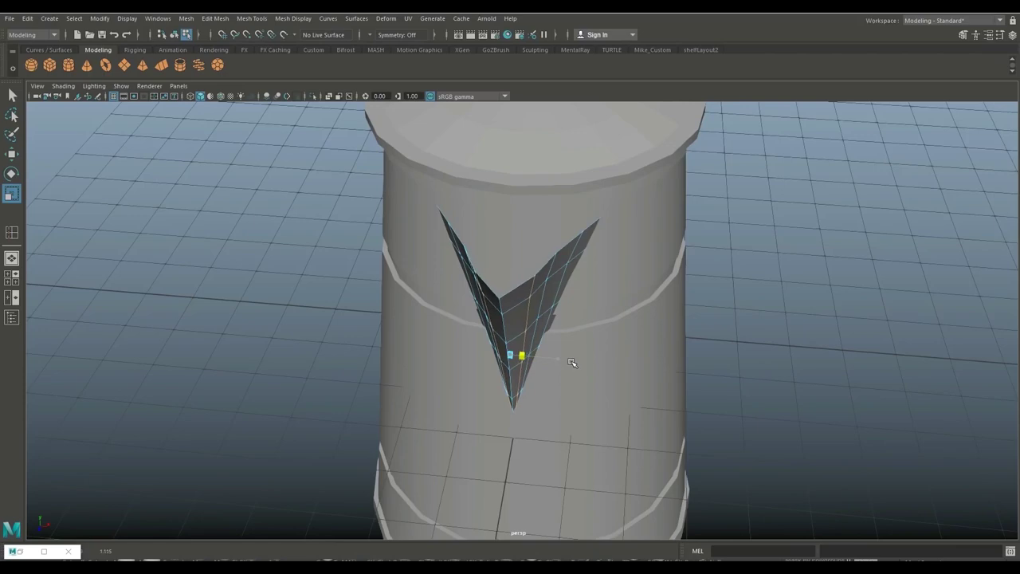
click(550, 275)
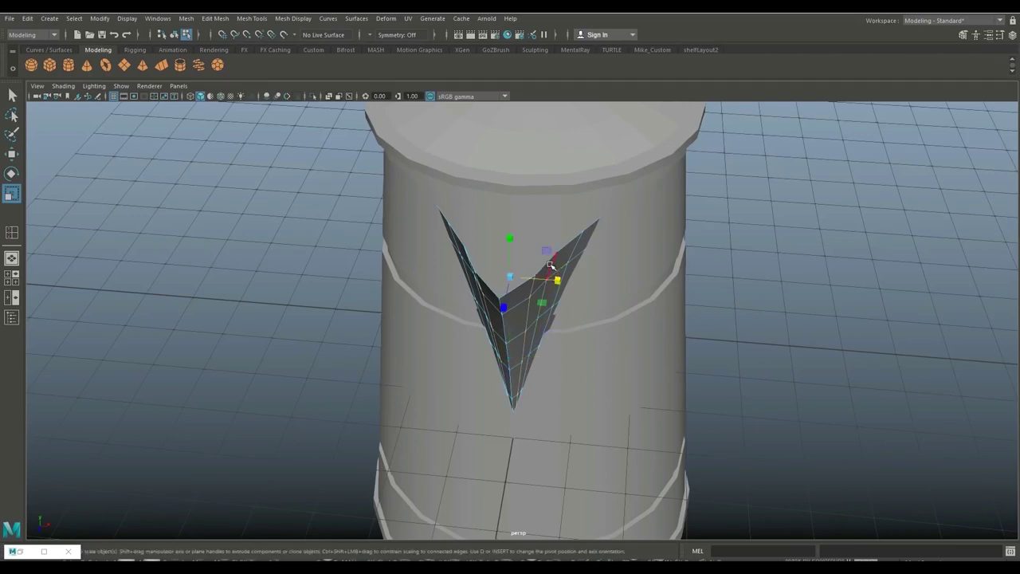
mouse_move(560, 344)
mouse_down()
mouse_move(597, 364)
mouse_move(549, 313)
mouse_up()
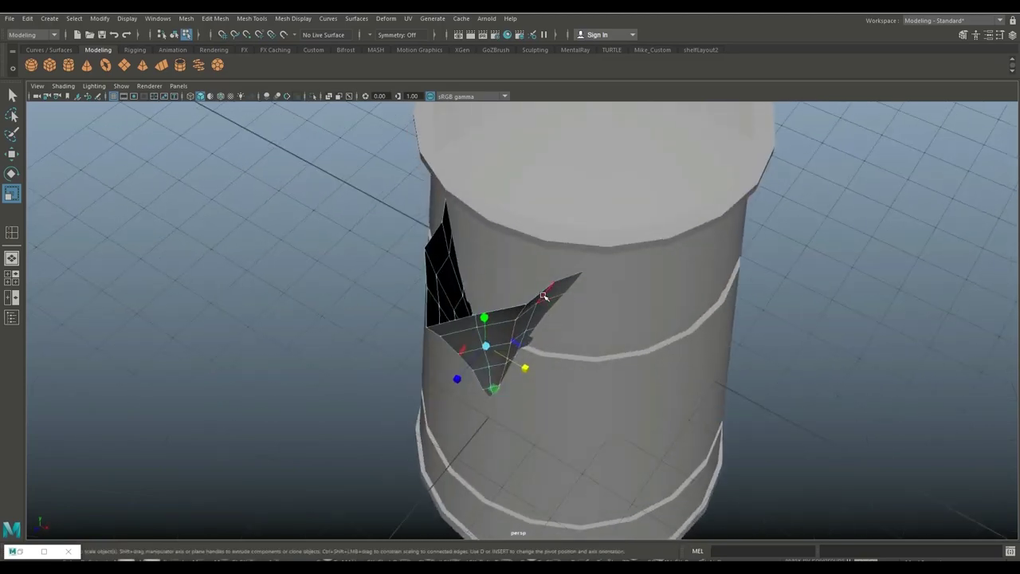
drag(541, 356, 547, 358)
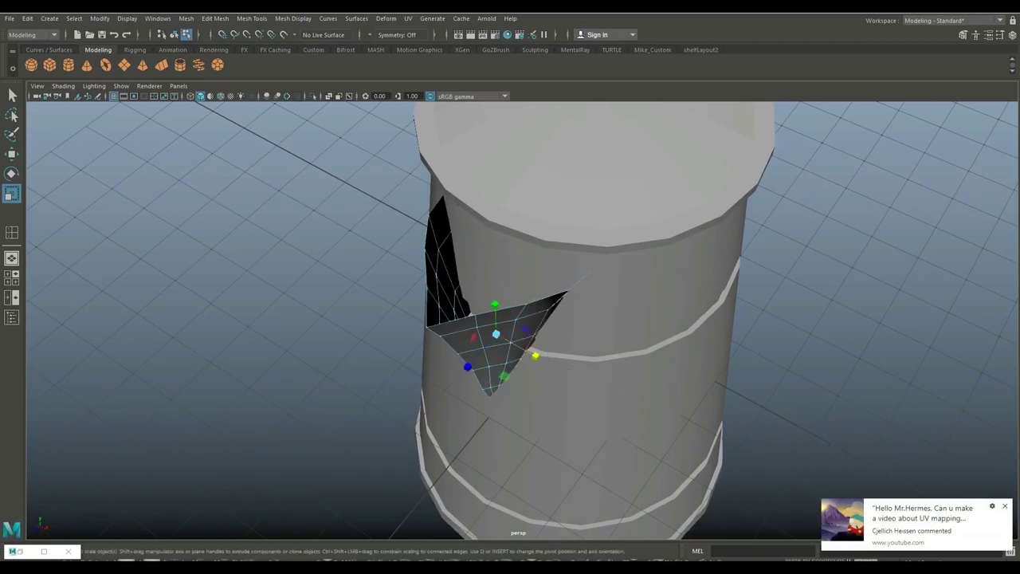
click(1005, 507)
mouse_move(707, 416)
alt+mouse_down()
mouse_move(770, 340)
mouse_move(779, 348)
mouse_move(742, 404)
mouse_move(723, 405)
alt+mouse_up()
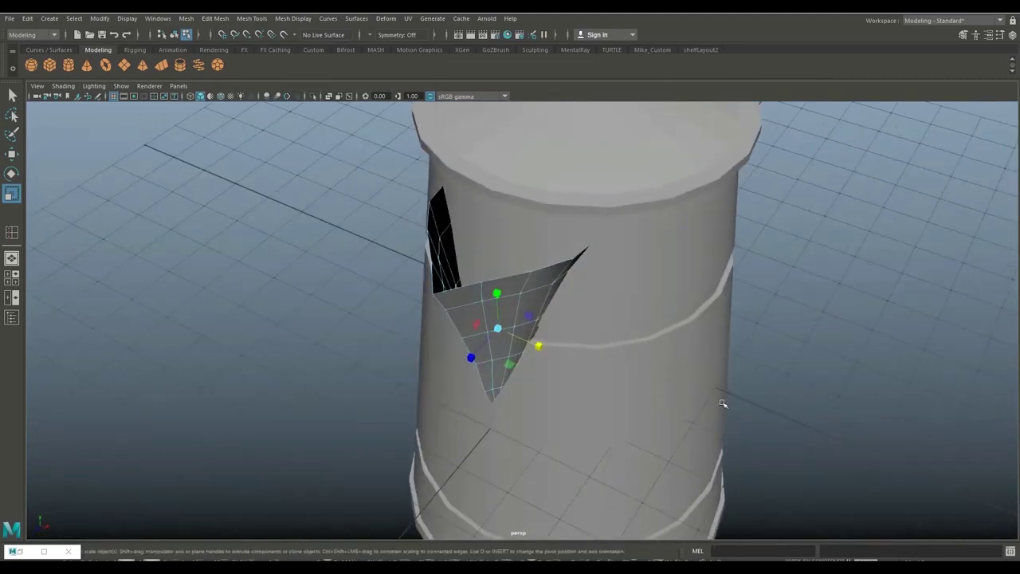
right_drag(552, 298, 629, 264)
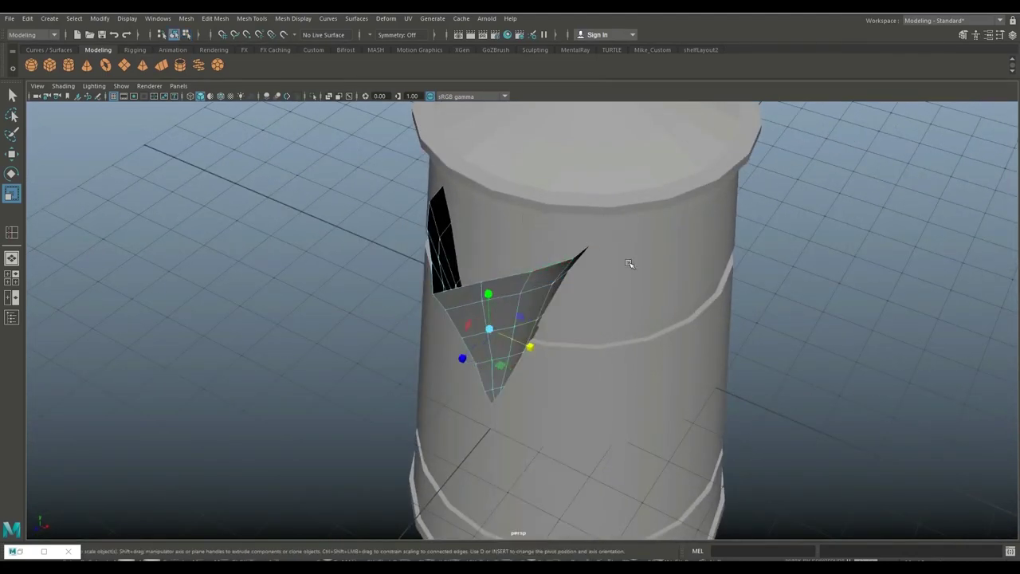
Extrude the spout faces with Ctrl+E to a thickness of 0.05
key(ctrl+e)
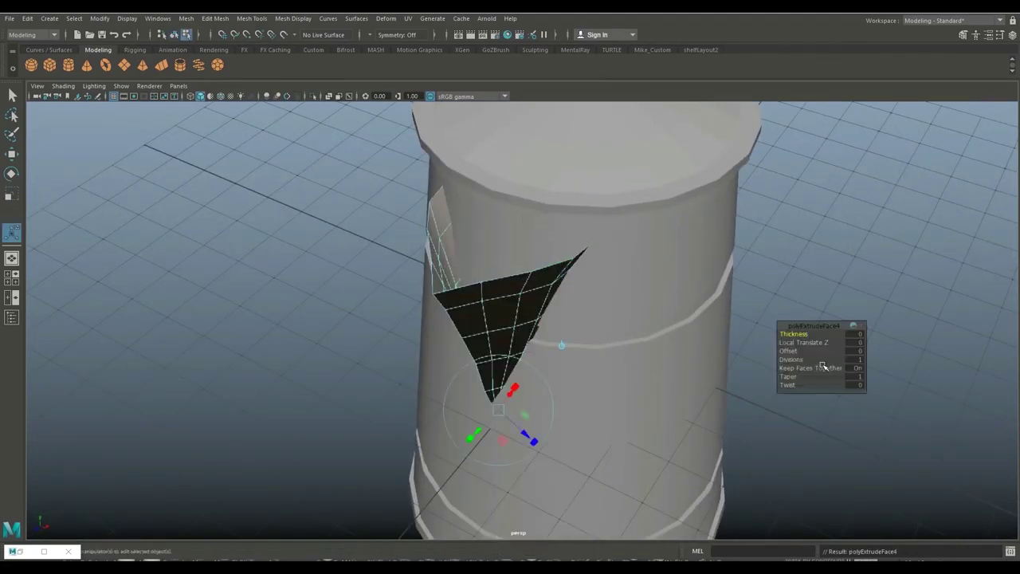
click(855, 334)
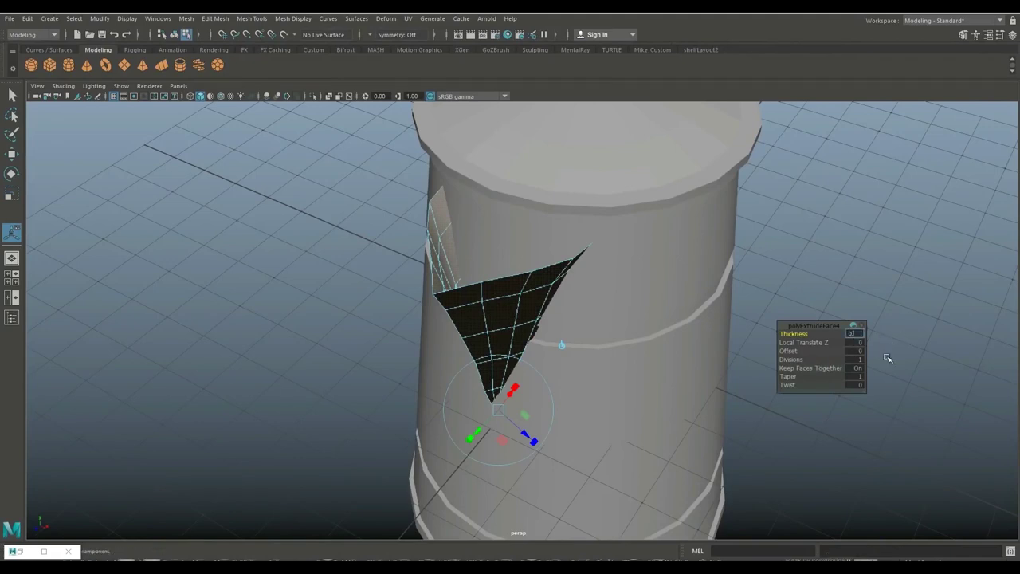
text(1)
key(Return)
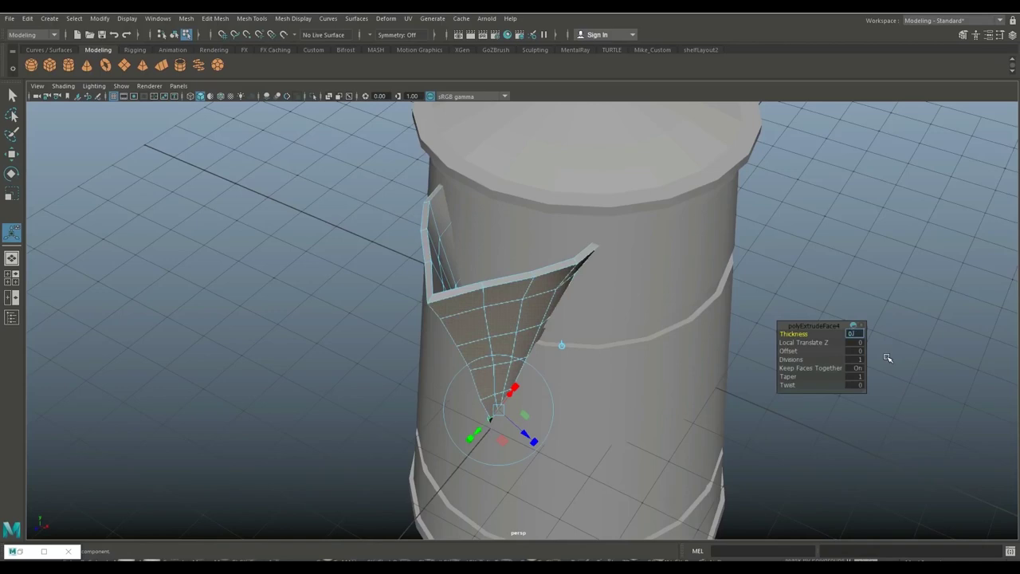
text(5)
key(Return)
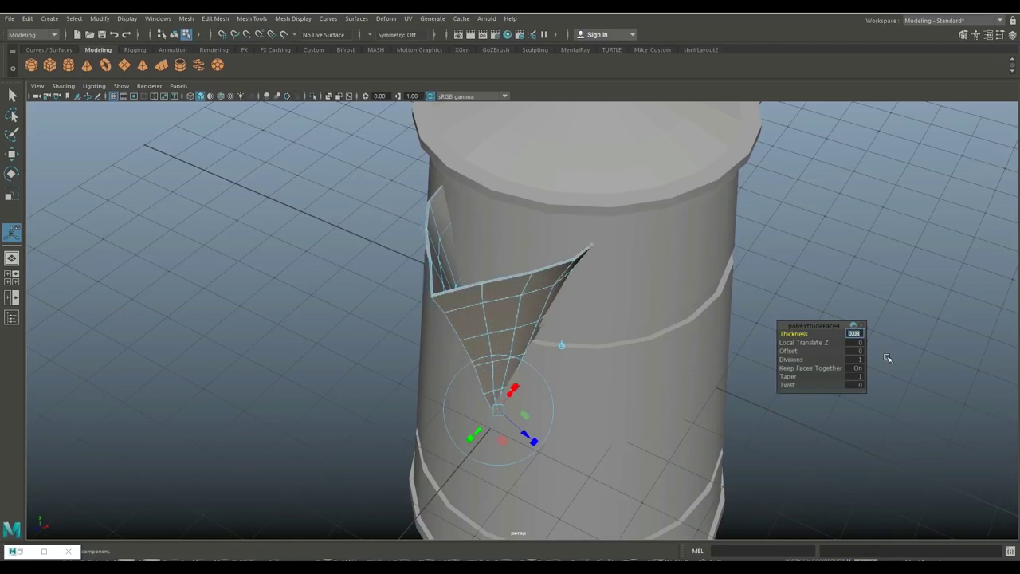
Return to Object Mode and preview the spout smoothed with the 3 key
right_drag(543, 247, 573, 231)
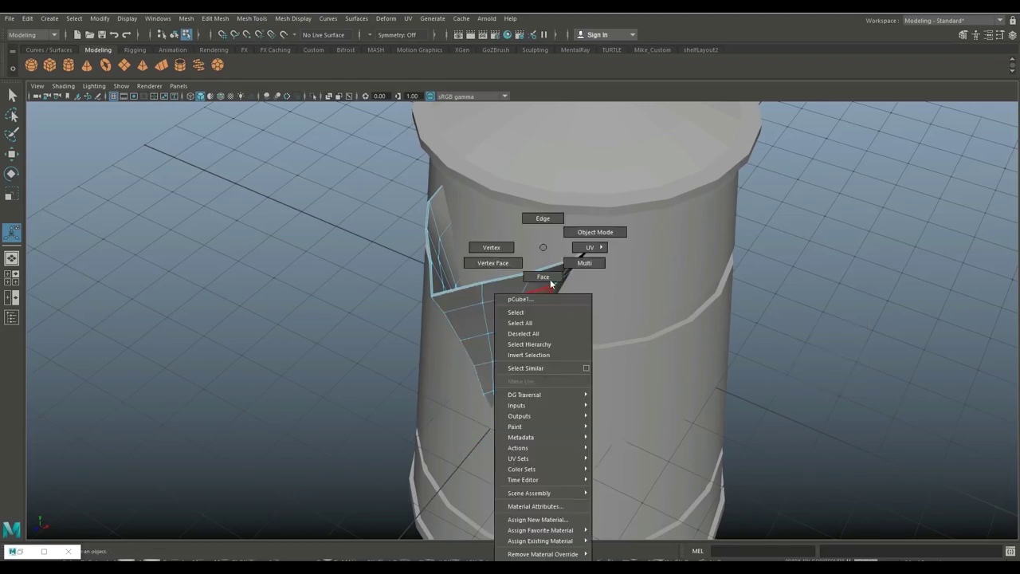
click(572, 231)
key(3)
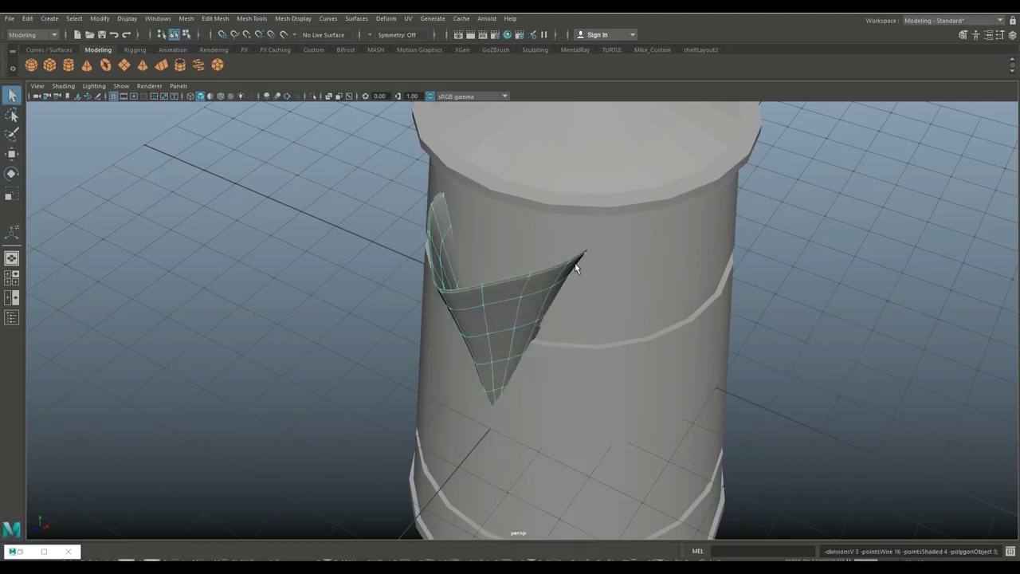
mouse_move(800, 325)
alt+mouse_down()
mouse_move(885, 294)
mouse_move(850, 349)
mouse_move(825, 348)
mouse_move(729, 295)
mouse_move(710, 314)
mouse_move(780, 312)
mouse_move(841, 358)
mouse_move(688, 330)
alt+mouse_up()
scroll(780, 313, down, 5)
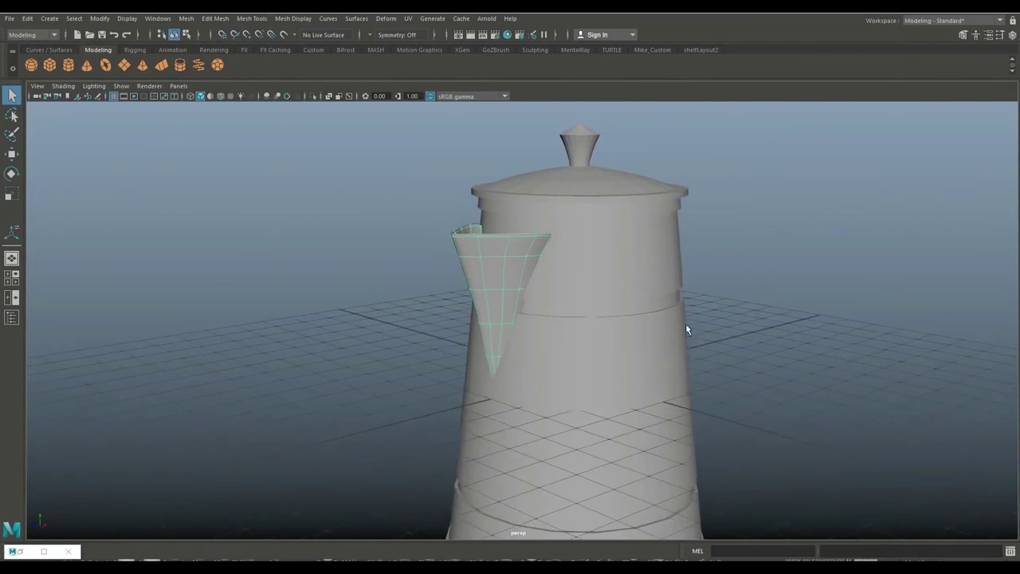
Combine the pot body and spout with a Boolean Union
click(637, 279)
shift+click(523, 259)
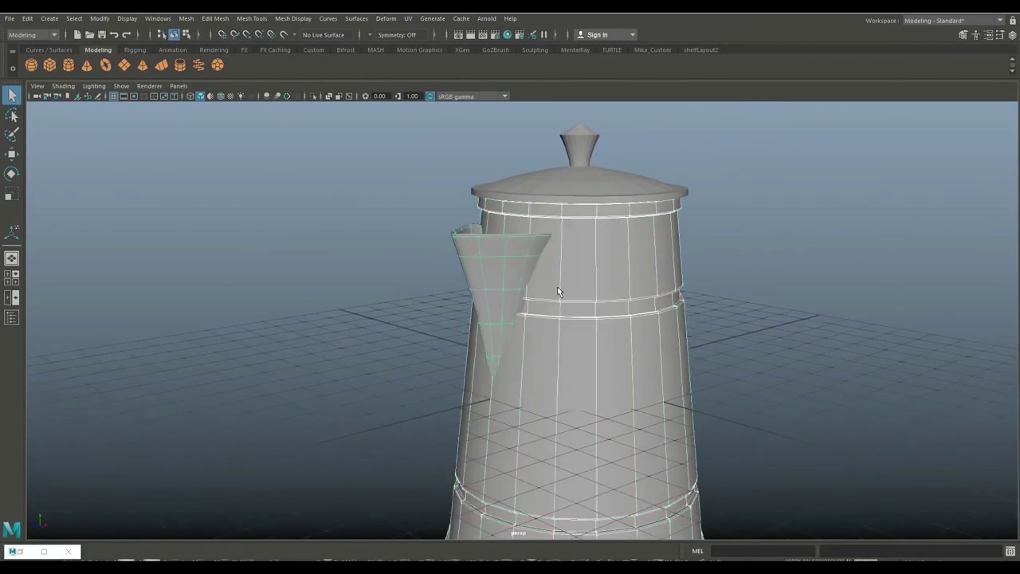
click(186, 18)
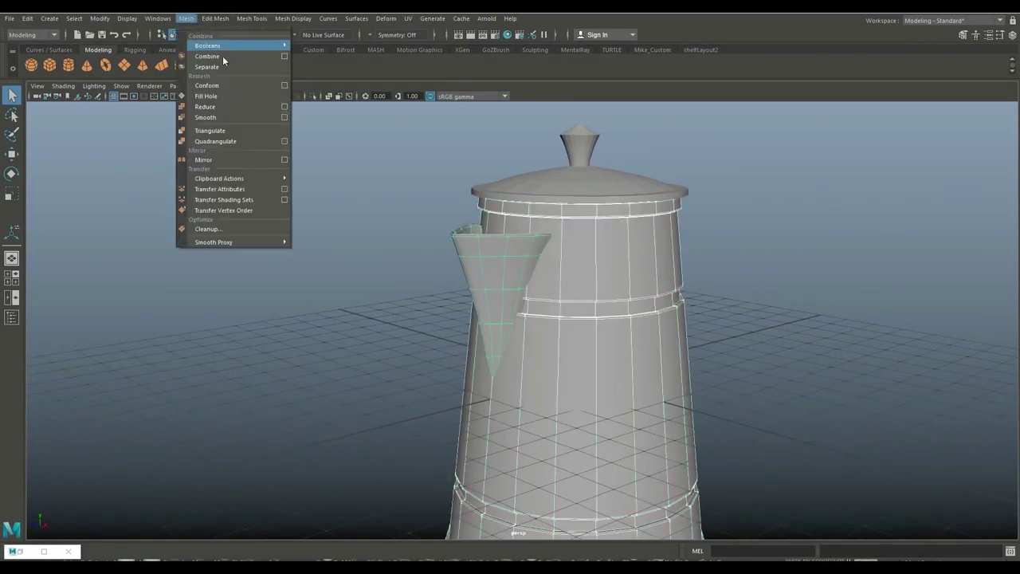
mouse_move(209, 46)
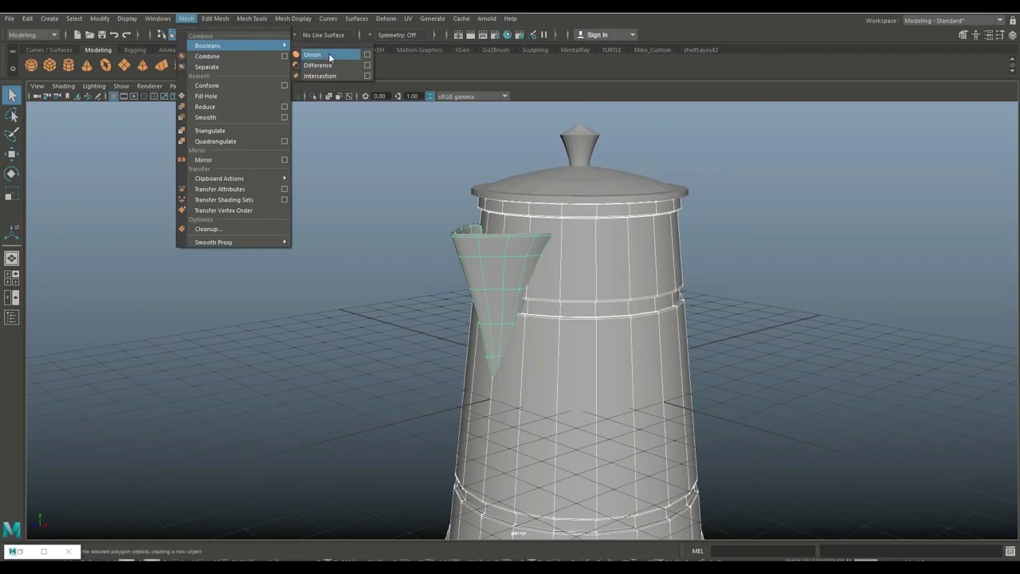
click(329, 57)
Inspect the merged pot from several angles in wireframe and shaded display
mouse_move(325, 305)
alt+mouse_down()
mouse_move(416, 324)
mouse_move(416, 314)
alt+mouse_up()
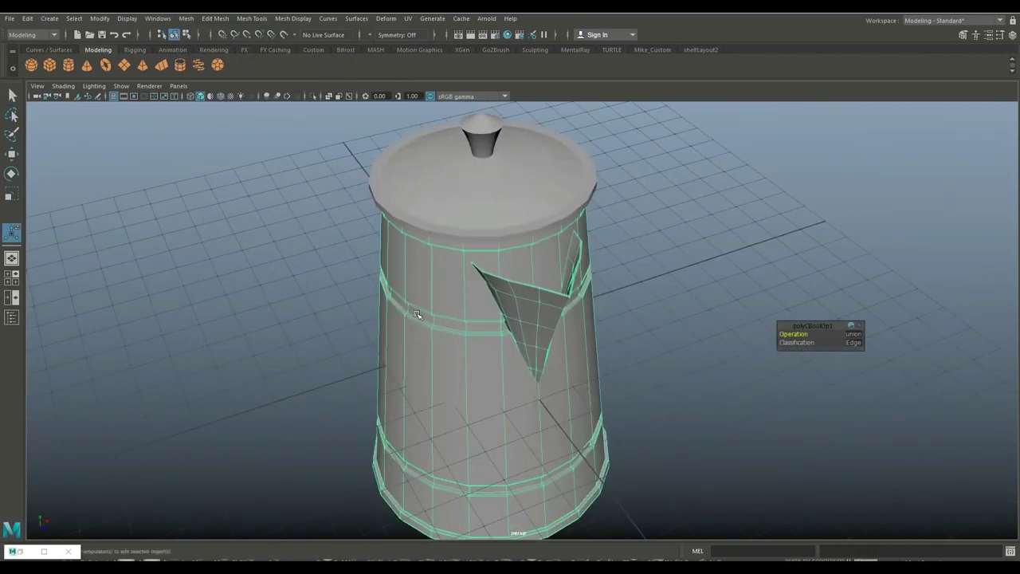
scroll(606, 358, down, 3)
alt+drag(606, 358, 508, 351)
key(4)
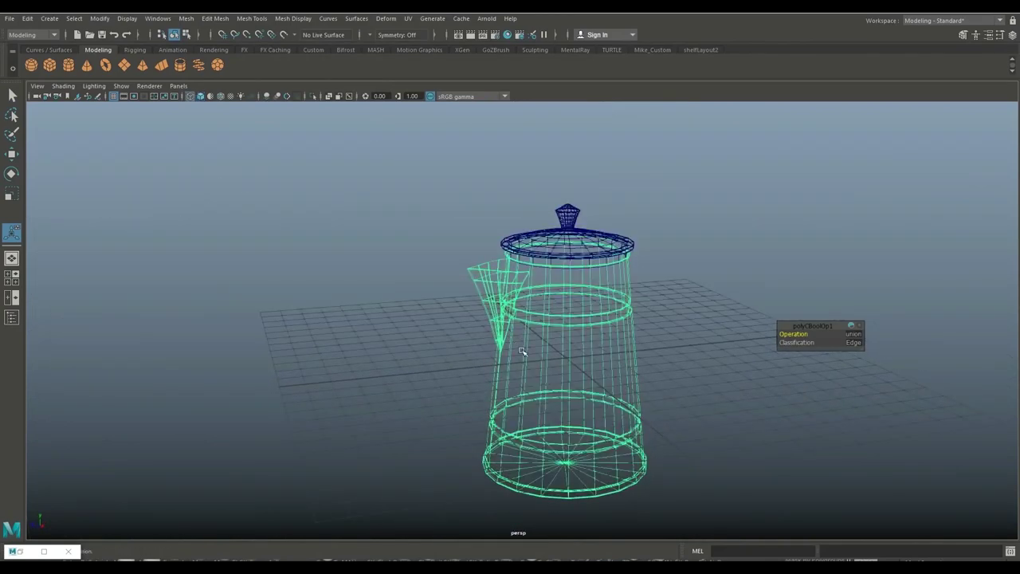
scroll(683, 421, up, 3)
mouse_move(683, 421)
alt+mouse_down()
mouse_move(660, 392)
mouse_move(644, 398)
mouse_move(723, 404)
mouse_move(766, 423)
mouse_move(751, 407)
alt+mouse_up()
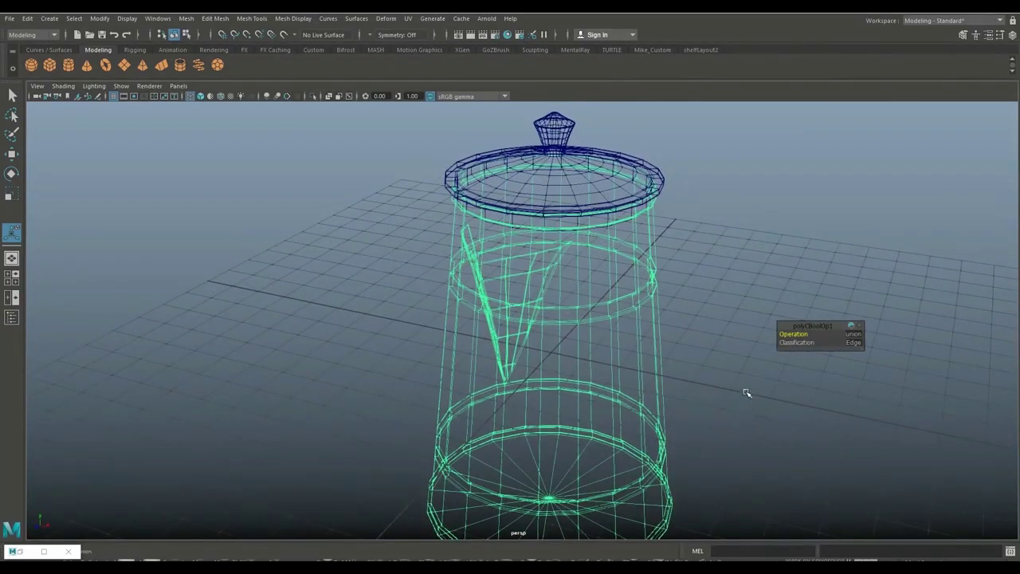
key(5)
scroll(728, 353, down, 2)
mouse_move(723, 367)
alt+mouse_down()
mouse_move(724, 383)
mouse_move(620, 371)
mouse_move(740, 383)
mouse_move(729, 376)
mouse_move(765, 337)
mouse_move(742, 346)
mouse_move(742, 359)
alt+mouse_up()
scroll(701, 378, up, 1)
scroll(700, 385, up, 2)
Maximise the side view, recentre the pot and clear the selection
click(12, 278)
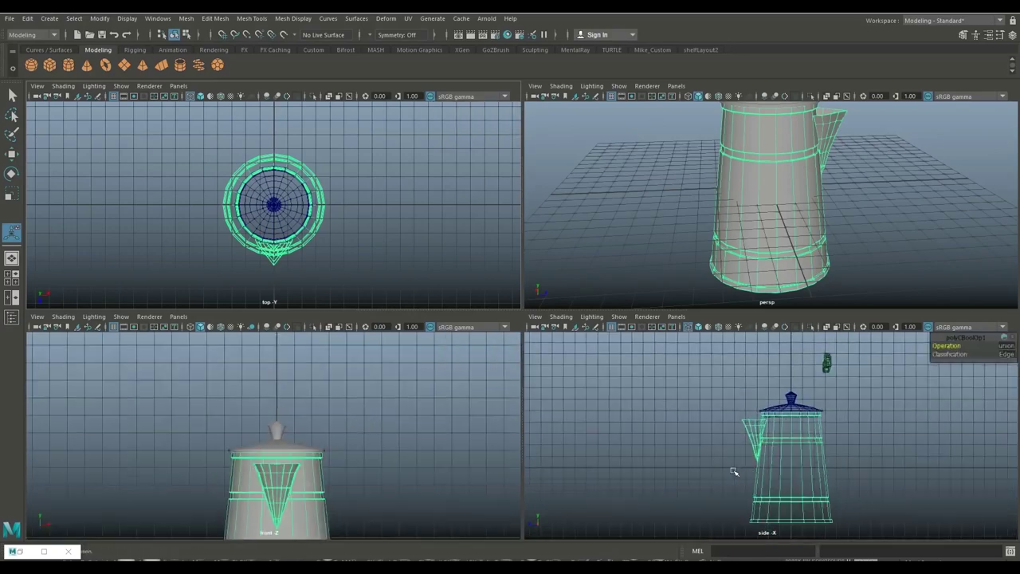
key(space)
mouse_move(491, 367)
alt+middle_down()
mouse_move(353, 383)
mouse_move(449, 341)
alt+middle_up()
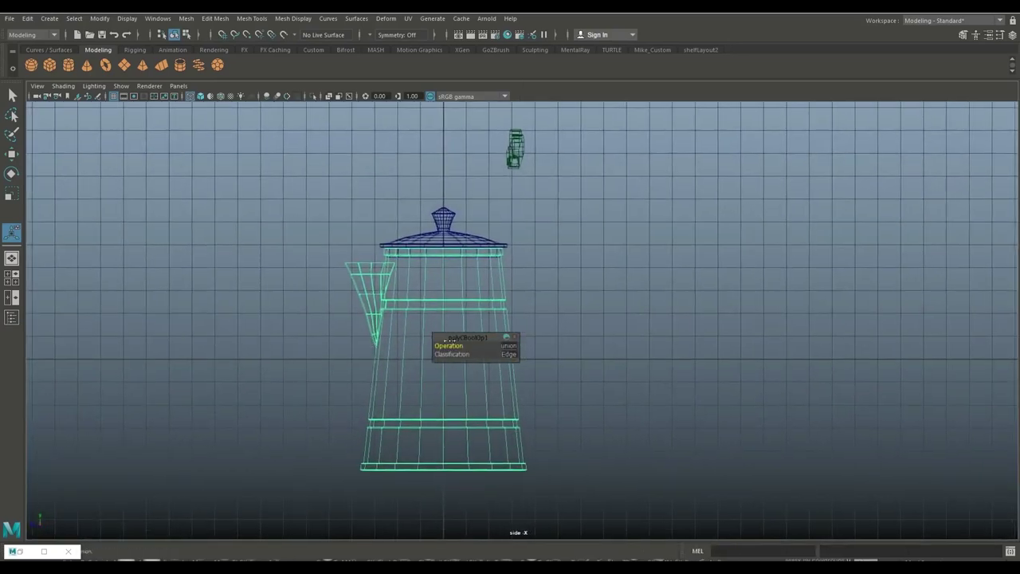
click(623, 342)
scroll(519, 324, up, 2)
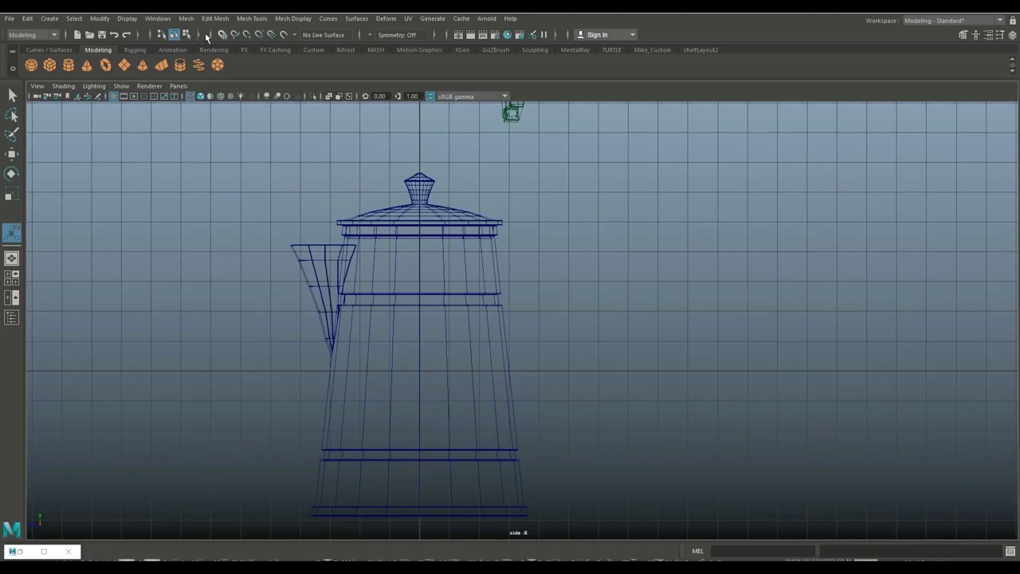
click(49, 17)
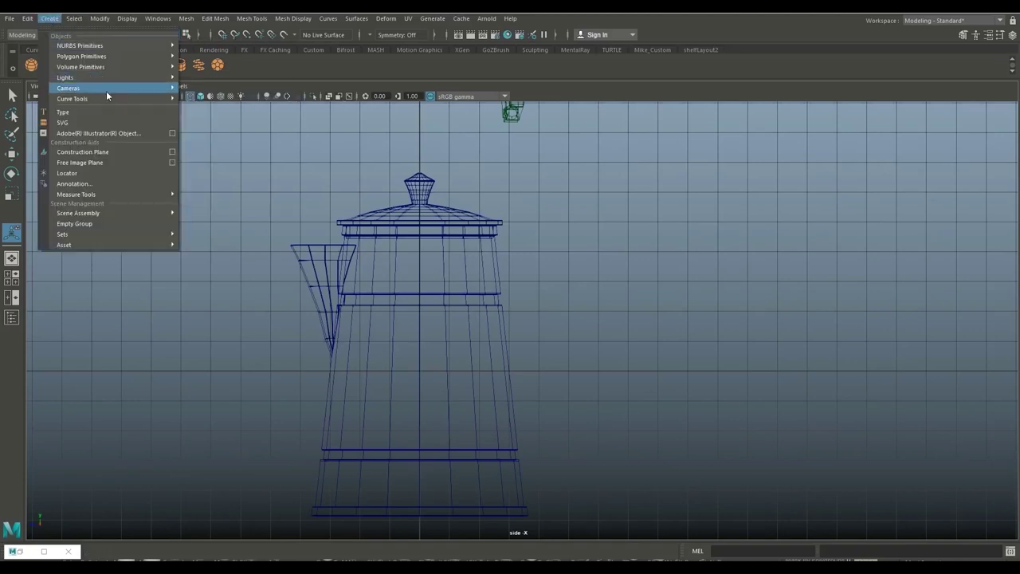
mouse_move(73, 99)
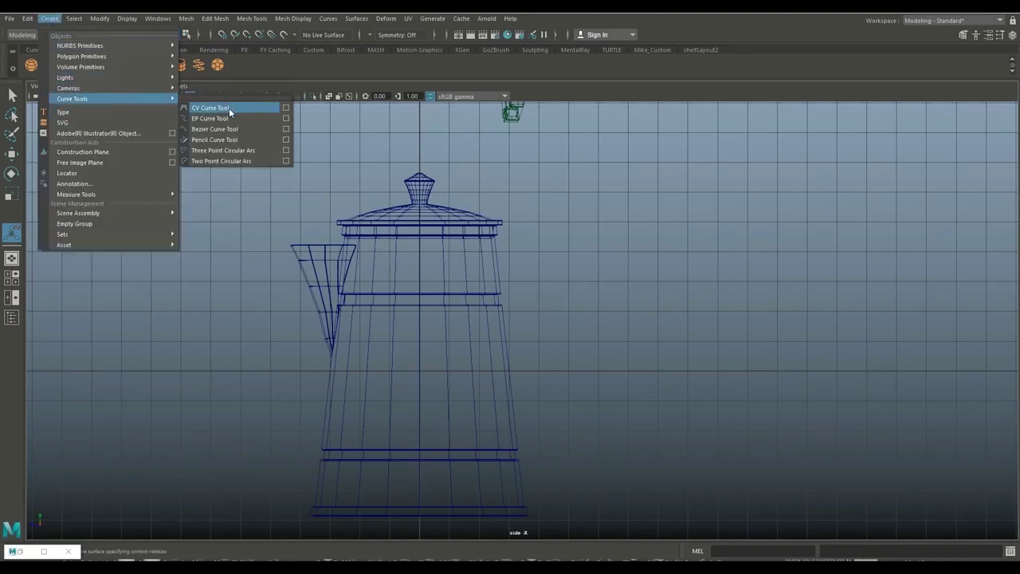
Start a CV curve in the side view and trace the small top curl beside the pot
click(230, 107)
scroll(547, 263, up, 2)
alt+middle_drag(548, 262, 638, 226)
scroll(638, 226, up, 1)
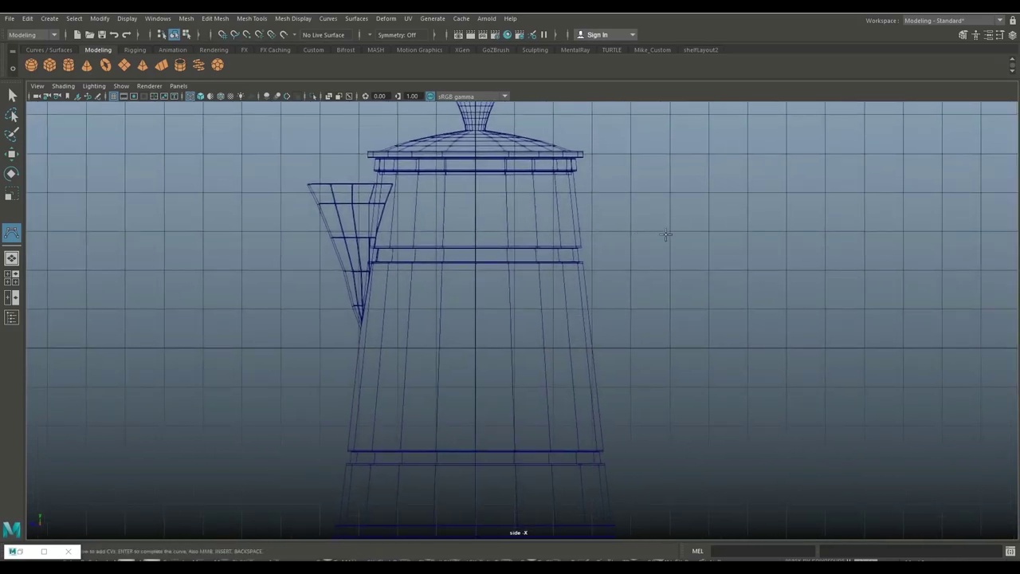
click(599, 193)
click(582, 179)
click(580, 208)
click(607, 208)
Continue the curve up, over and back down-left in a wide arc
click(615, 201)
click(625, 185)
click(638, 176)
click(661, 176)
click(677, 189)
click(695, 220)
click(690, 250)
click(678, 278)
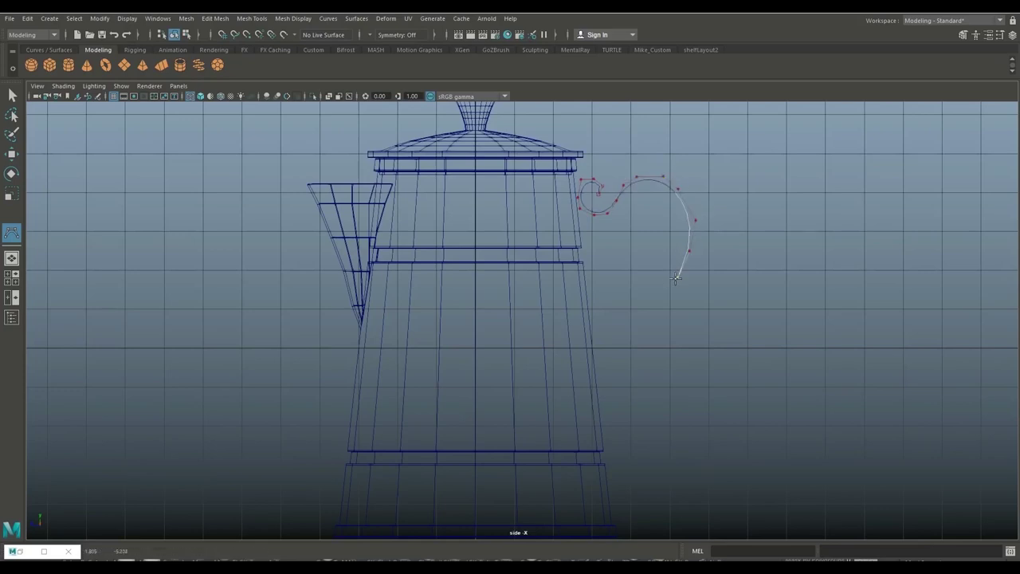
click(652, 299)
Run the curve down the pot side, curl its bottom into a hook and finish it
click(624, 336)
click(607, 357)
click(602, 386)
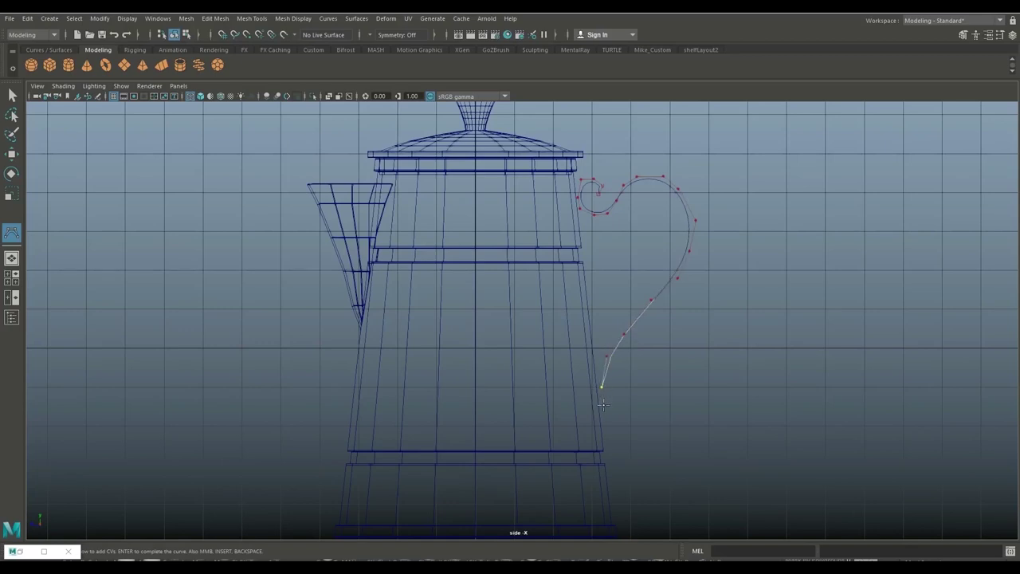
click(602, 413)
click(612, 432)
click(631, 436)
click(660, 434)
click(670, 418)
click(667, 401)
click(650, 389)
click(632, 394)
key(Return)
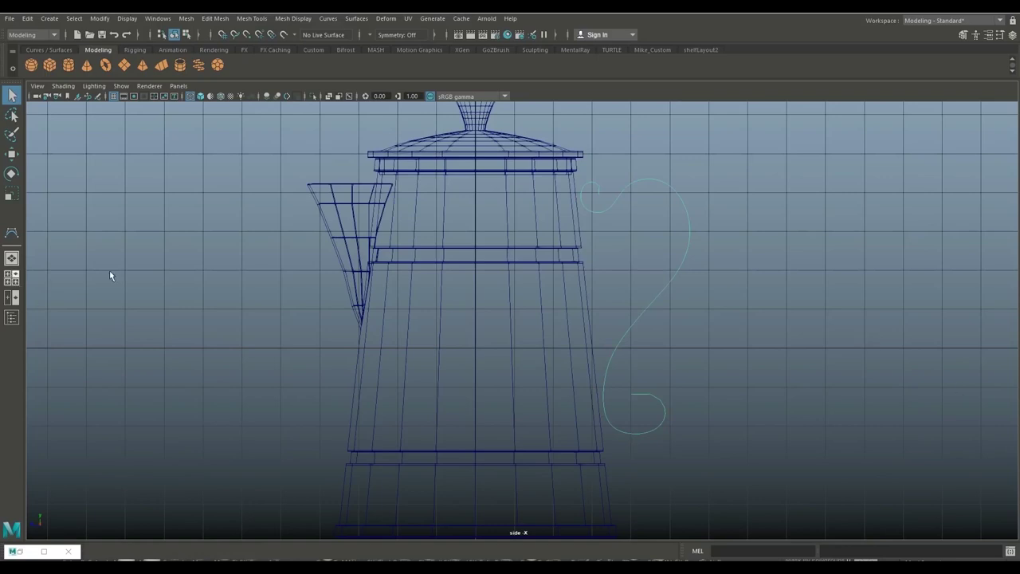
key(space)
key(space)
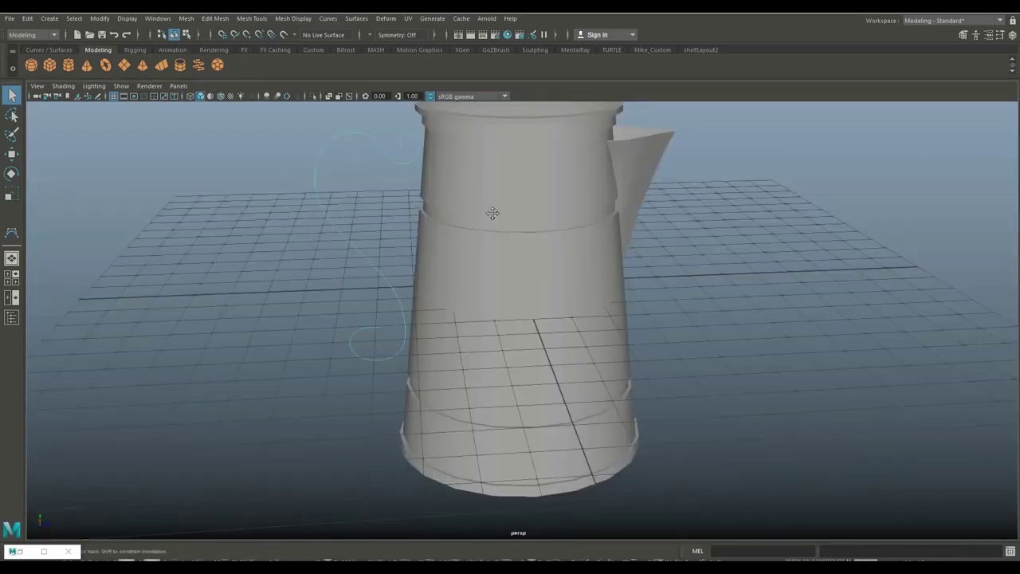
Enlarge the new cube and slide it along X to the small curled end of the scroll curve
alt+drag(571, 233, 543, 331)
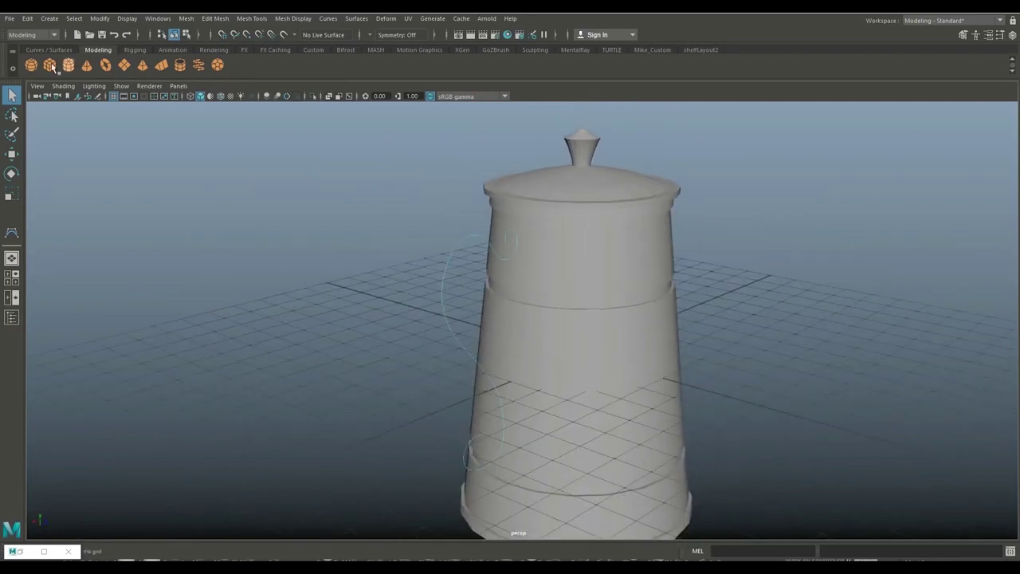
key(w)
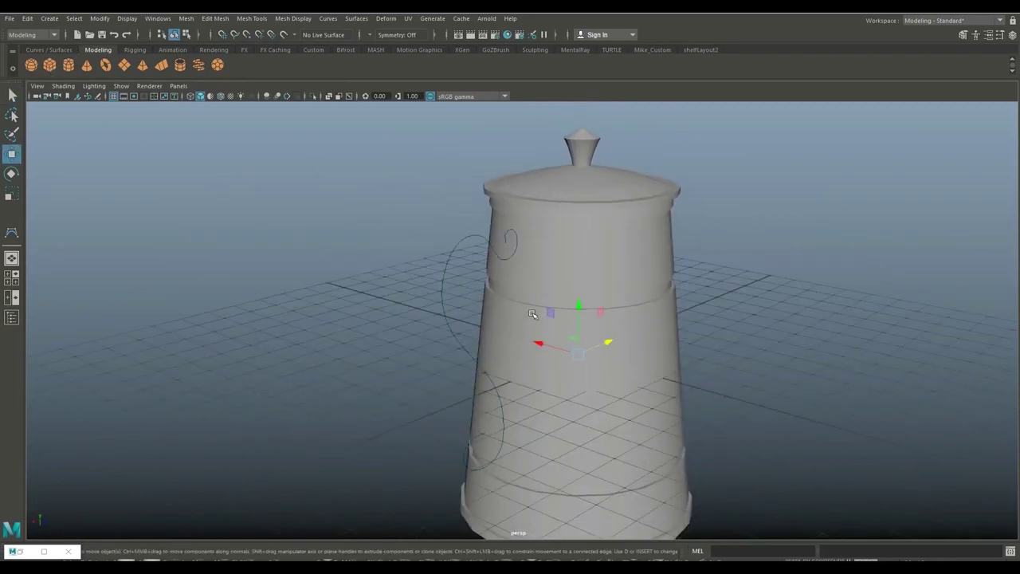
mouse_move(580, 303)
mouse_down()
mouse_move(576, 198)
mouse_move(677, 238)
mouse_up()
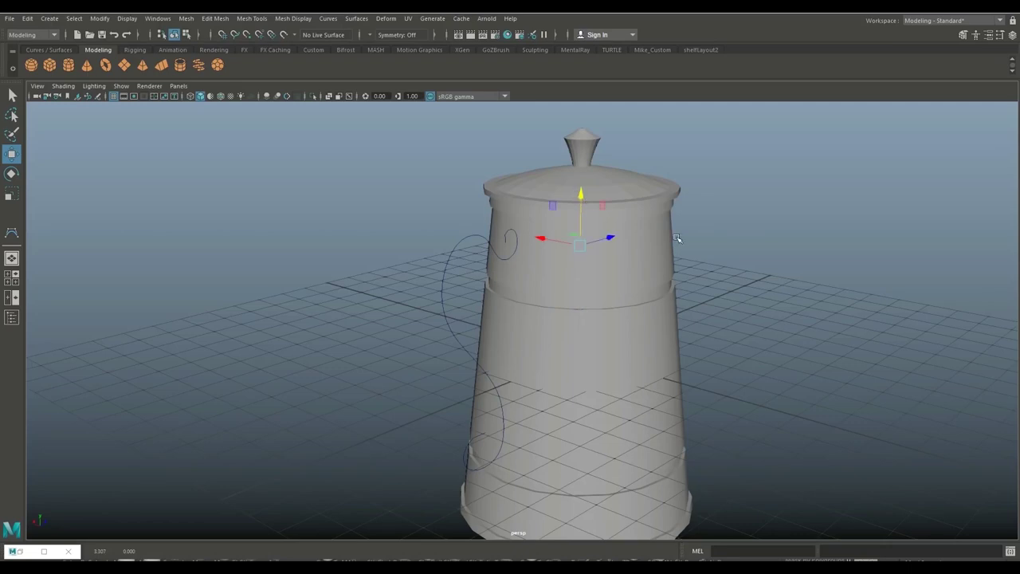
click(682, 331)
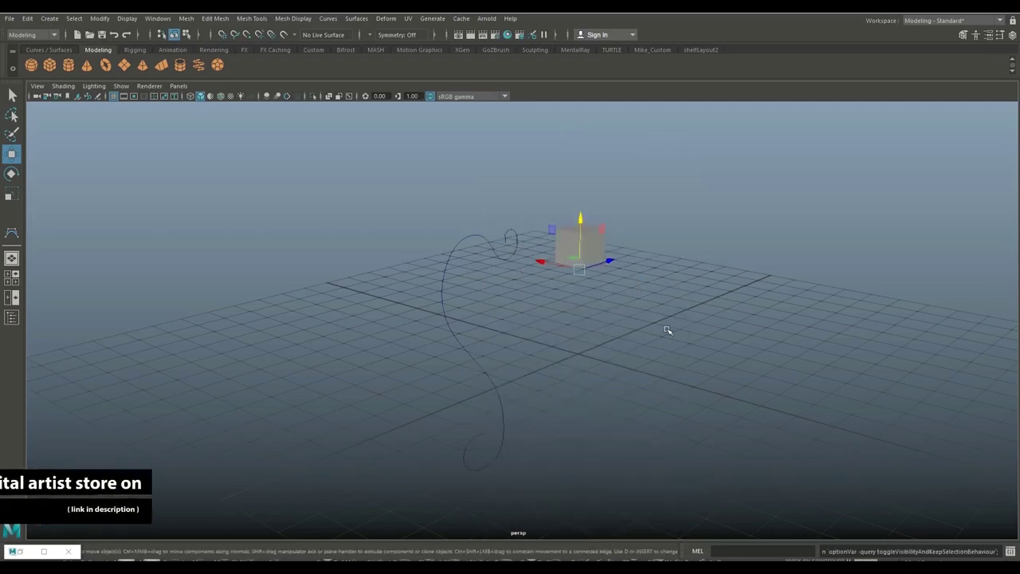
alt+drag(667, 330, 624, 357)
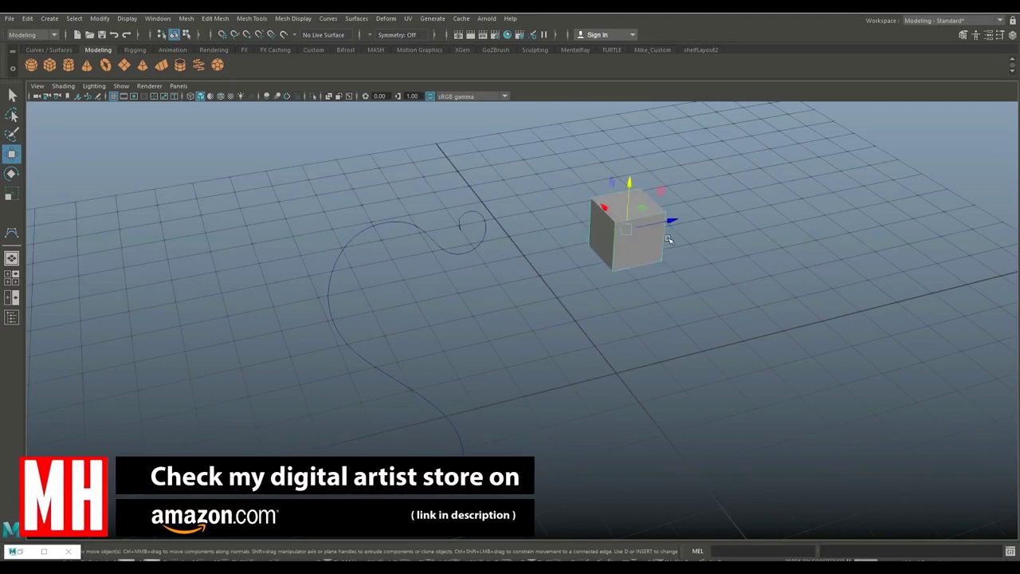
mouse_move(671, 221)
mouse_down()
mouse_move(523, 290)
mouse_move(587, 420)
mouse_move(560, 348)
mouse_move(536, 342)
mouse_move(526, 282)
mouse_up()
scroll(531, 301, up, 3)
scroll(522, 301, up, 2)
scroll(578, 415, up, 3)
mouse_move(621, 248)
right_down()
mouse_move(621, 353)
mouse_move(621, 277)
right_up()
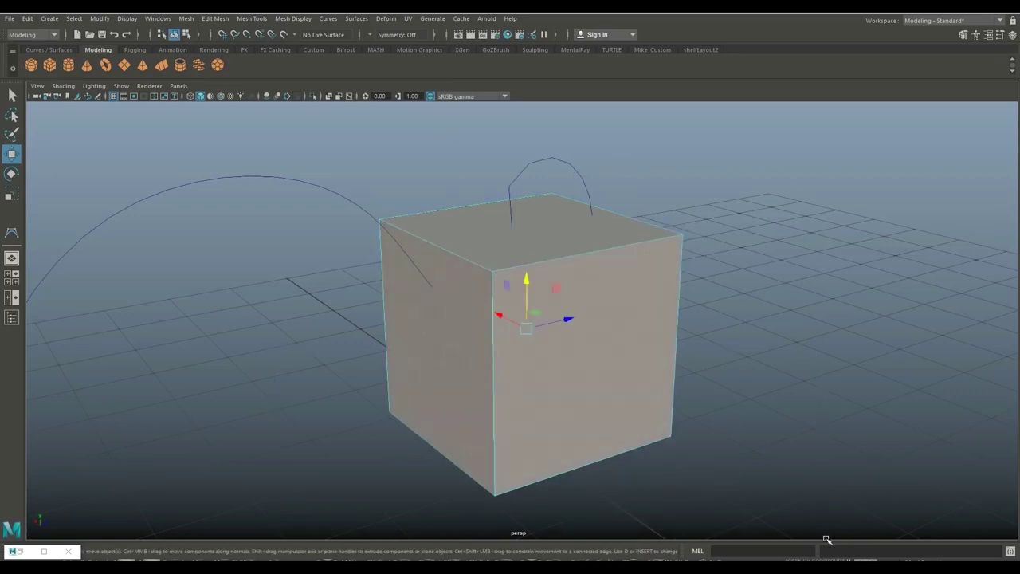
Reduce the cube to its top face, scale it into a thin strip and place it on the curve's end
key(Delete)
mouse_move(674, 387)
alt+mouse_down()
mouse_move(663, 397)
mouse_move(701, 415)
mouse_move(610, 388)
alt+mouse_up()
right_drag(558, 250, 615, 244)
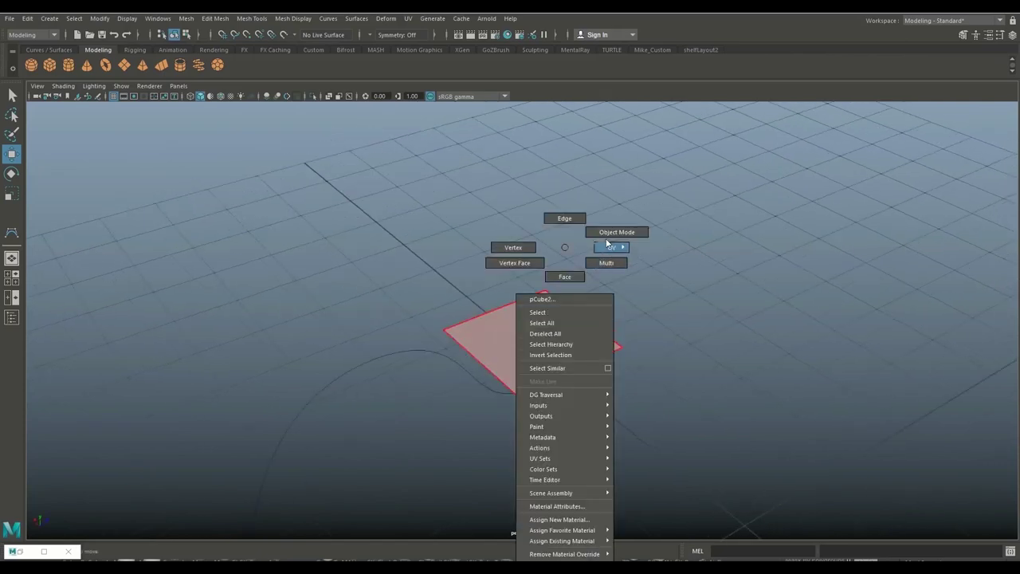
key(r)
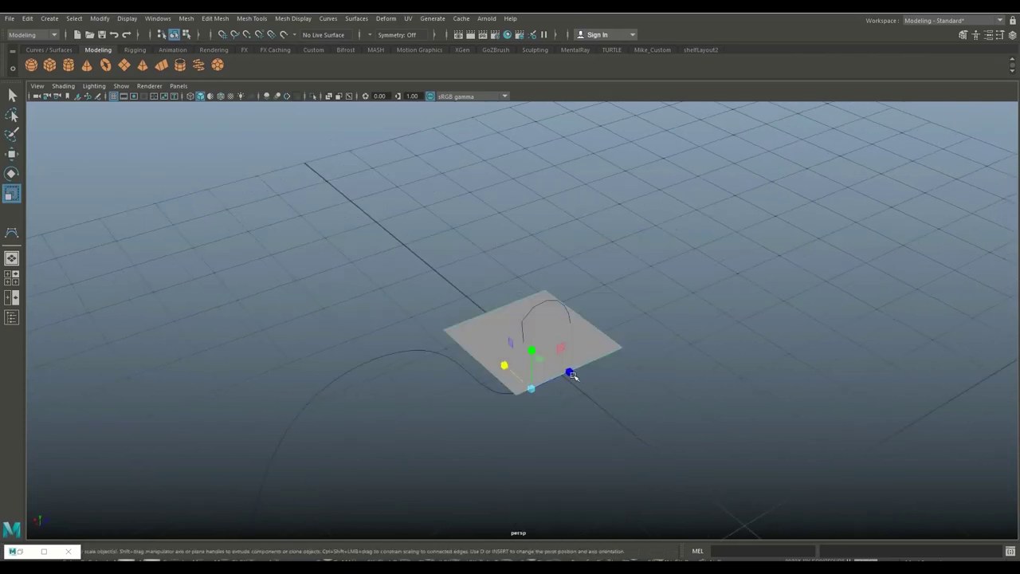
drag(569, 372, 532, 388)
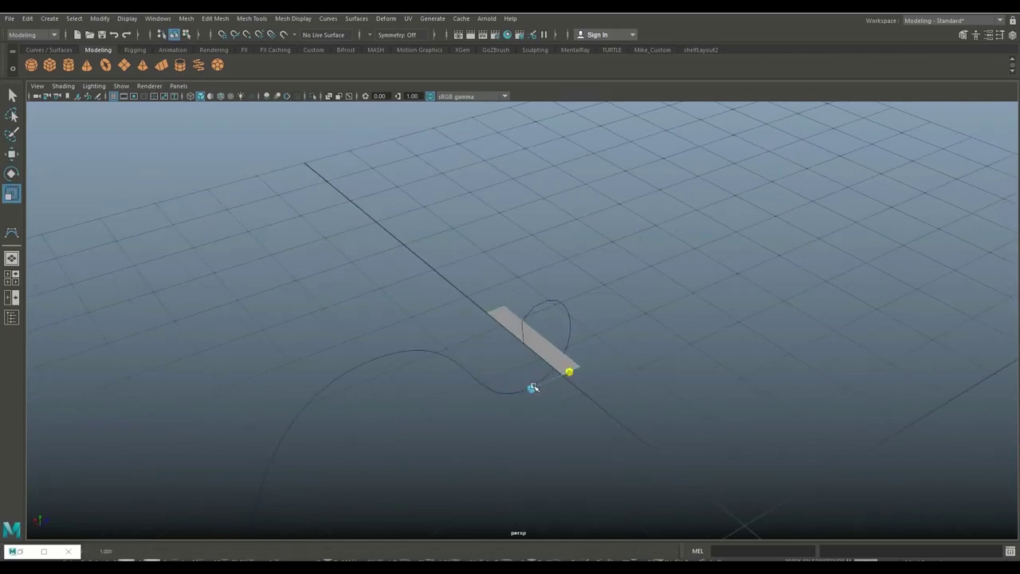
key(w)
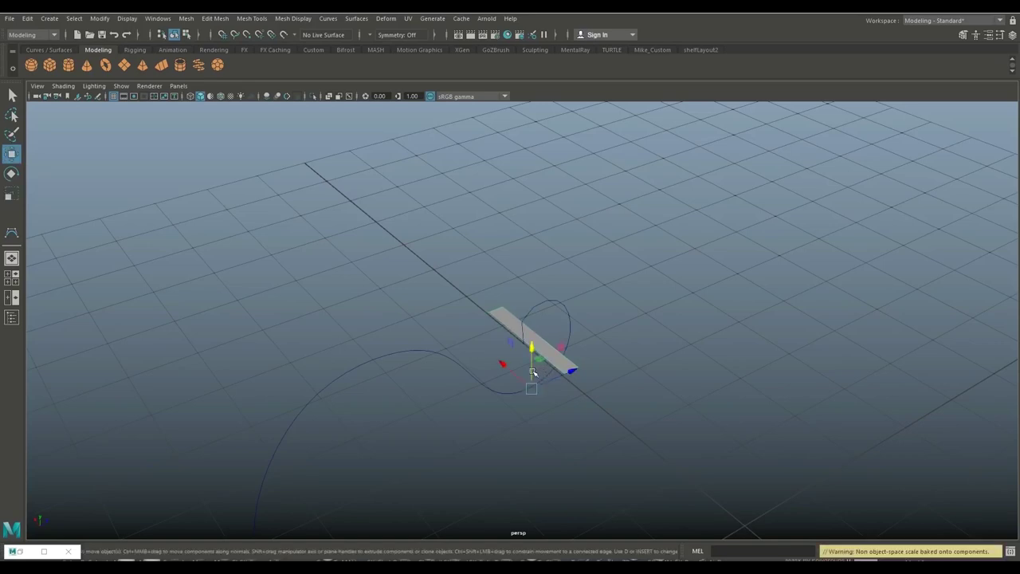
drag(573, 371, 564, 375)
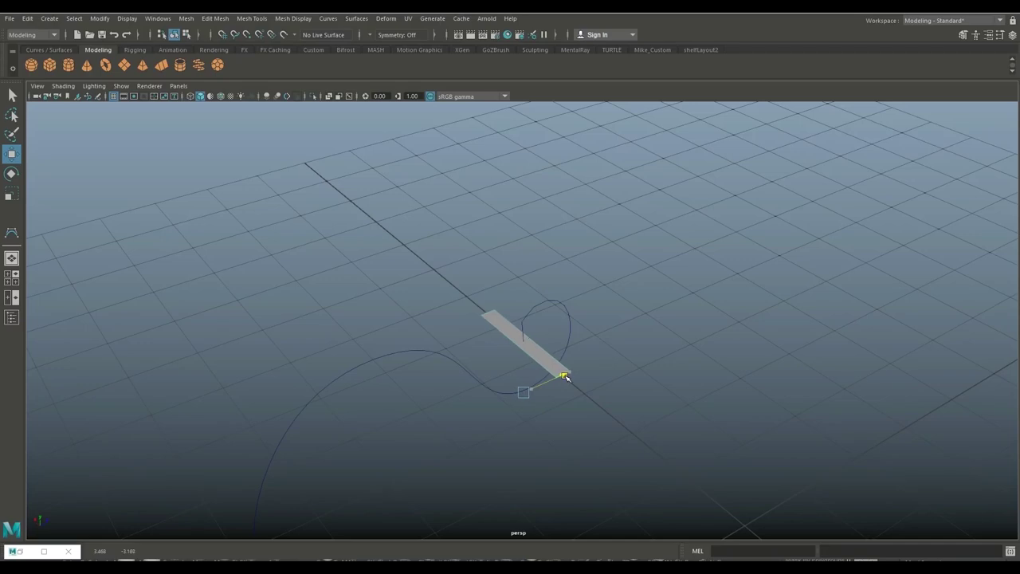
drag(565, 376, 564, 385)
key(r)
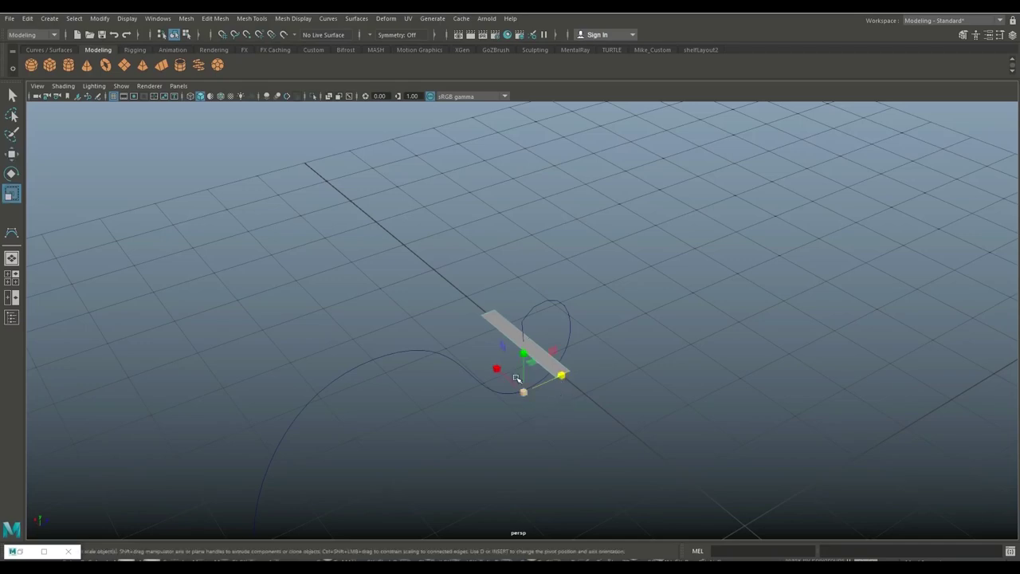
drag(501, 369, 505, 376)
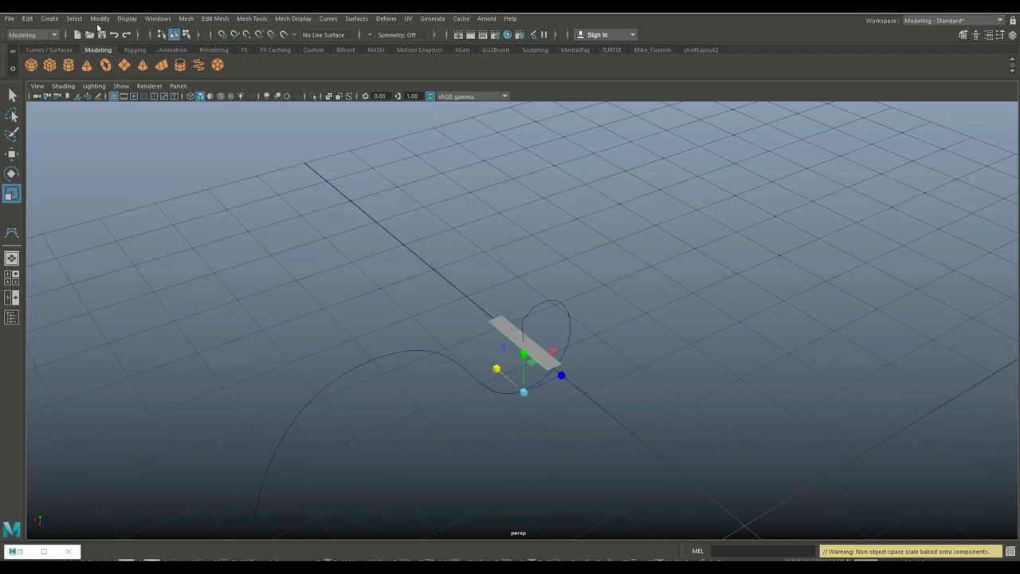
Center the strip's pivot and extrude its face along the curve with 80 divisions
click(100, 18)
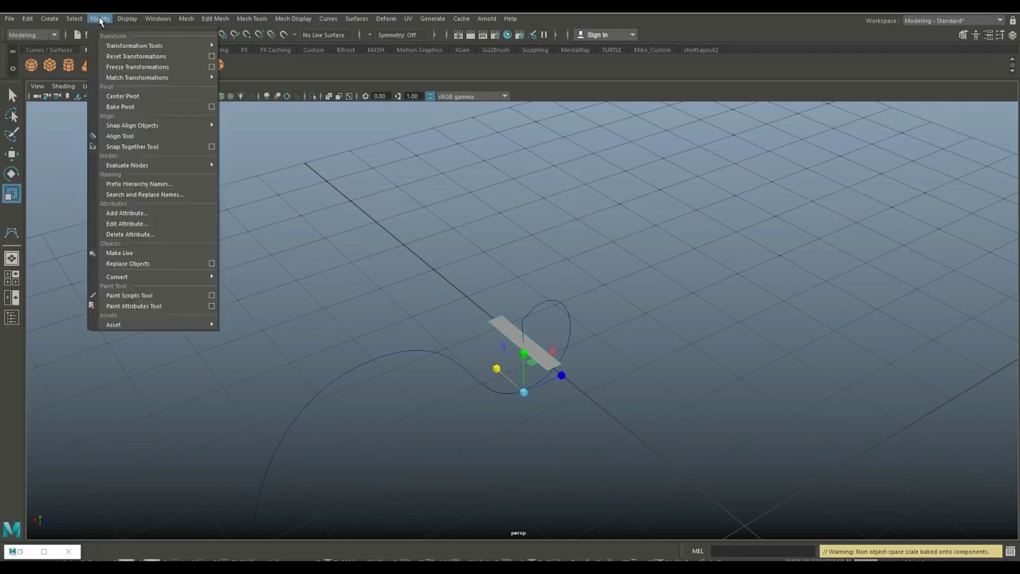
click(122, 95)
key(f)
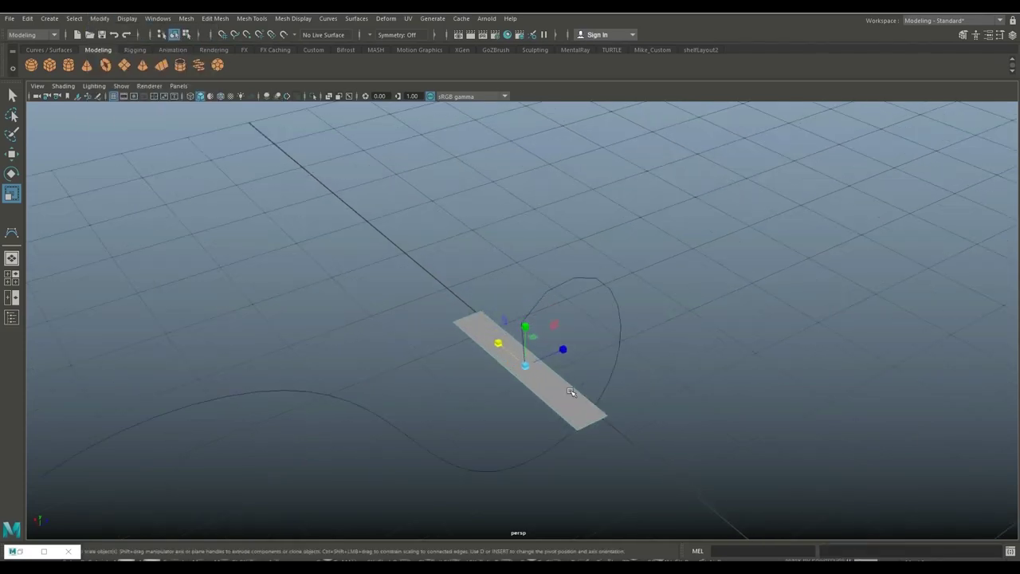
right_drag(572, 392, 569, 276)
click(564, 289)
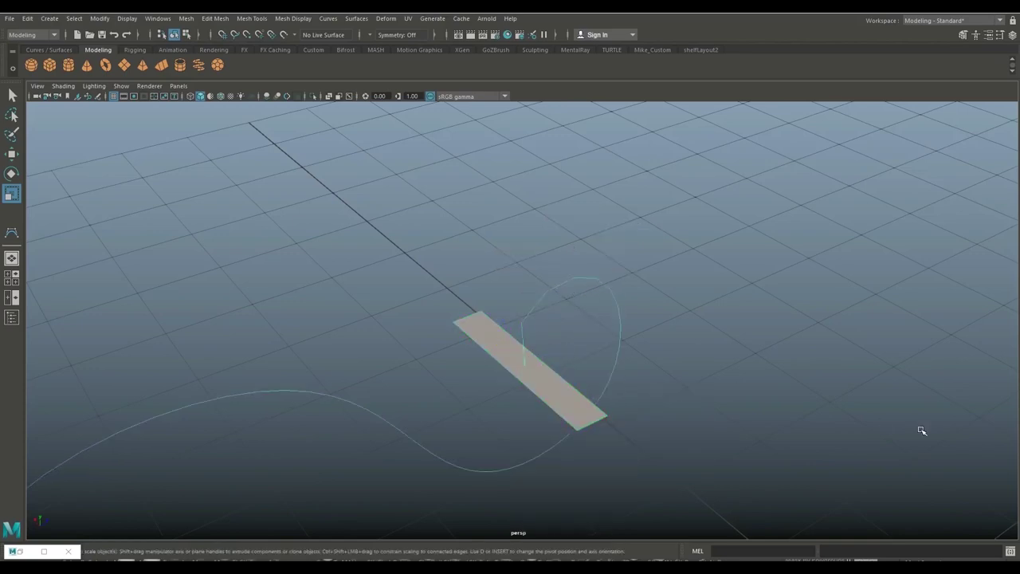
key(ctrl+e)
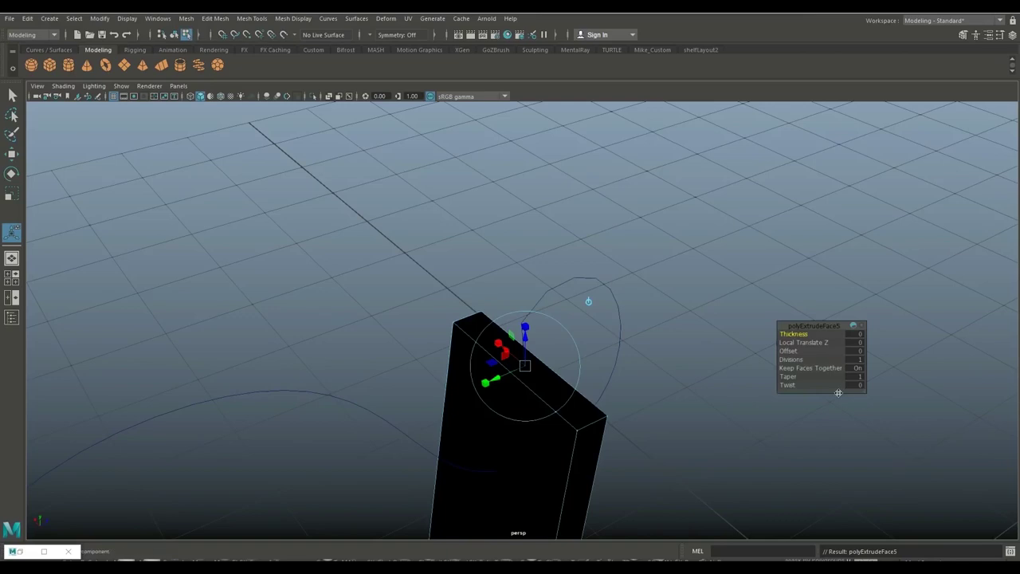
drag(793, 360, 903, 358)
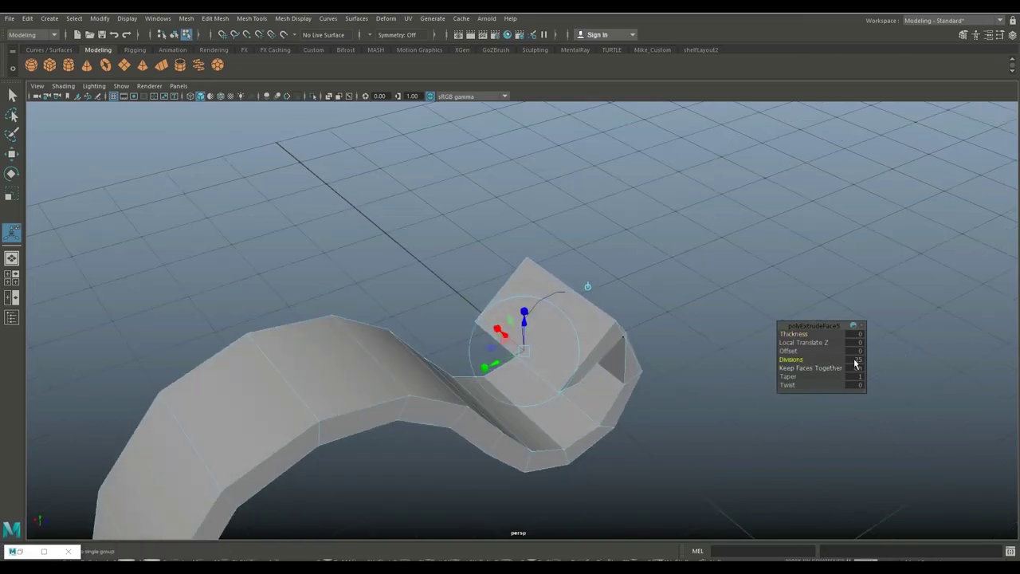
click(853, 359)
text(80)
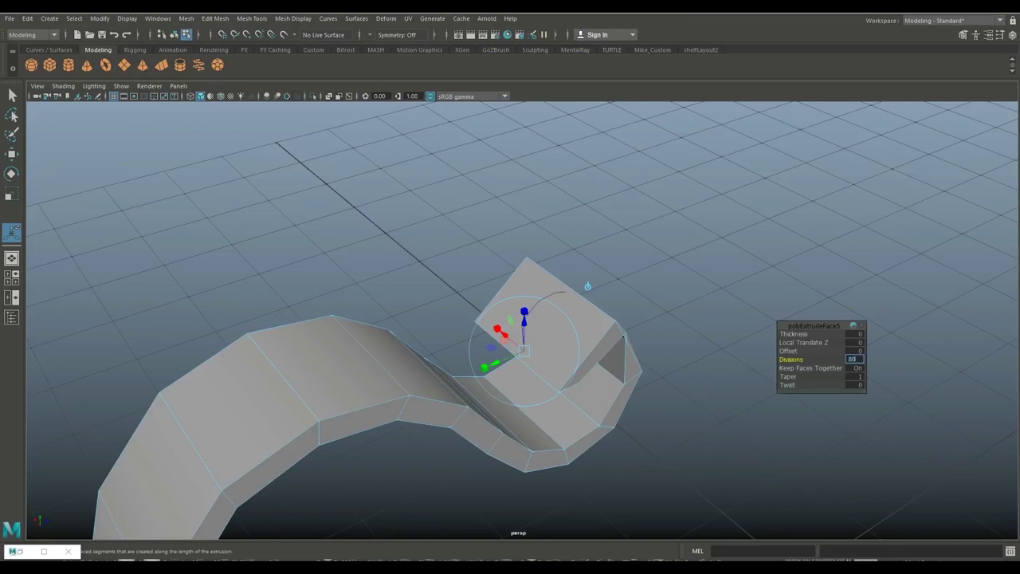
key(Return)
Orbit around the new S-shaped mesh to inspect the curl, then return to object mode
scroll(604, 342, down, 5)
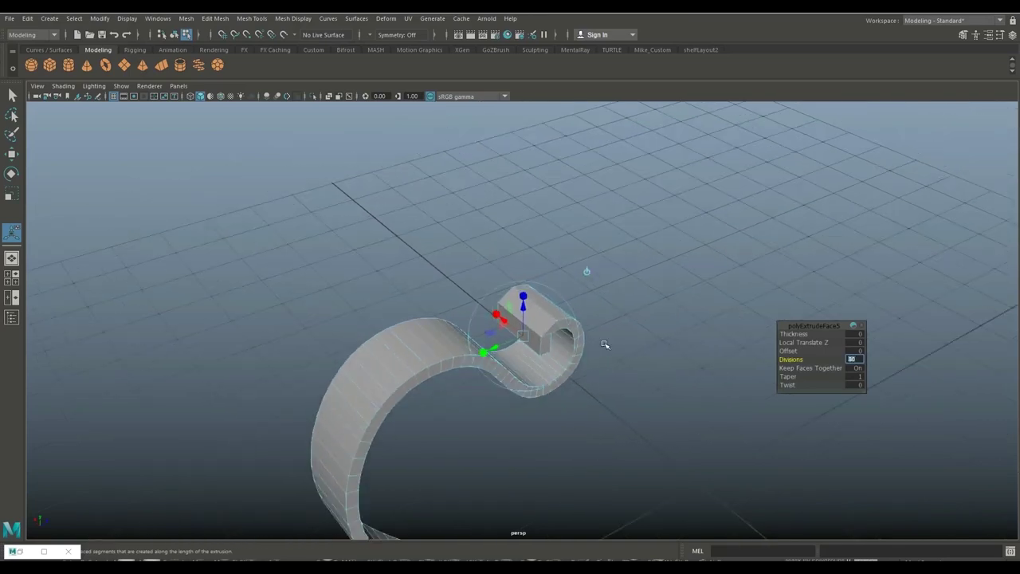
scroll(604, 344, down, 3)
mouse_move(605, 344)
alt+mouse_down()
mouse_move(581, 247)
mouse_move(563, 365)
alt+mouse_up()
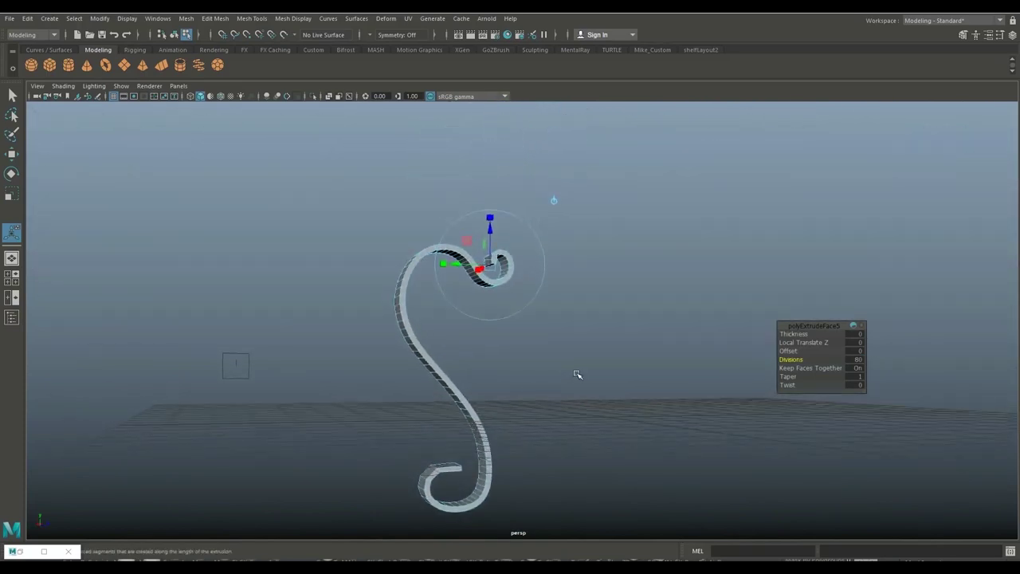
scroll(577, 372, up, 3)
mouse_move(588, 353)
alt+middle_down()
mouse_move(599, 296)
mouse_move(577, 433)
mouse_move(577, 358)
alt+middle_up()
scroll(590, 419, up, 4)
mouse_move(576, 358)
alt+mouse_down()
mouse_move(742, 372)
mouse_move(694, 394)
alt+mouse_up()
right_drag(413, 213, 468, 199)
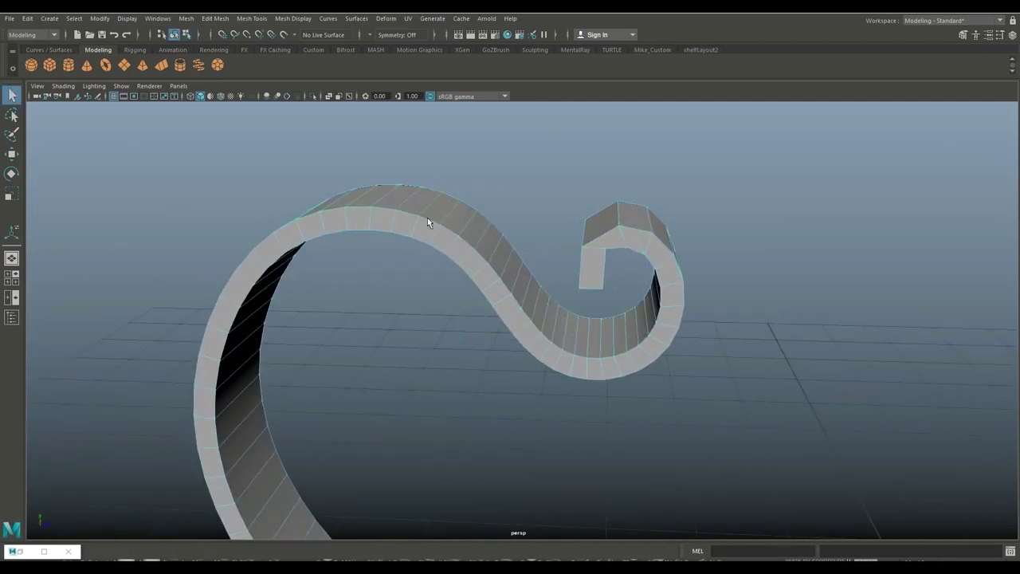
Delete the scroll mesh's history, remove curve1 via the Outliner, and select pCube2
click(27, 18)
mouse_move(57, 144)
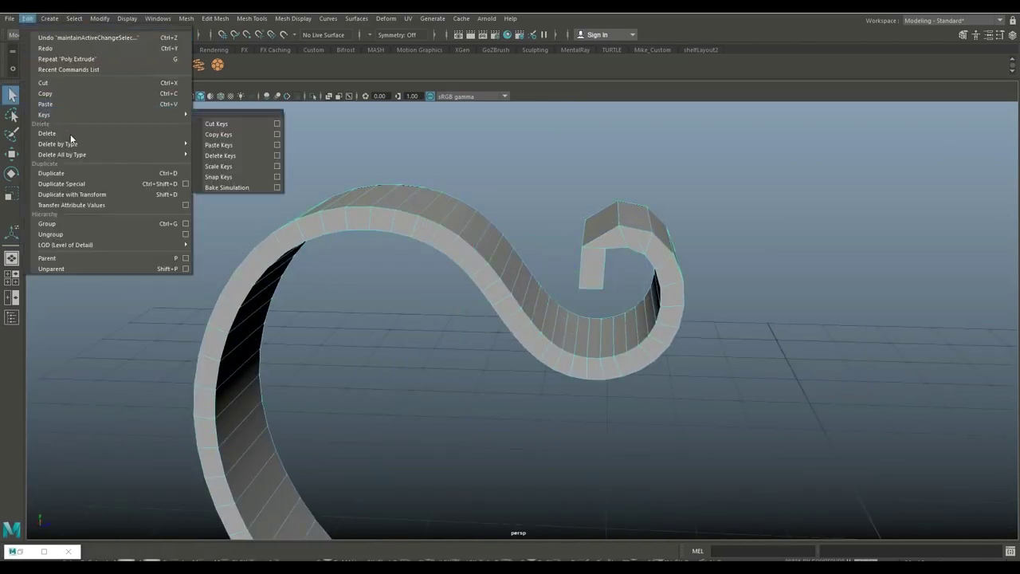
click(227, 153)
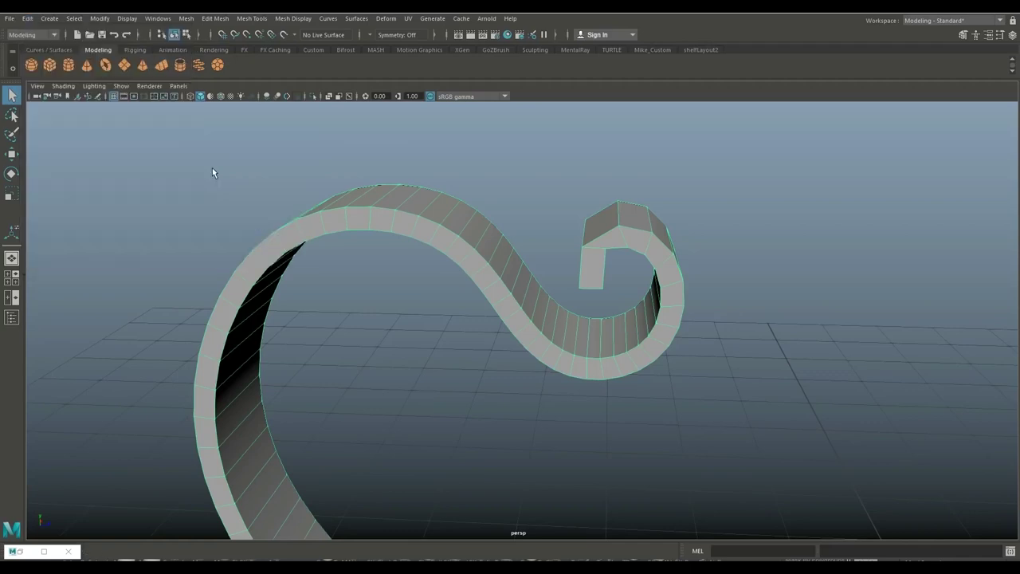
click(13, 317)
click(47, 205)
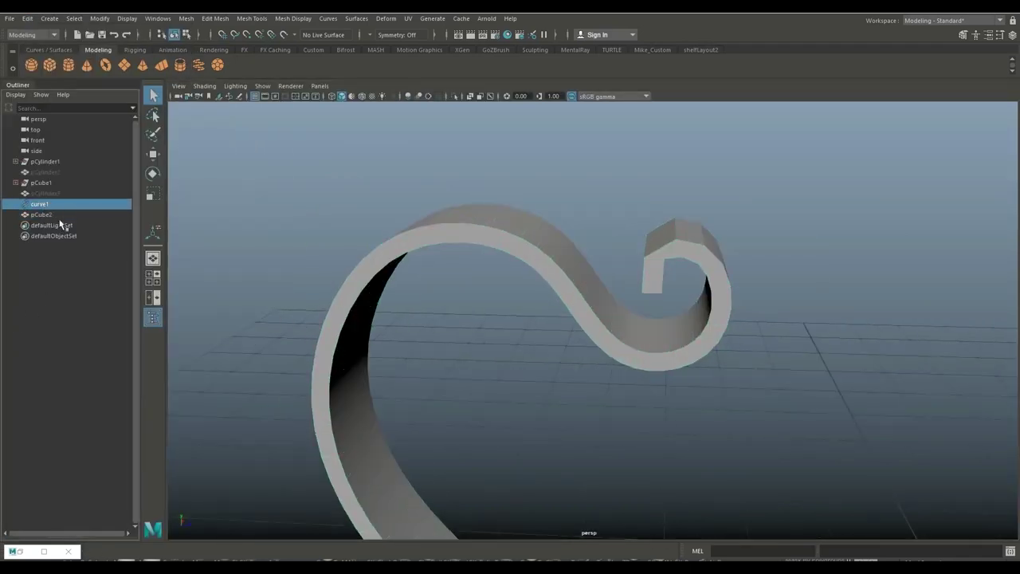
key(Delete)
click(652, 266)
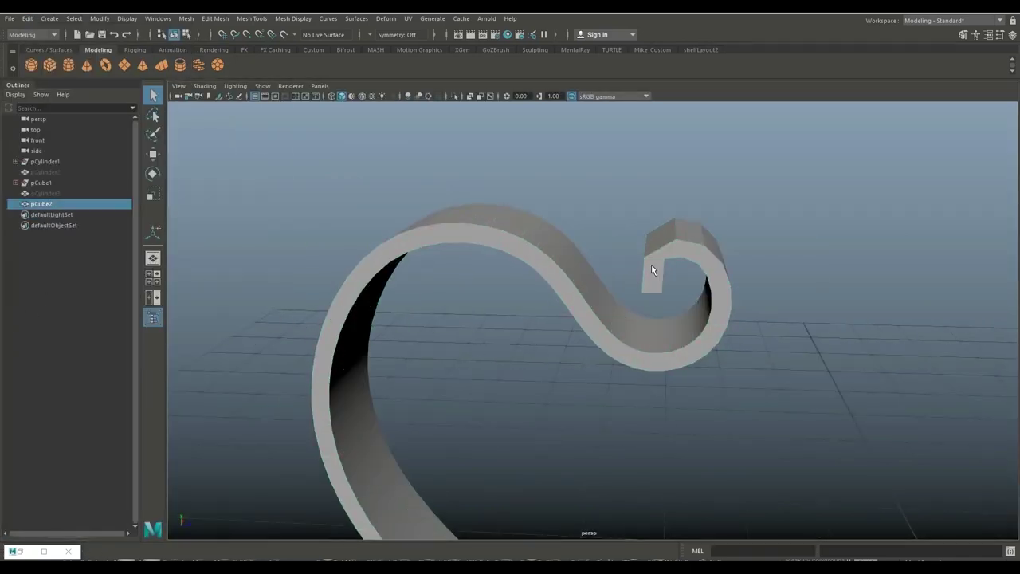
scroll(654, 271, up, 3)
mouse_move(648, 289)
alt+mouse_down()
mouse_move(494, 360)
mouse_move(548, 303)
alt+mouse_up()
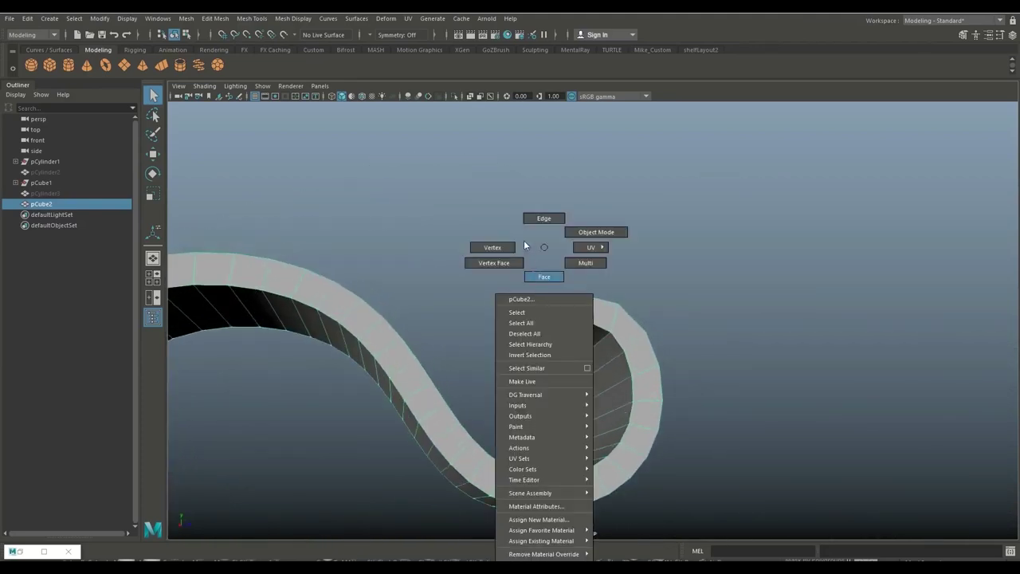
Rotate the end edges of the handle's top curl inward, checking from above and the front
right_drag(540, 246, 542, 224)
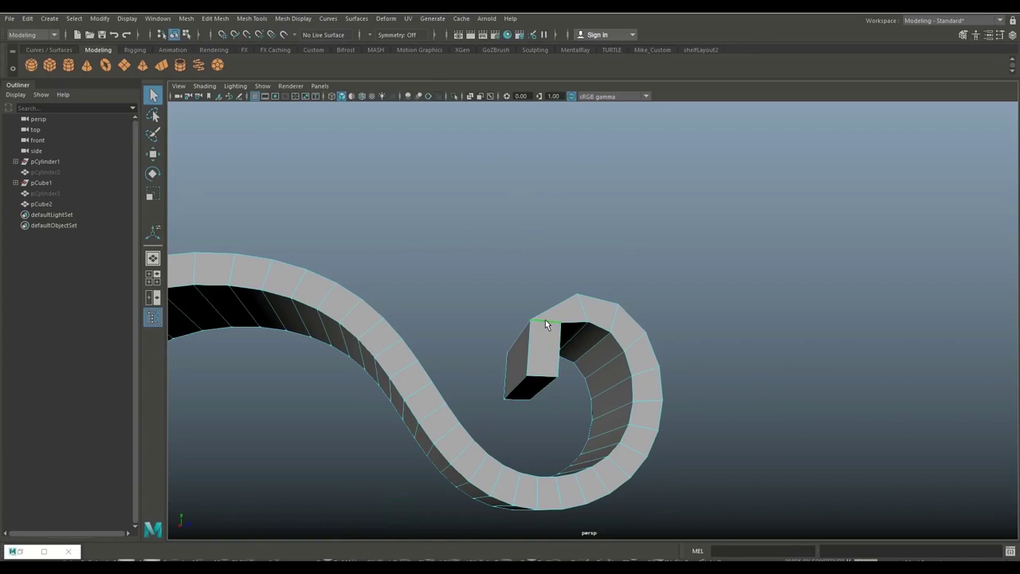
alt+drag(551, 401, 552, 412)
key(e)
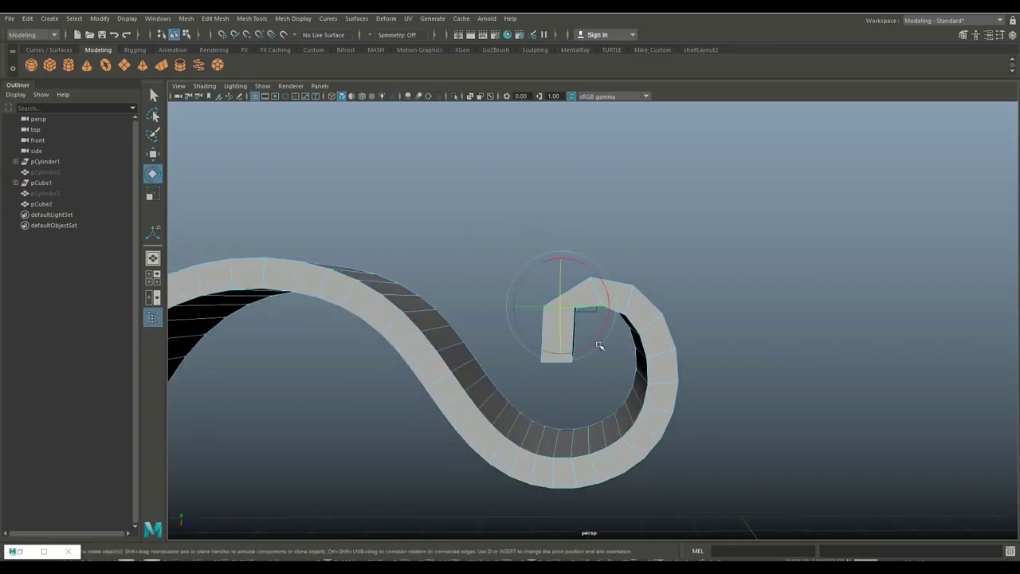
click(557, 367)
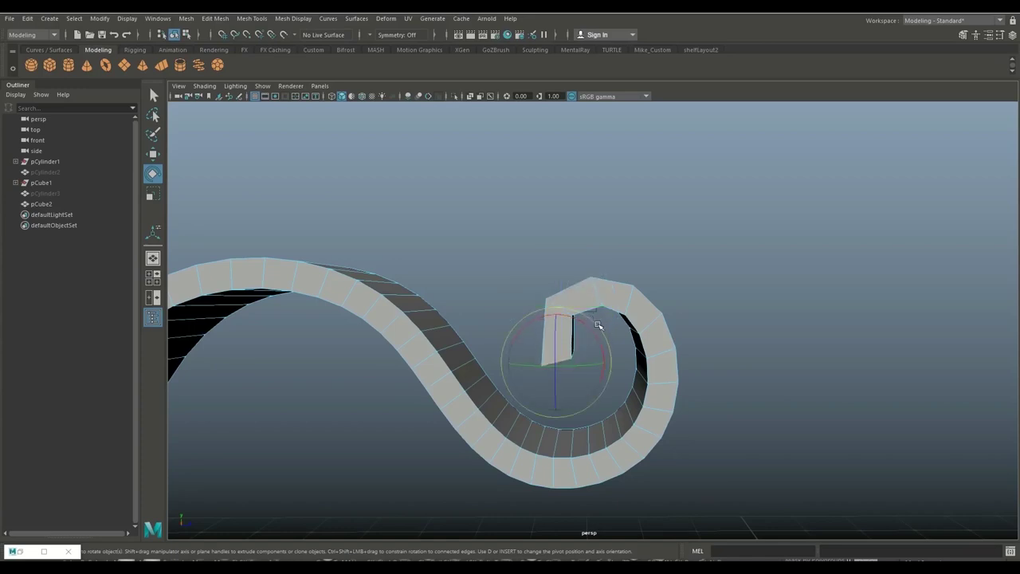
mouse_move(598, 326)
alt+mouse_down()
mouse_move(599, 358)
mouse_move(540, 389)
mouse_move(594, 423)
mouse_move(563, 410)
alt+mouse_up()
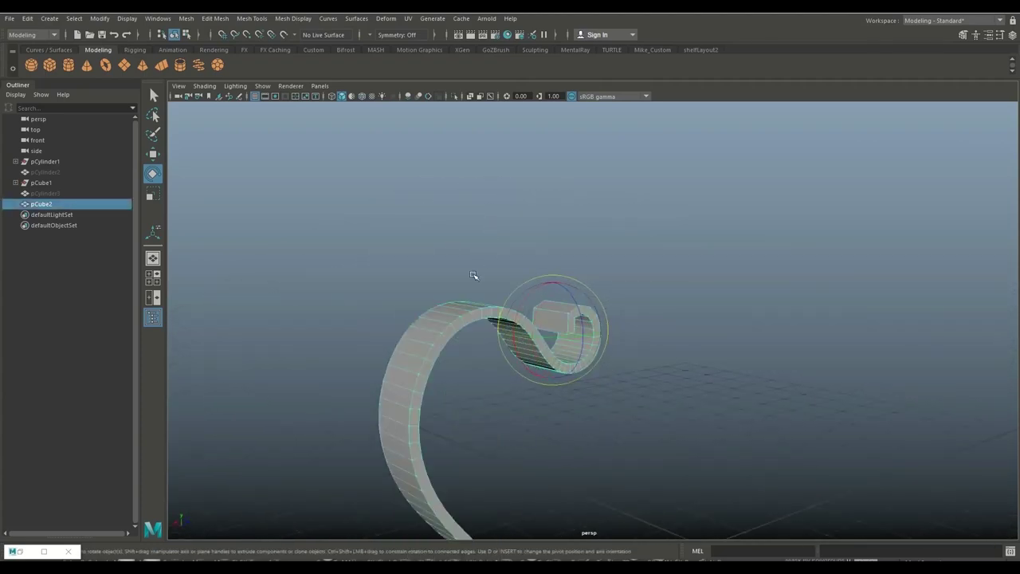
mouse_move(474, 275)
alt+mouse_down()
mouse_move(524, 394)
mouse_move(565, 423)
mouse_move(684, 431)
mouse_move(729, 451)
mouse_move(520, 433)
mouse_move(588, 451)
mouse_move(572, 449)
mouse_move(501, 417)
alt+mouse_up()
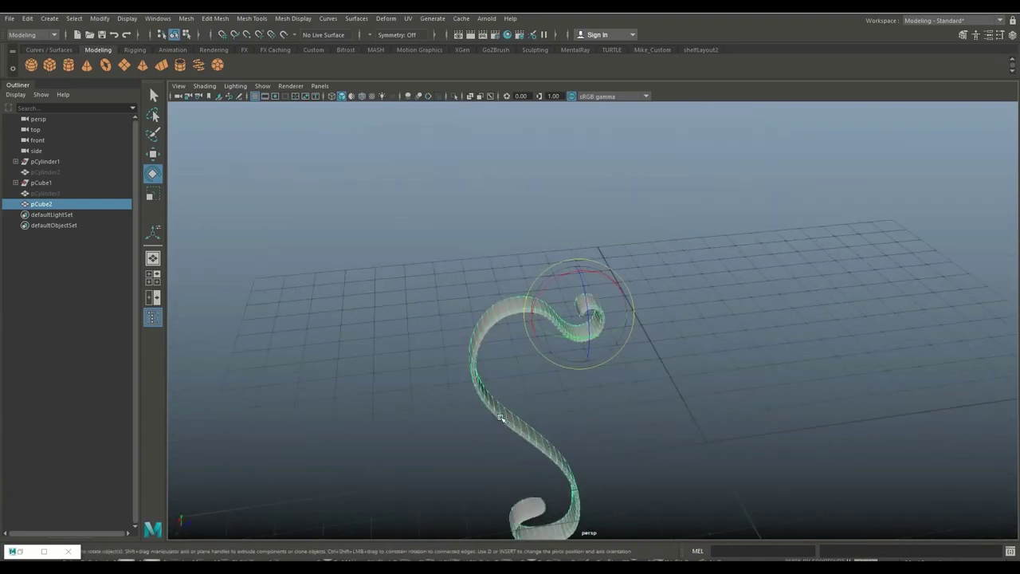
Show the handle unsmoothed, reveal the hidden pot with Display > Show > All, and frame both from the front
key(1)
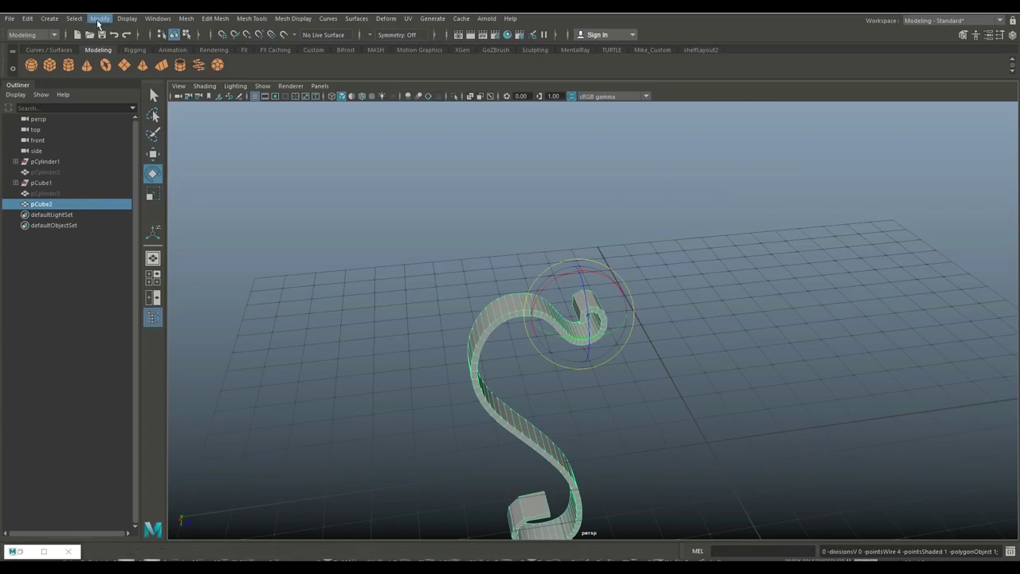
click(100, 18)
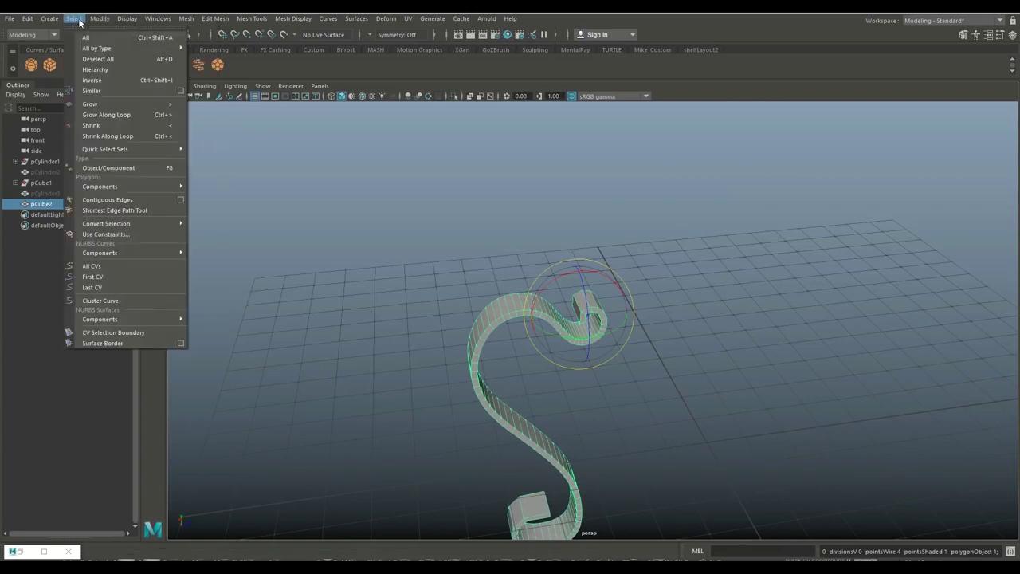
click(128, 18)
mouse_move(142, 85)
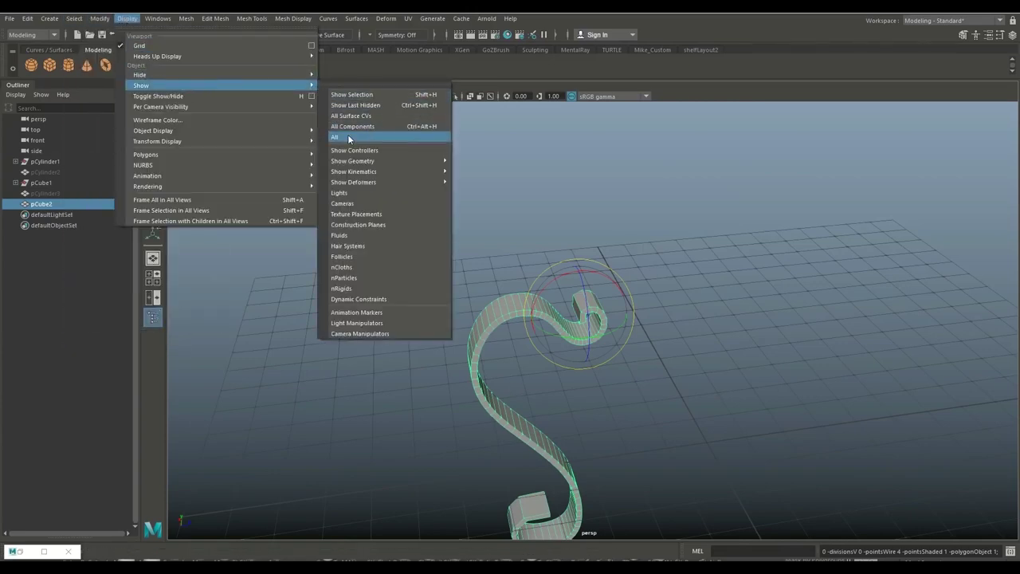
click(335, 136)
scroll(518, 264, down, 2)
alt+drag(511, 290, 478, 263)
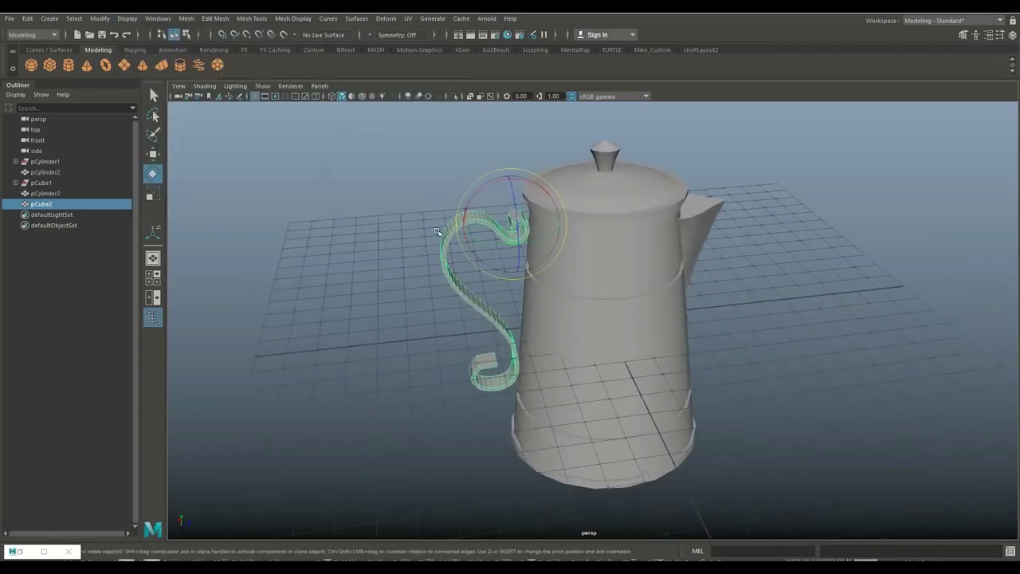
scroll(417, 234, up, 3)
alt+drag(417, 234, 406, 211)
scroll(407, 212, up, 2)
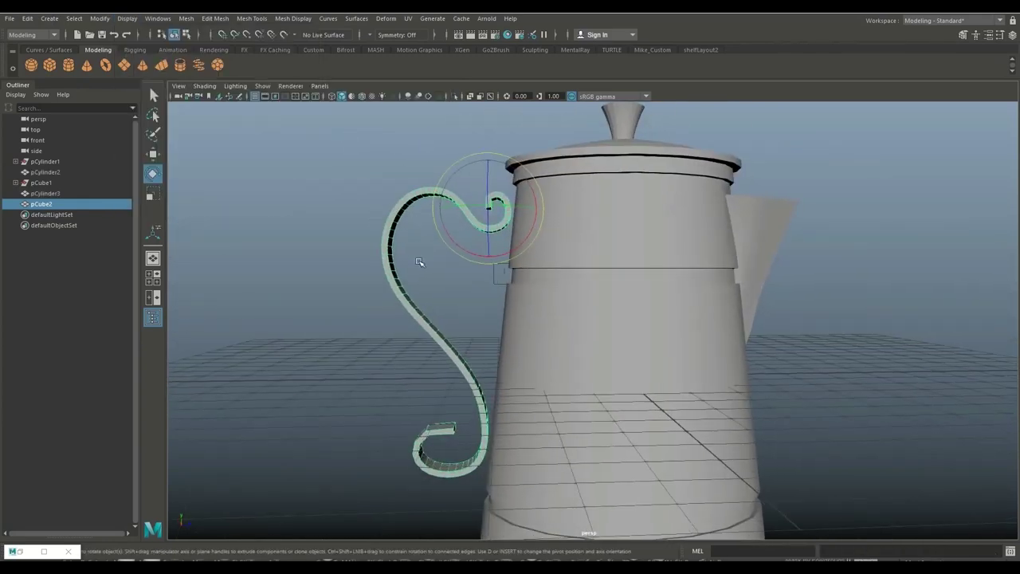
Slide the handle along X until its top curl meets the pot's upper wall
key(w)
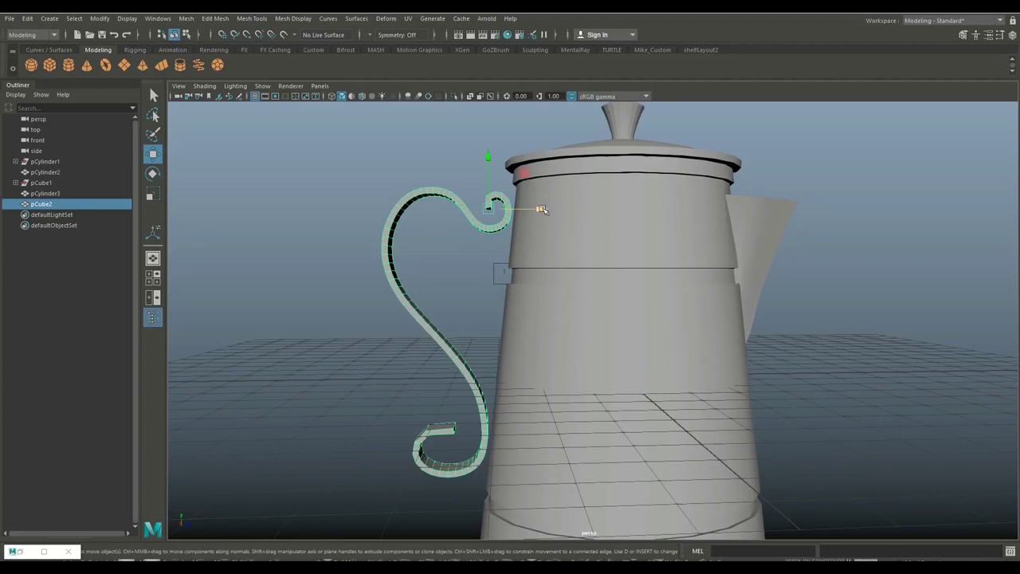
drag(542, 210, 547, 210)
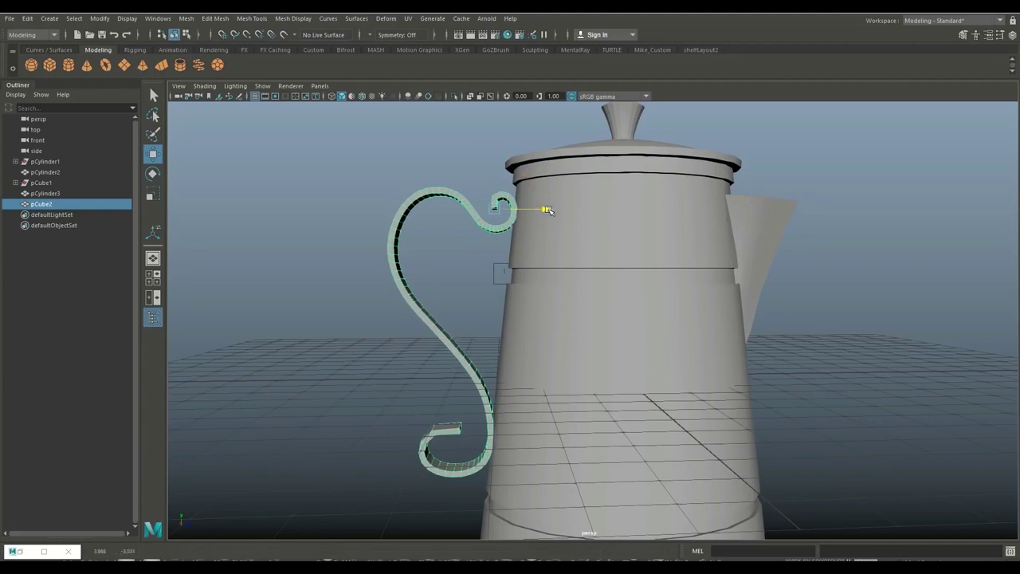
mouse_move(493, 323)
alt+mouse_down()
mouse_move(454, 354)
mouse_move(349, 358)
mouse_move(452, 354)
mouse_move(197, 391)
mouse_move(211, 405)
alt+mouse_up()
Combine the handle, pot body and lid into one mesh with Mesh > Combine
shift+click(587, 238)
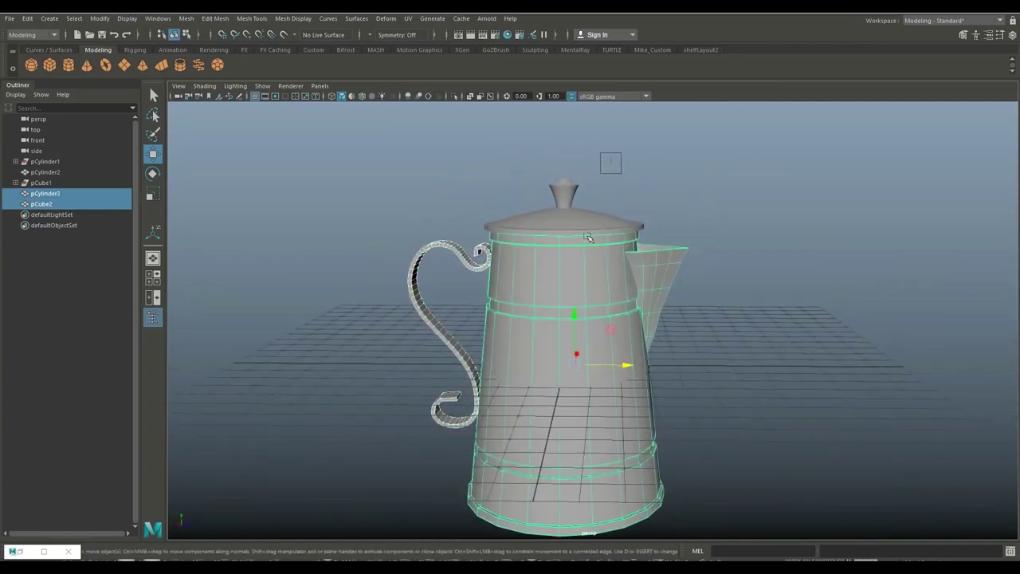
shift+click(594, 229)
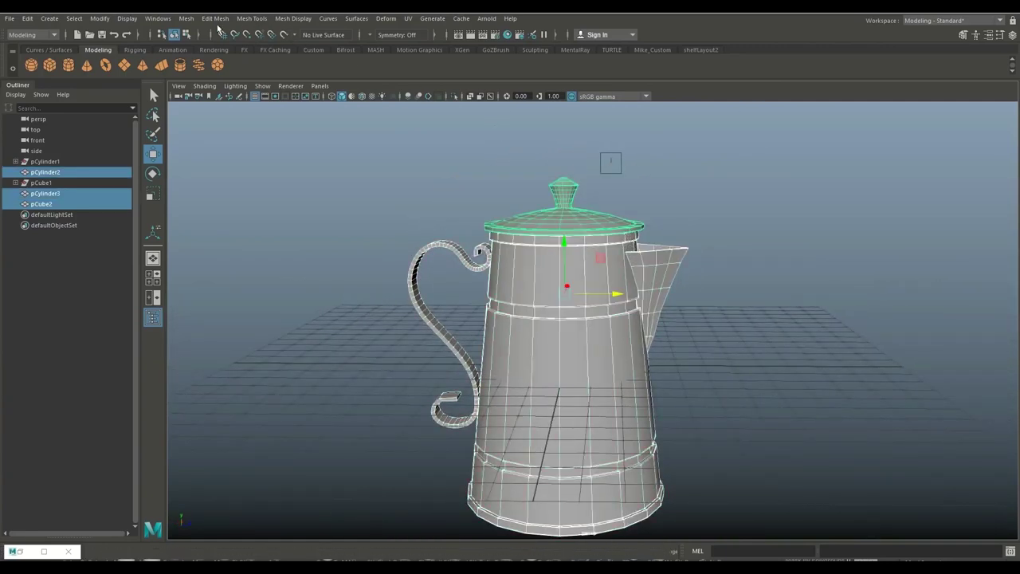
click(187, 18)
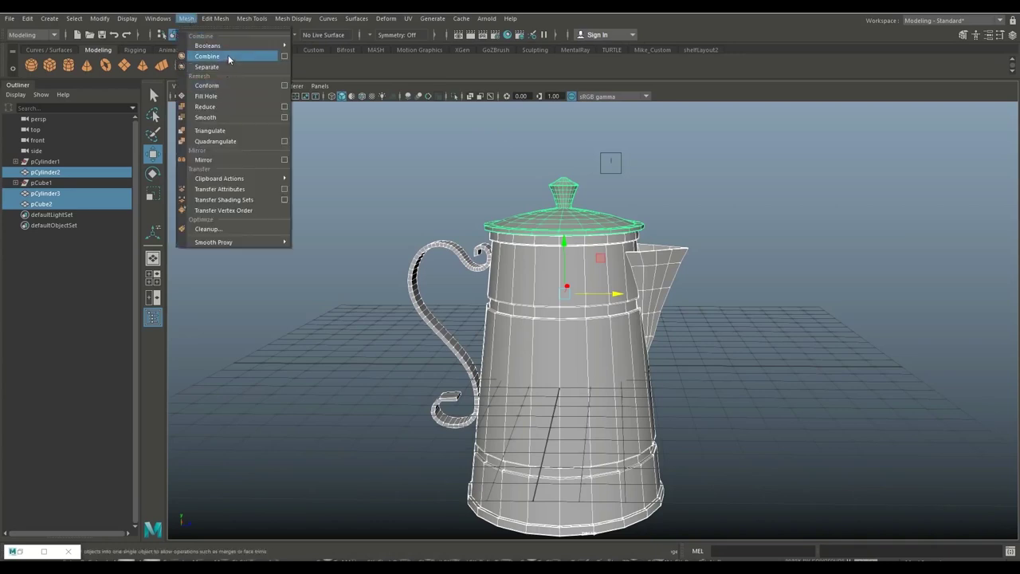
click(229, 56)
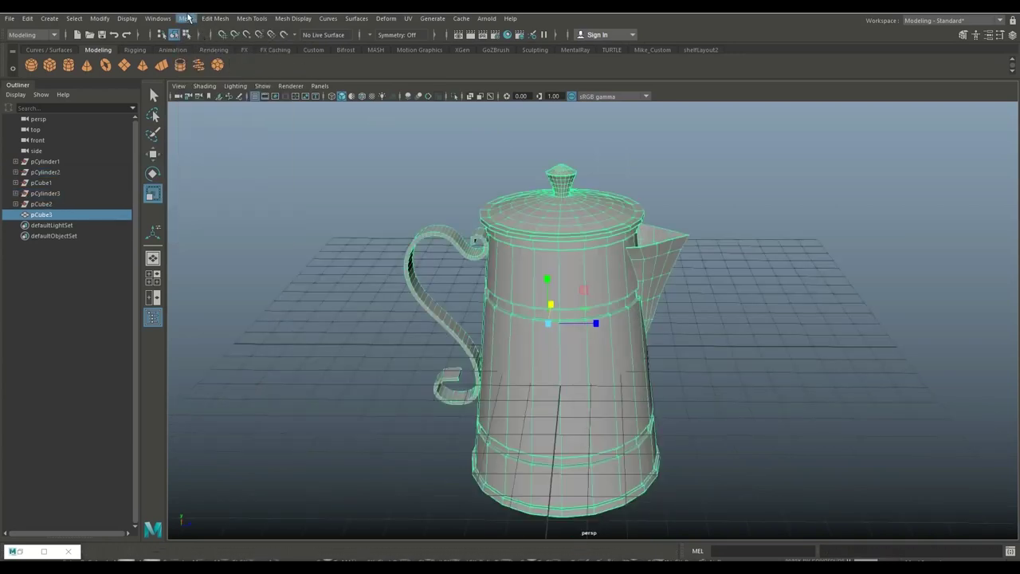
Run Mesh > Cleanup on the combined pot to select faces needing fixes
click(185, 18)
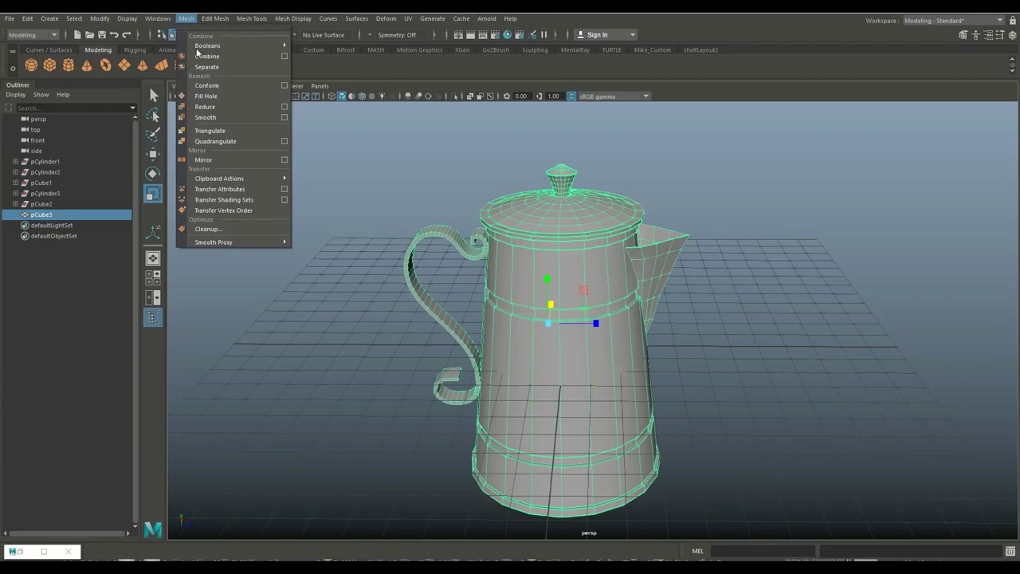
click(209, 229)
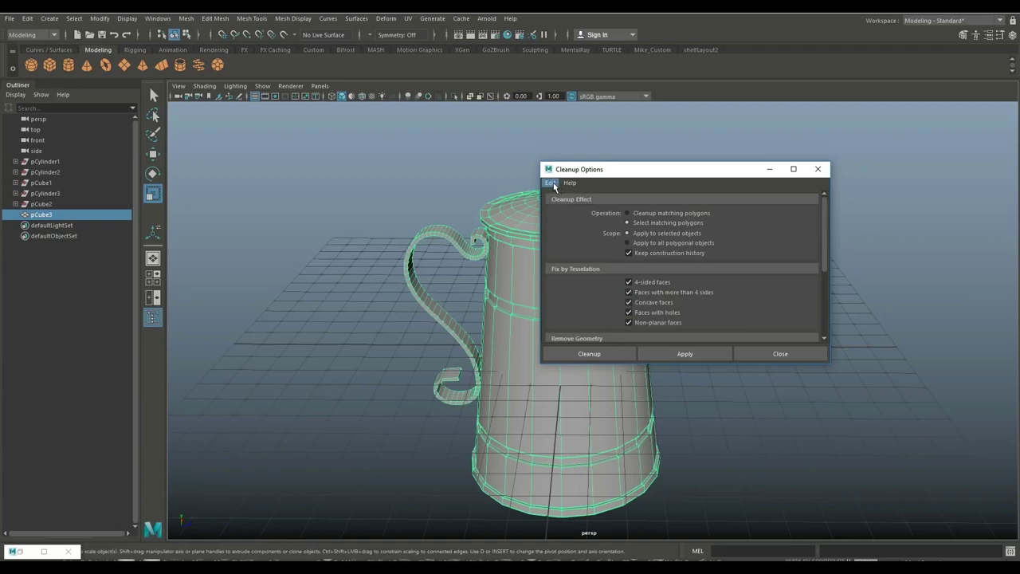
scroll(689, 270, down, 3)
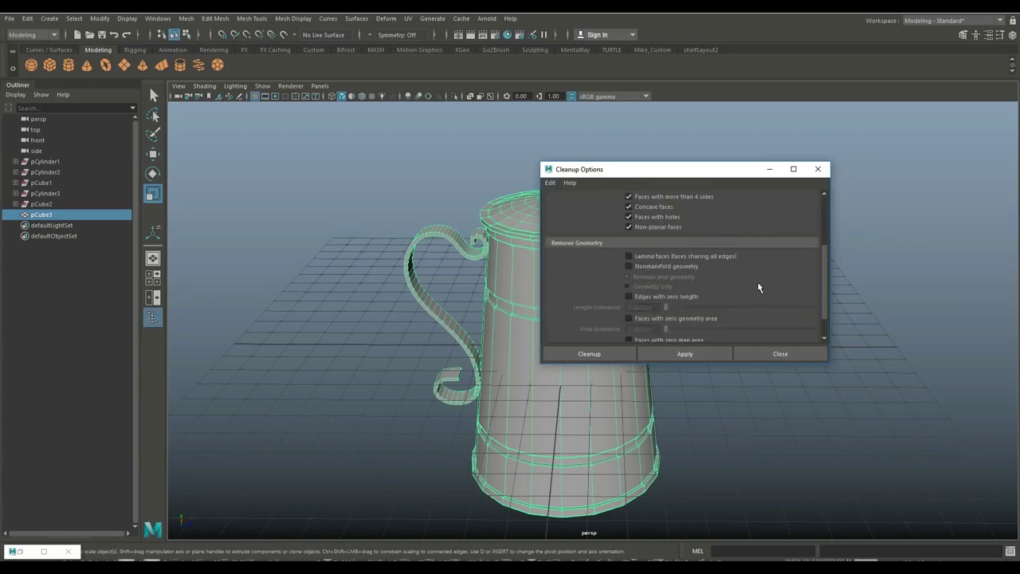
scroll(758, 287, down, 1)
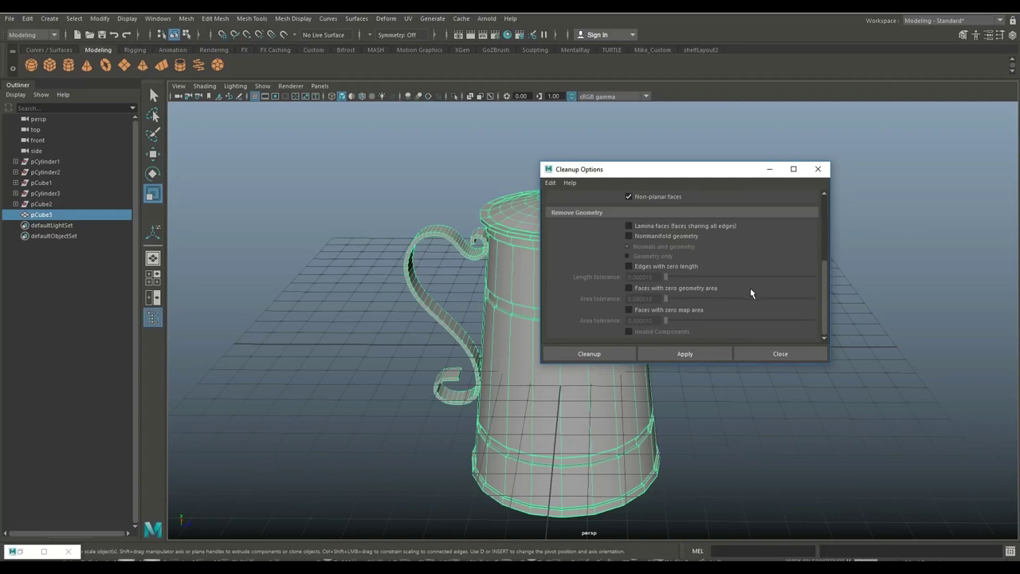
scroll(749, 293, up, 3)
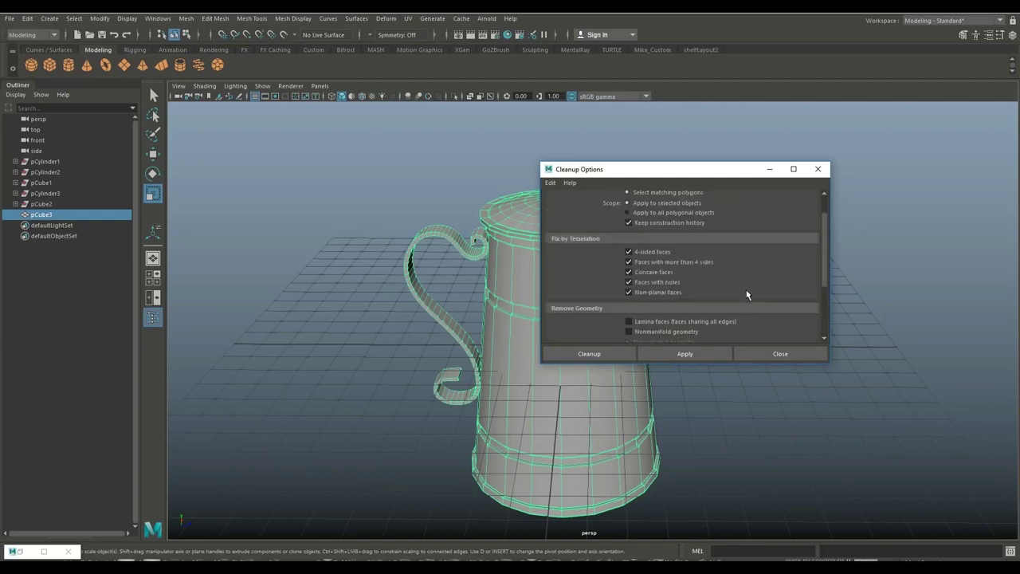
scroll(747, 295, up, 1)
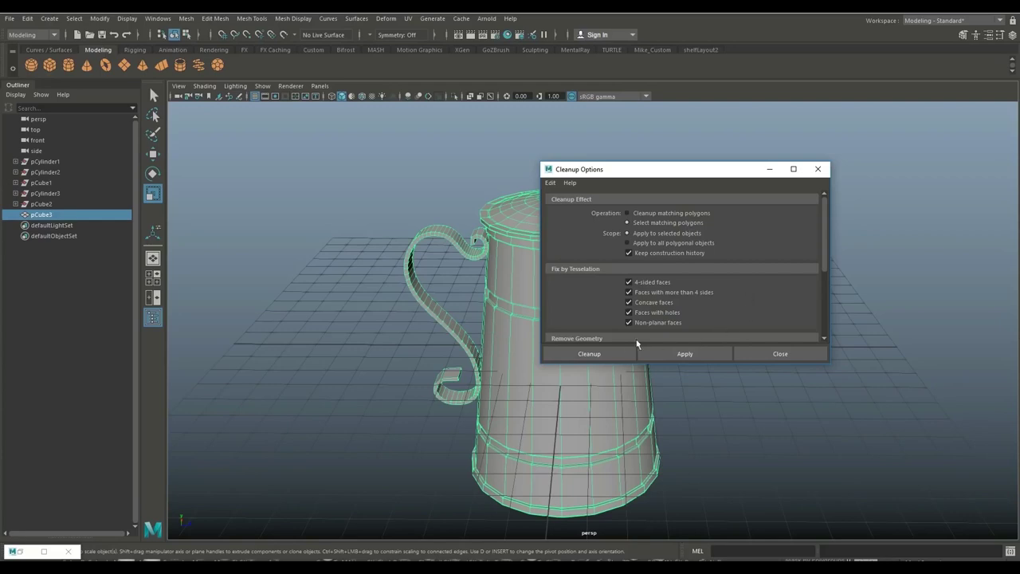
click(597, 352)
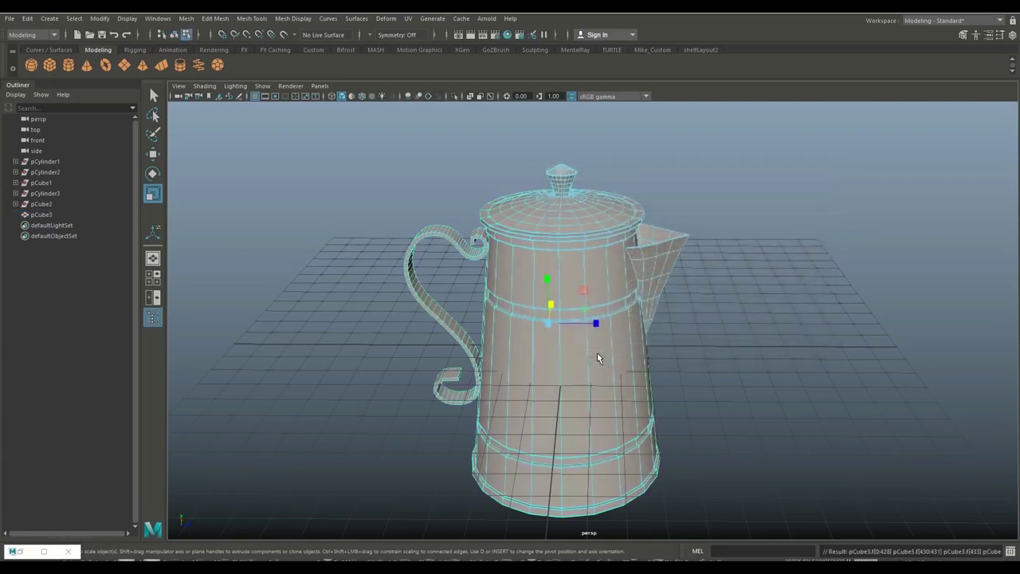
Apply Mesh > Smooth to the combined coffee pot mesh
scroll(764, 370, up, 2)
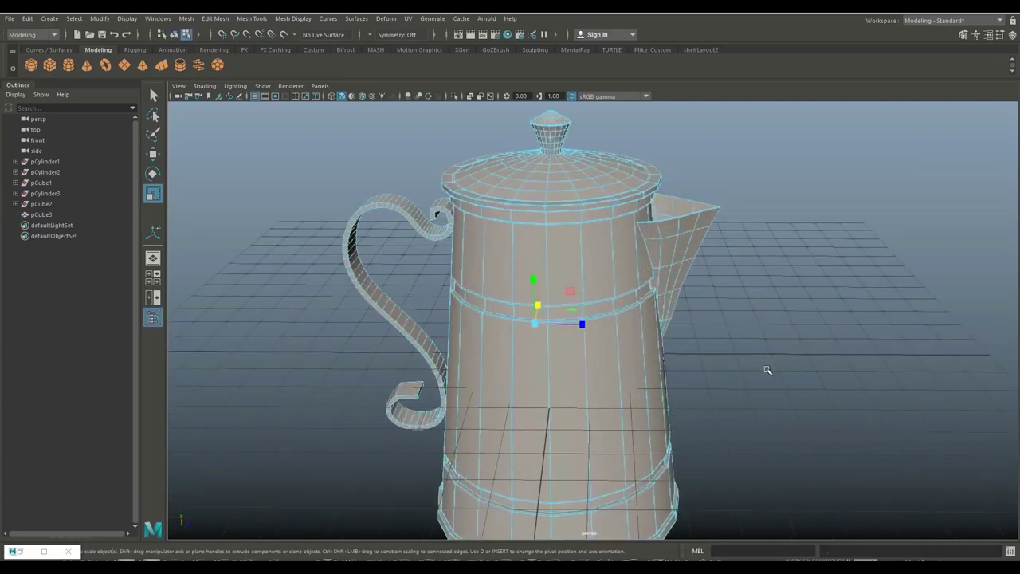
scroll(765, 371, down, 3)
mouse_move(760, 371)
alt+mouse_down()
mouse_move(808, 353)
mouse_move(815, 372)
mouse_move(781, 386)
mouse_move(809, 367)
mouse_move(806, 376)
alt+mouse_up()
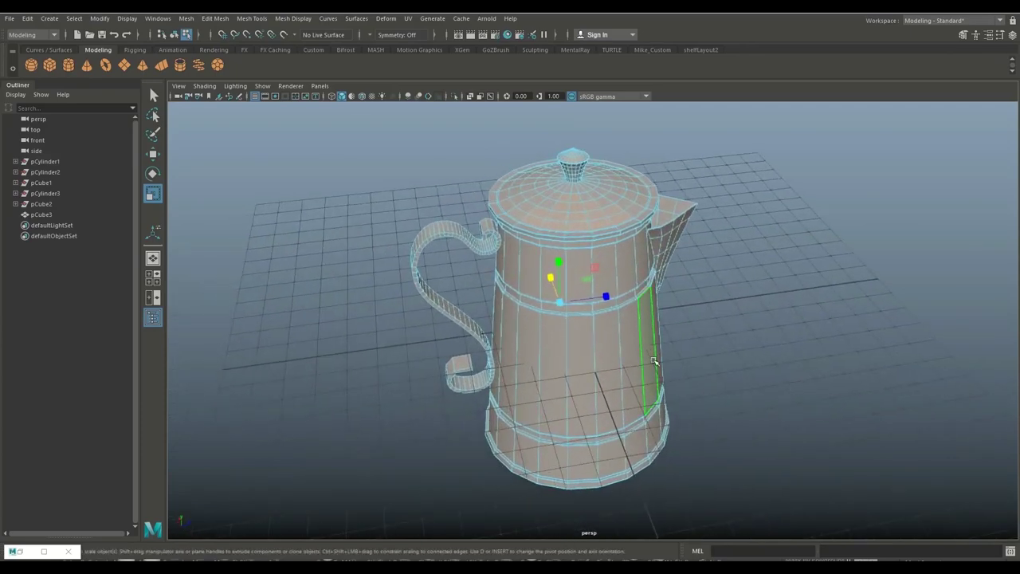
click(187, 19)
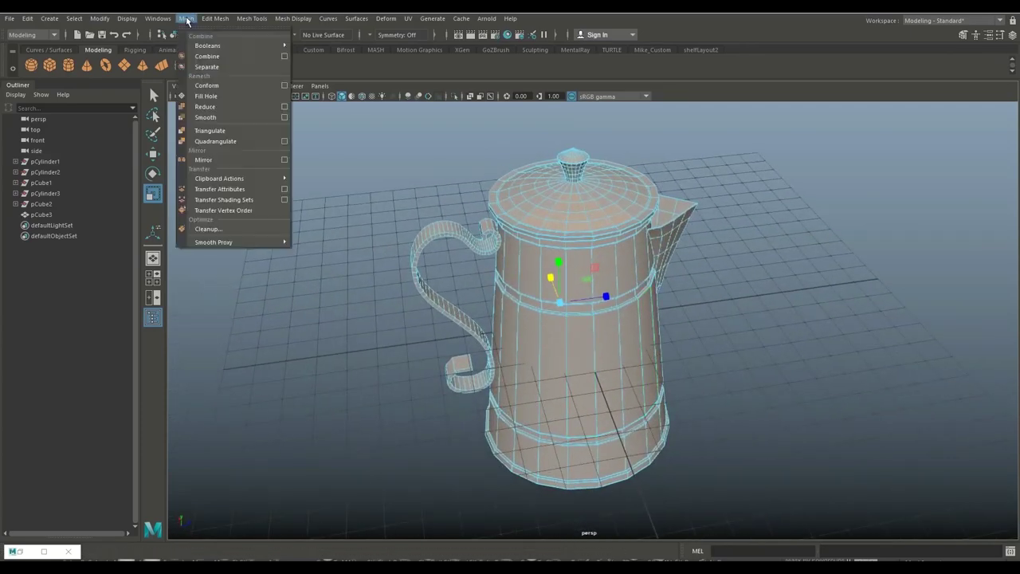
click(233, 119)
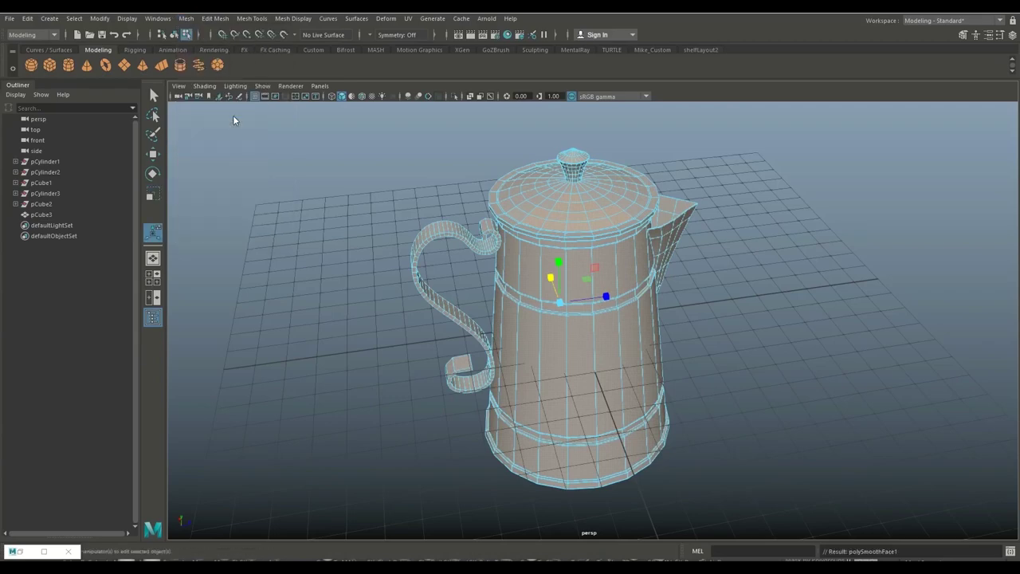
Return the pot to object mode, deselect it, and orbit to view the smoothed result
mouse_move(336, 285)
alt+mouse_down()
mouse_move(364, 282)
mouse_move(359, 298)
alt+mouse_up()
right_drag(630, 224, 667, 211)
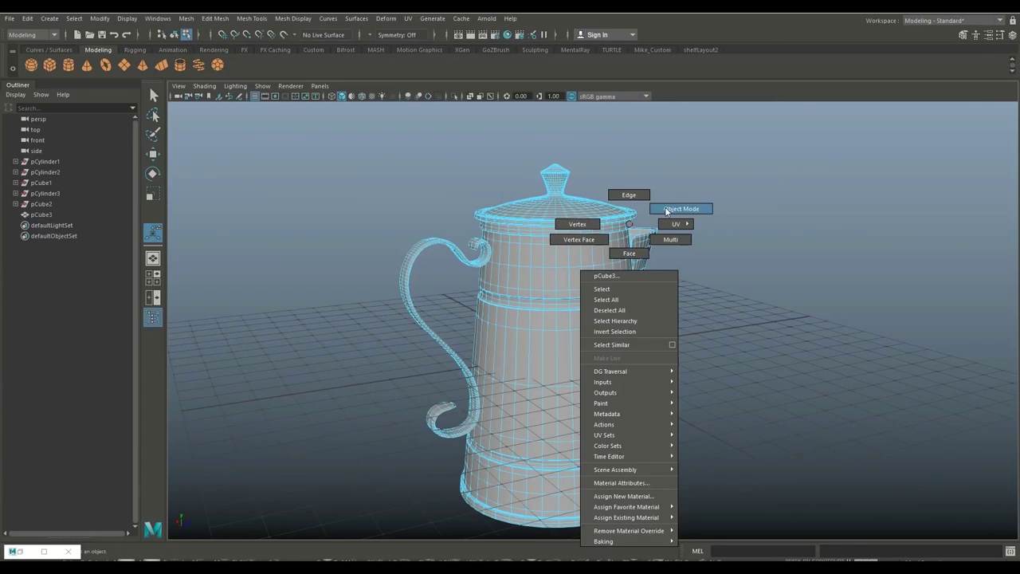
click(743, 301)
mouse_move(752, 314)
alt+mouse_down()
mouse_move(745, 358)
mouse_move(624, 313)
mouse_move(556, 320)
alt+mouse_up()
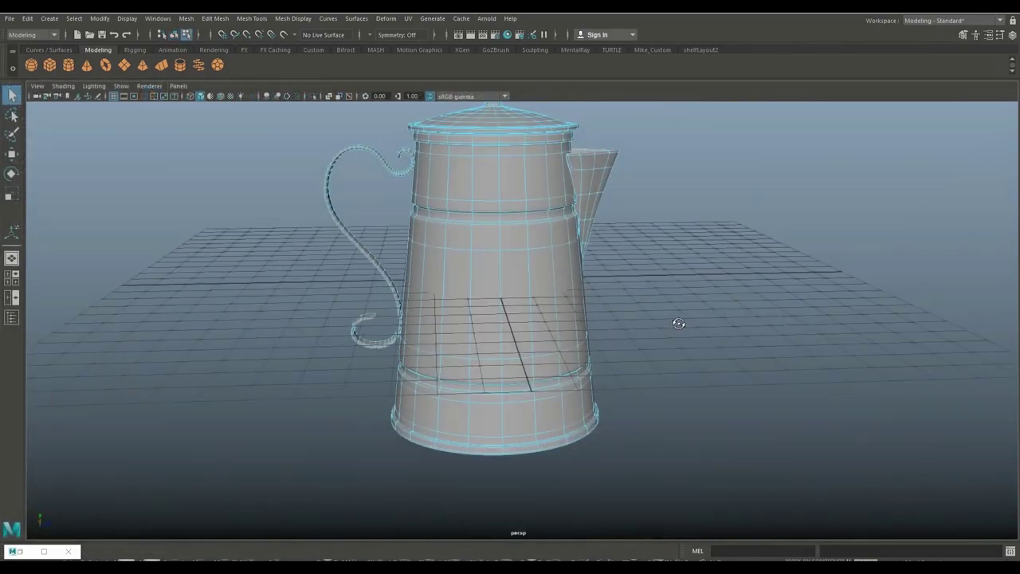
alt+drag(679, 323, 687, 322)
right_drag(496, 255, 496, 276)
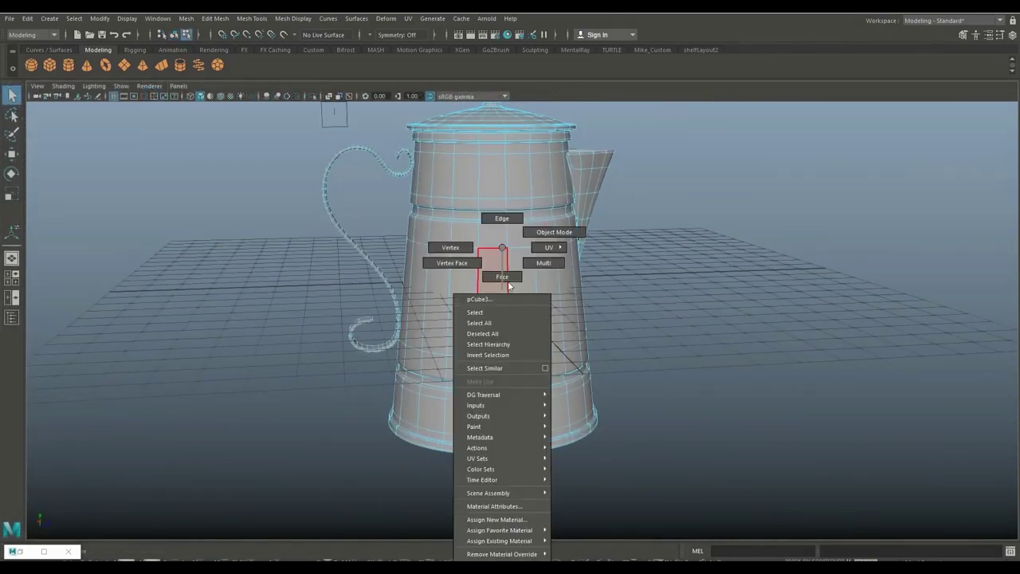
click(299, 416)
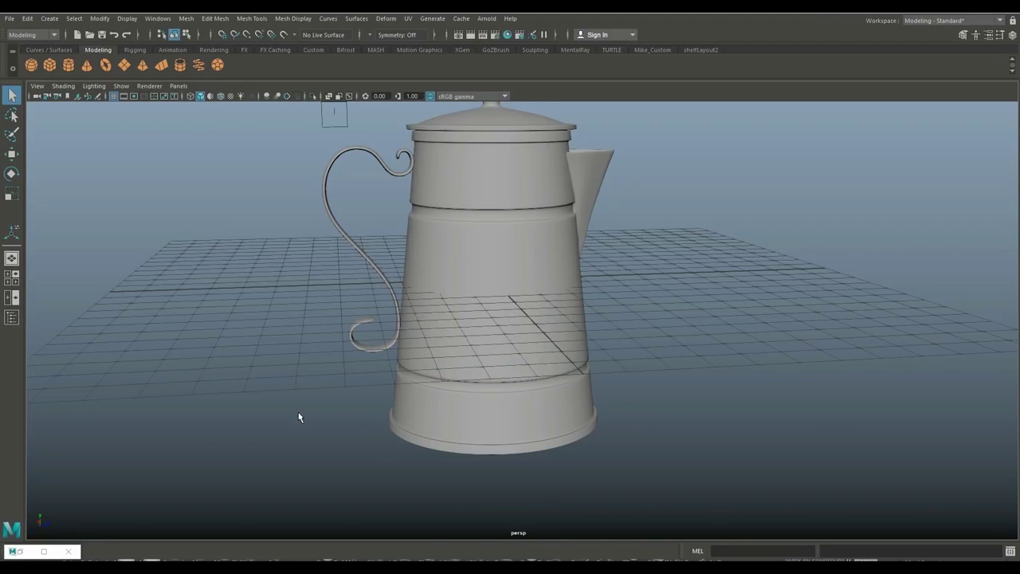
scroll(299, 415, down, 2)
scroll(299, 415, down, 1)
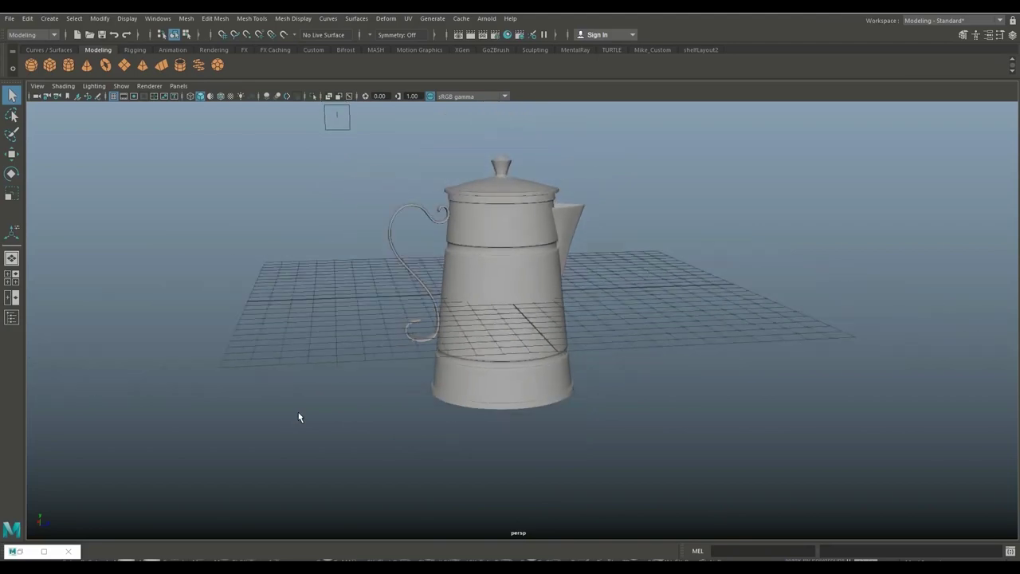